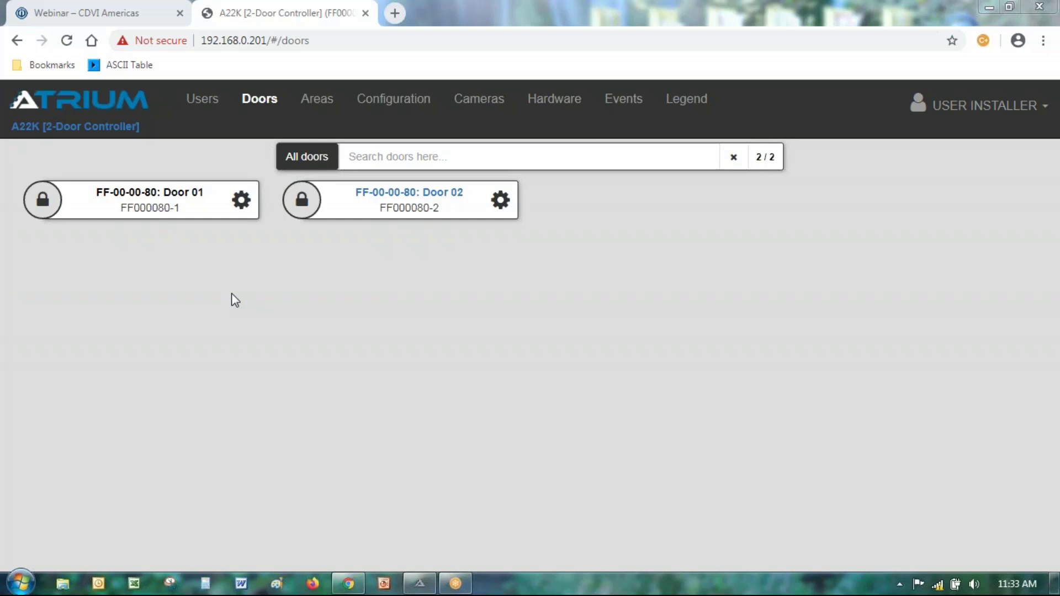
Review the commands available for all doors, and grant access through Door 01
left_click(306, 160)
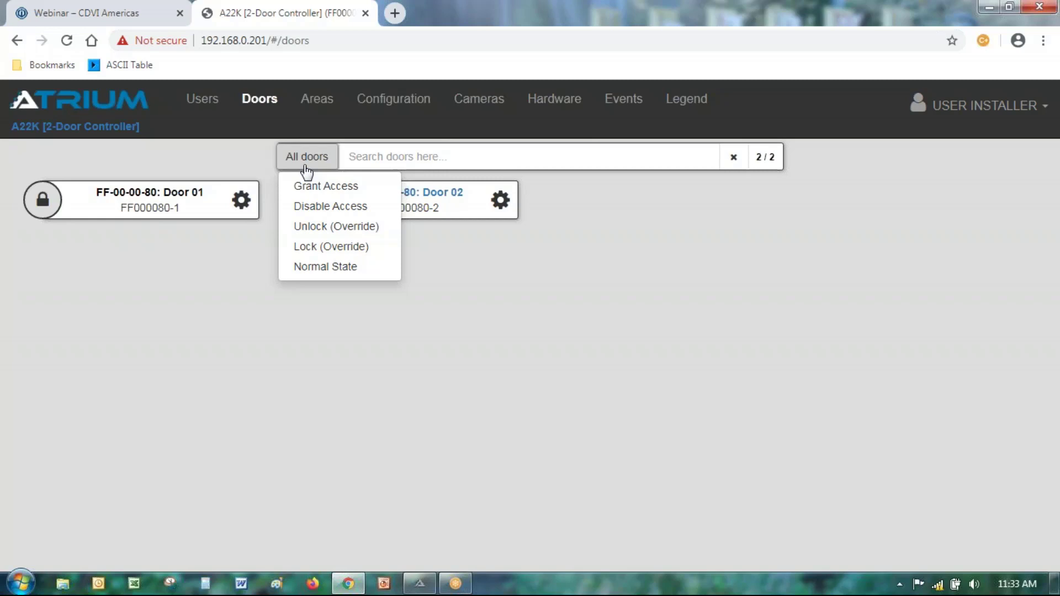
left_click(203, 407)
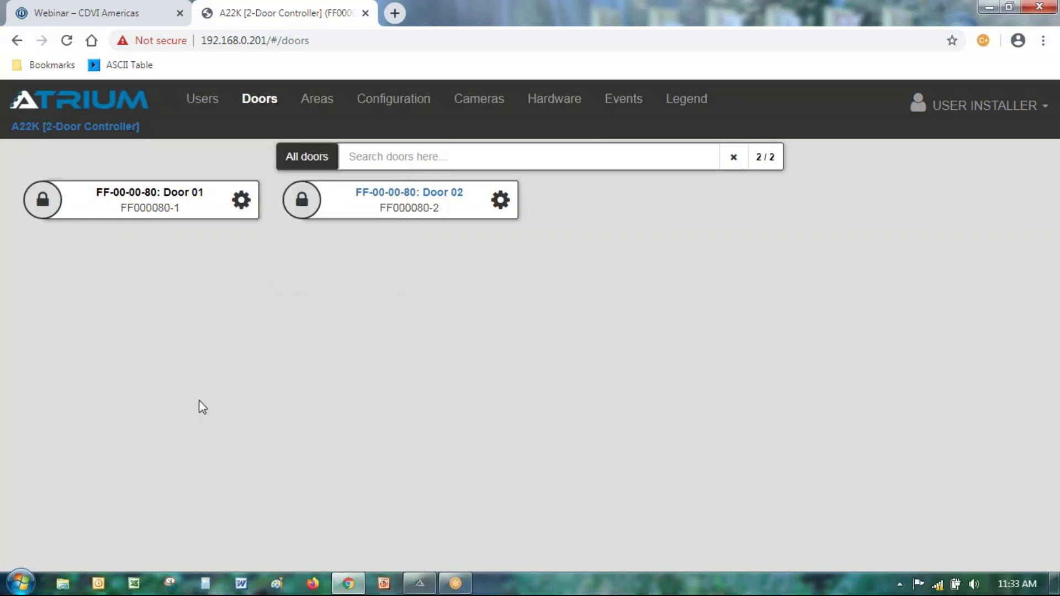
left_click(43, 204)
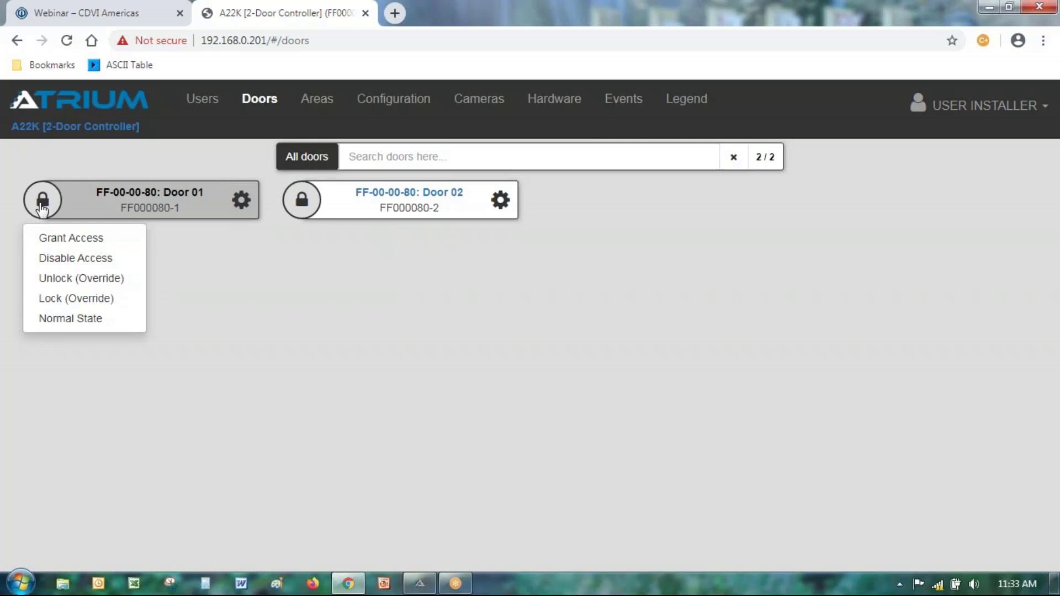
left_click(64, 241)
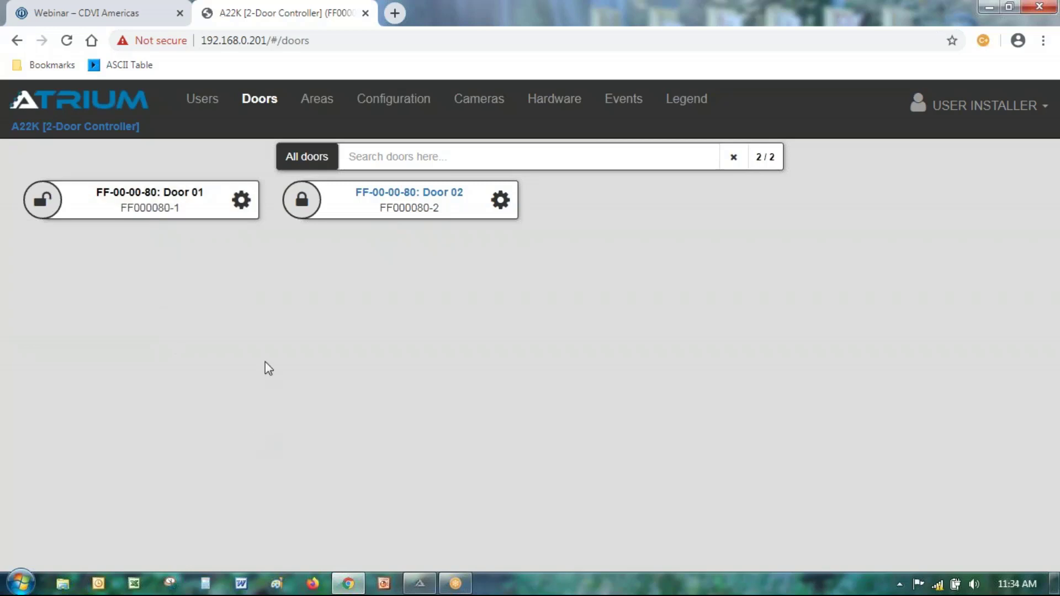
Disable access on Door 01 and enable it again
left_click(42, 217)
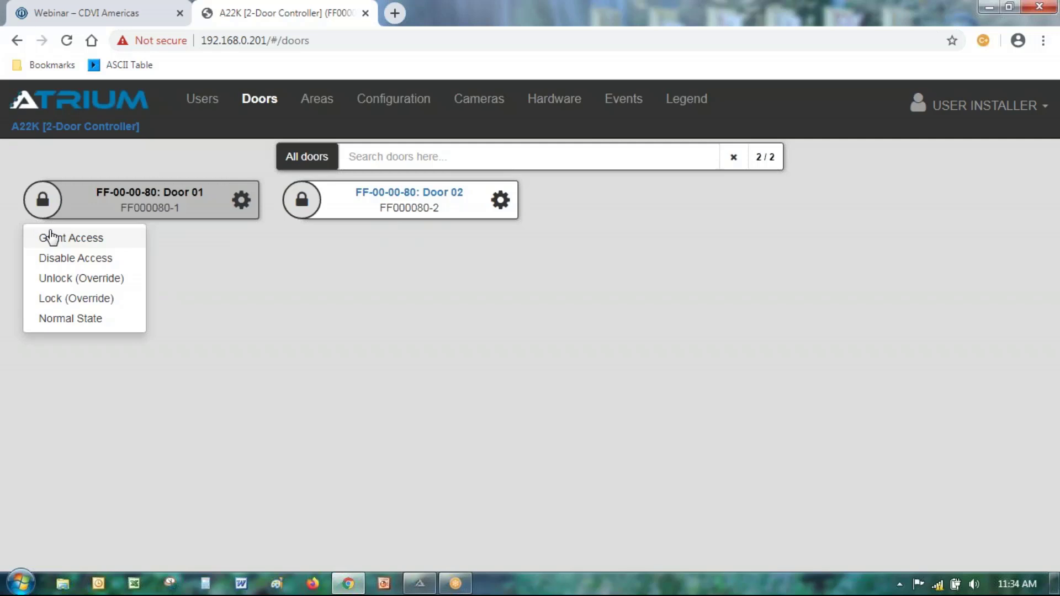
left_click(84, 260)
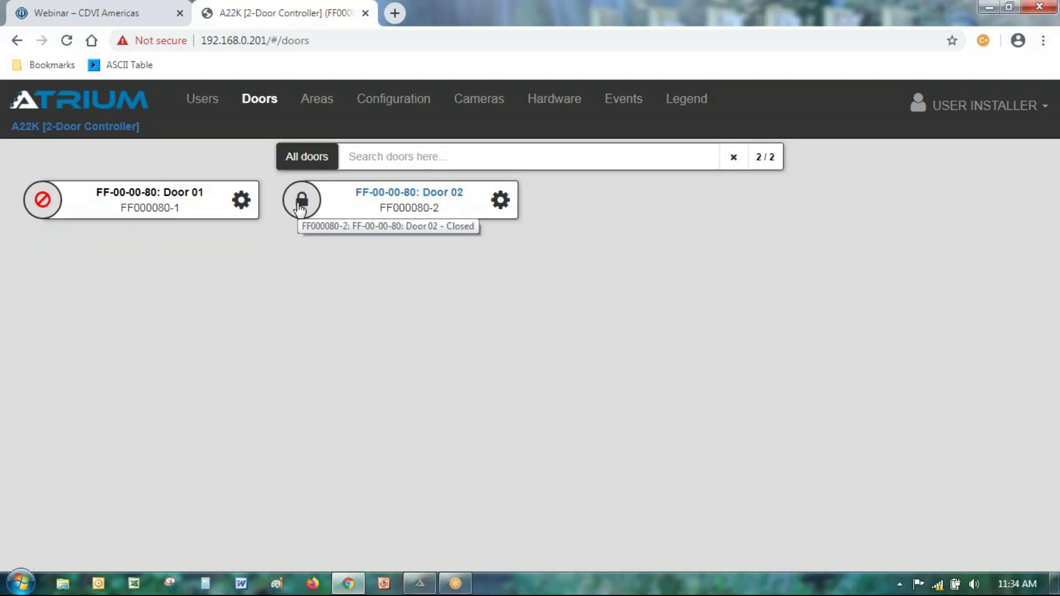
left_click(45, 203)
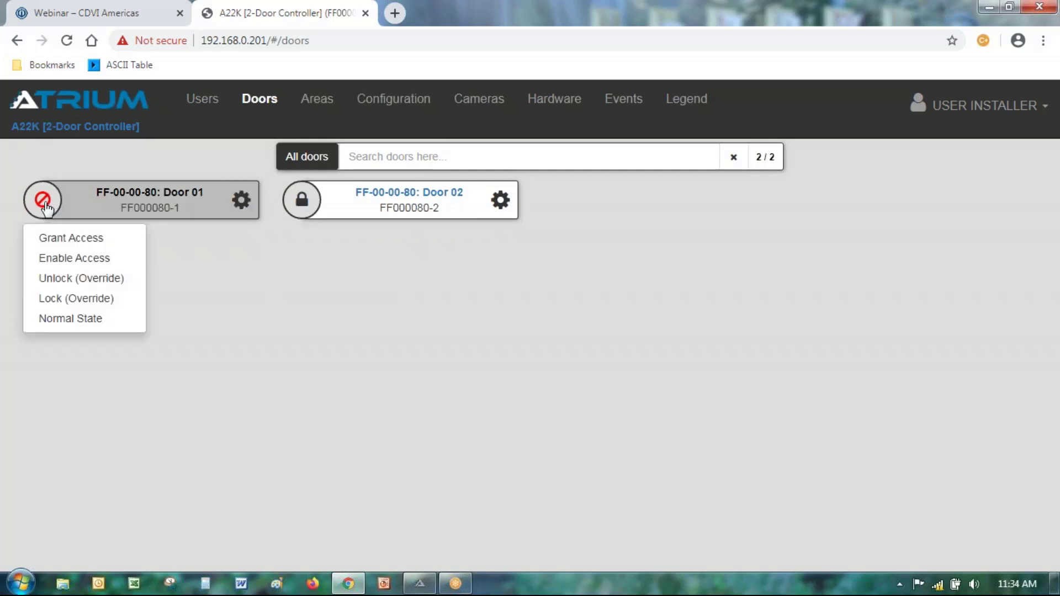
left_click(61, 259)
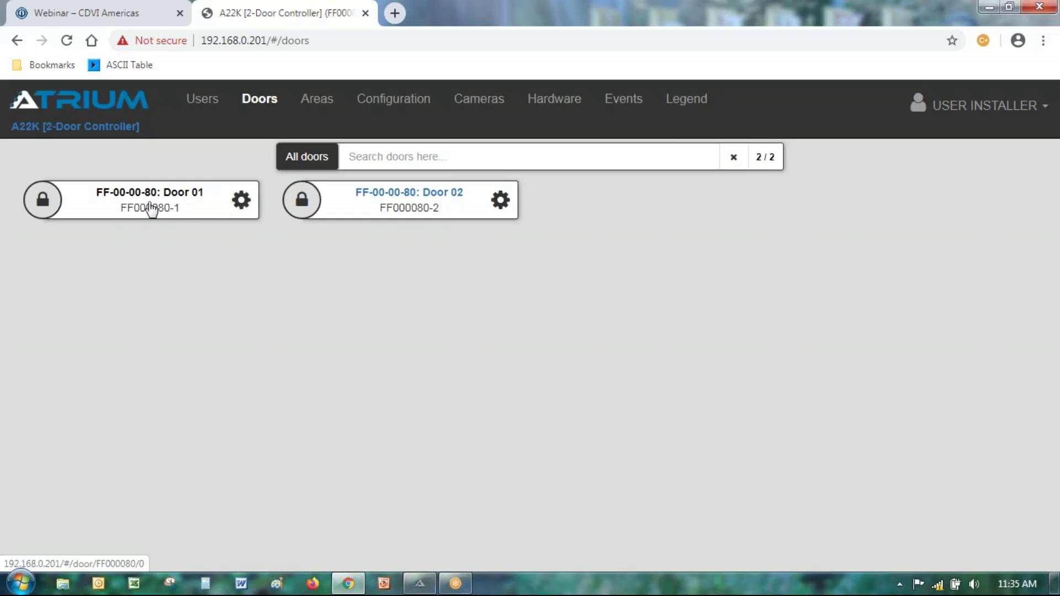
Apply the Unlock (Override) command to Door 01 and the Lock (Override) command to Door 02
left_click(39, 204)
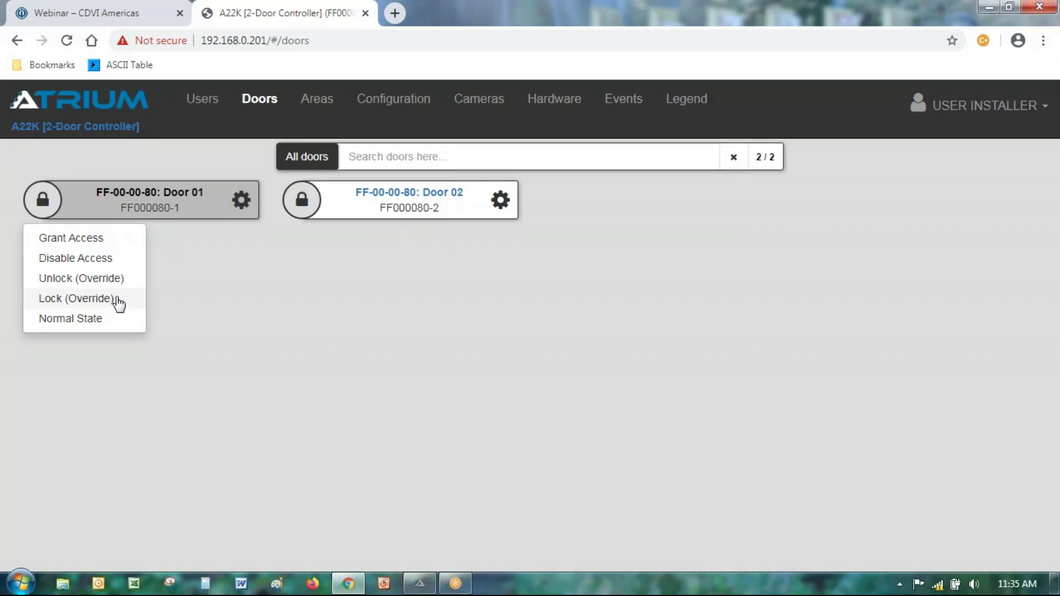
left_click(73, 279)
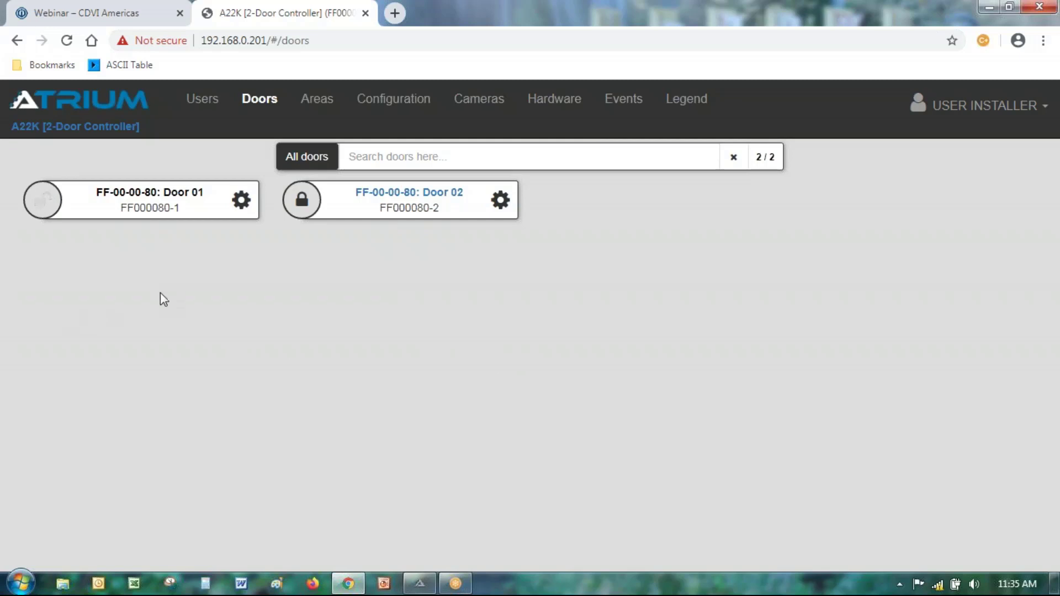
left_click(318, 204)
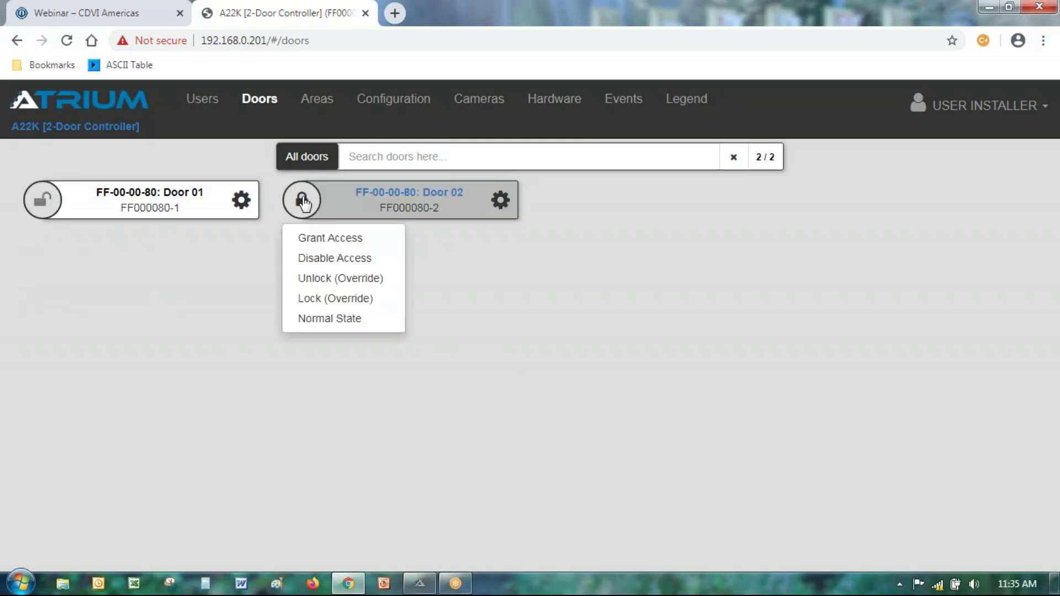
left_click(334, 298)
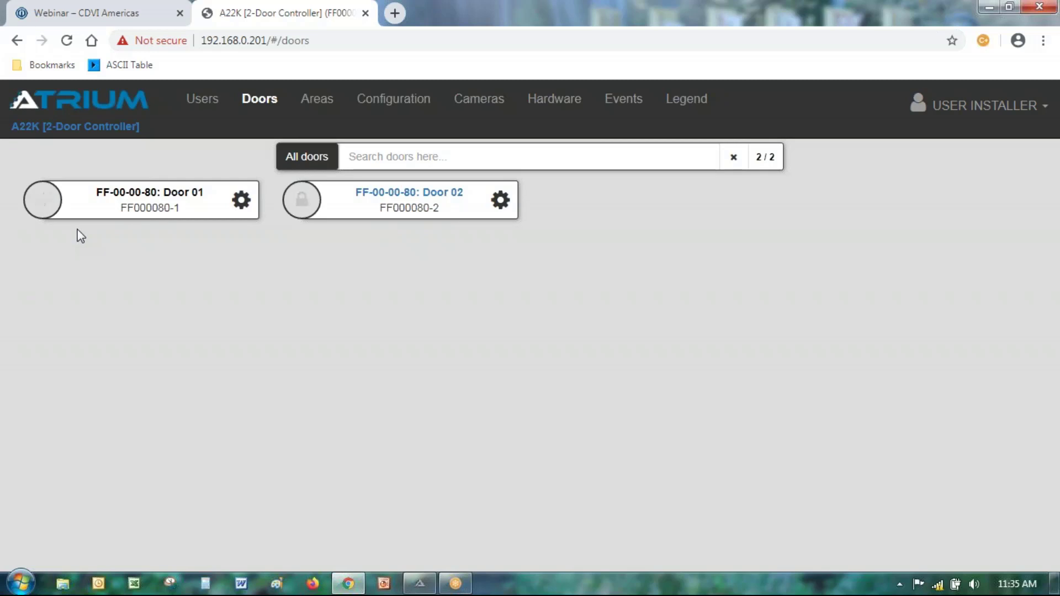
Return both Door 01 and Door 02 to their Normal State
left_click(39, 210)
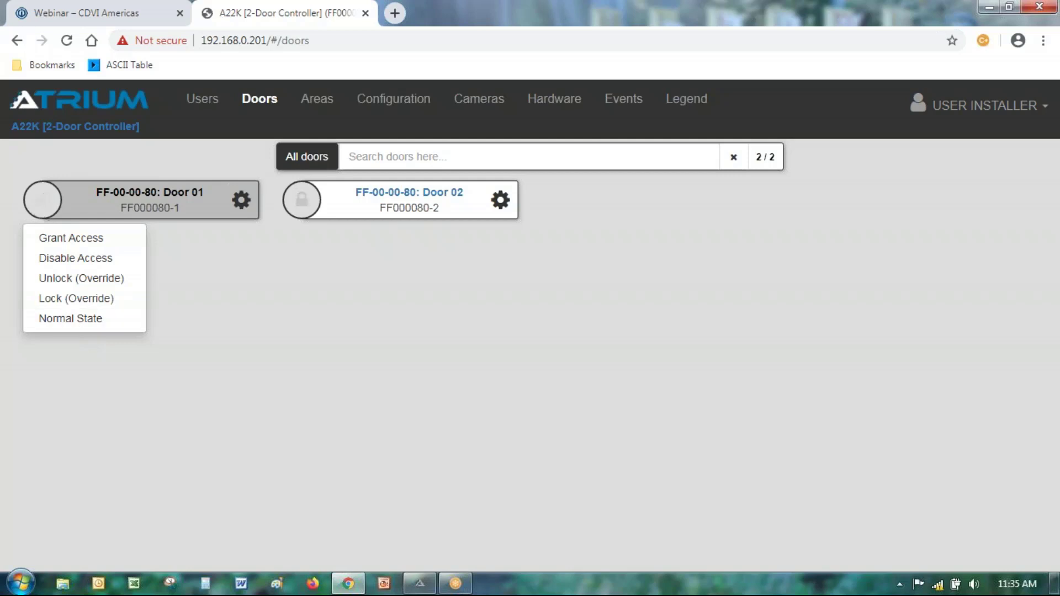
left_click(79, 326)
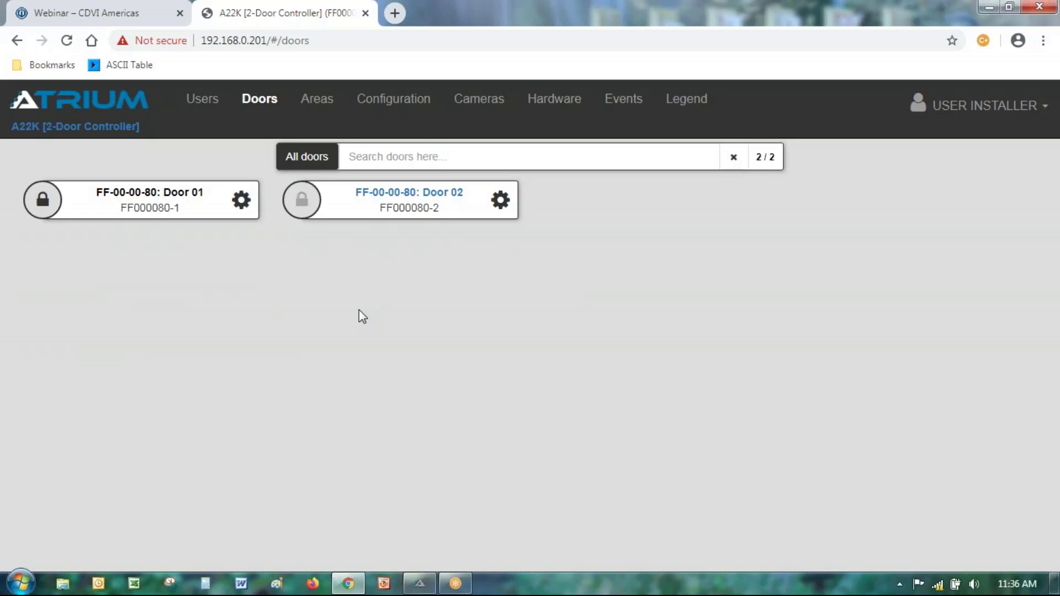
left_click(40, 200)
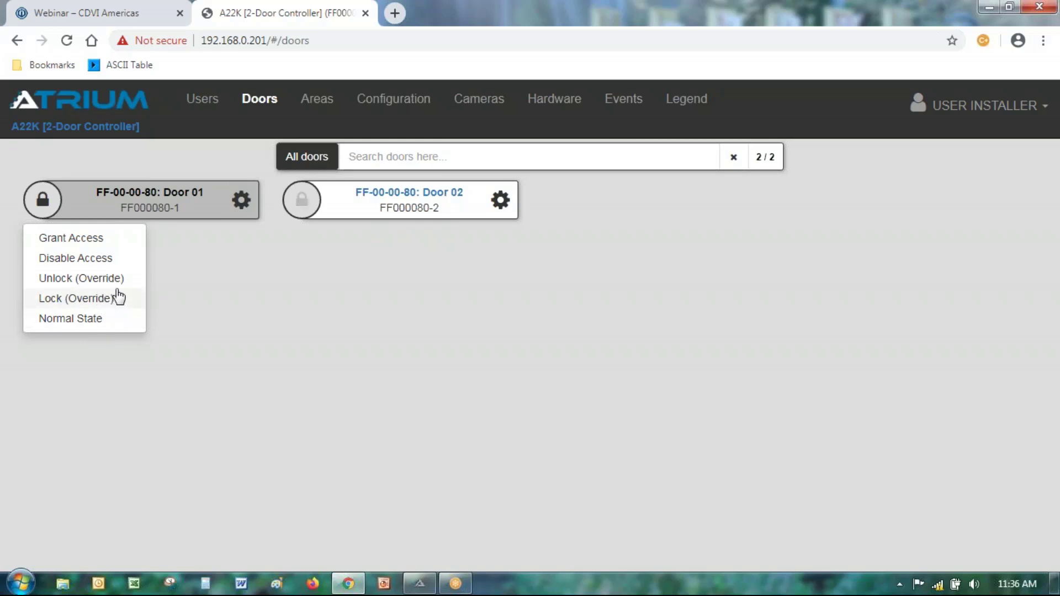
left_click(88, 320)
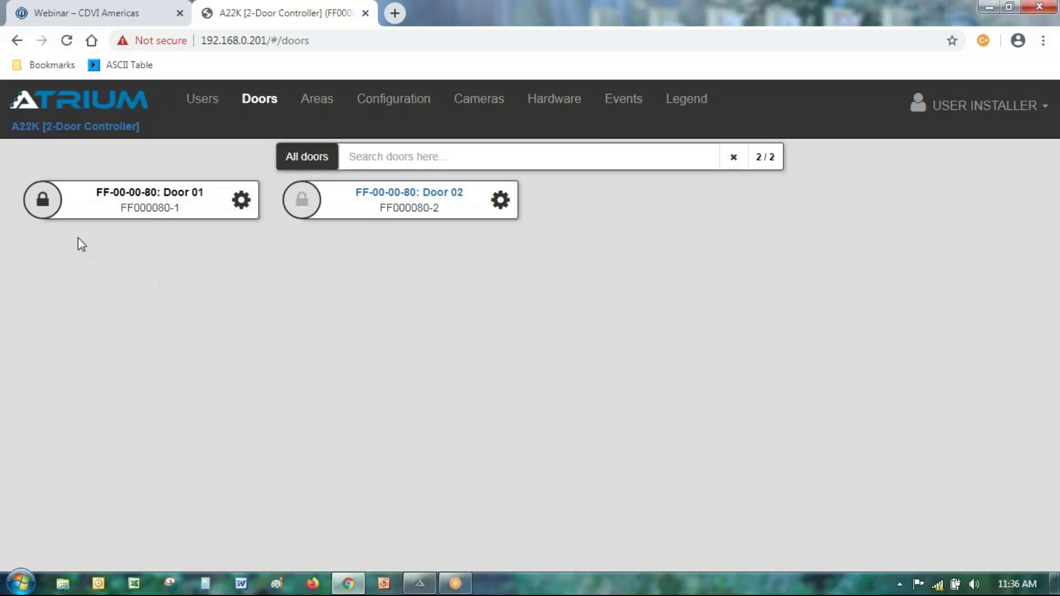
left_click(301, 199)
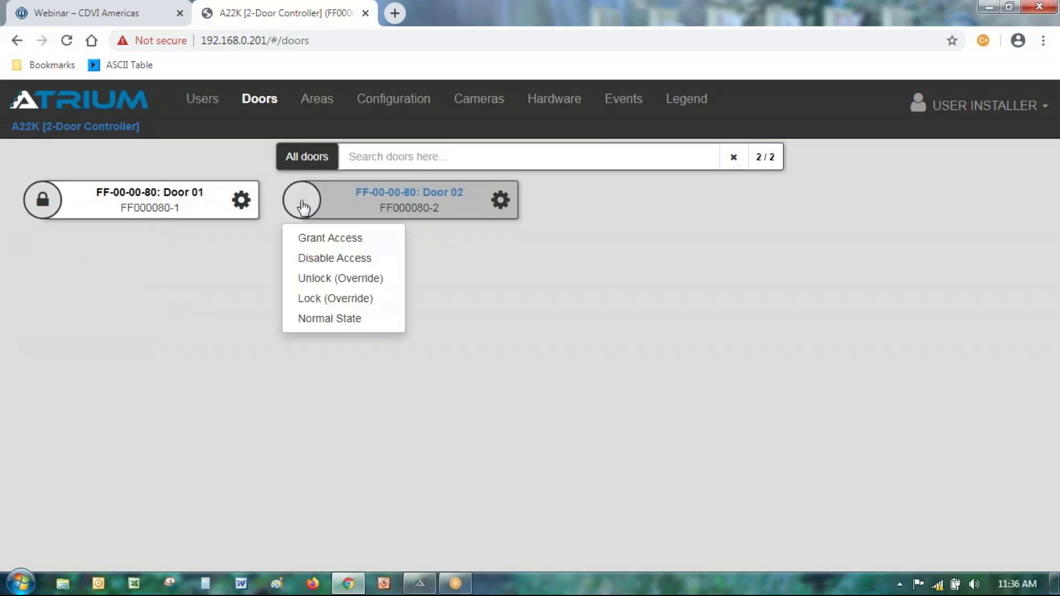
left_click(329, 320)
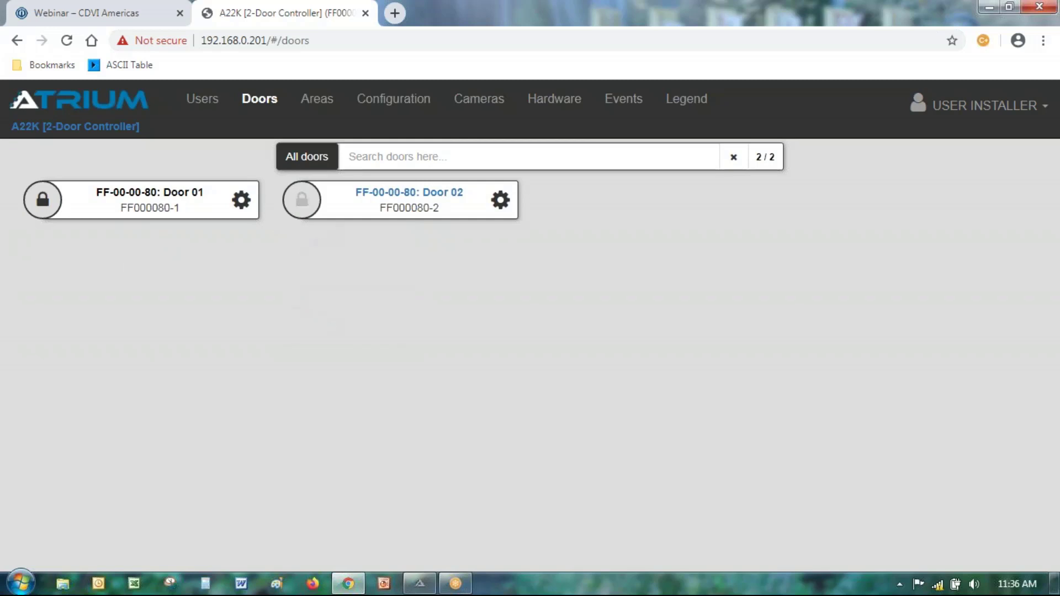
left_click(303, 207)
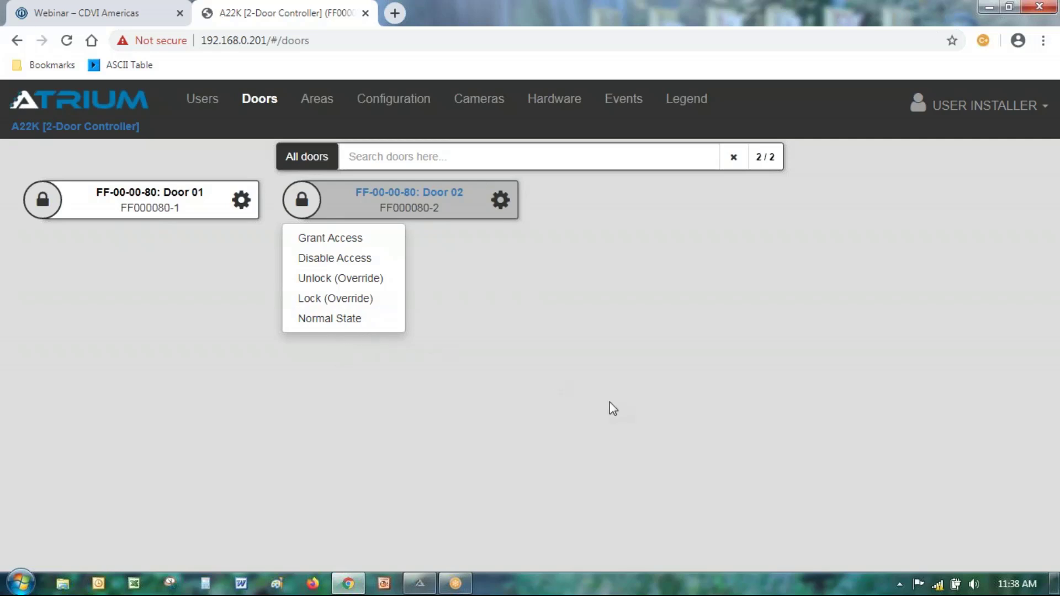
left_click(453, 395)
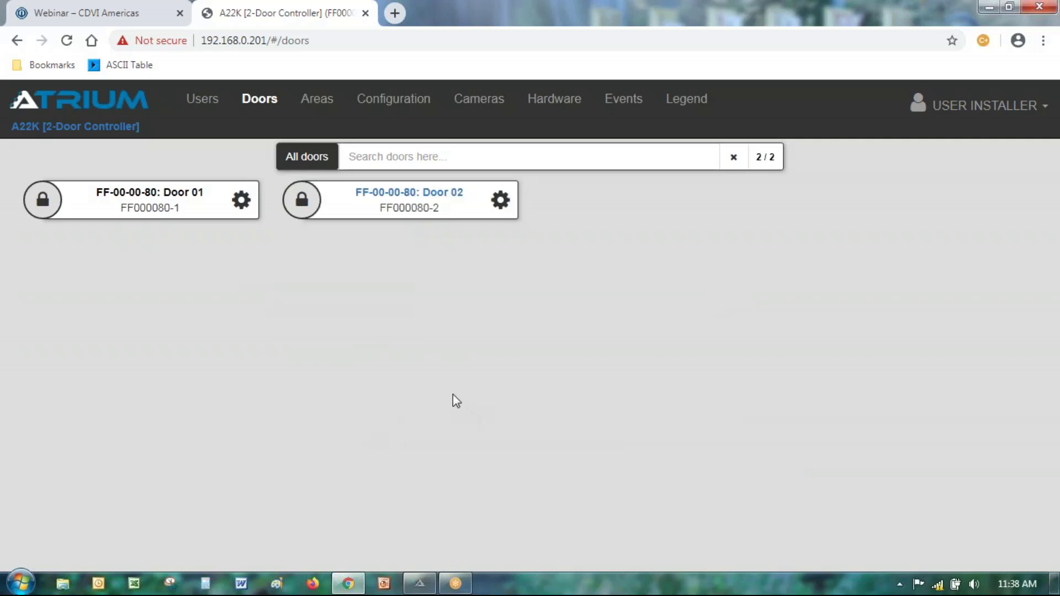
Open the configuration of Door 01 and set its Unlock Schedule to Schedule 8H-17H
left_click(242, 206)
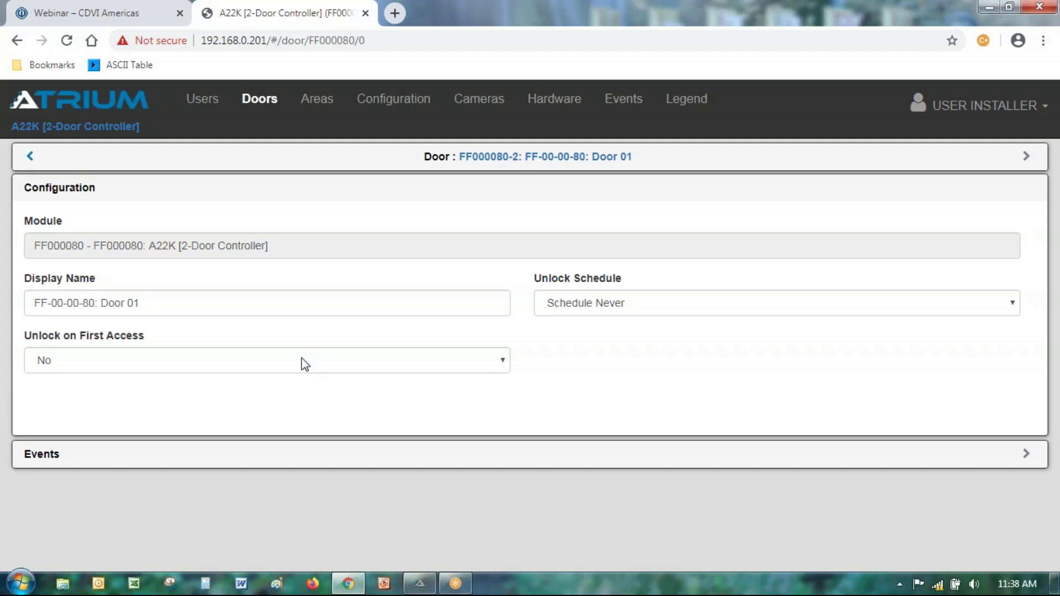
left_click_drag(142, 303, 4, 283)
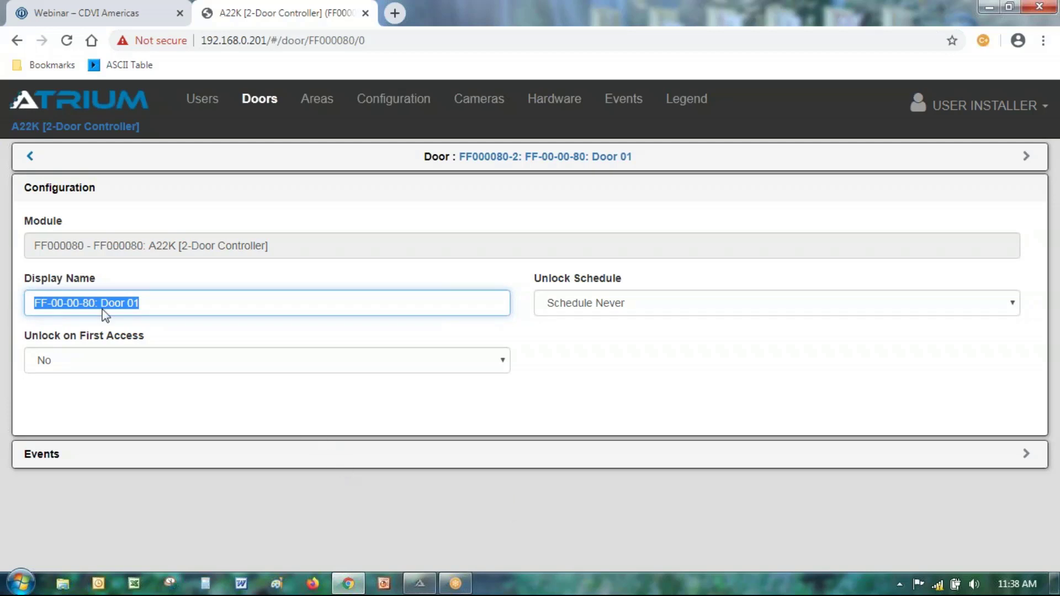
left_click(181, 305)
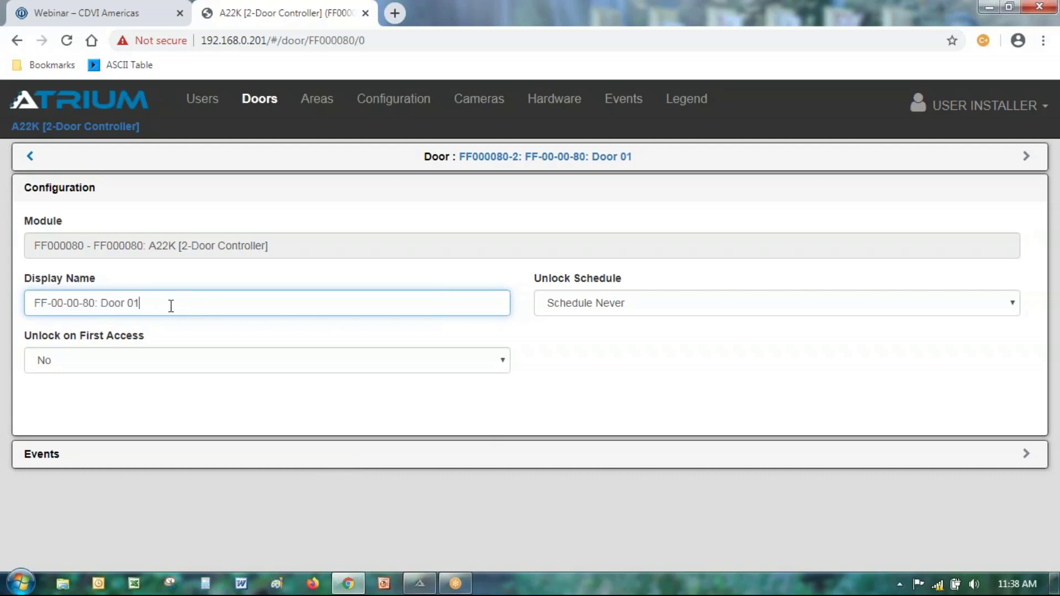
left_click(697, 303)
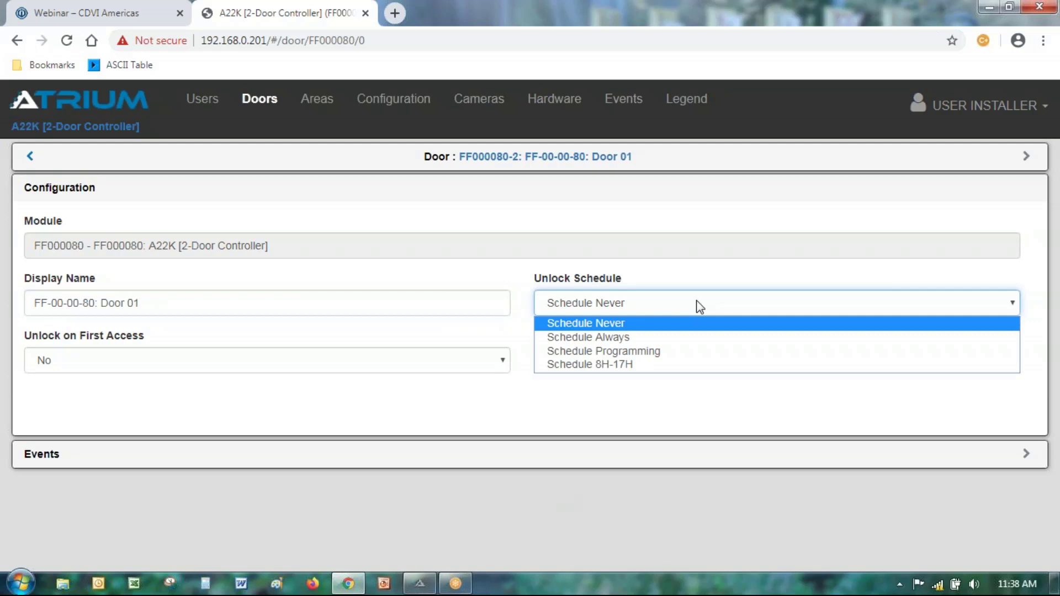
left_click(180, 342)
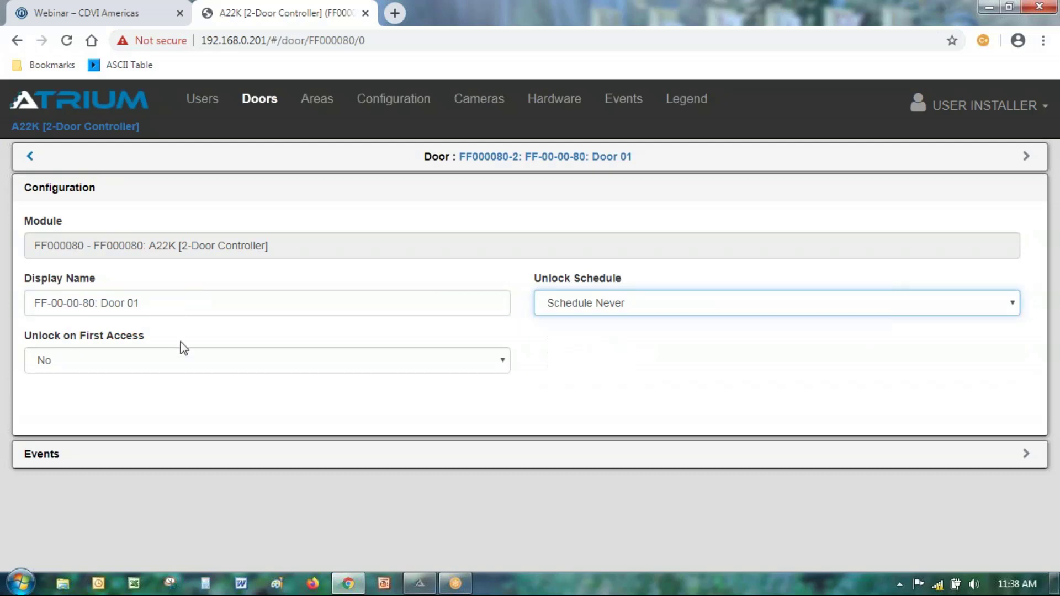
left_click(680, 304)
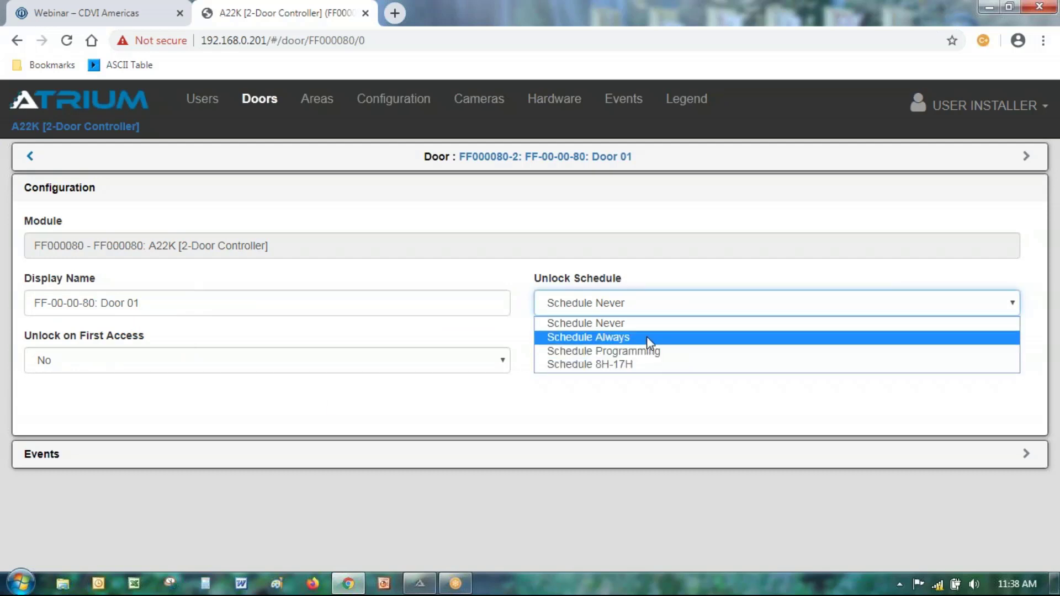
left_click(670, 365)
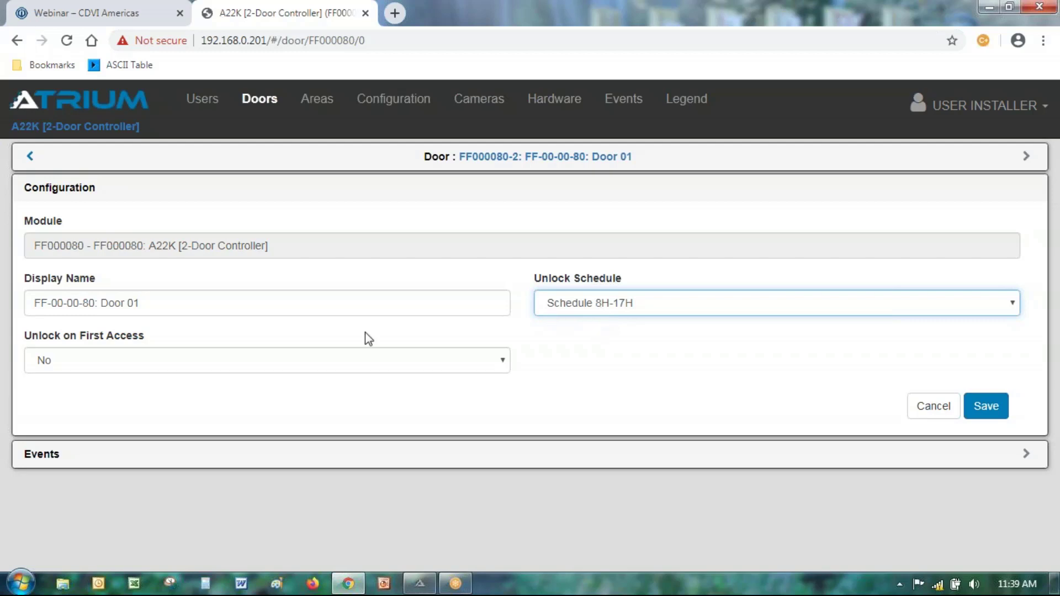
Switch Unlock on First Access to Yes for Door 01 and back to No
left_click(87, 360)
left_click(72, 395)
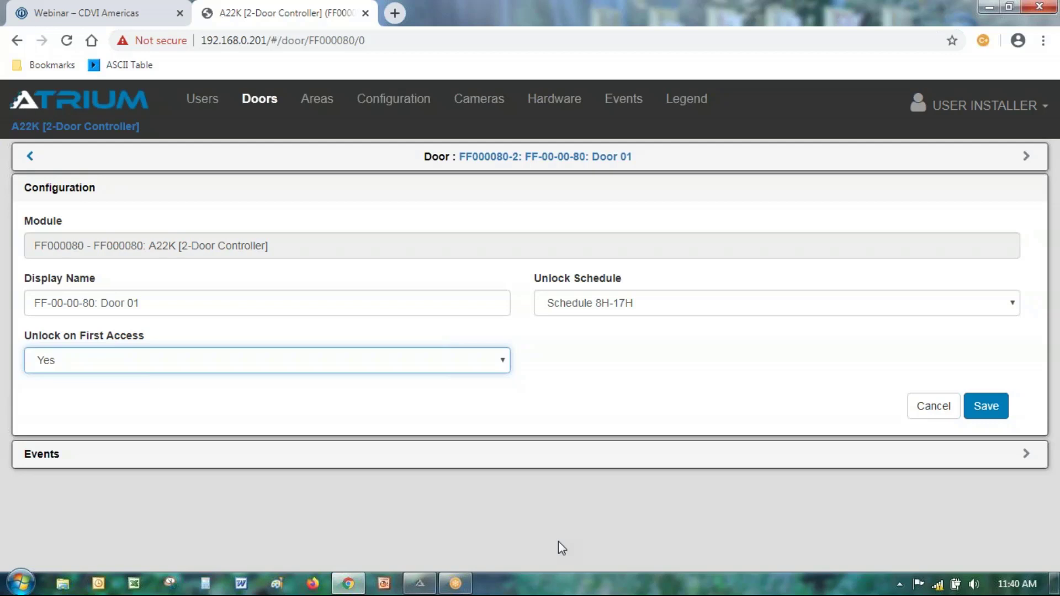
left_click(74, 365)
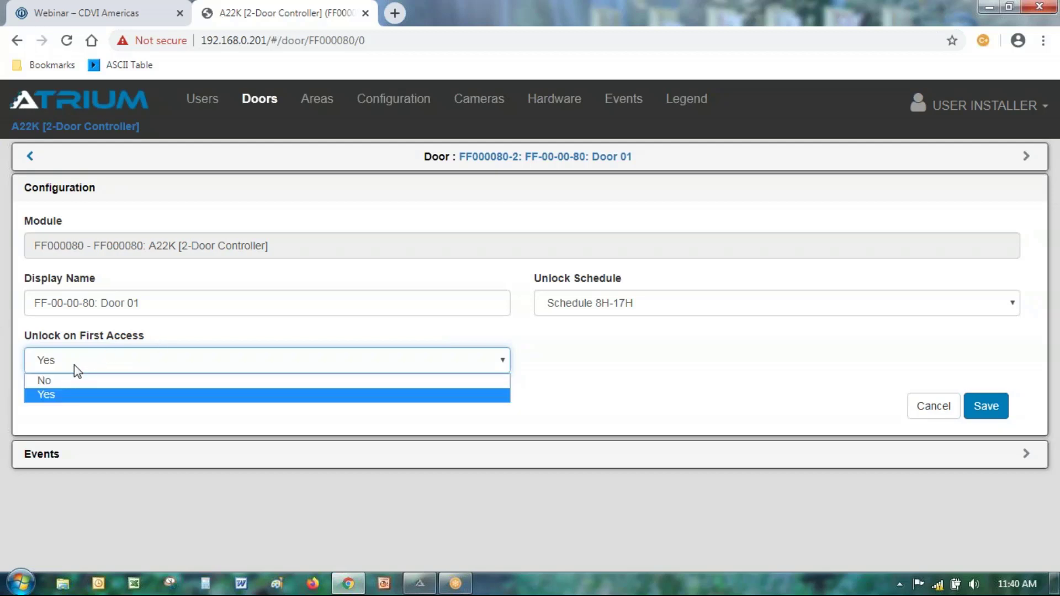
left_click(55, 381)
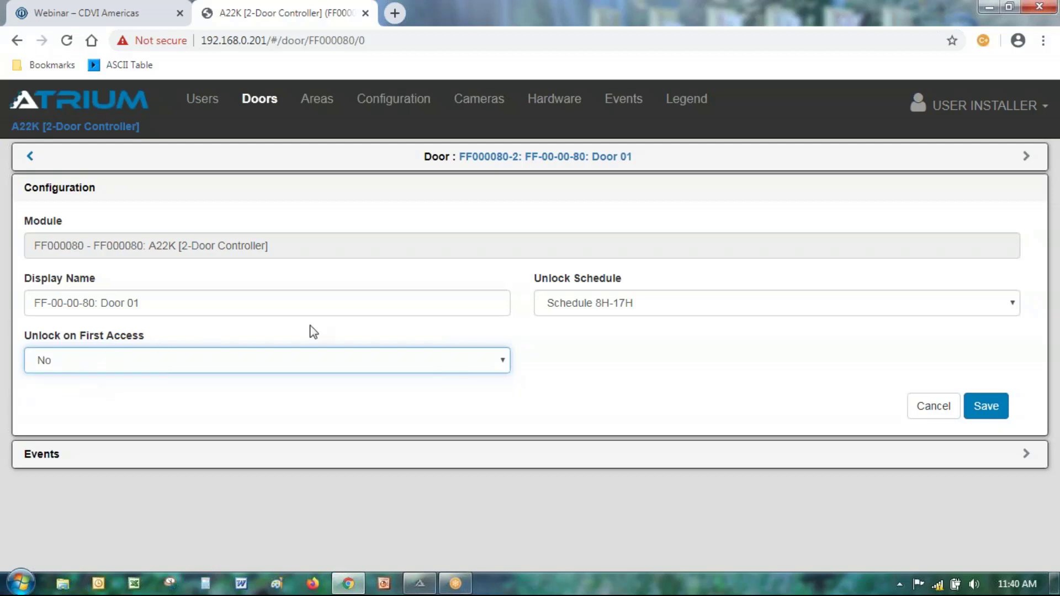
Keep Schedule 8H-17H as the unlock schedule and set Unlock on First Access to Yes for Door 01
left_click(638, 310)
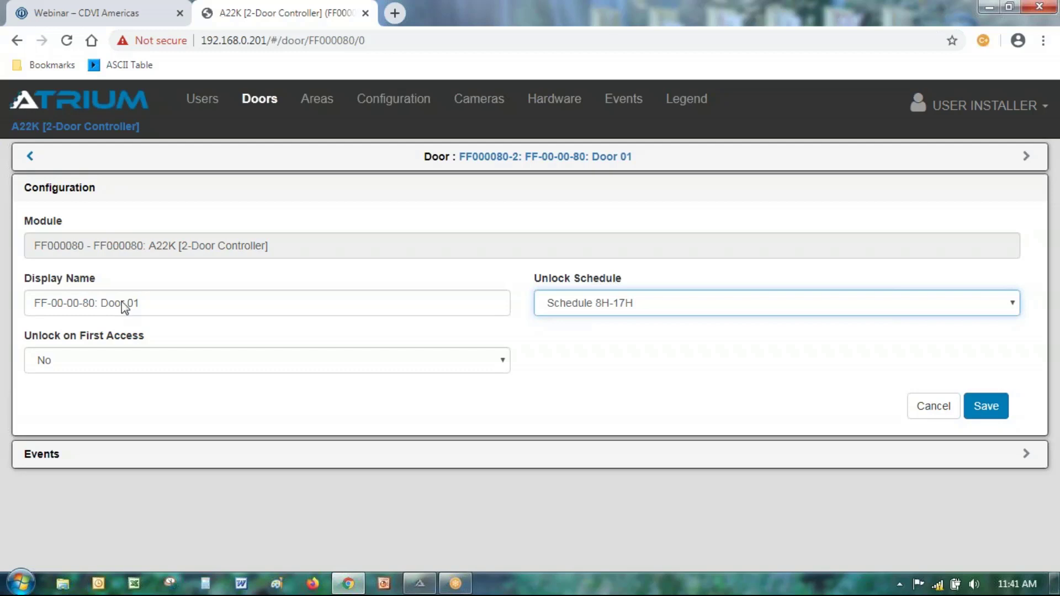
left_click(125, 360)
left_click(94, 397)
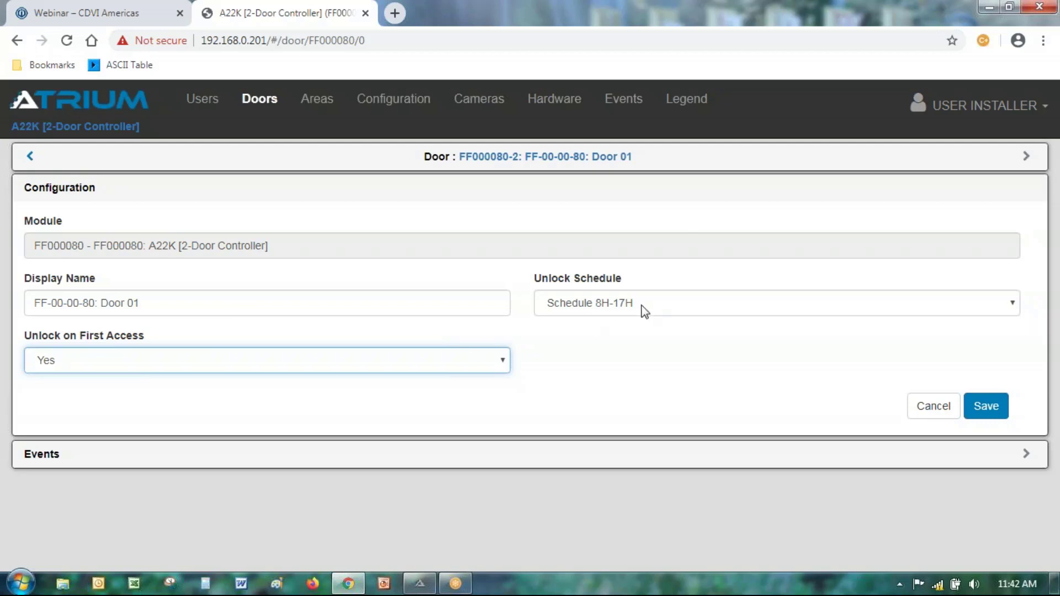
left_click(55, 363)
left_click(55, 364)
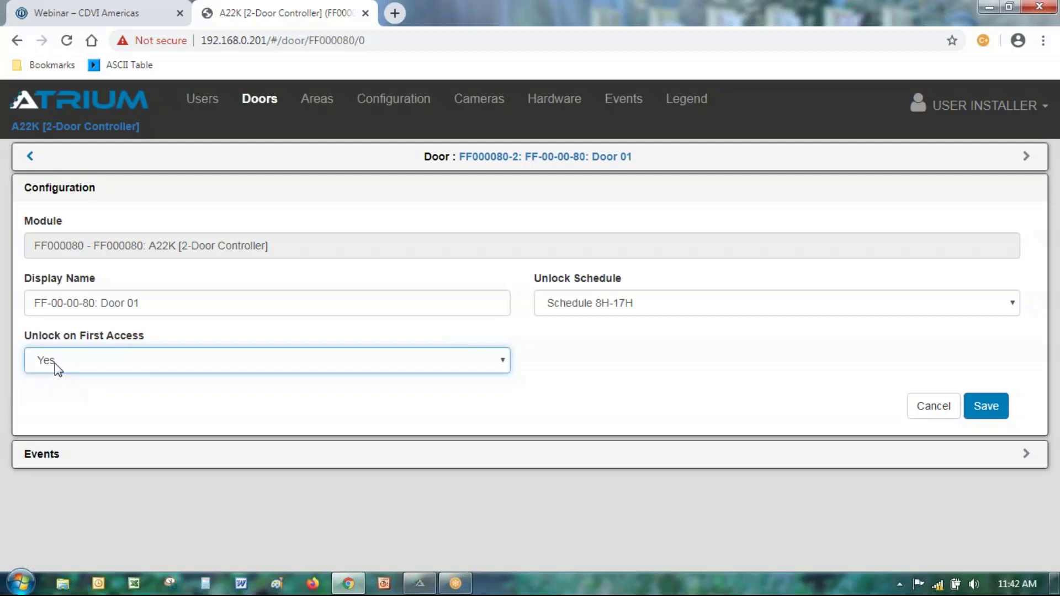
Open the event history of Door 01 and look through its logged lock, unlock and access entries
left_click(42, 455)
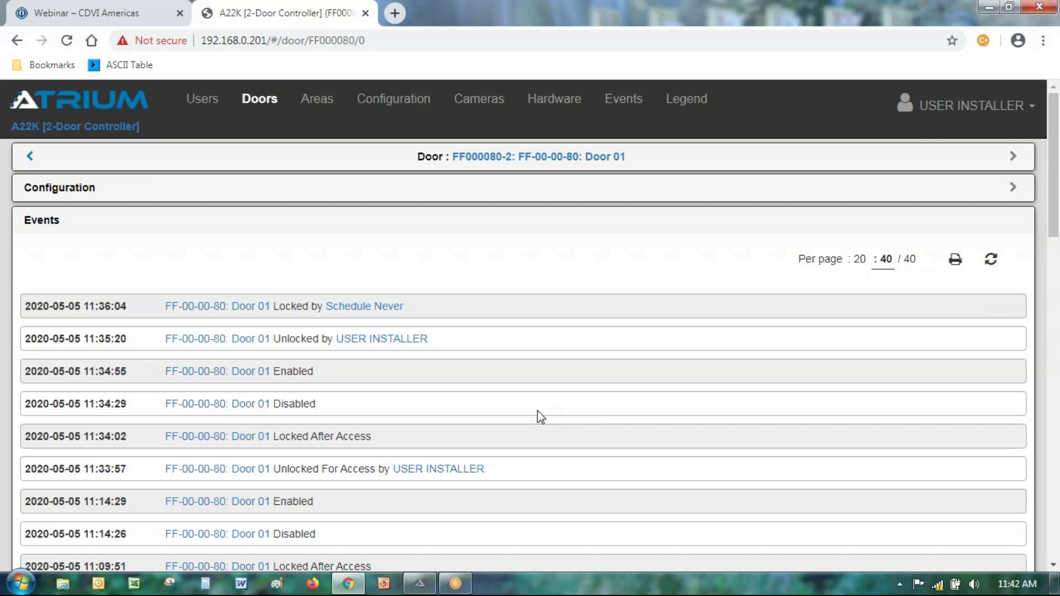
scroll(591, 398, "down", 4)
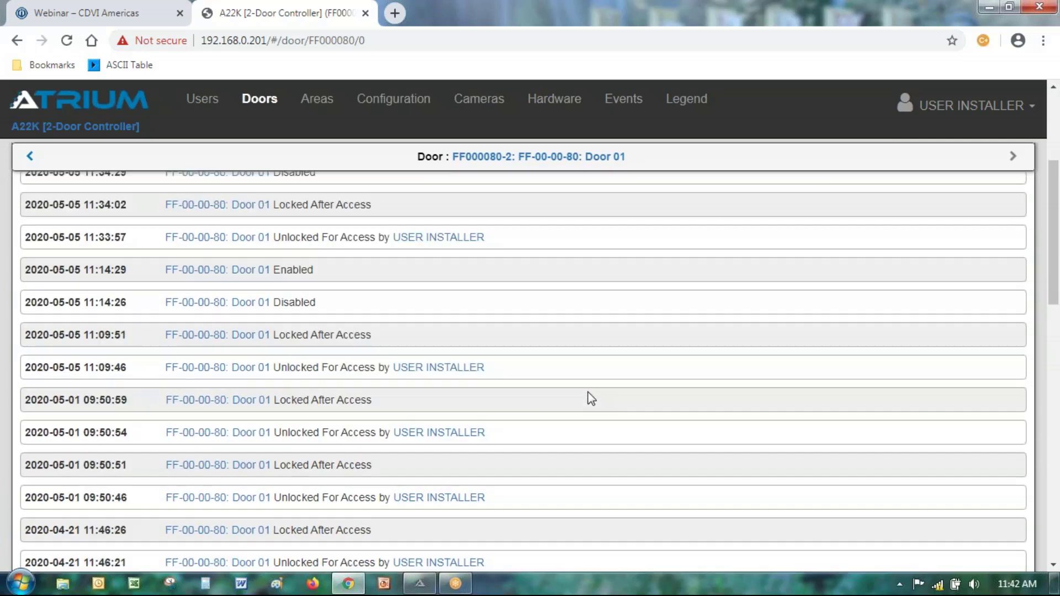
Finish reviewing the logged entries, return to the doors list and reopen the event history of Door 01
scroll(590, 398, "down", 1)
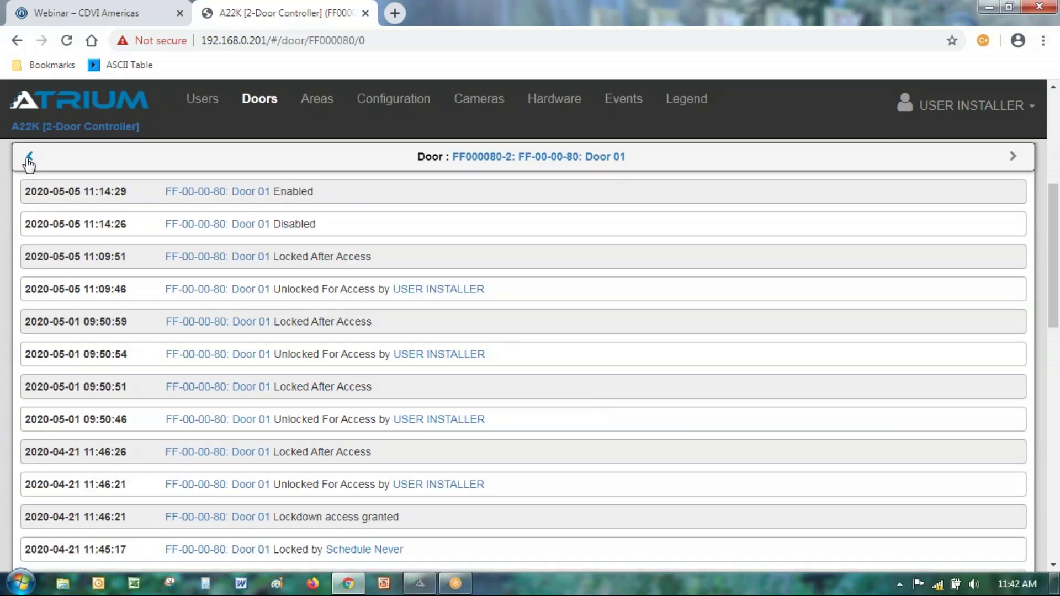
left_click(28, 159)
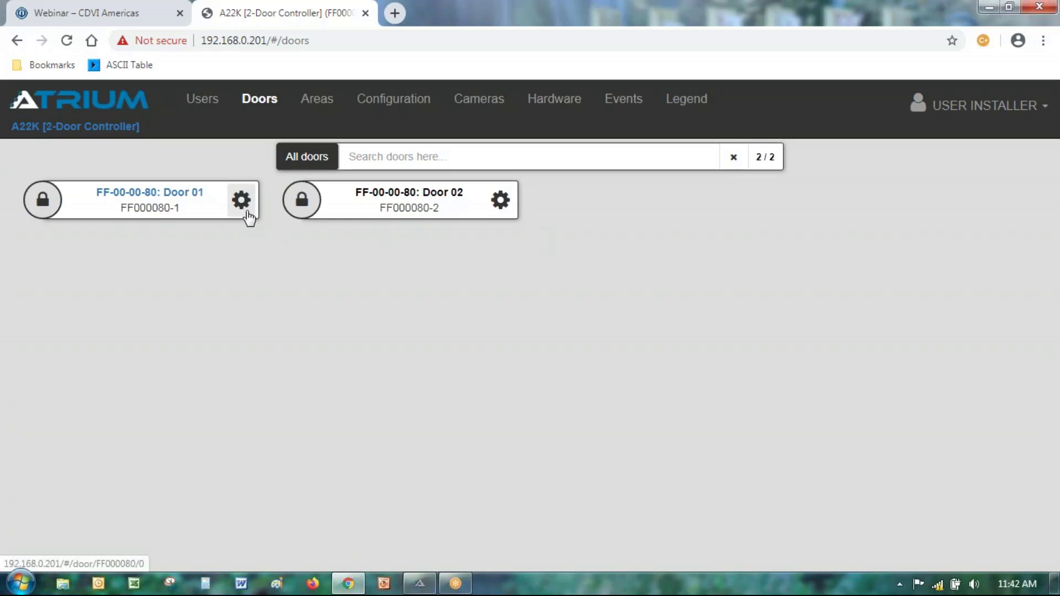
left_click(248, 216)
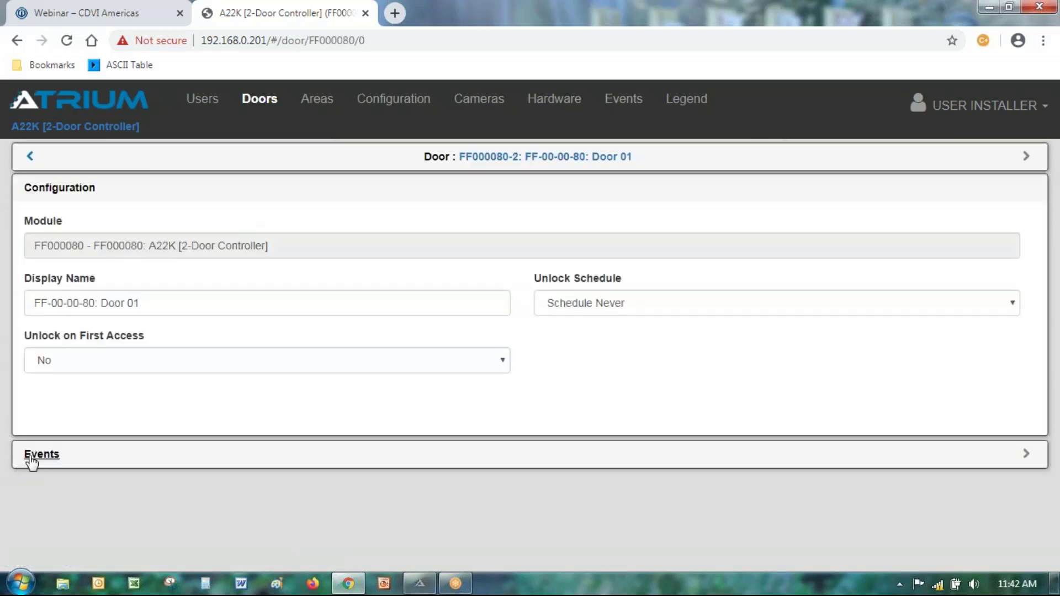
left_click(31, 457)
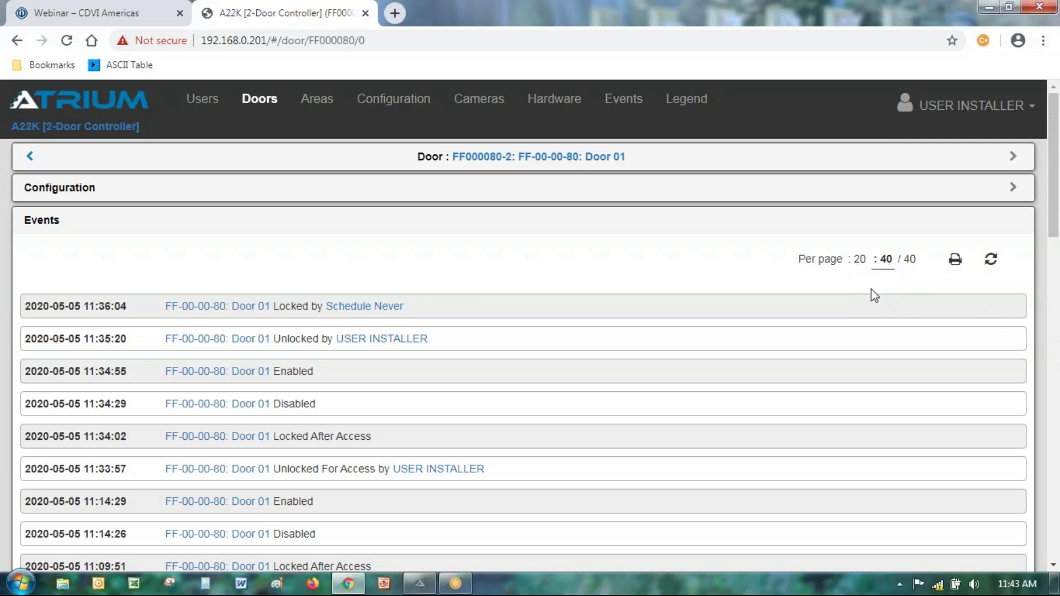
Go to the second page of Door 01's events and look through its access-denied and access-granted entries
scroll(650, 325, "down", 12)
scroll(615, 331, "down", 10)
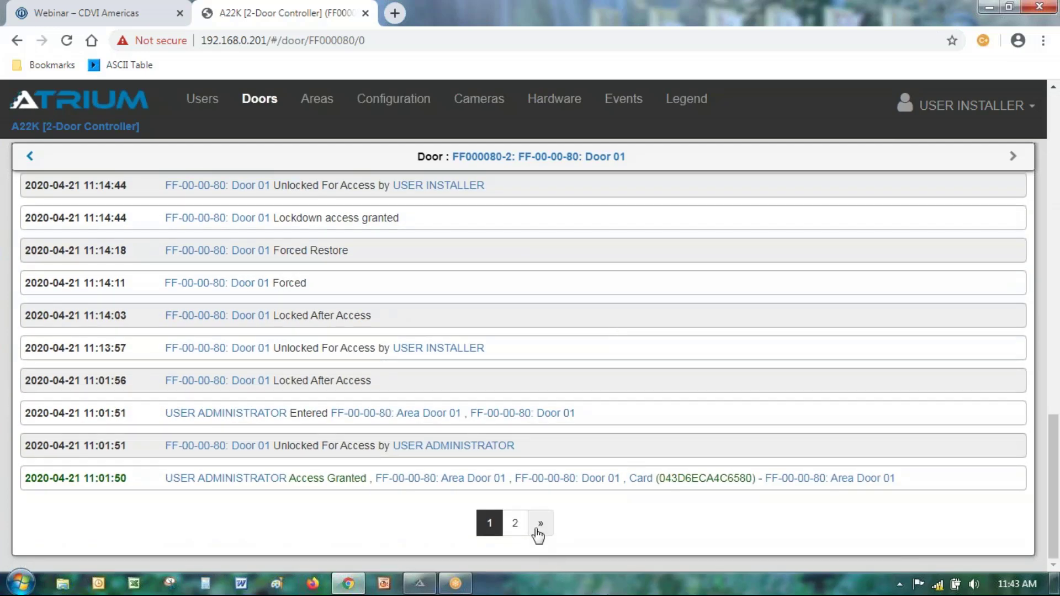
left_click(540, 524)
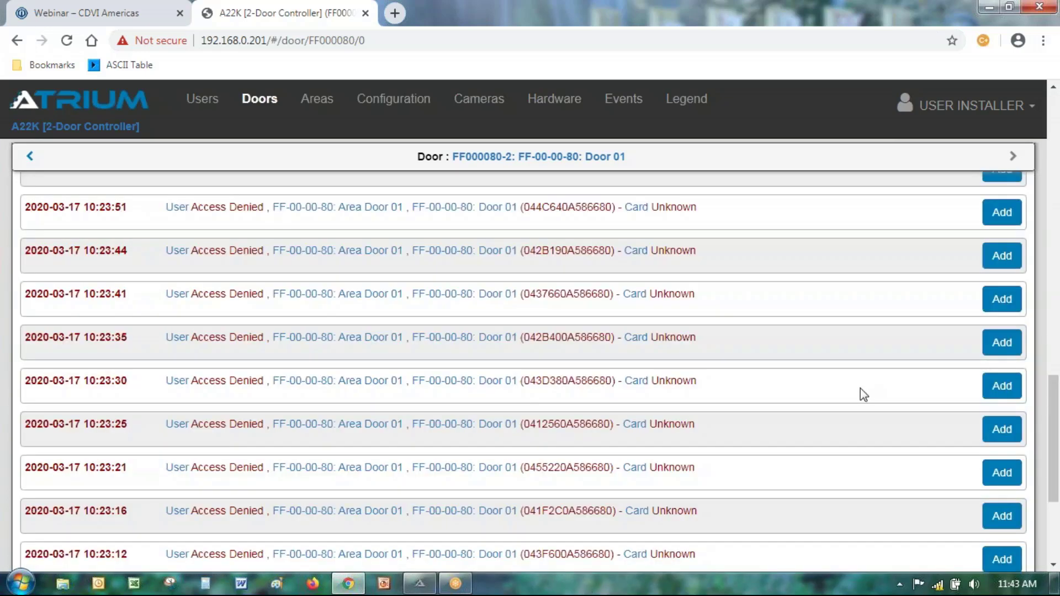
scroll(791, 413, "up", 8)
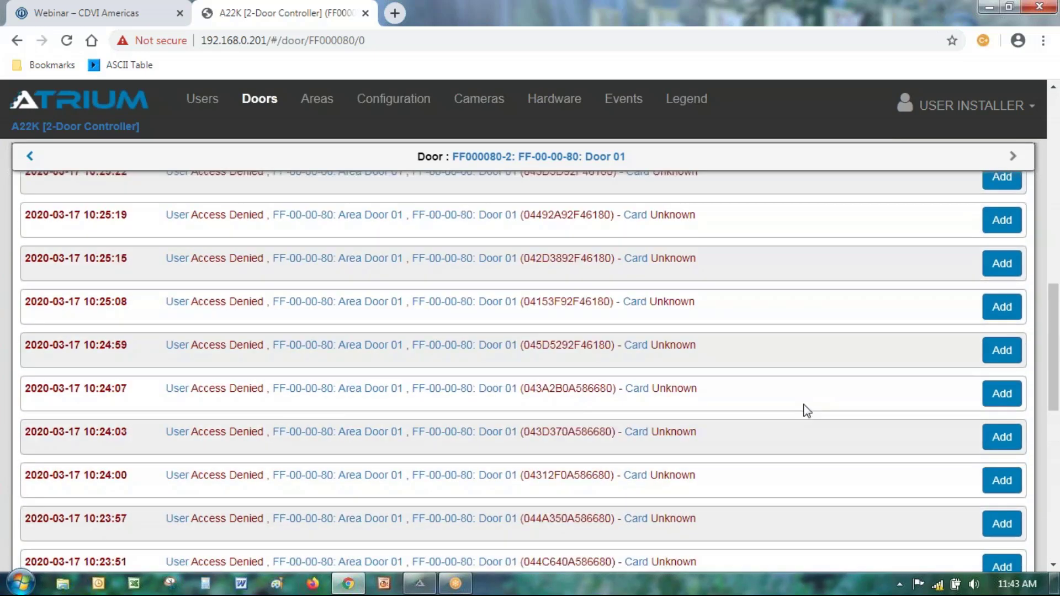
scroll(806, 409, "up", 10)
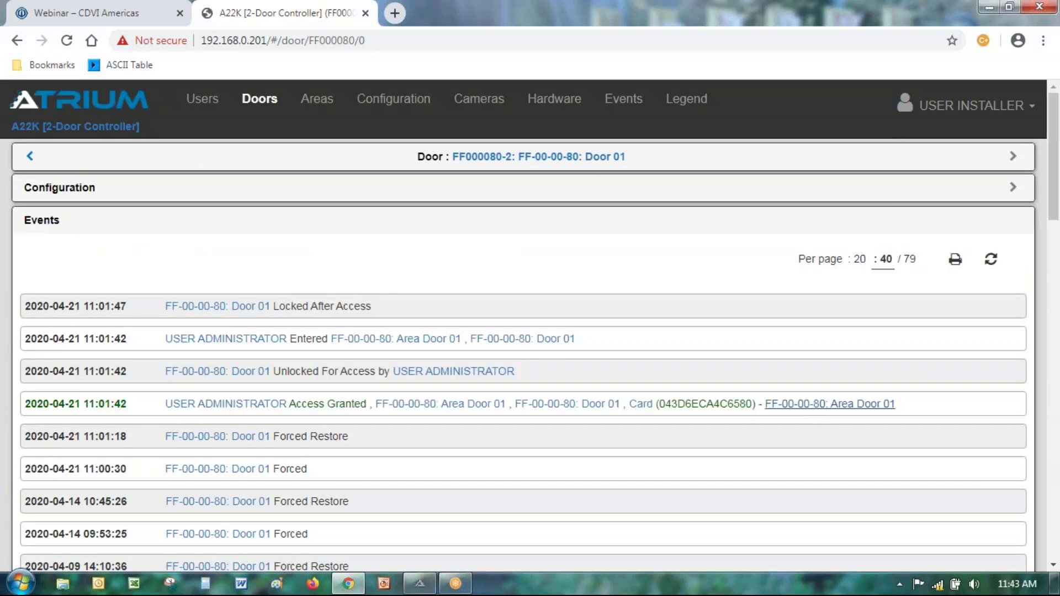
Preview the printout of Door 01's event list and cancel without printing
scroll(809, 410, "down", 1)
scroll(810, 412, "down", 2)
scroll(810, 412, "up", 3)
left_click(959, 273)
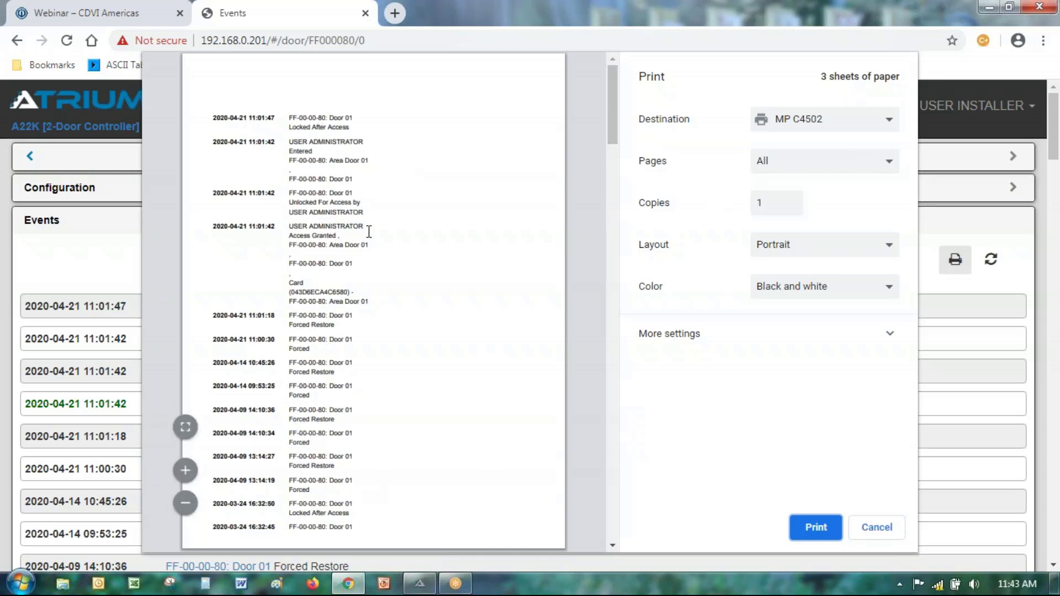
left_click(881, 529)
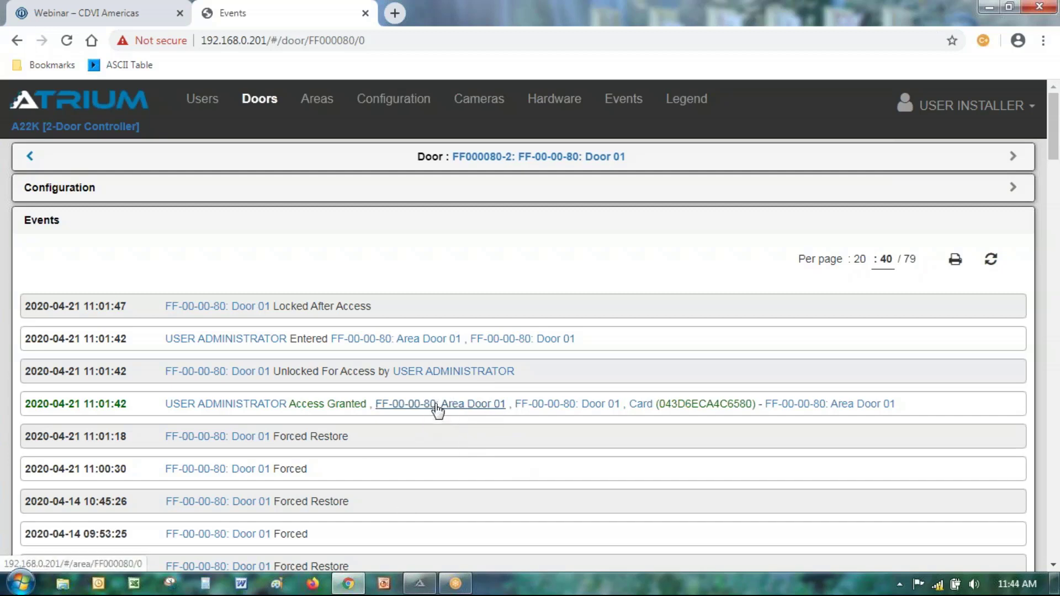
Highlight the access-granted event and follow event links to the Area Door 01 page and the administrator user's page
triple_click(560, 408)
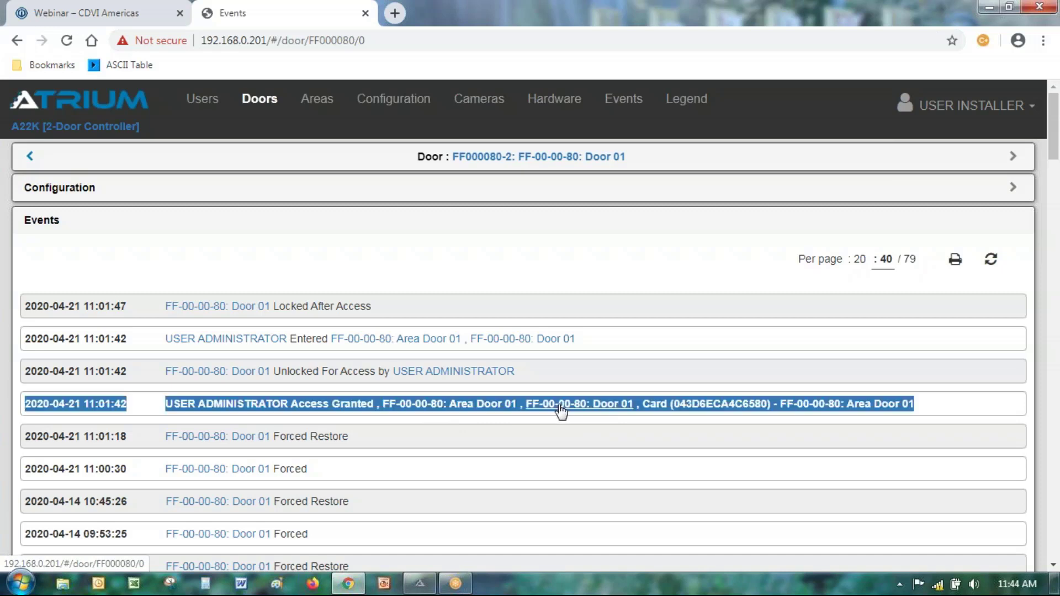
left_click(571, 413)
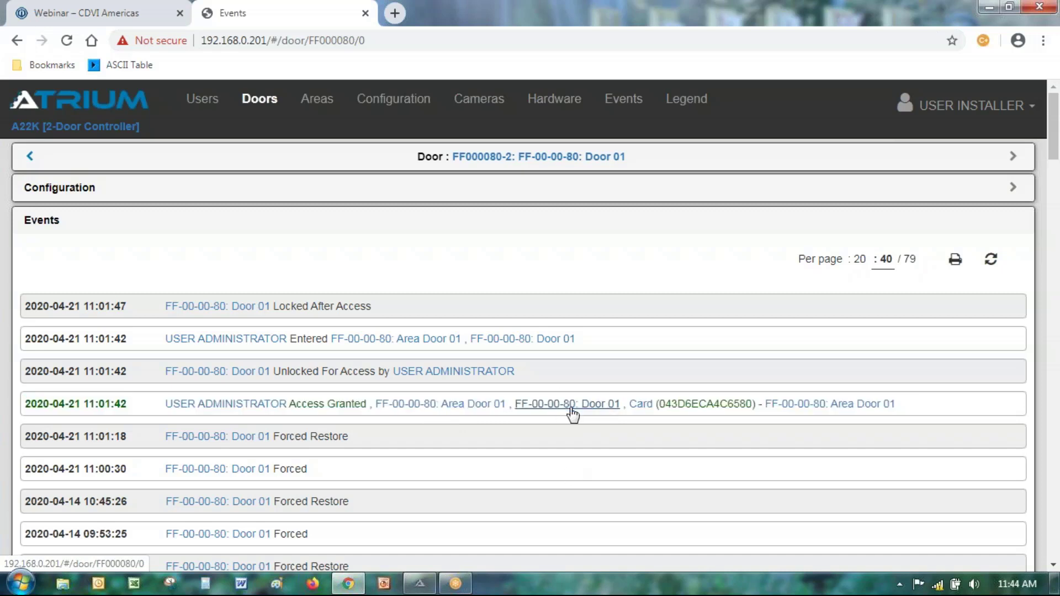
triple_click(820, 416)
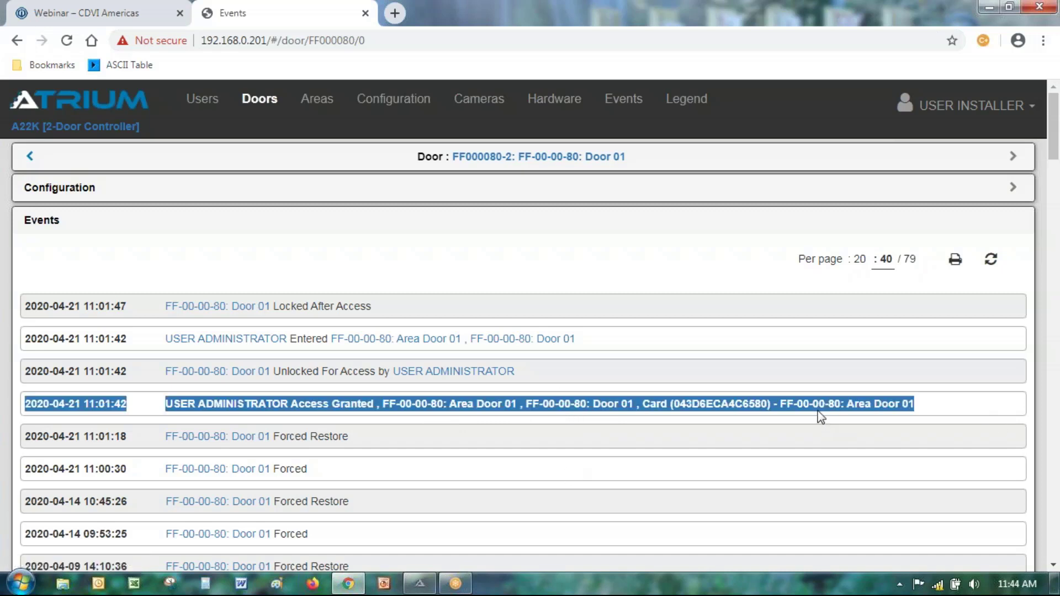
left_click(820, 413)
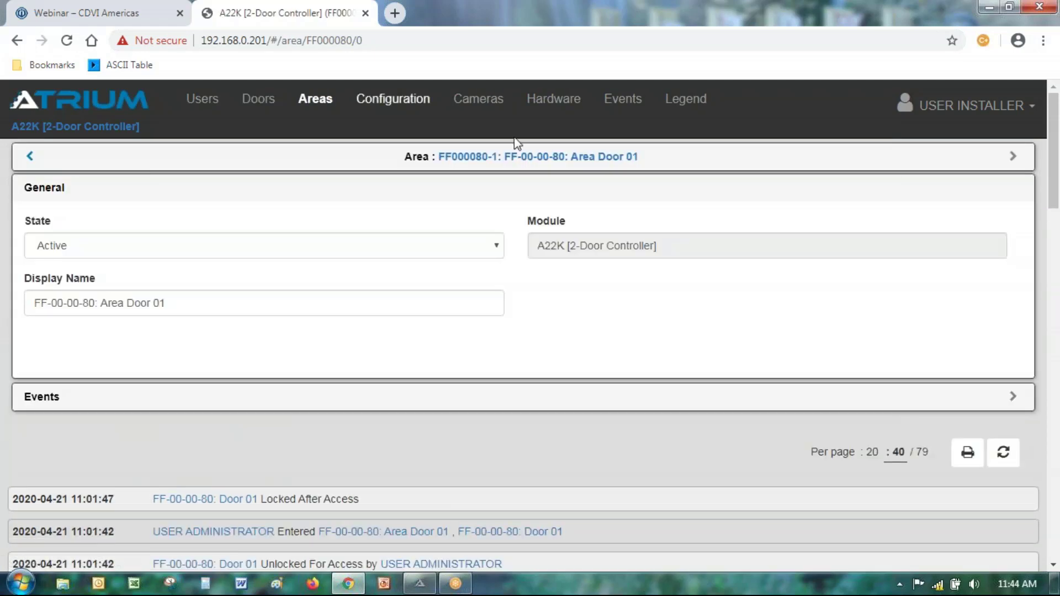
left_click(198, 539)
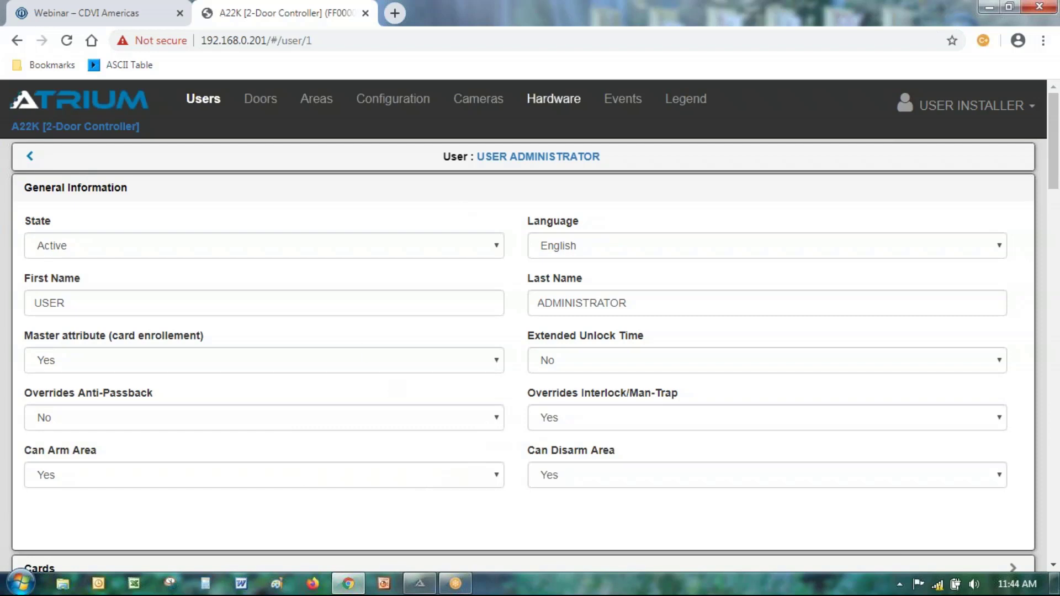
left_click(30, 156)
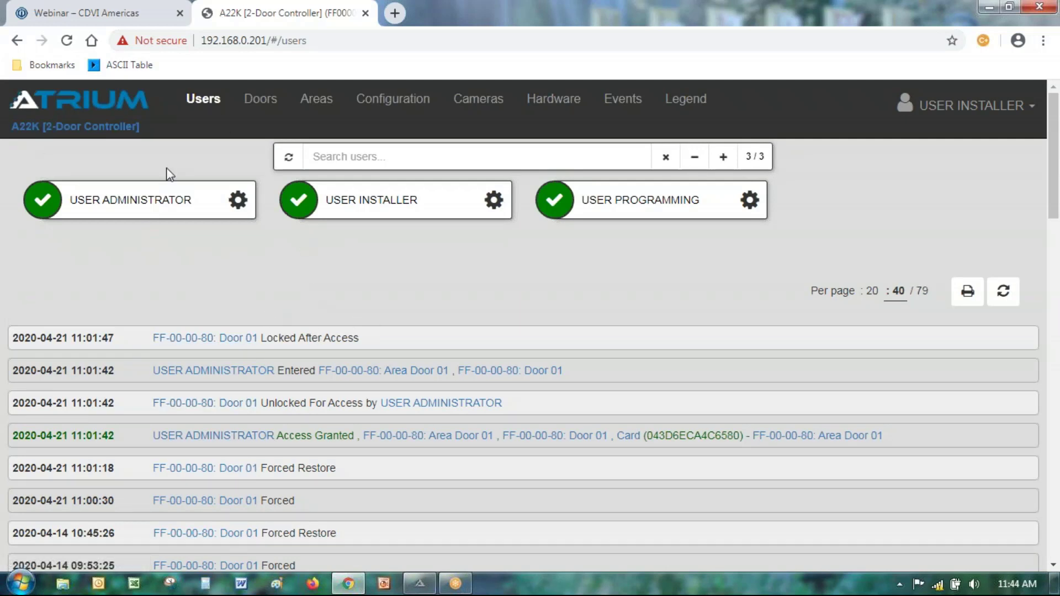
Return to the doors list and display the control commands for Door 01, then dismiss them
left_click(250, 100)
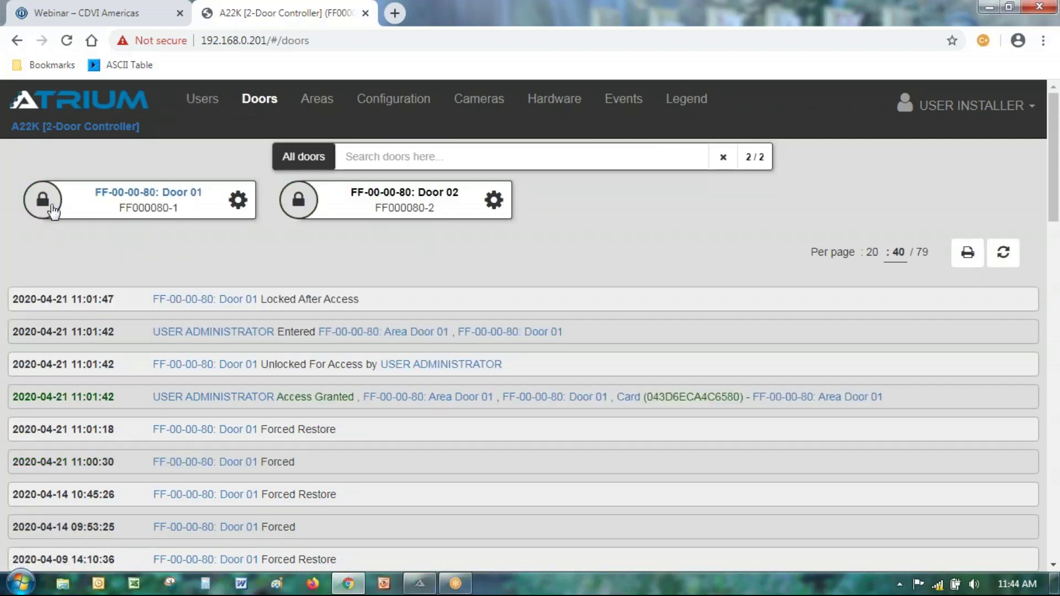
left_click(44, 213)
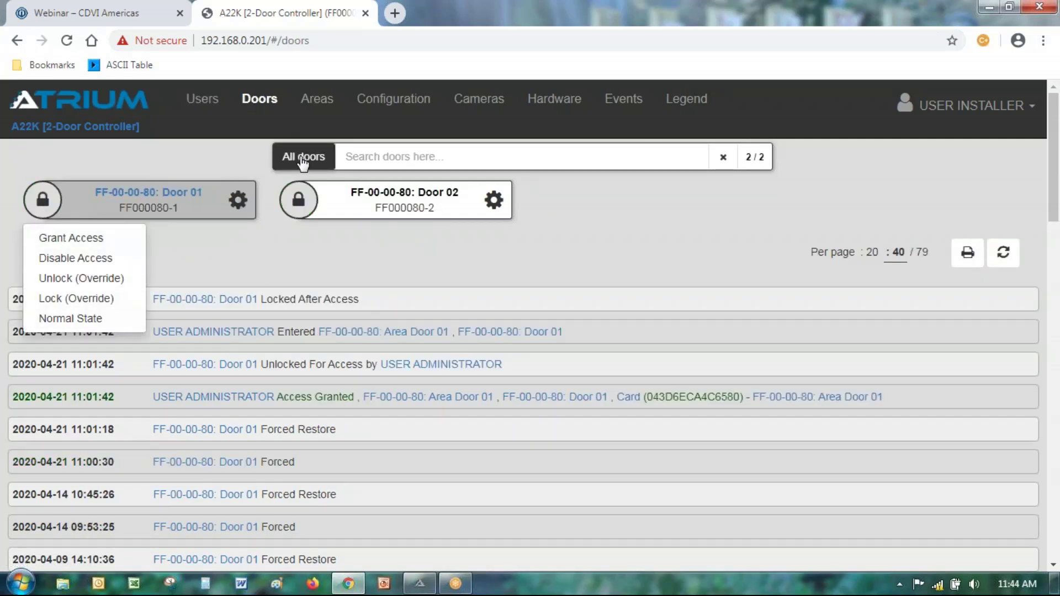
left_click(621, 253)
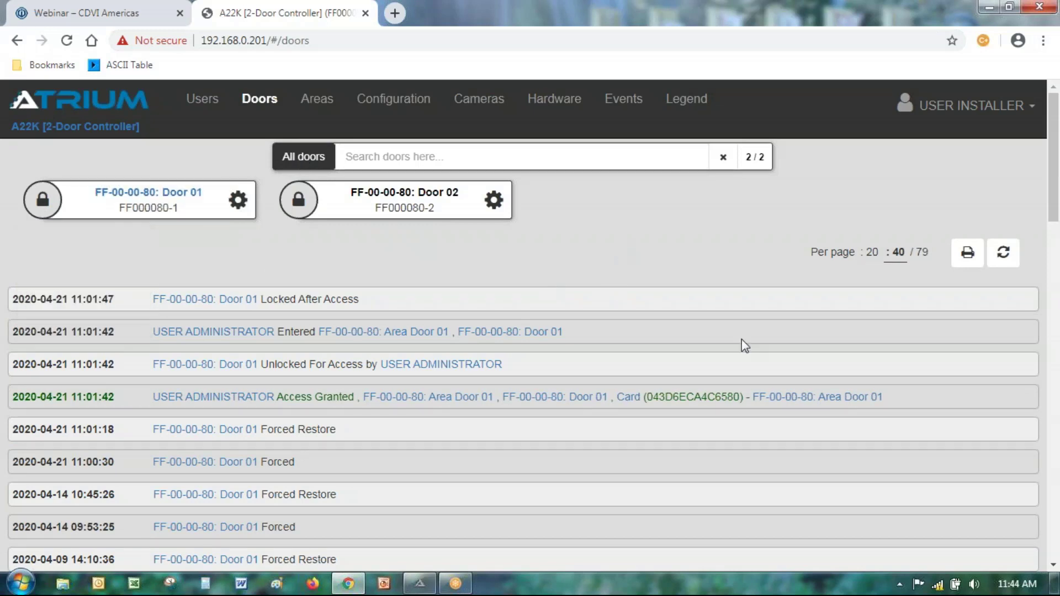
Switch to the Atrium desktop software, select Door 01 and display its additional Grant Access commands
left_click(990, 8)
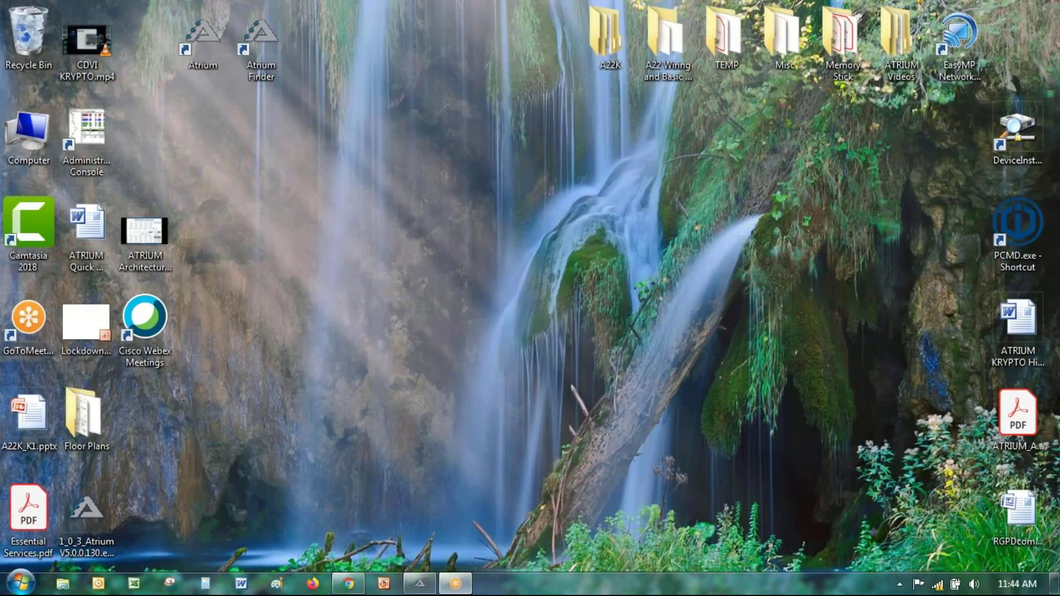
left_click(422, 588)
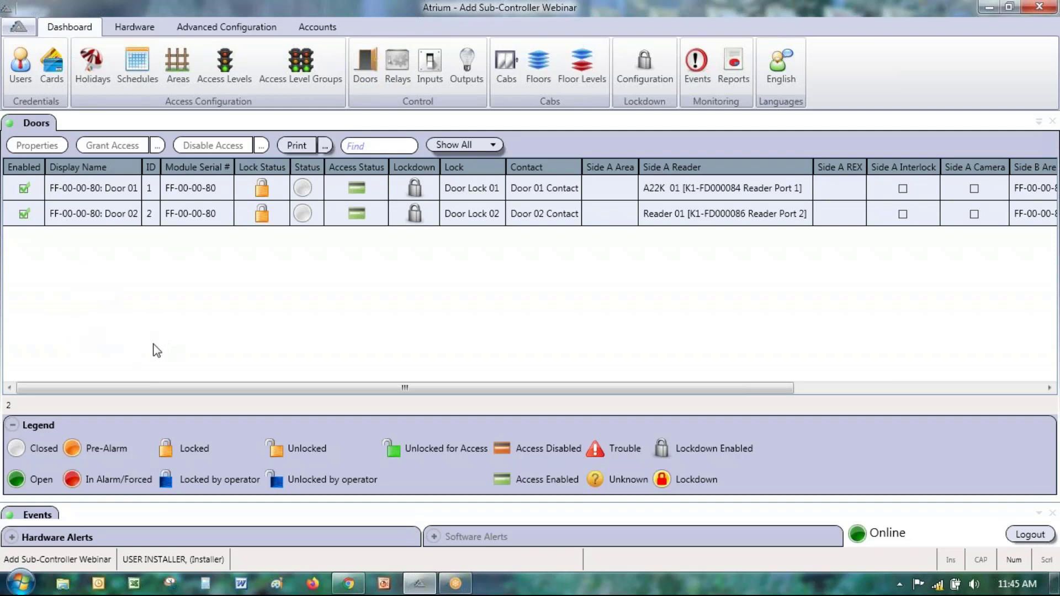
left_click(84, 190)
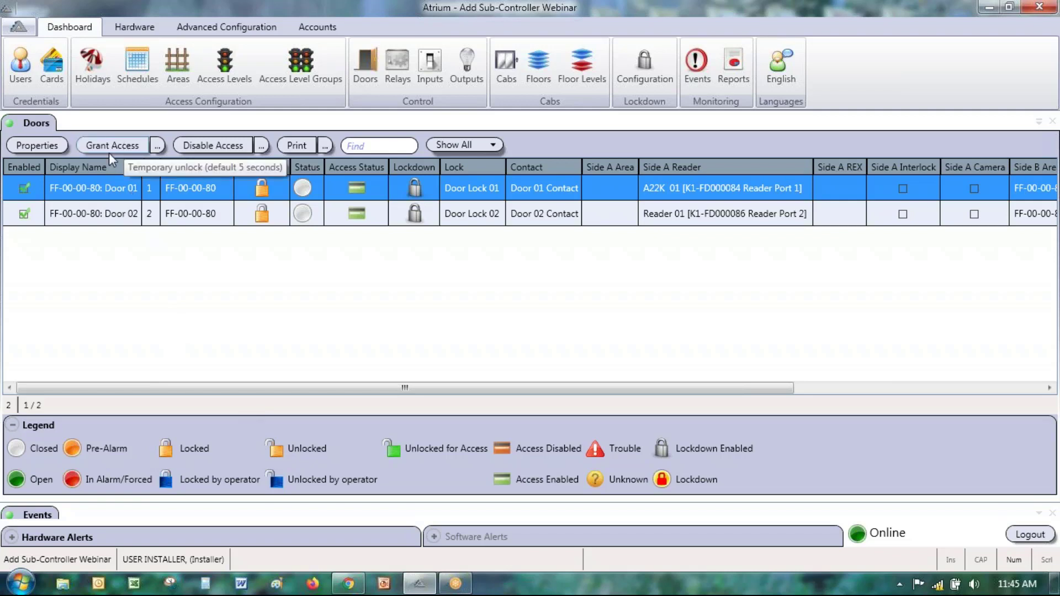
left_click(157, 146)
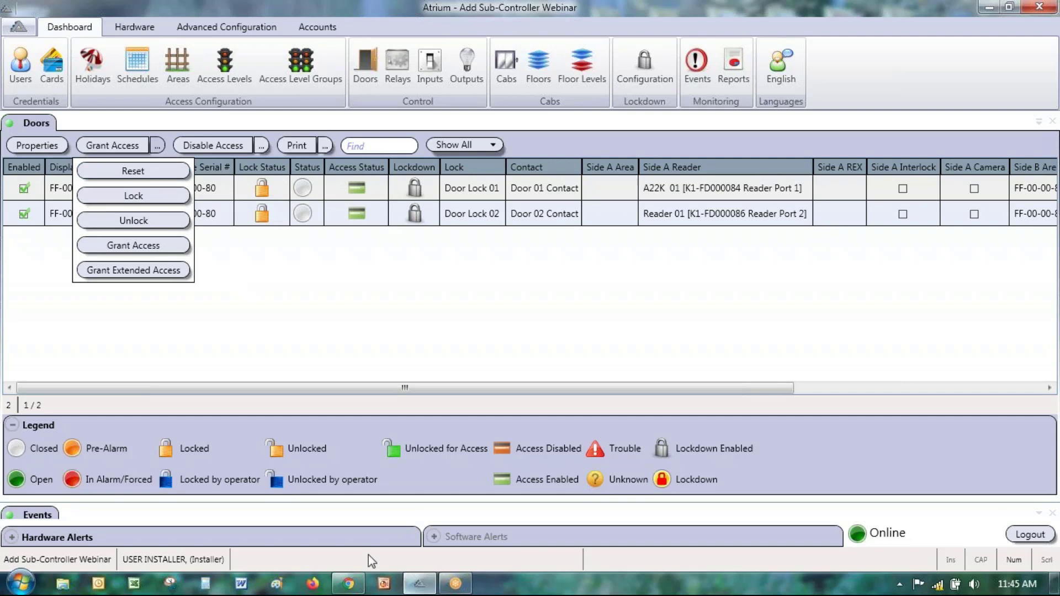
Compare Door 01's control commands in the web interface with the Grant Access commands in the Atrium desktop software
left_click(349, 586)
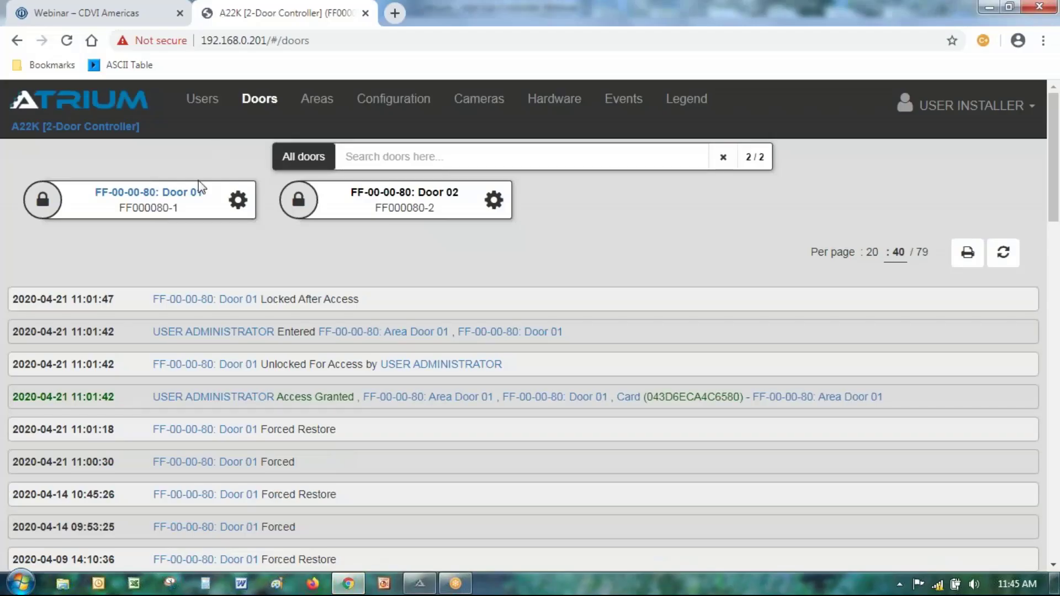
left_click(43, 205)
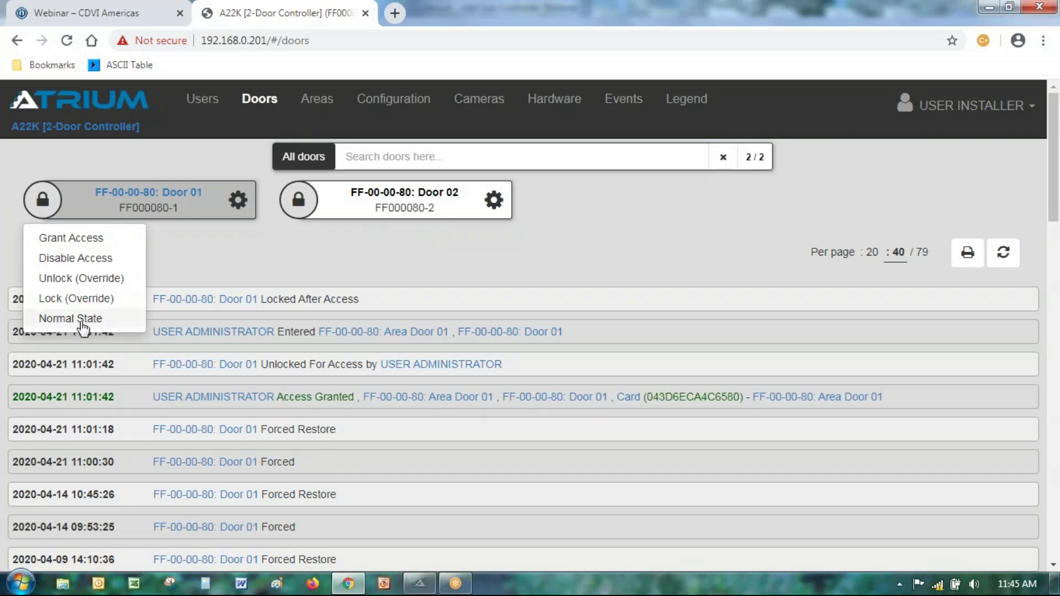
left_click(420, 585)
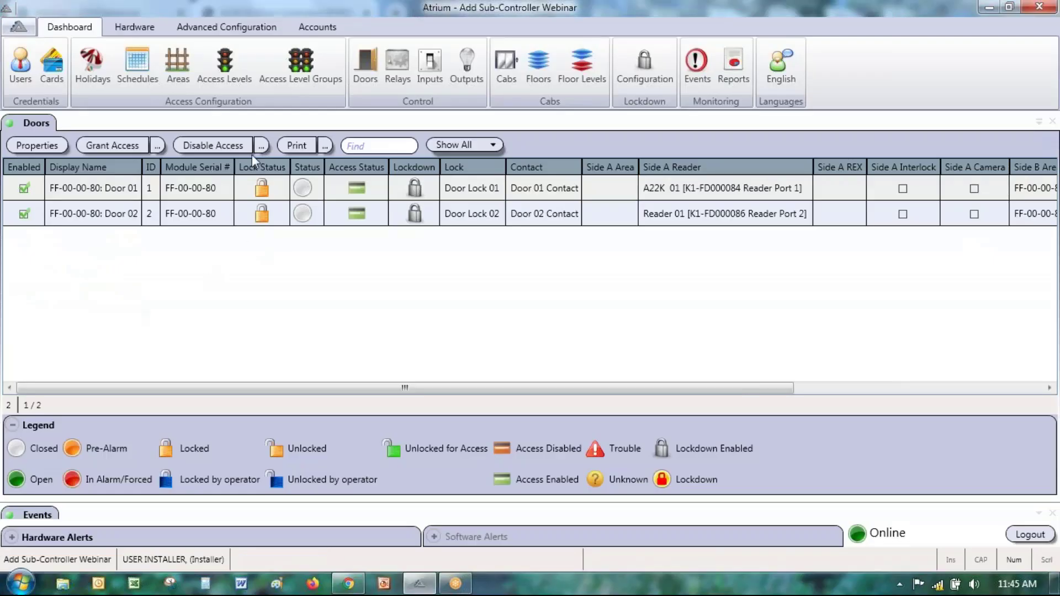
left_click(158, 146)
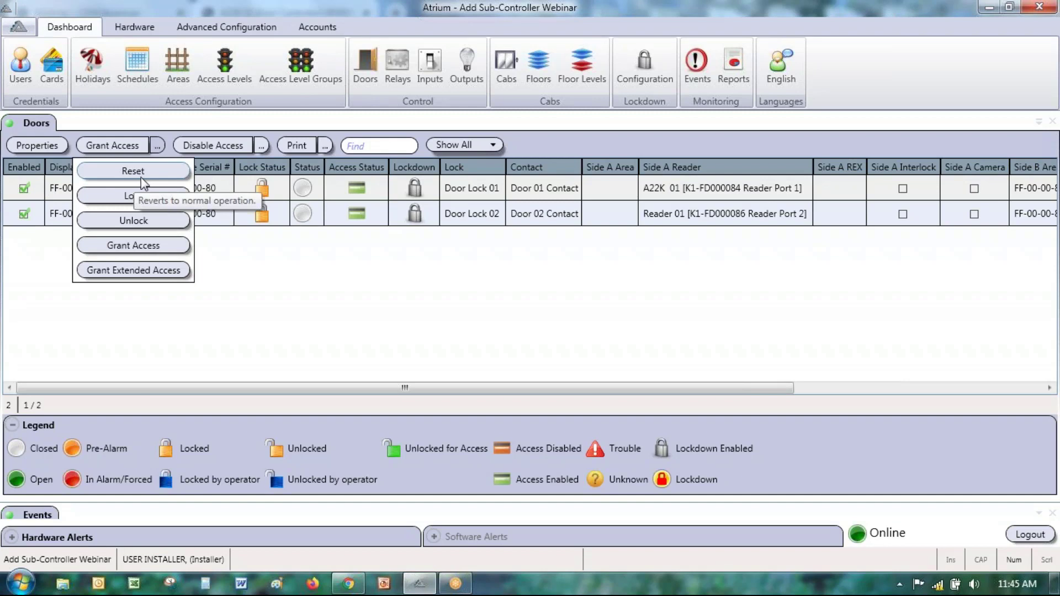
left_click(230, 296)
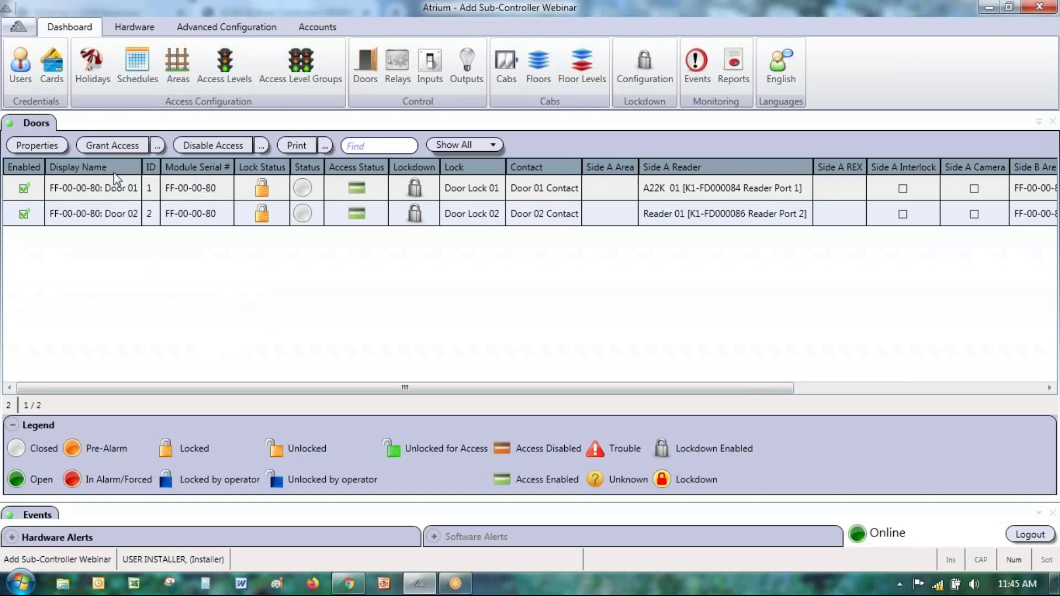
Permanently unlock Door 01 with the Unlock command in the Atrium desktop software
left_click(97, 190)
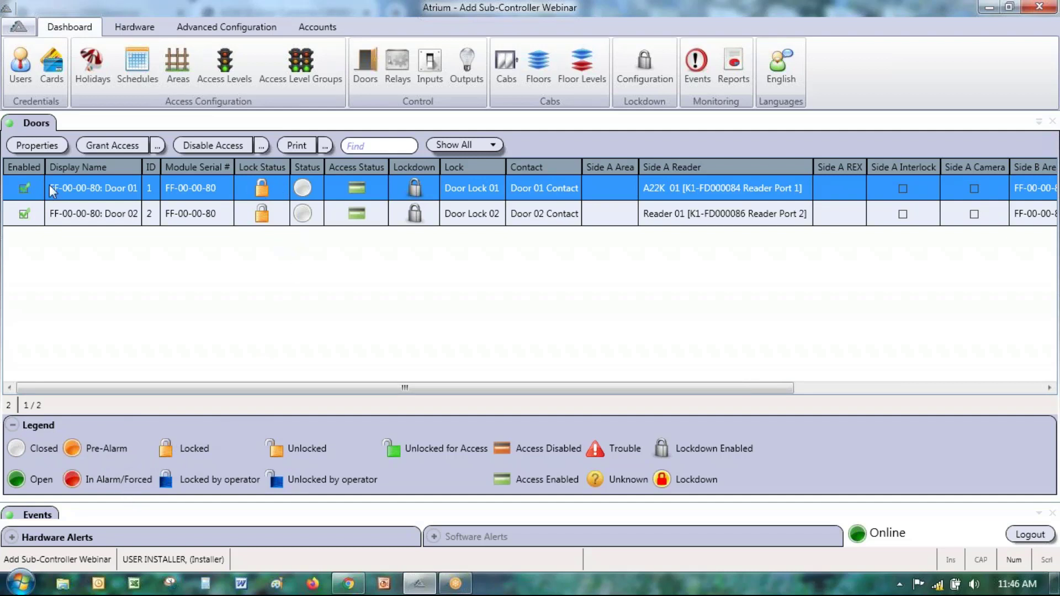
left_click(256, 210)
left_click(254, 190)
left_click(158, 146)
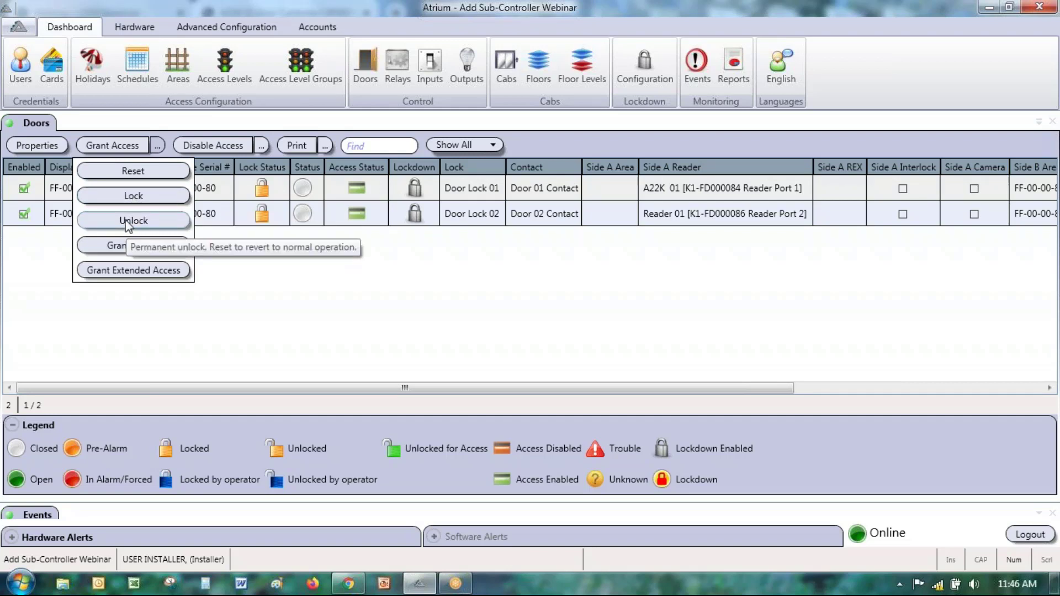
left_click(127, 223)
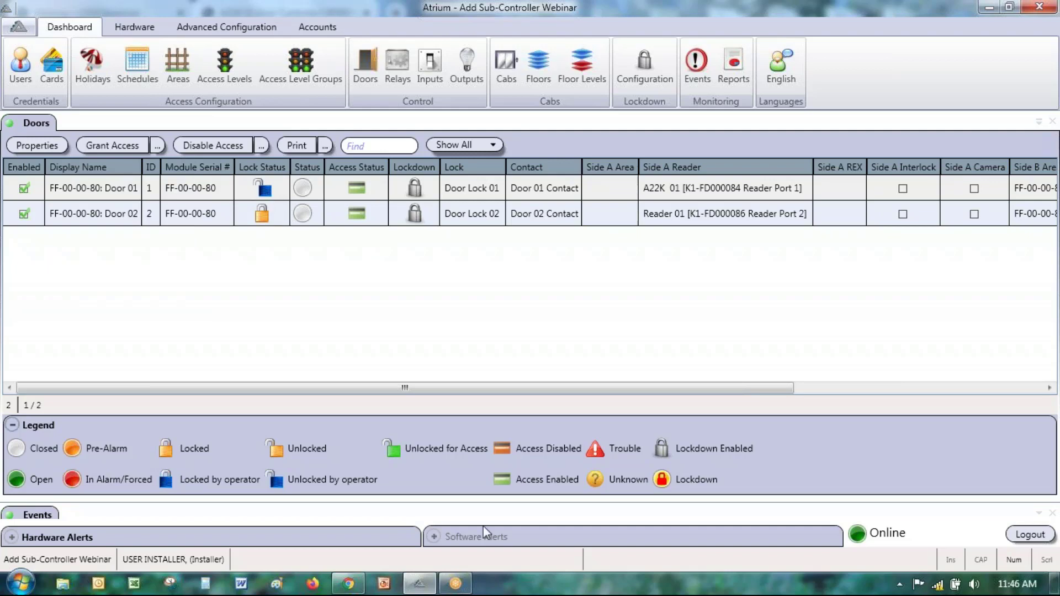
Reset Door 01 to normal operation in the Atrium desktop software
left_click(349, 584)
left_click(264, 193)
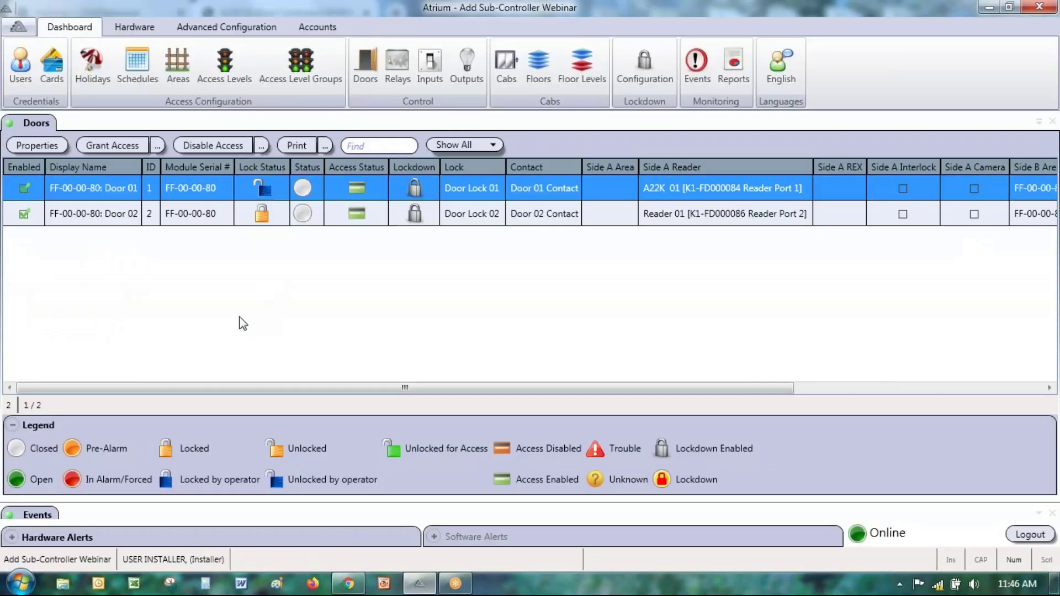
left_click(158, 145)
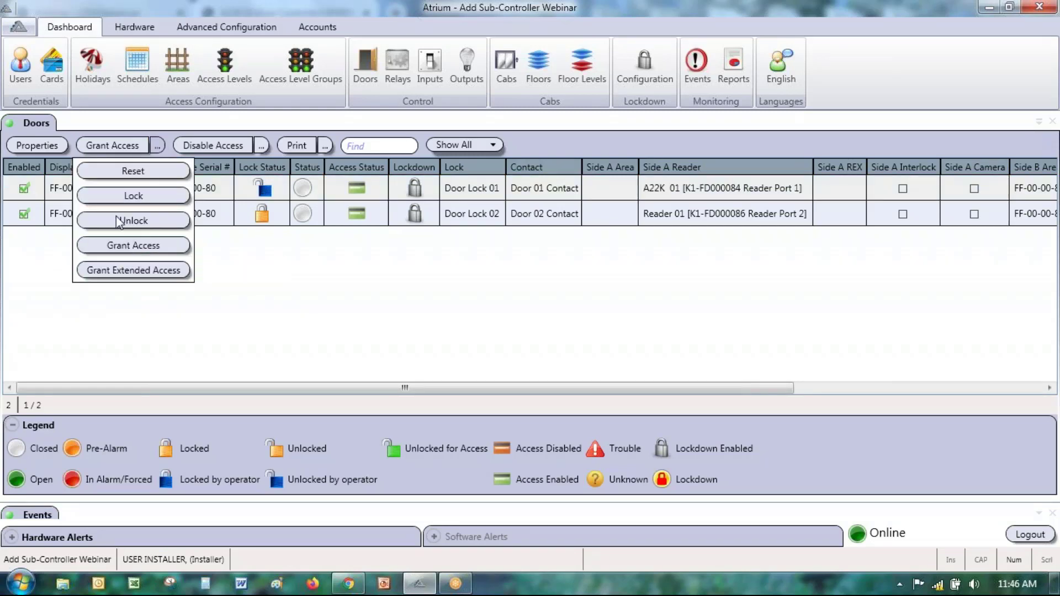
left_click(132, 176)
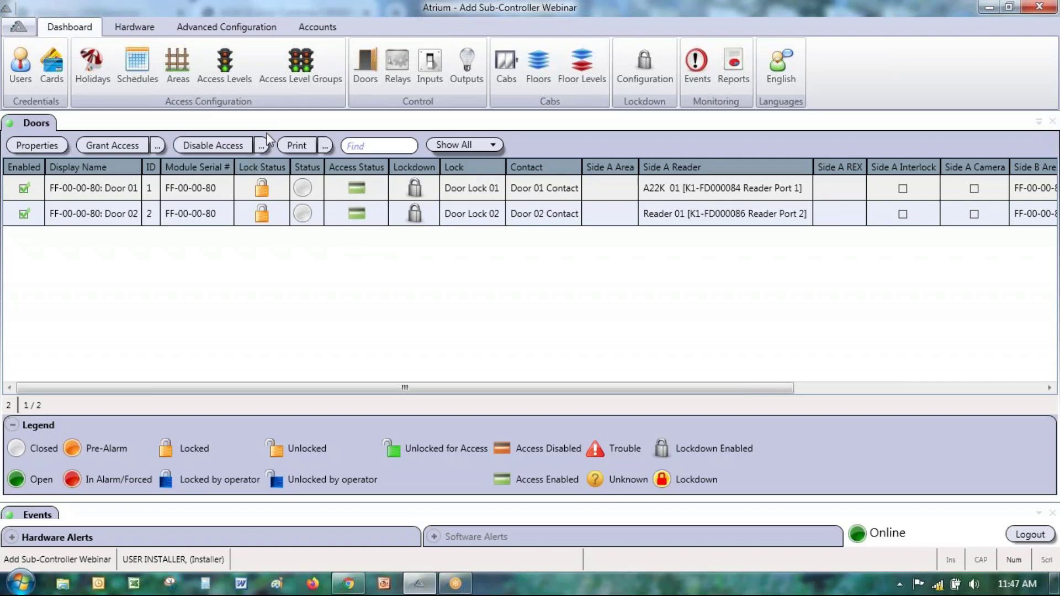
Disable access for Door 01 and enable it again
left_click(193, 189)
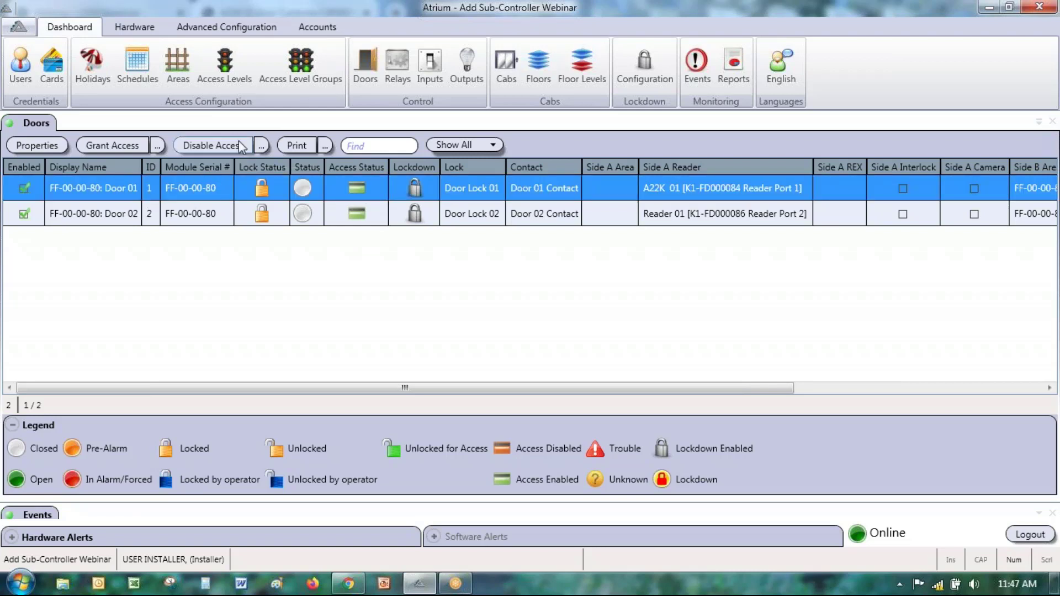
left_click(223, 145)
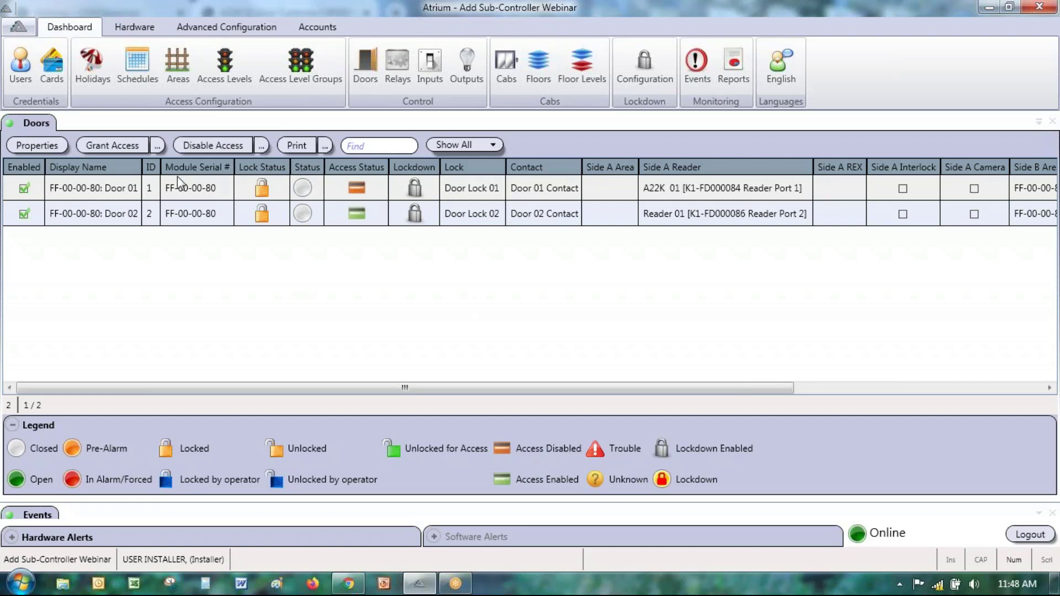
left_click(183, 196)
left_click(263, 146)
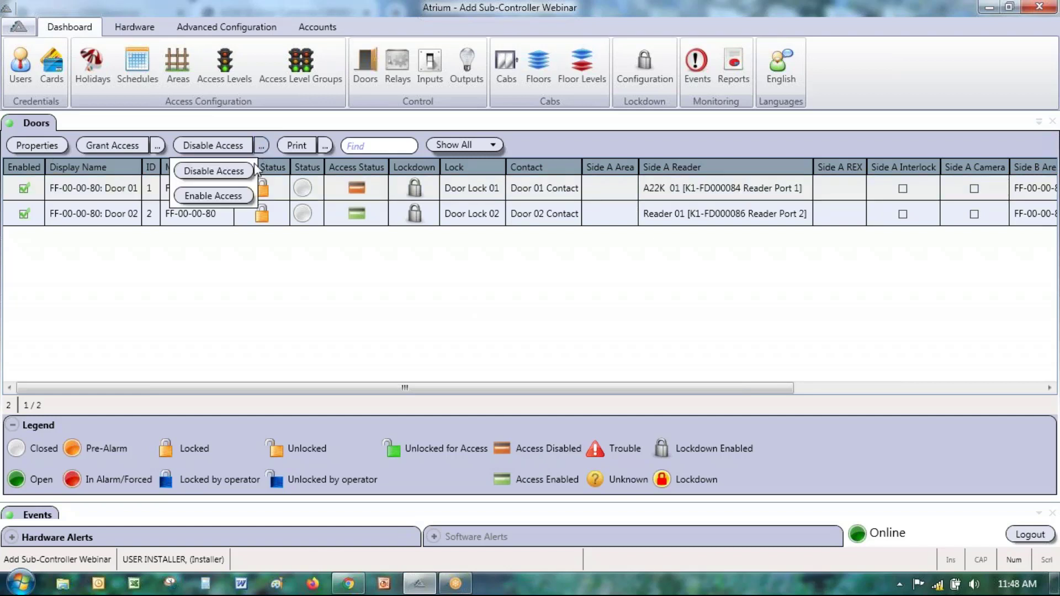
left_click(225, 197)
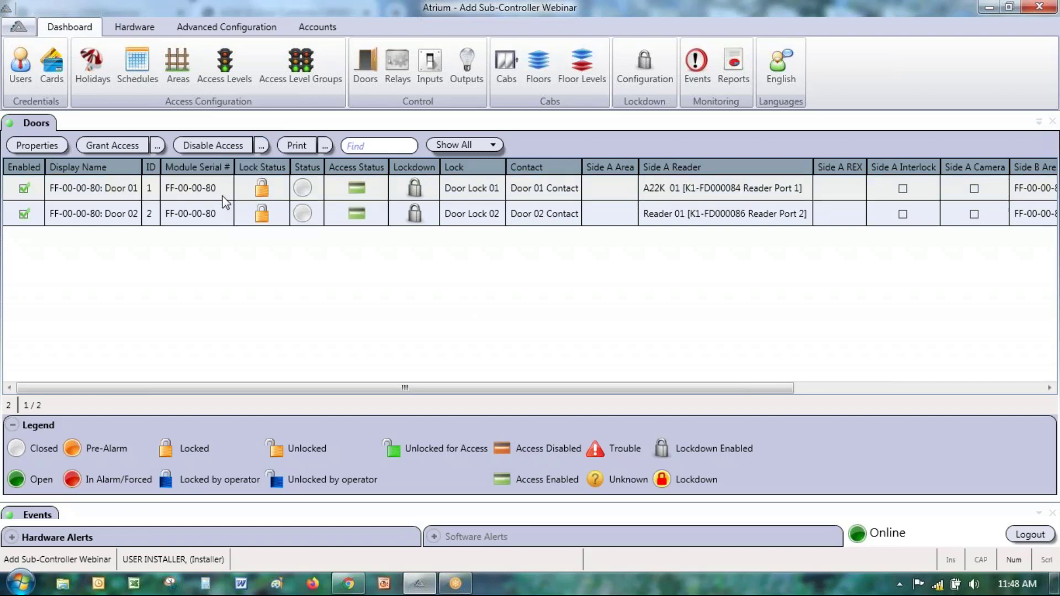
Grant access to Door 01 and review its additional access commands, including Grant Extended Access
left_click(356, 195)
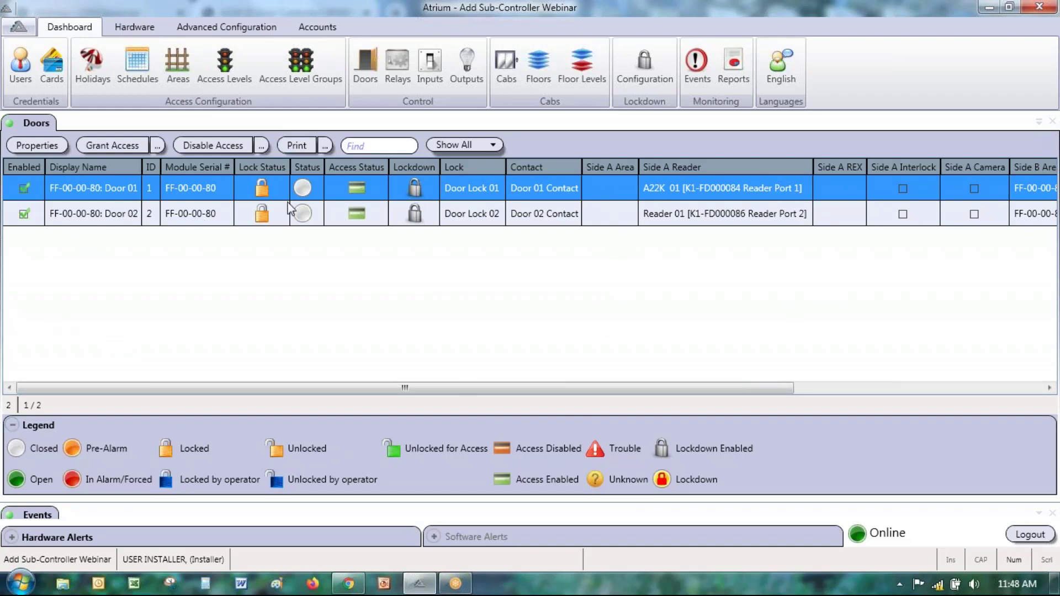
left_click(112, 146)
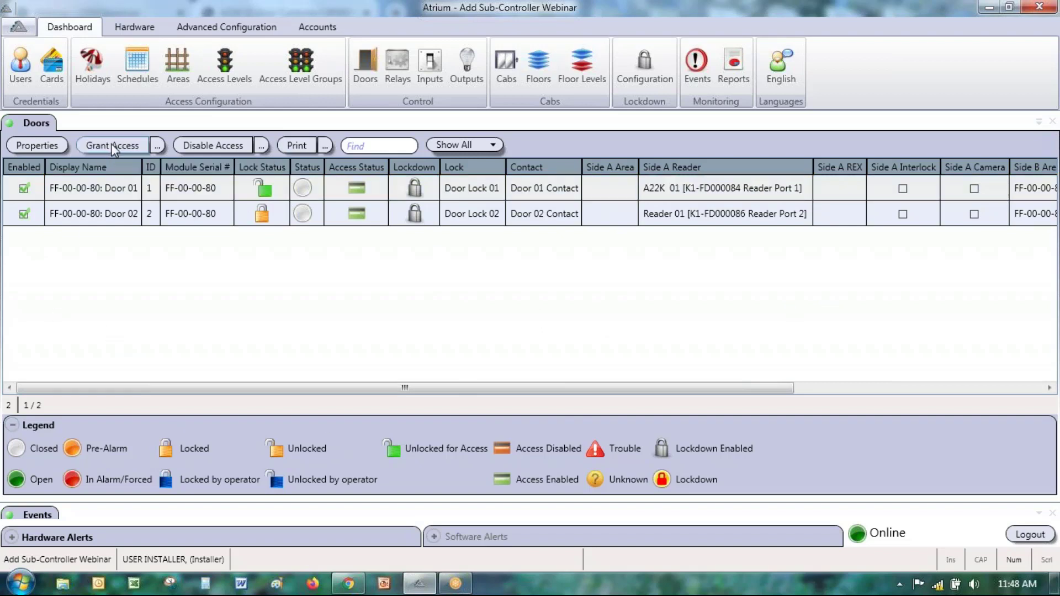
left_click(156, 146)
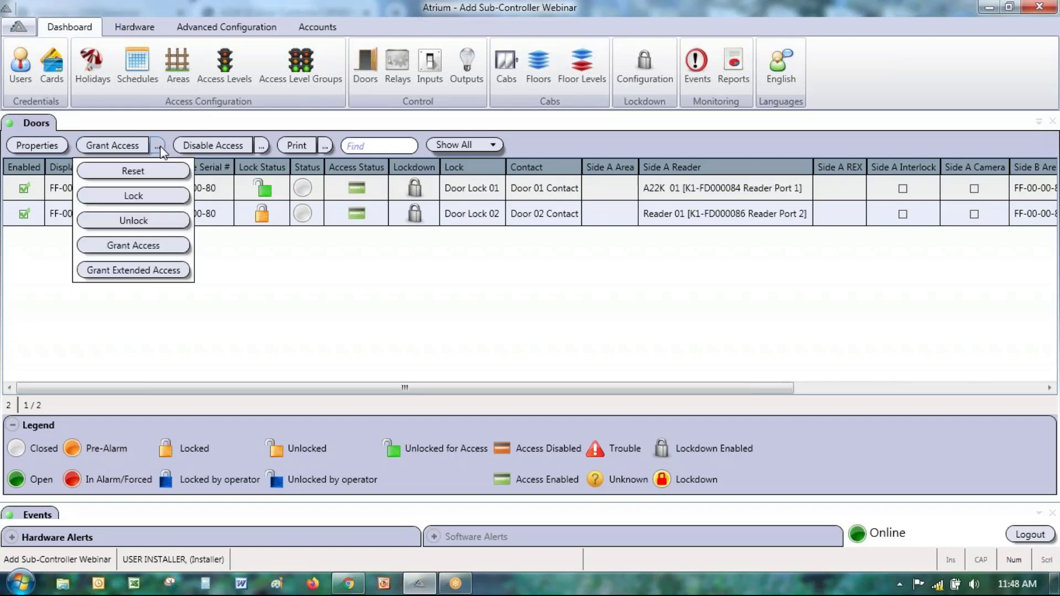
left_click(166, 248)
left_click(157, 145)
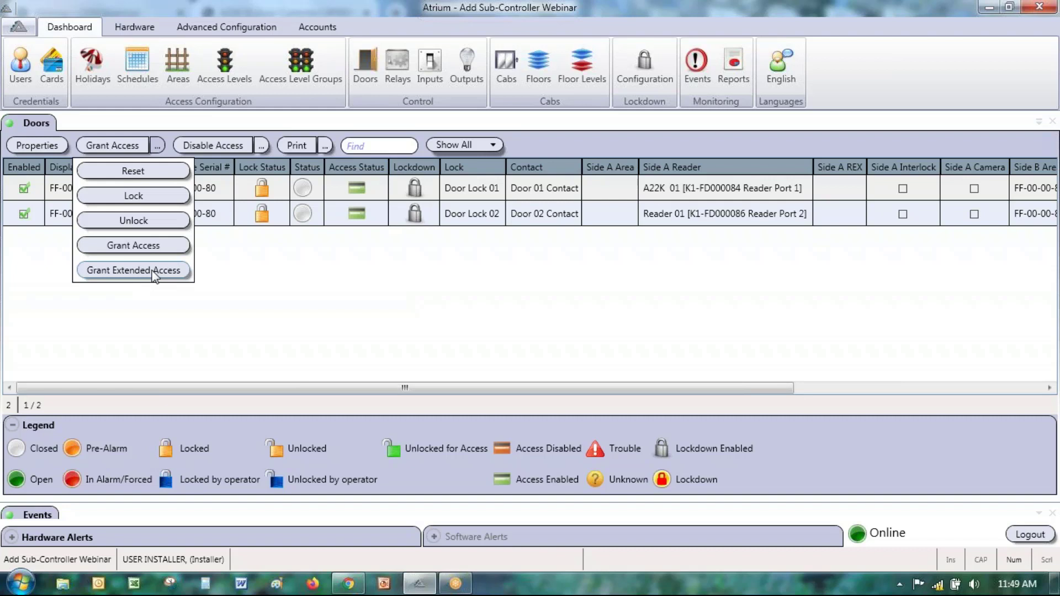
left_click(380, 292)
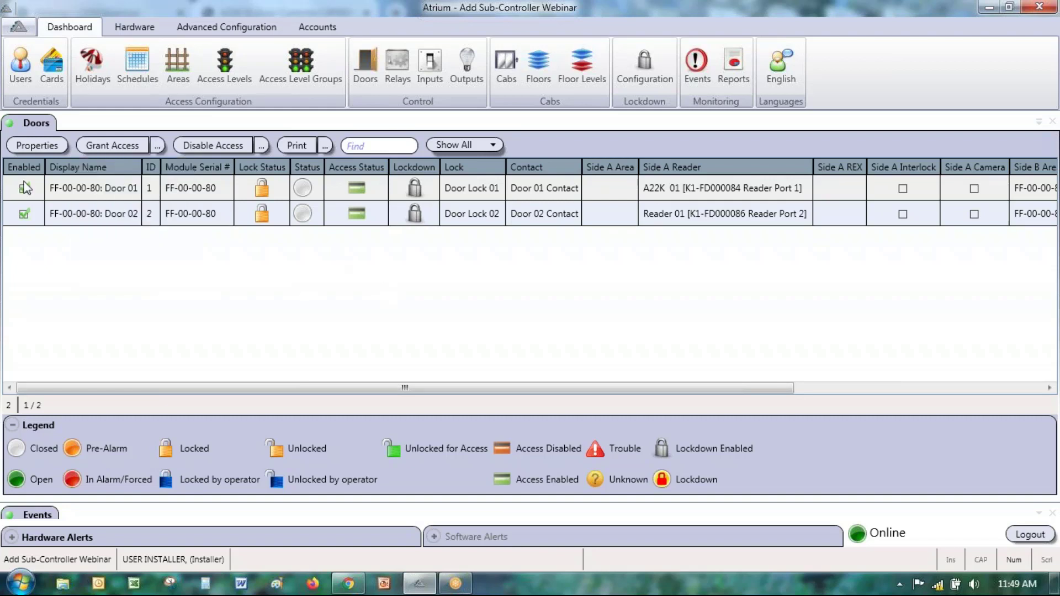
Open the properties of Door 01 and show its advanced settings
left_click(103, 197)
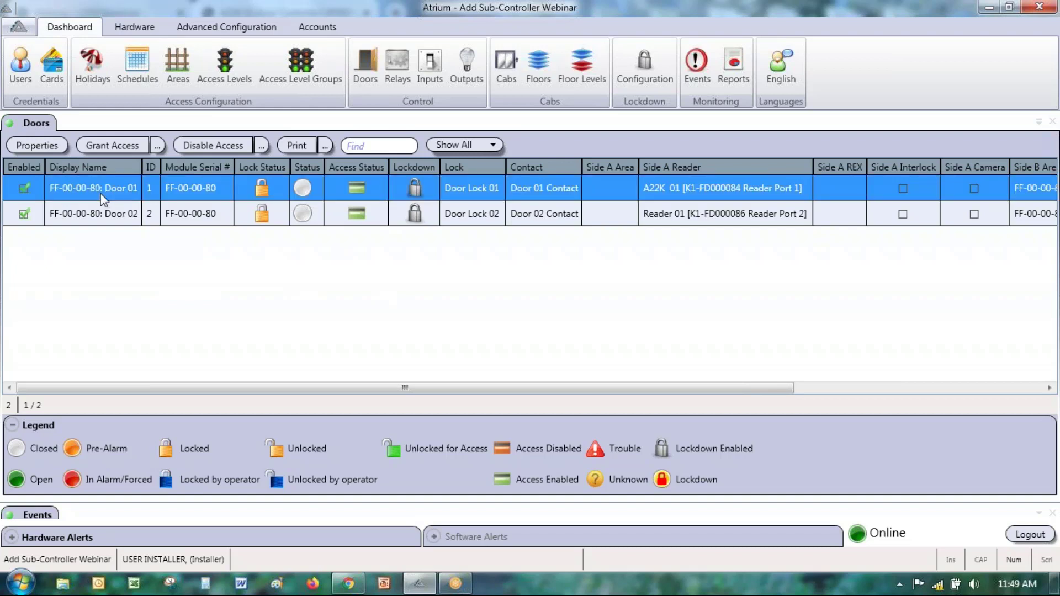
double_click(103, 198)
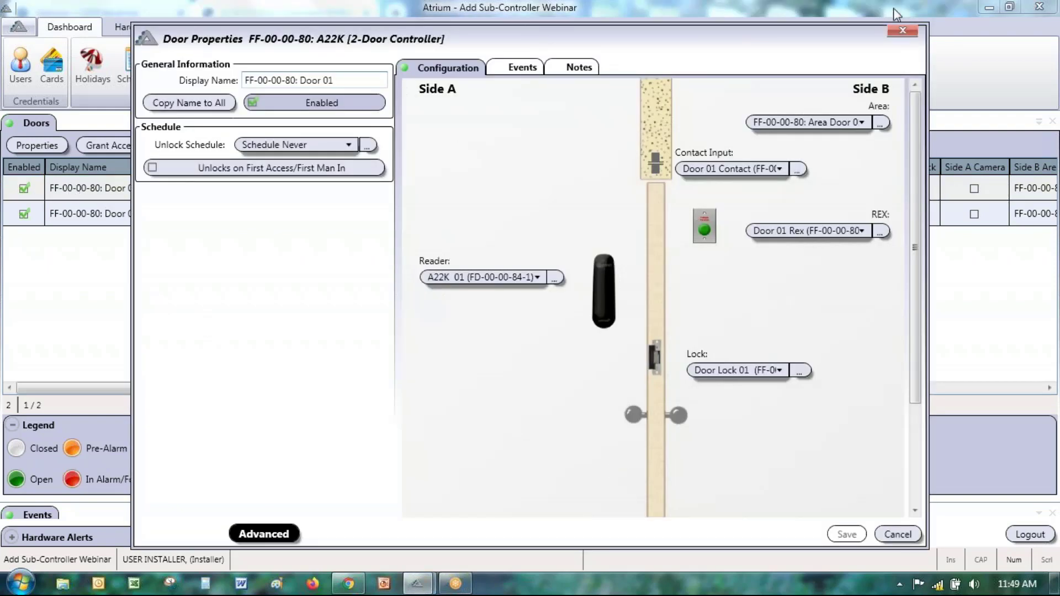
left_click(866, 4)
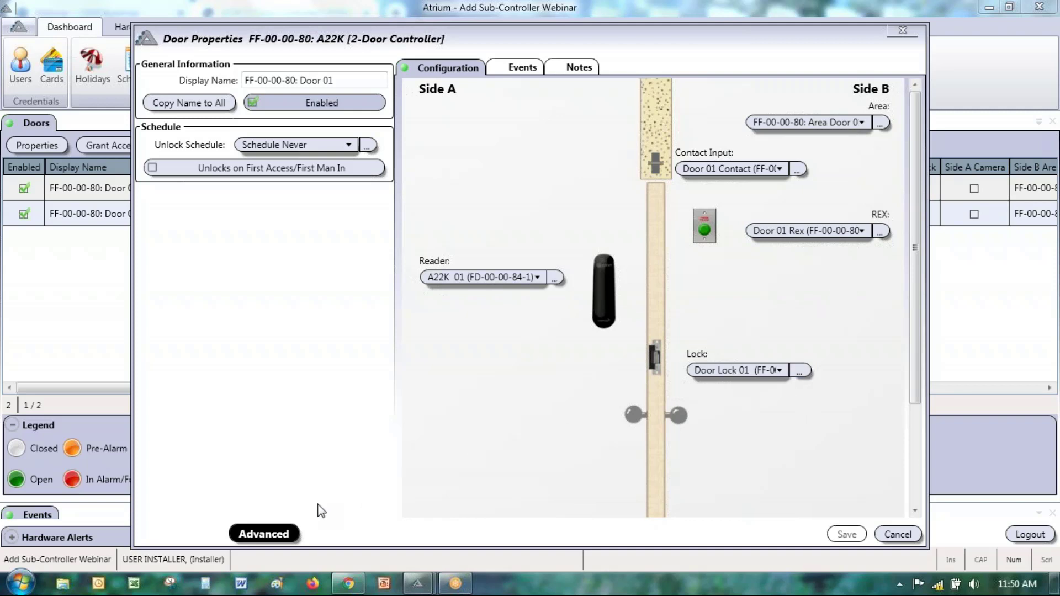
left_click(259, 533)
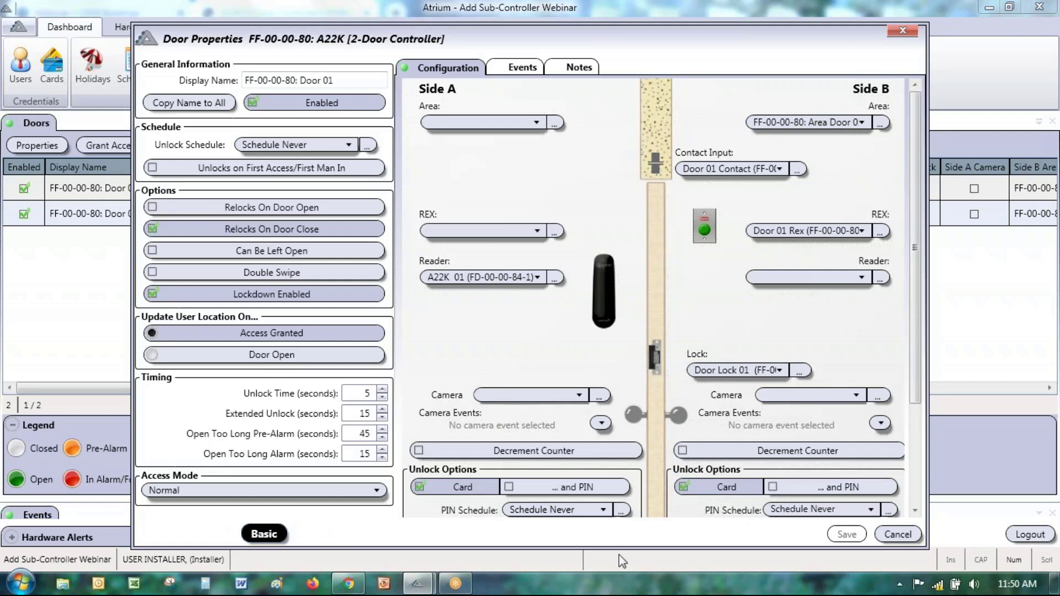
left_click_drag(517, 39, 437, 24)
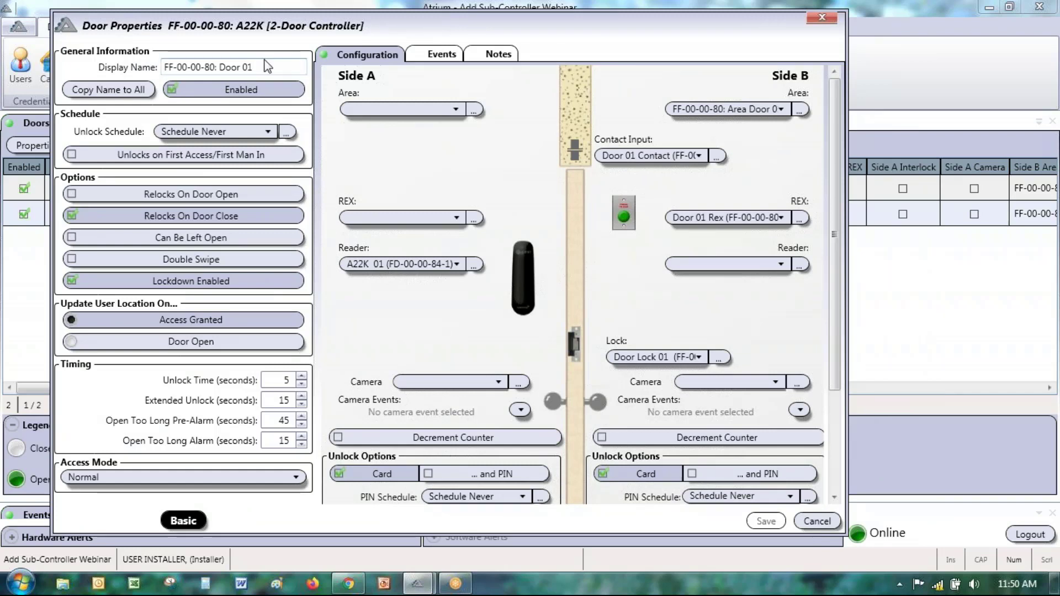
Set the door's display name to "Front Entrance"
left_click_drag(265, 67, 164, 66)
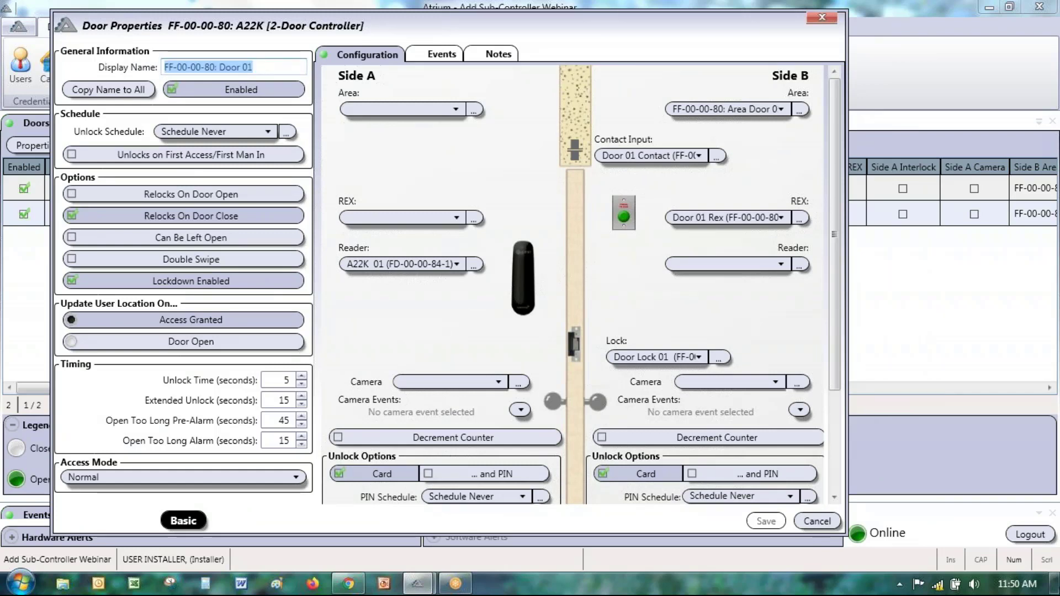
type("Froint")
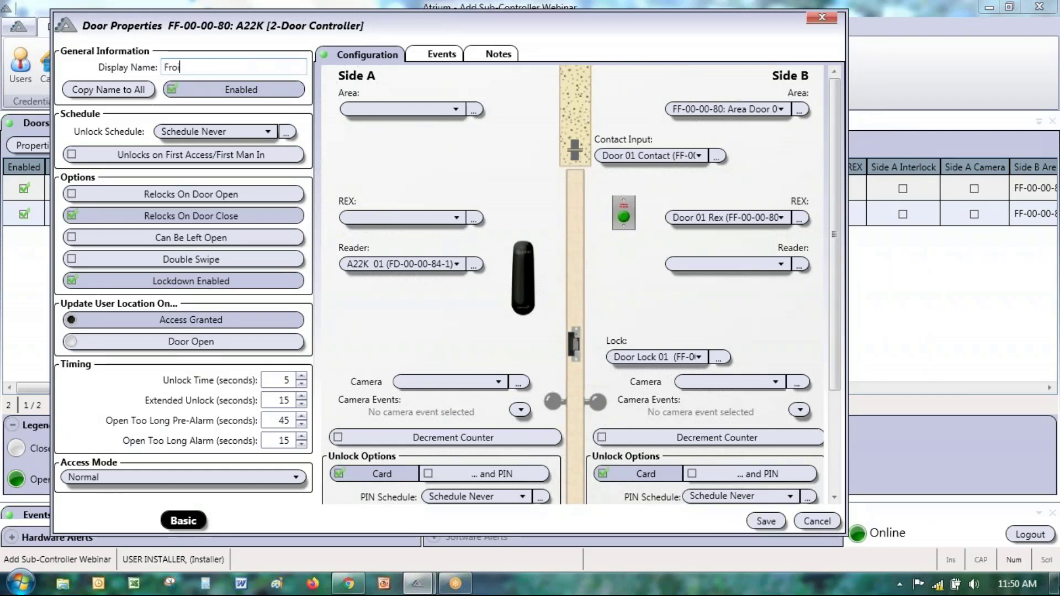
type(" erNTRANCE")
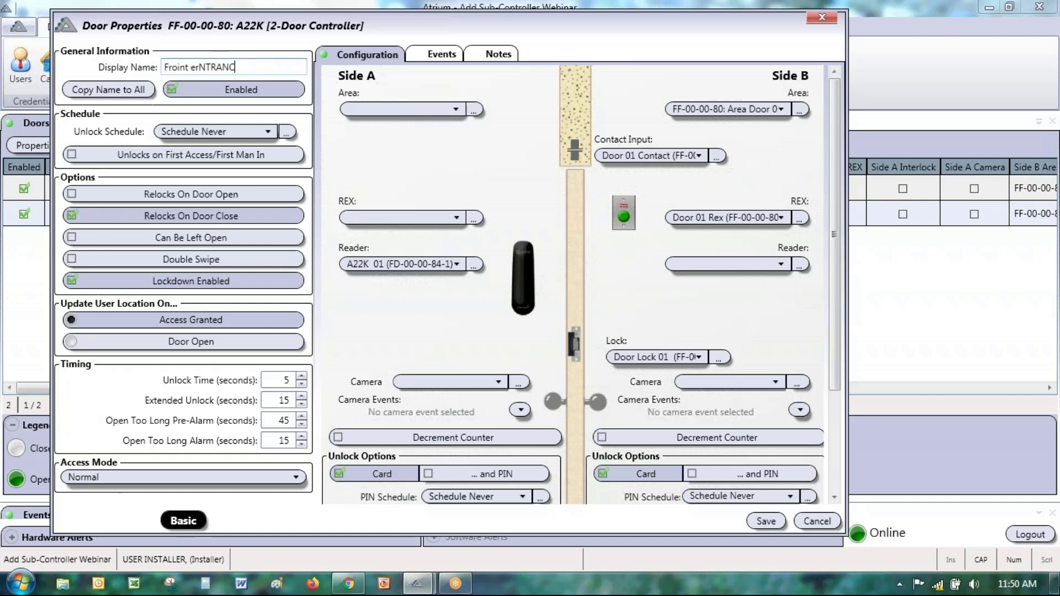
key("BackSpace")
key("BackSpace")
key("BackSpace")
key("BackSpace")
key("BackSpace")
key("BackSpace")
key("BackSpace")
key("BackSpace")
key("BackSpace")
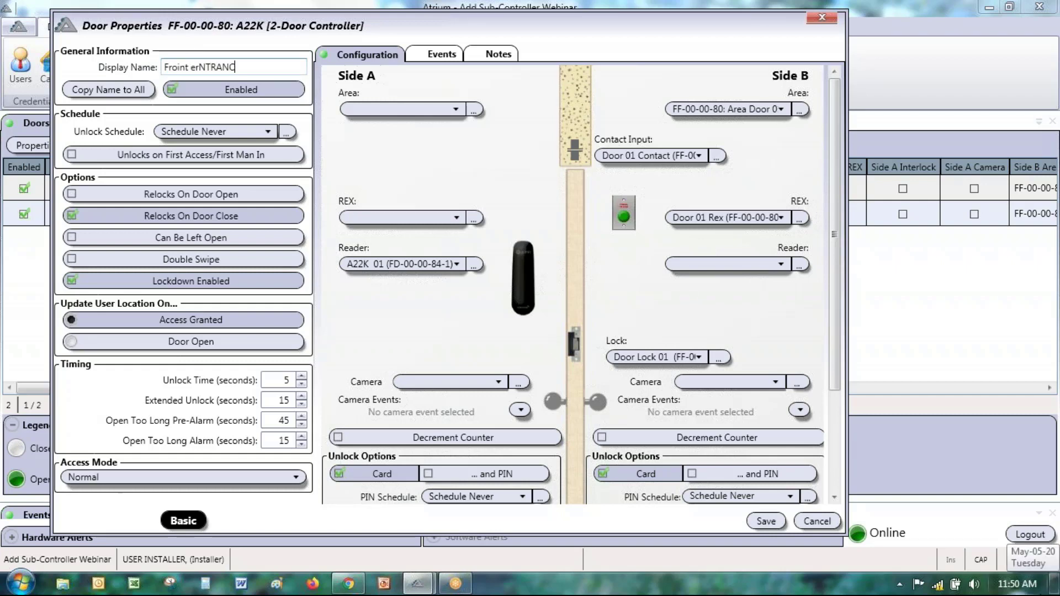
key("BackSpace")
key("BackSpace")
key("BackSpace")
key("BackSpace")
type("nt Entrance")
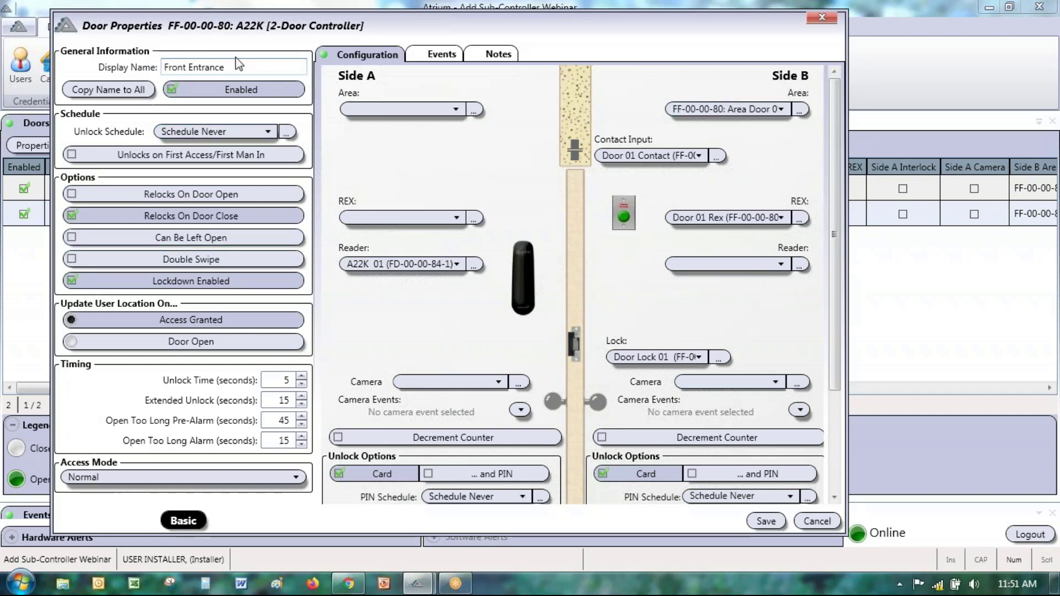
Copy the door's display name to its area, contact input, reader, REX and lock
left_click_drag(228, 68, 105, 52)
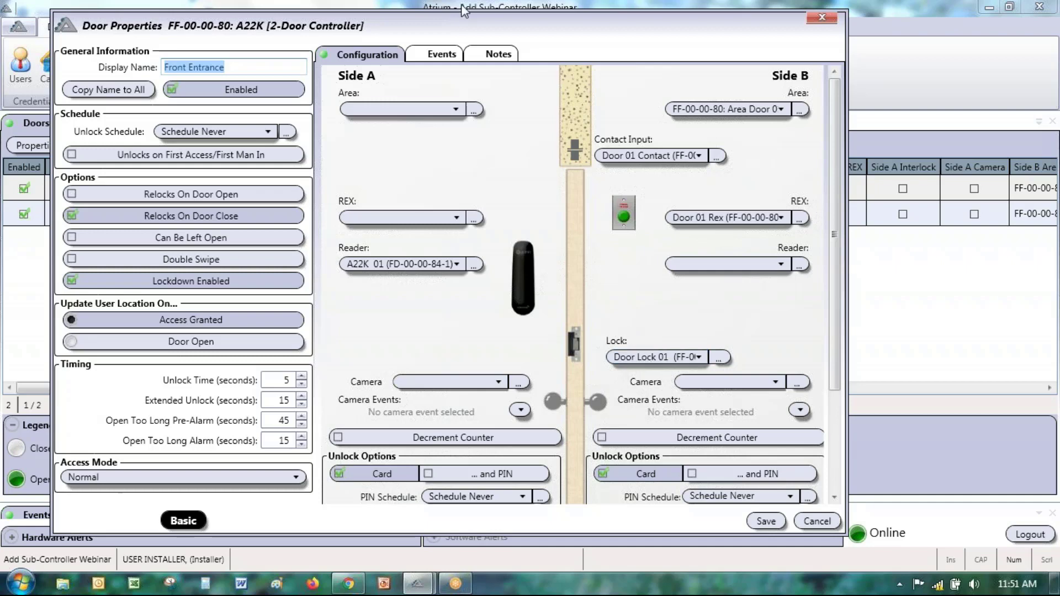
left_click_drag(359, 27, 584, 221)
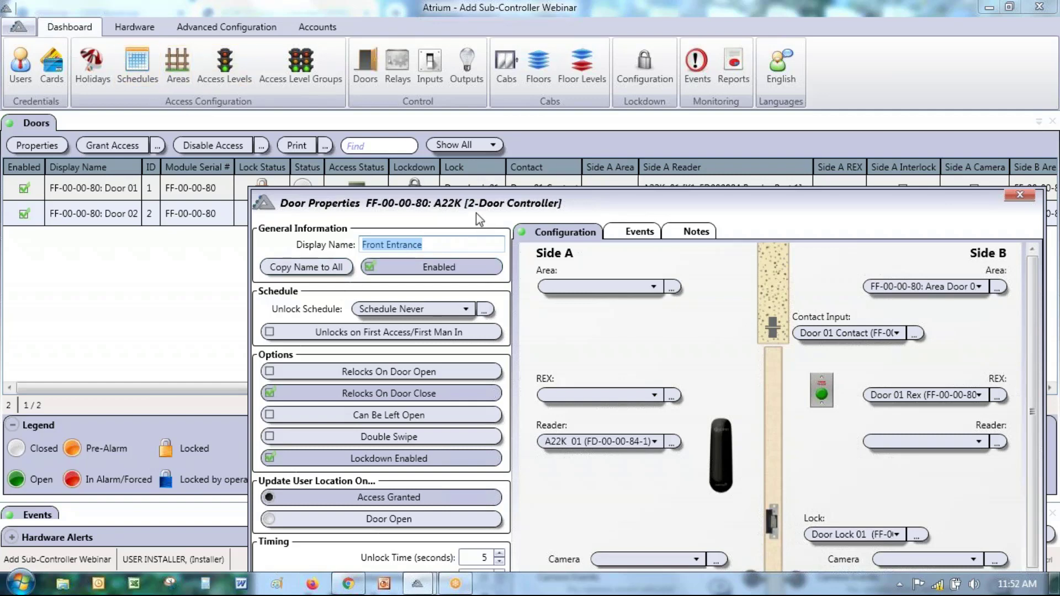
left_click_drag(468, 210, 293, 110)
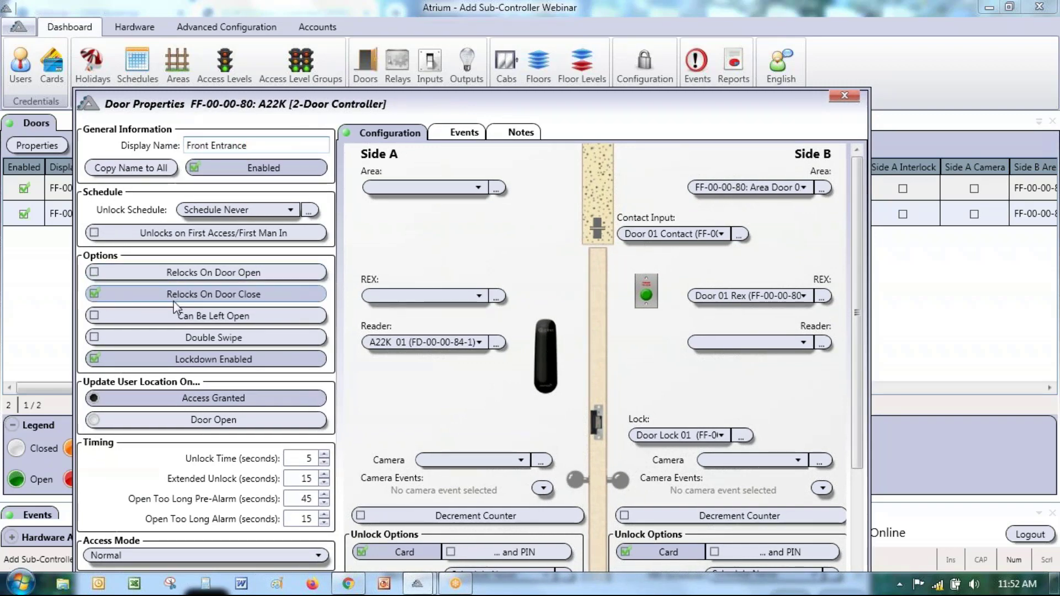
left_click(146, 167)
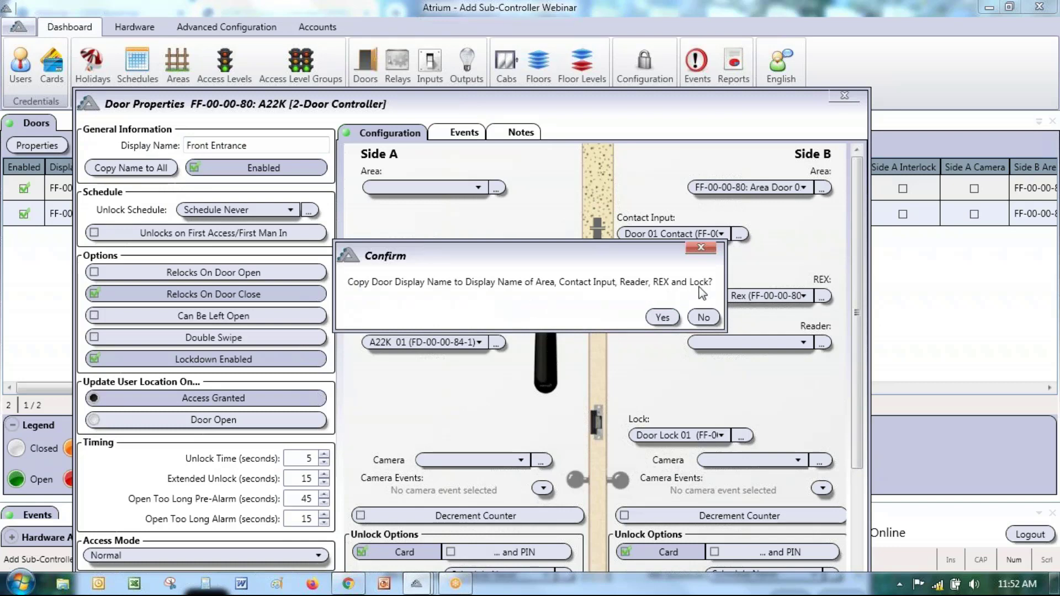
left_click(663, 318)
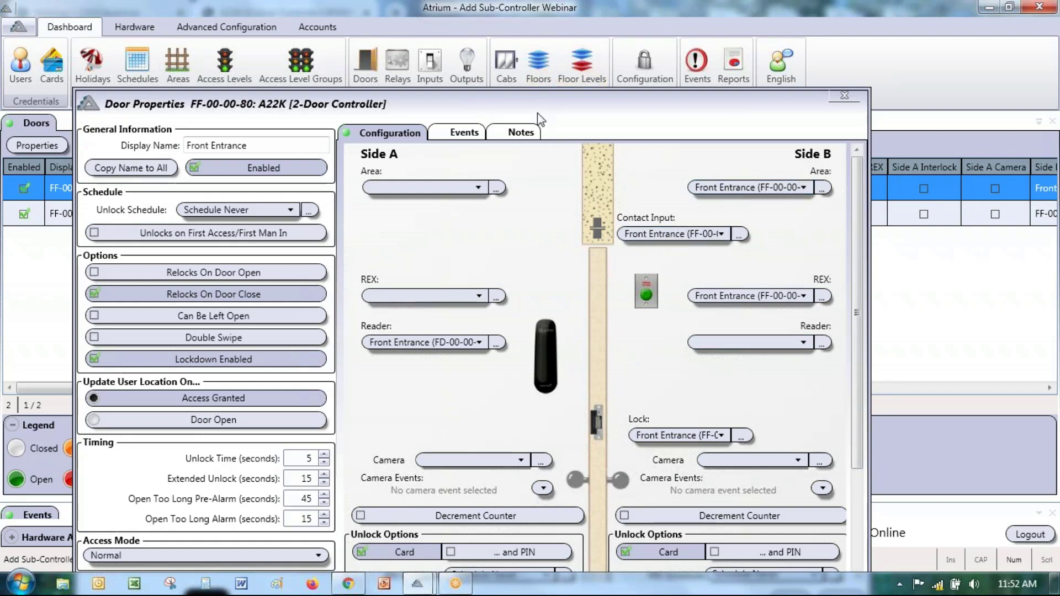
Turn the door's Enabled option off and on again to demonstrate it
left_click_drag(538, 113, 563, 75)
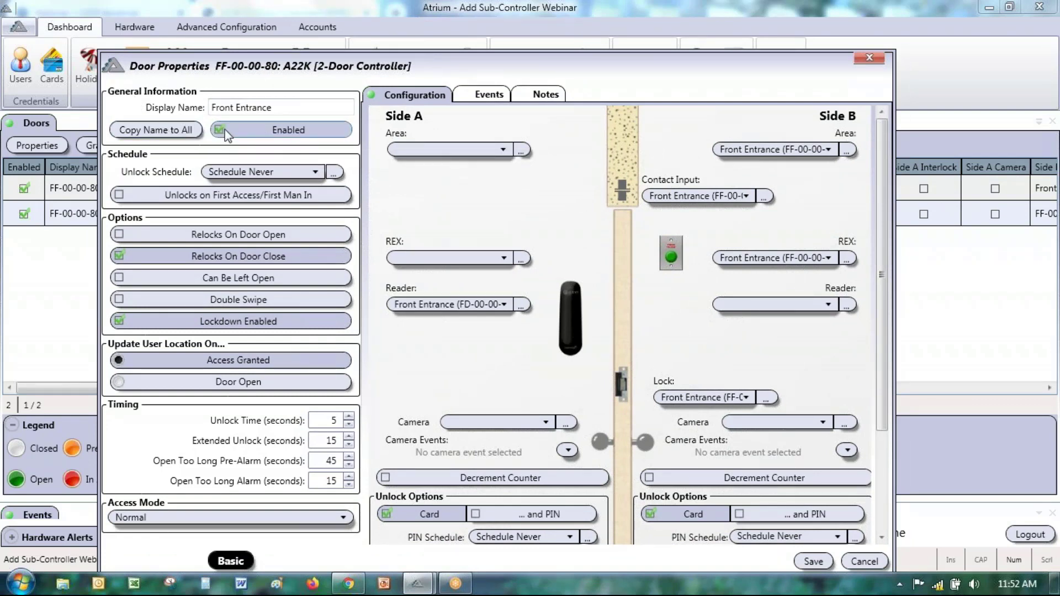
left_click(301, 133)
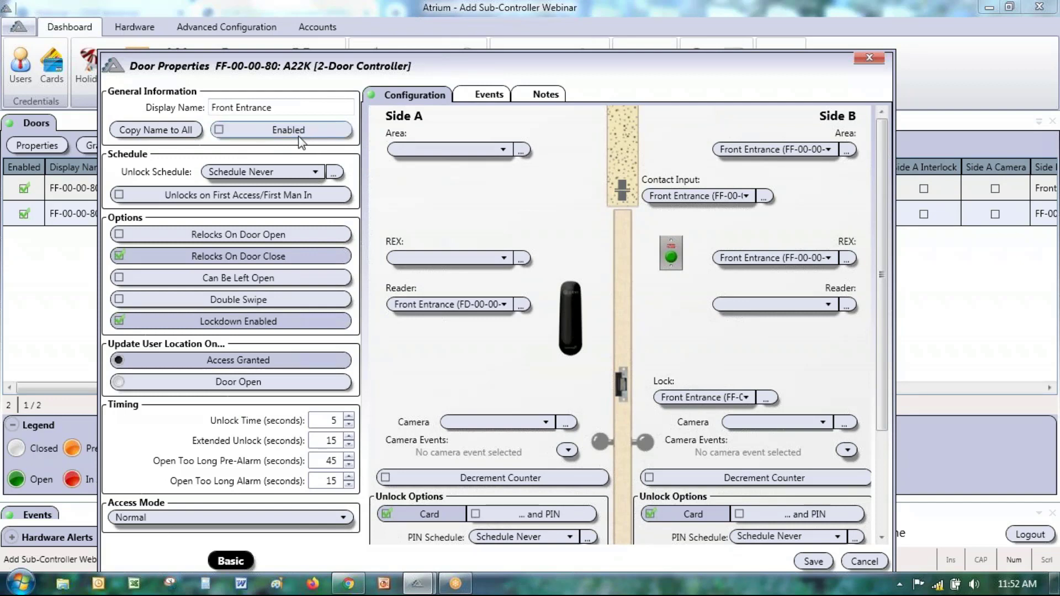
left_click(219, 131)
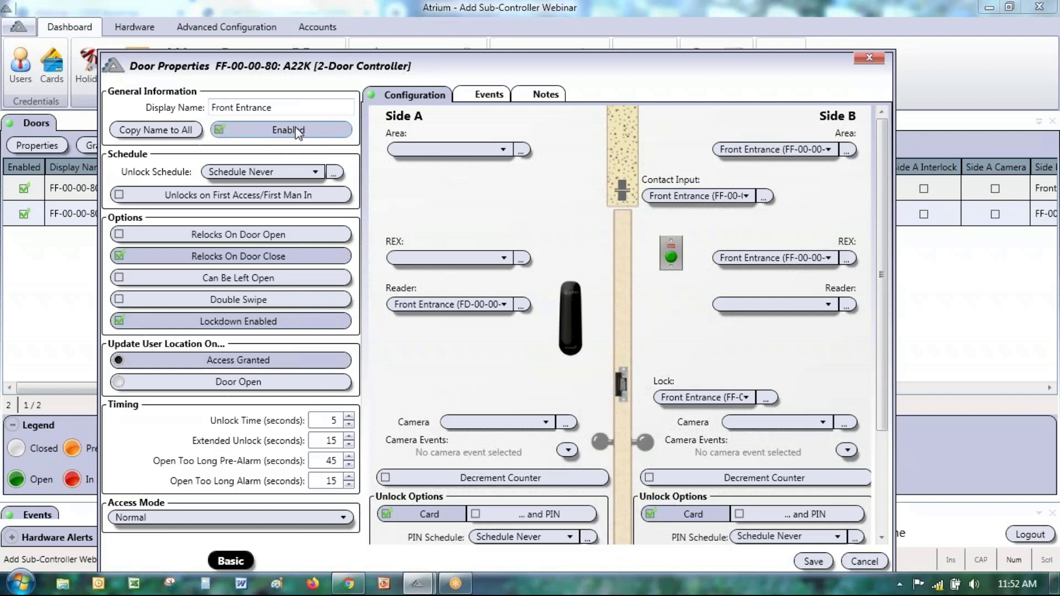
left_click_drag(368, 75, 626, 103)
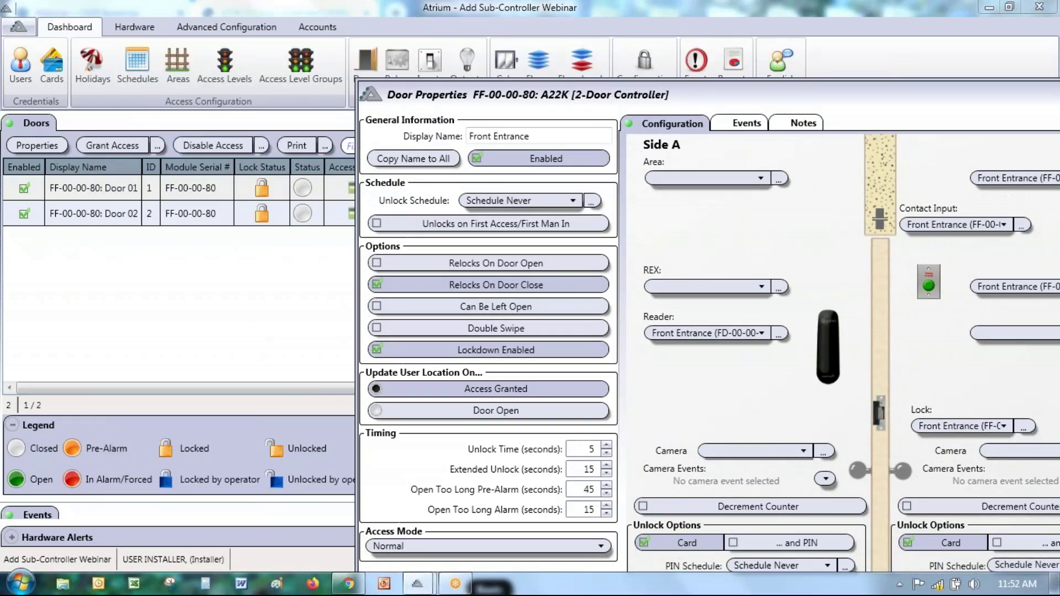
left_click_drag(597, 99, 310, 59)
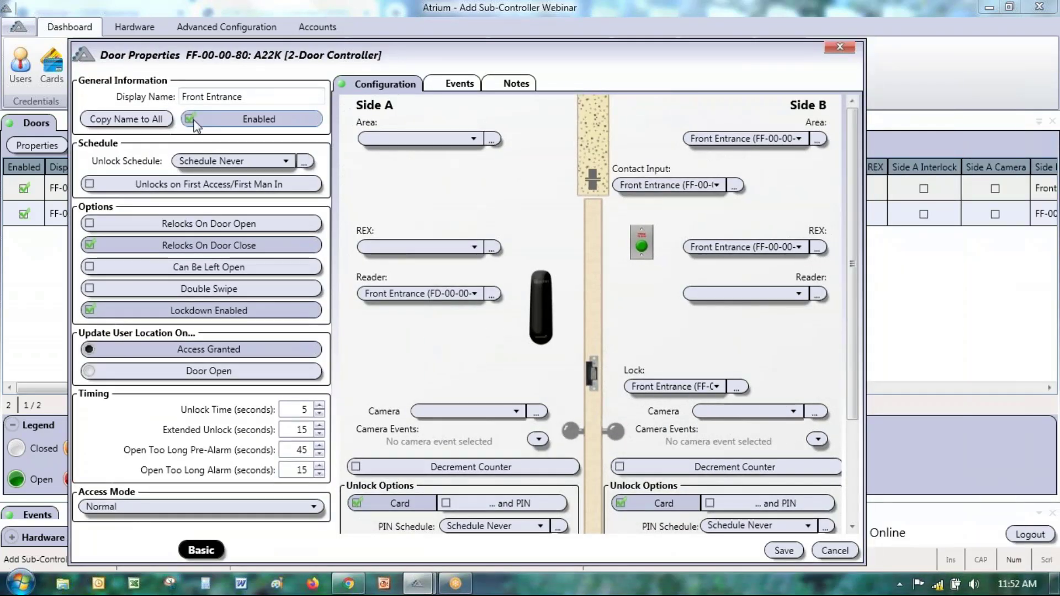
left_click(194, 124)
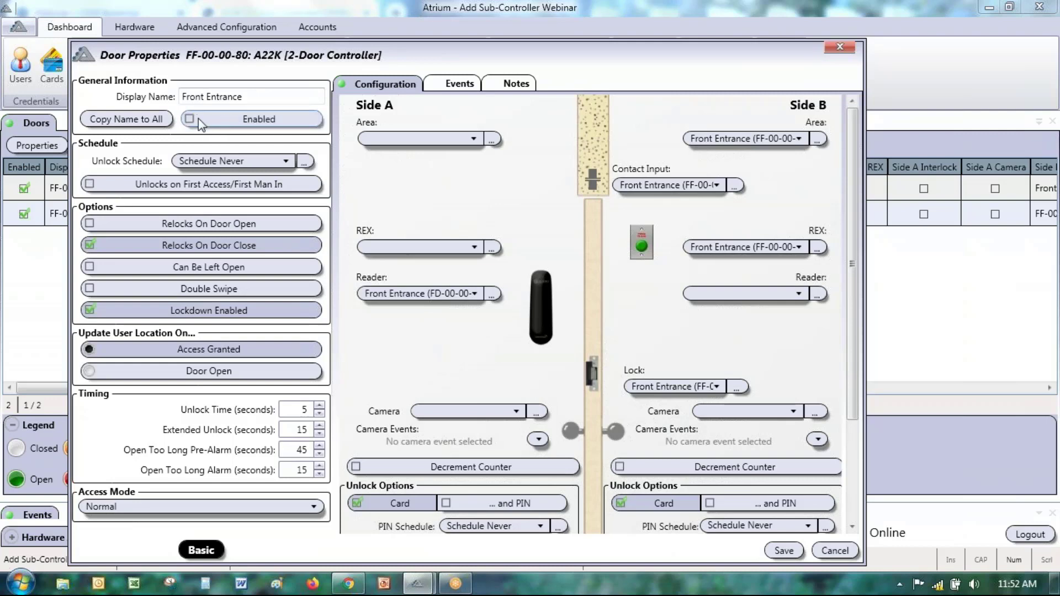
left_click(191, 120)
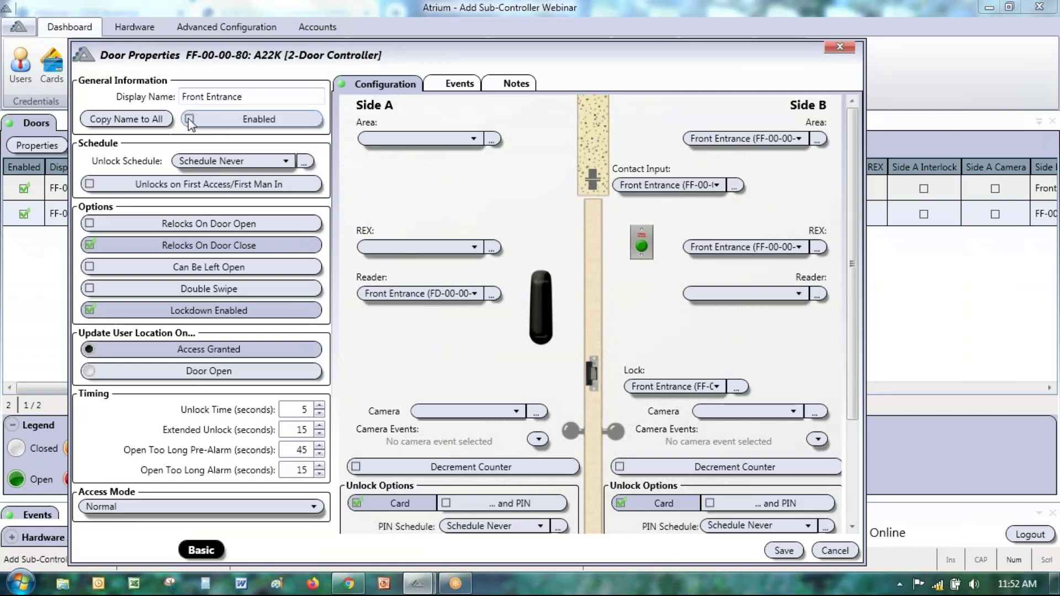
Review the unlock schedules available for the door in both the list and the schedule picker, keeping Schedule Never
left_click(175, 162)
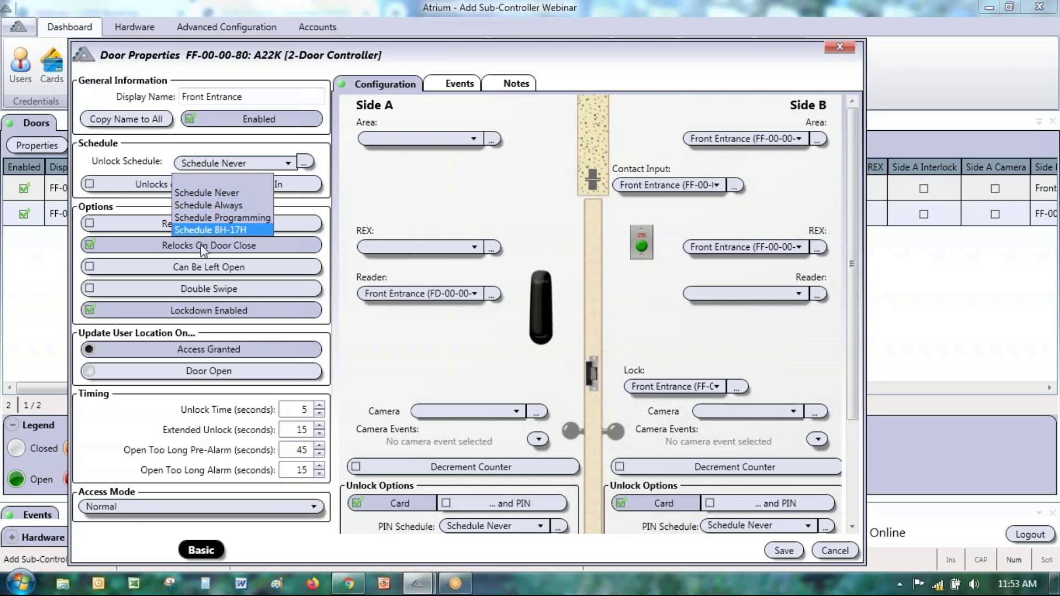
left_click(308, 166)
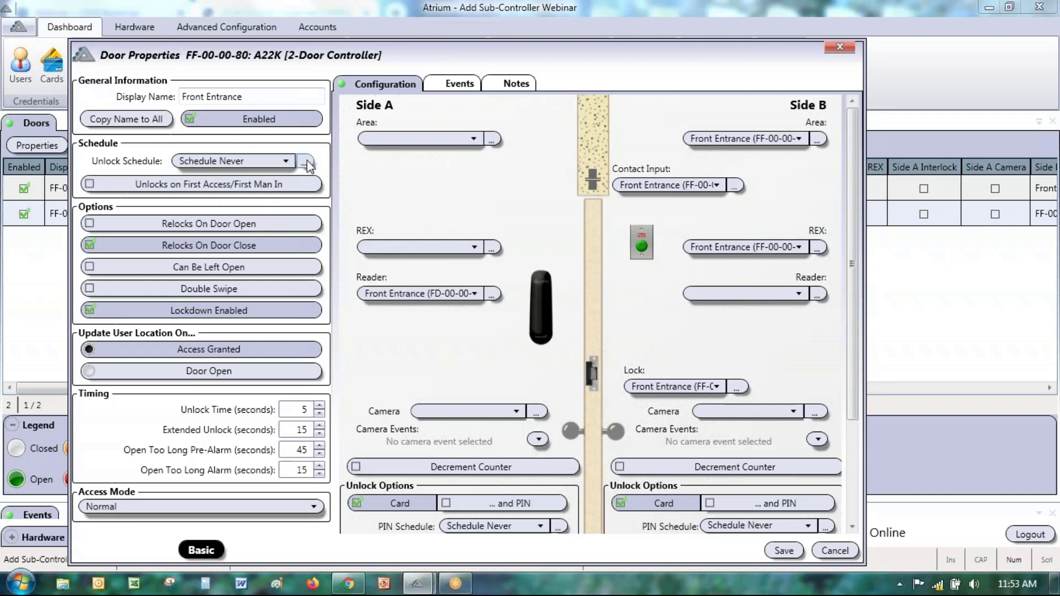
left_click(307, 166)
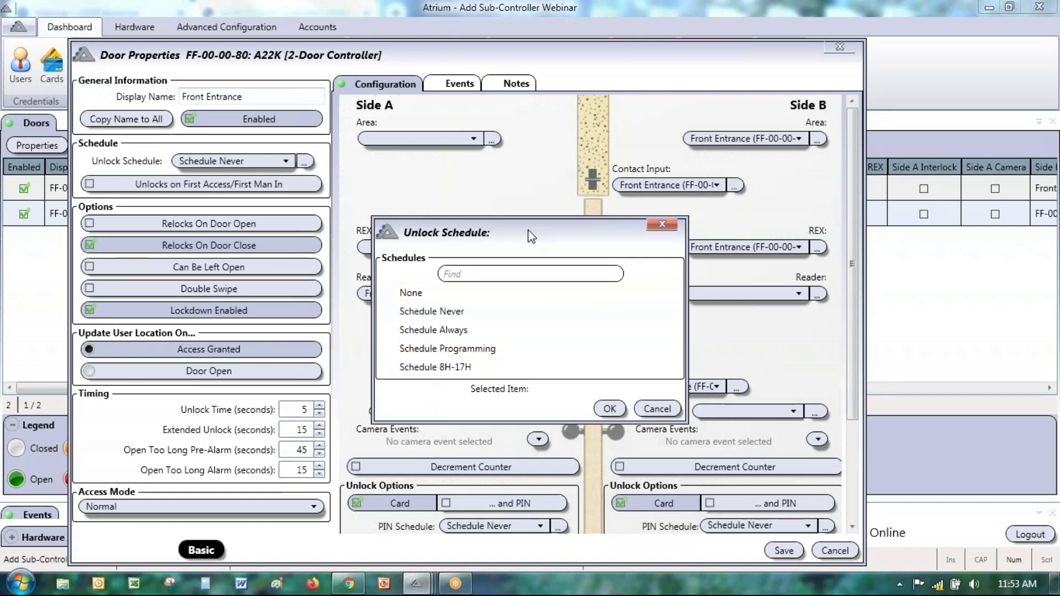
left_click_drag(527, 230, 520, 145)
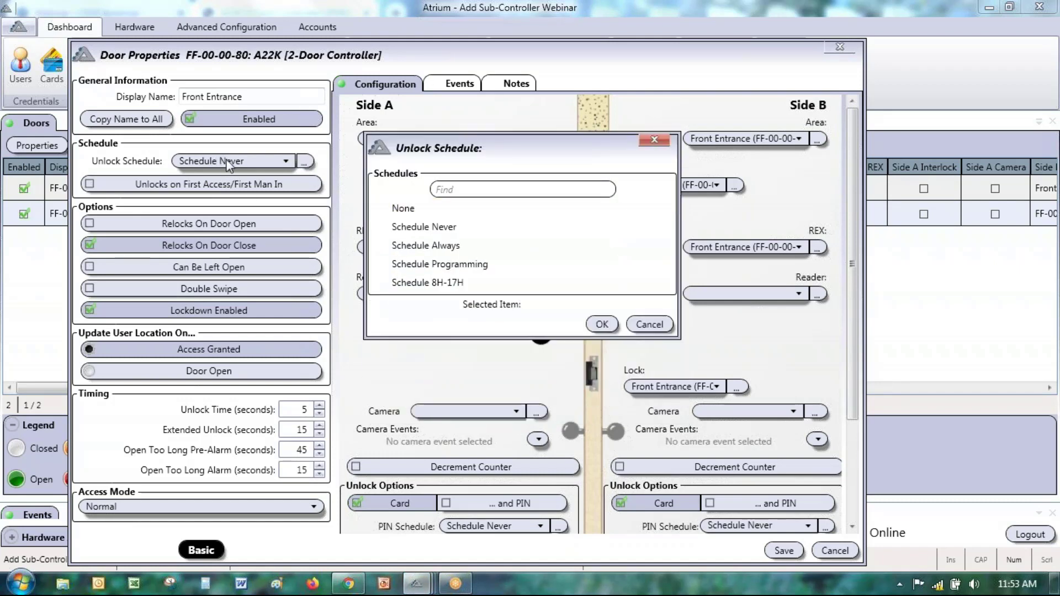
left_click(662, 325)
left_click(295, 165)
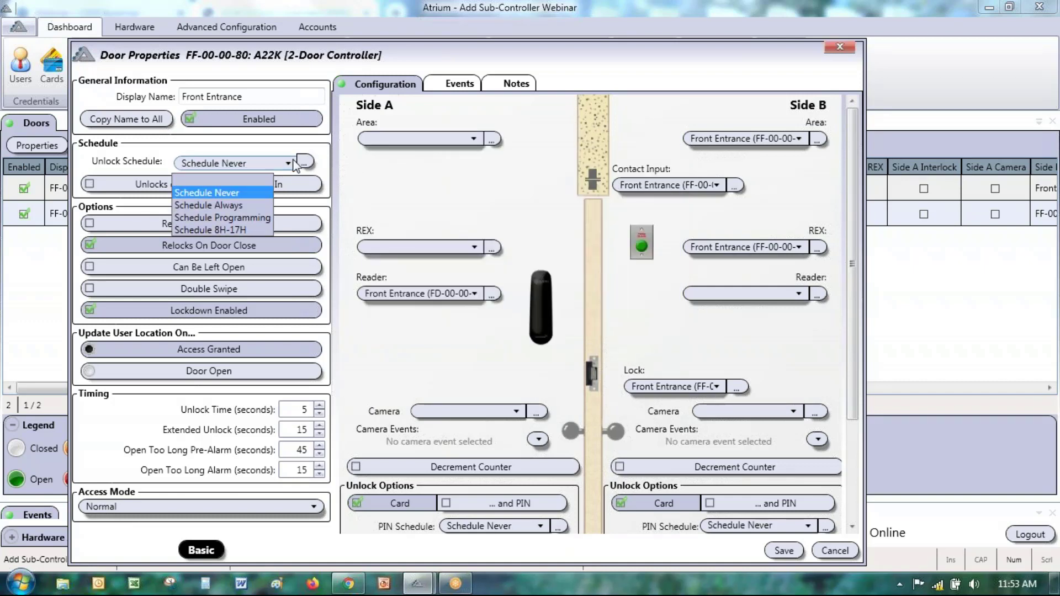
left_click(301, 163)
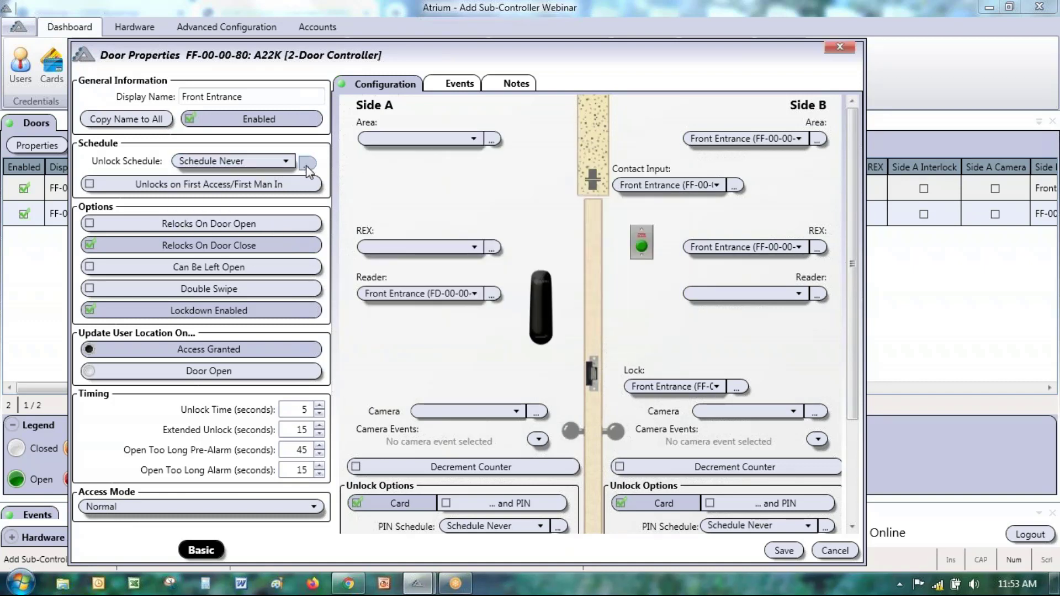
left_click(304, 162)
left_click_drag(519, 233, 525, 189)
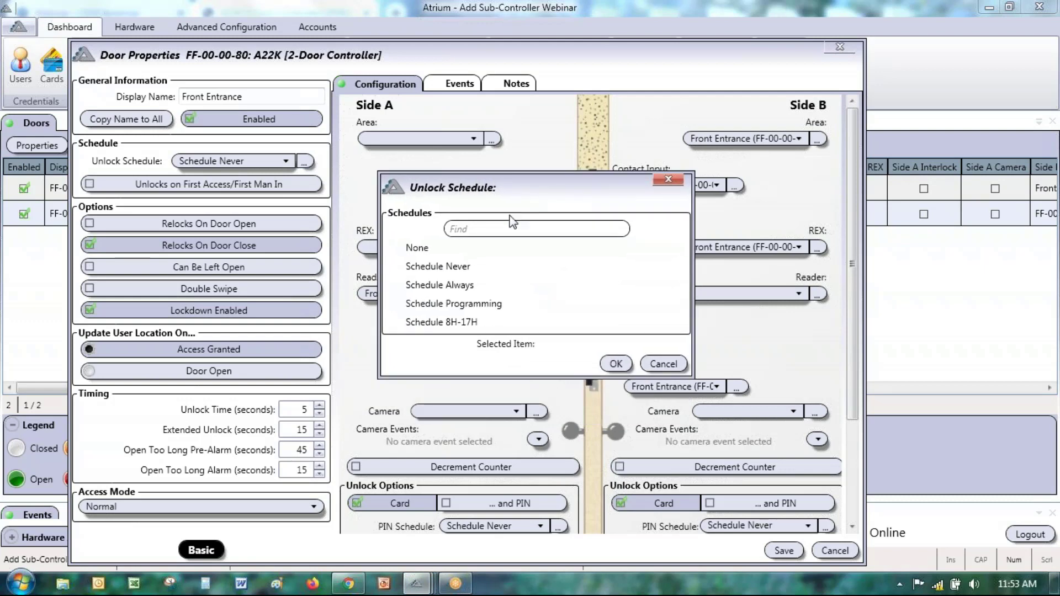
left_click(664, 365)
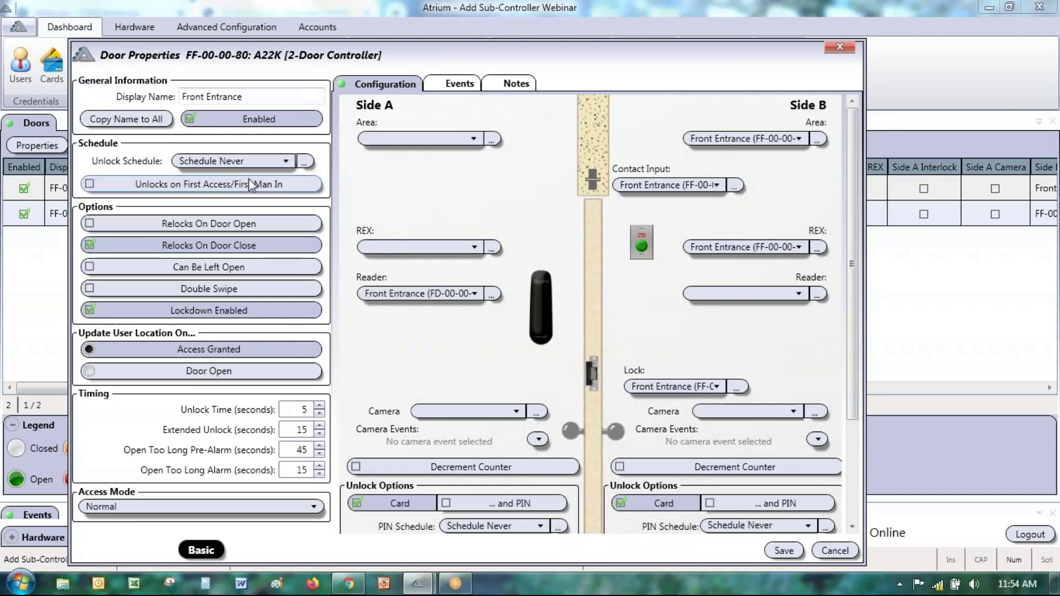
Switch the door to Relocks On Door Open, turn that option off, and turn Relocks On Door Close back on
left_click(93, 224)
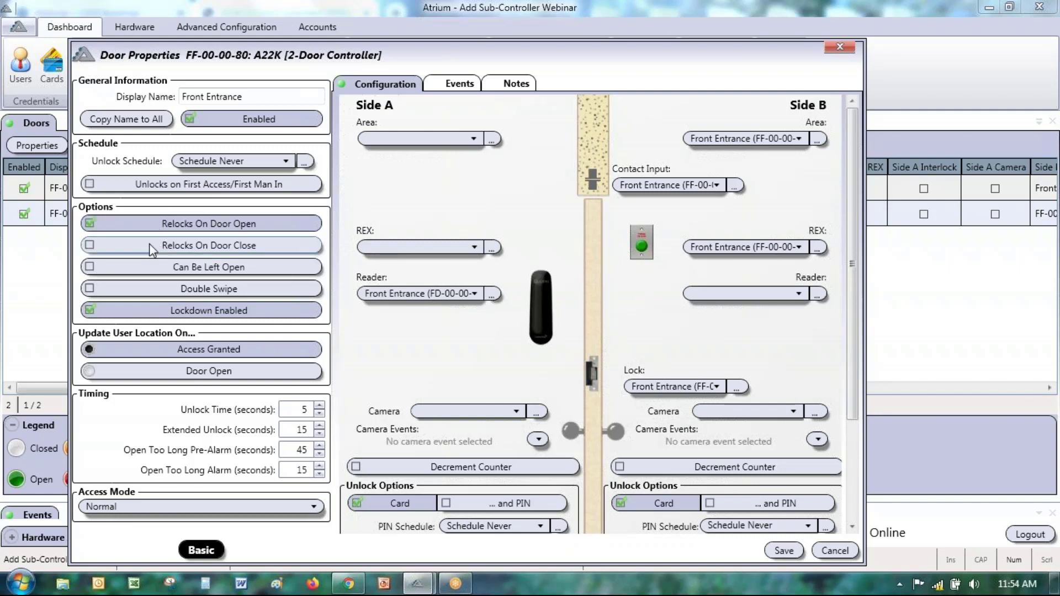
left_click(94, 224)
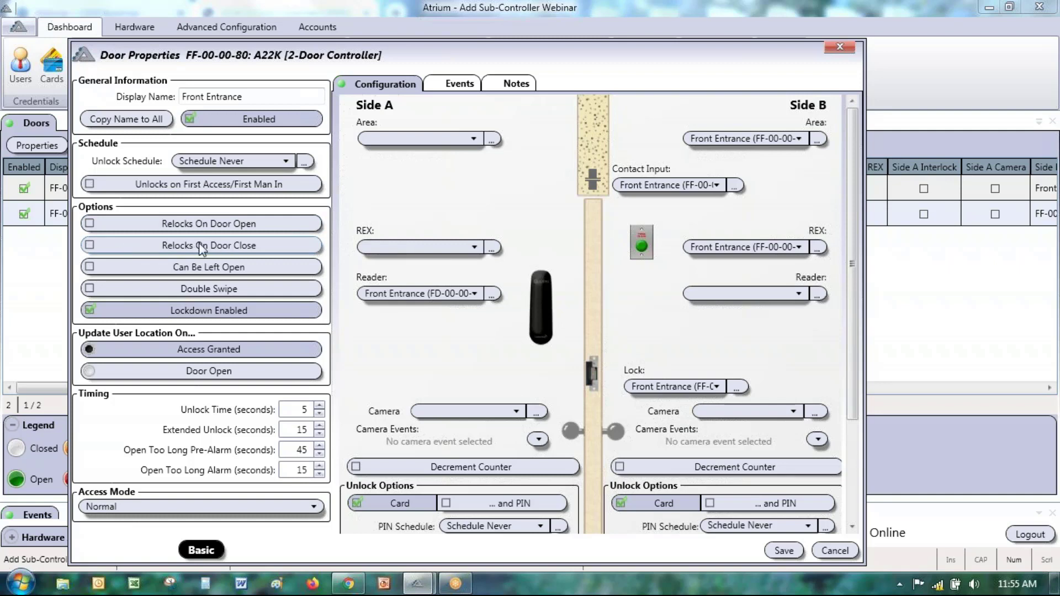
left_click(94, 246)
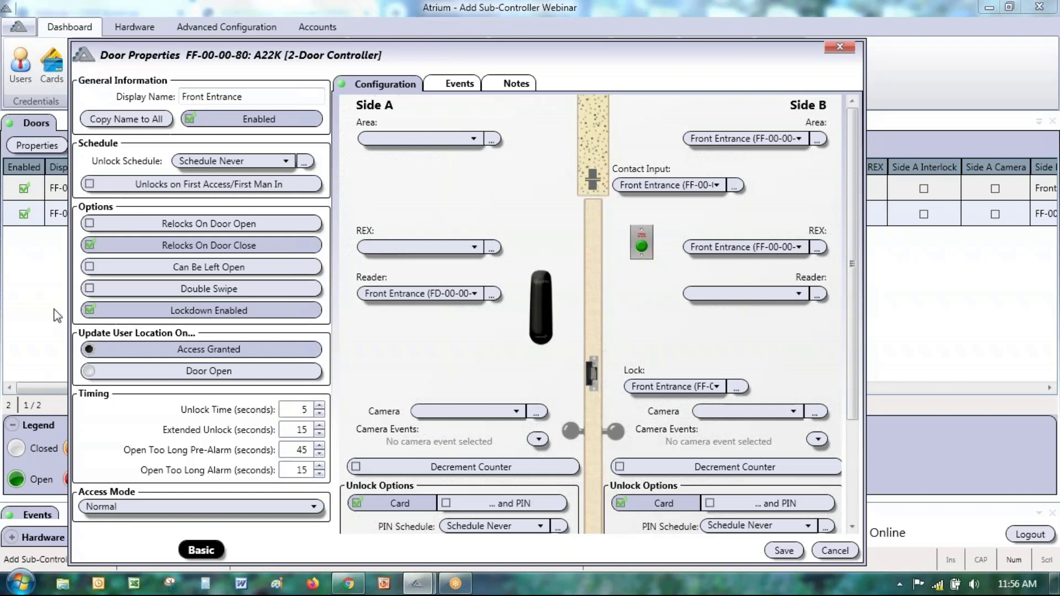
Turn off Relocks On Door Close and toggle Can Be Left Open on and off to demonstrate it, leaving both off
left_click(90, 268)
left_click(90, 245)
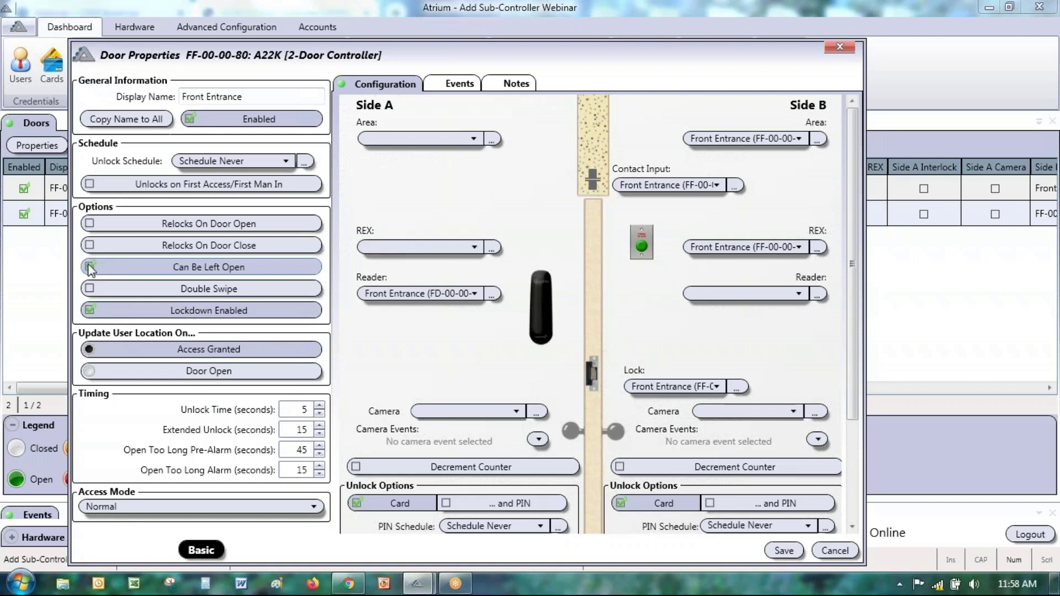
left_click(191, 269)
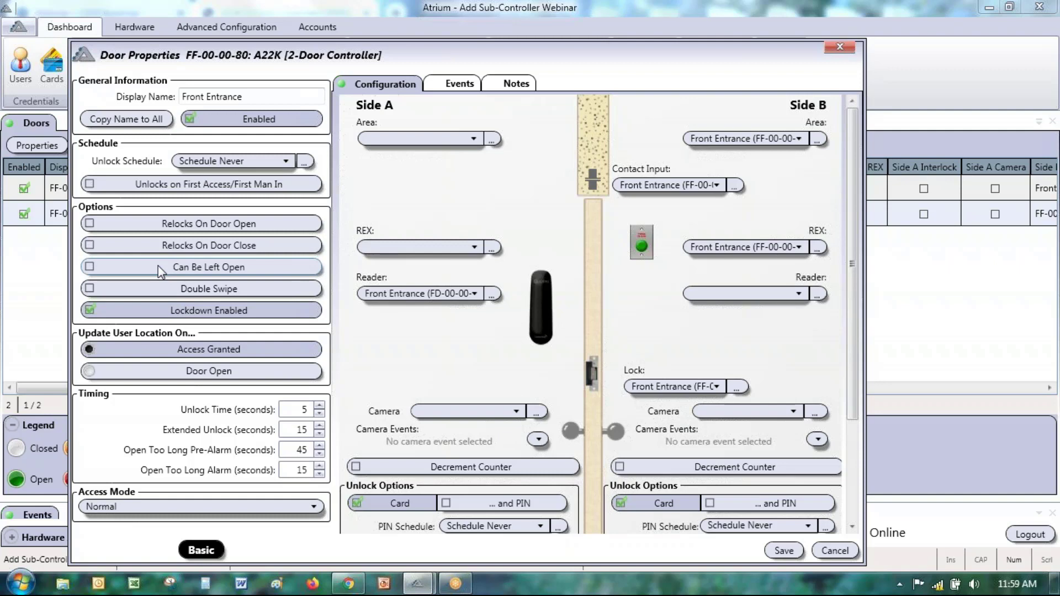
left_click(89, 271)
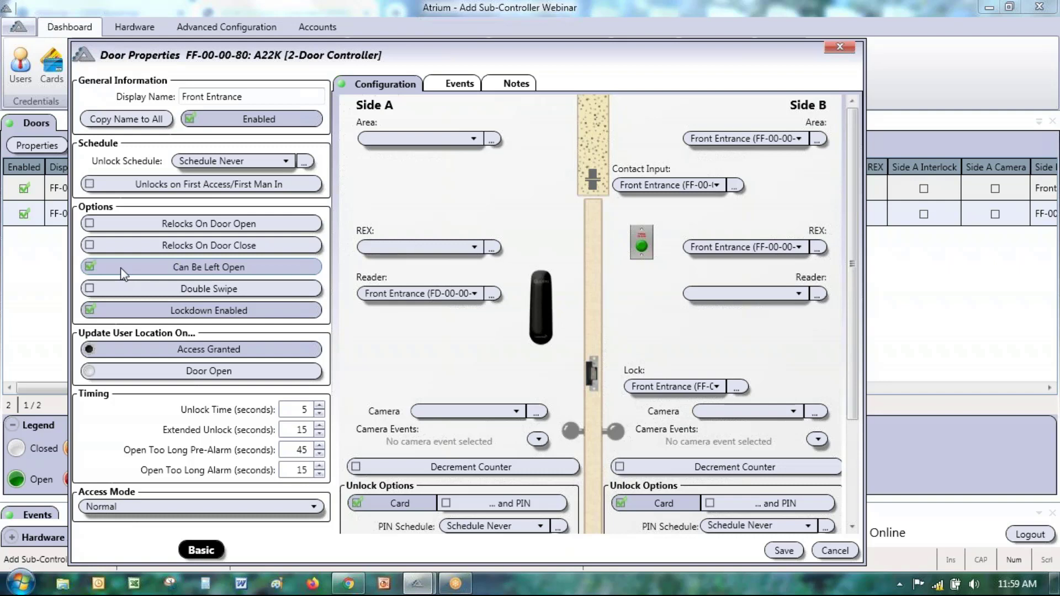
left_click(92, 270)
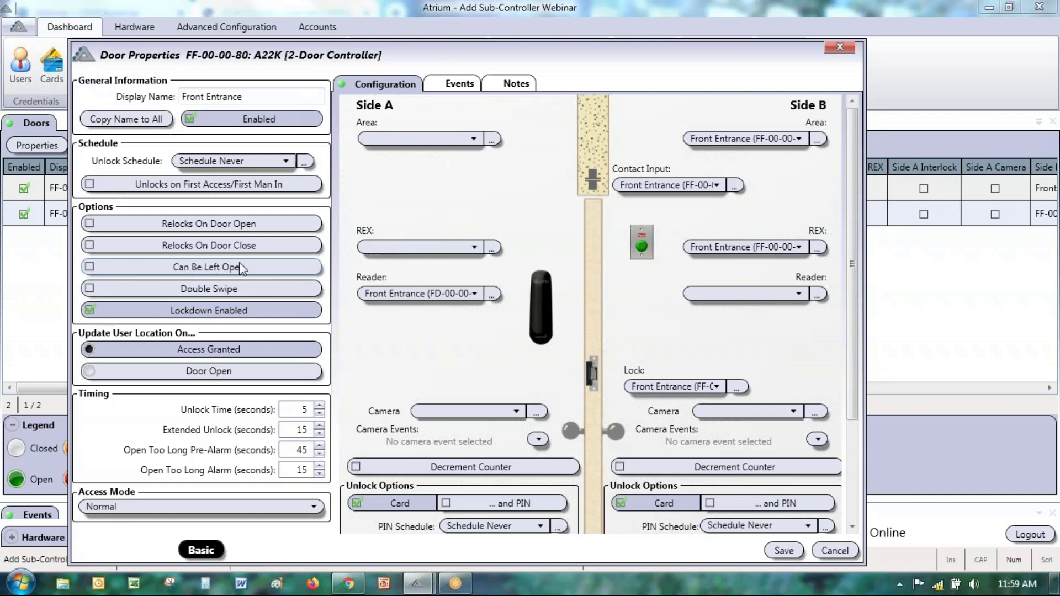
left_click(90, 267)
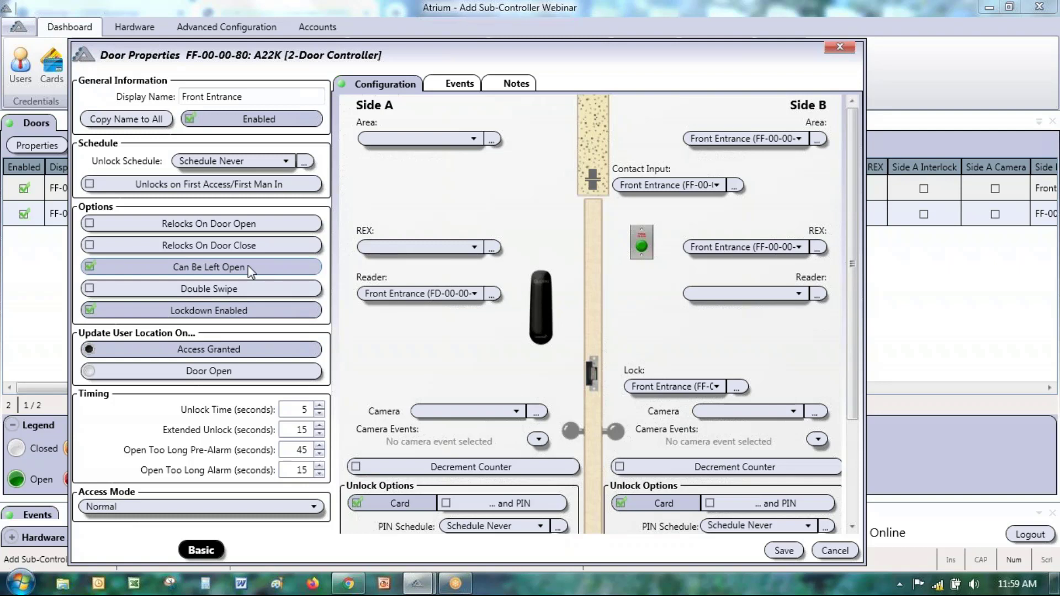
left_click(90, 267)
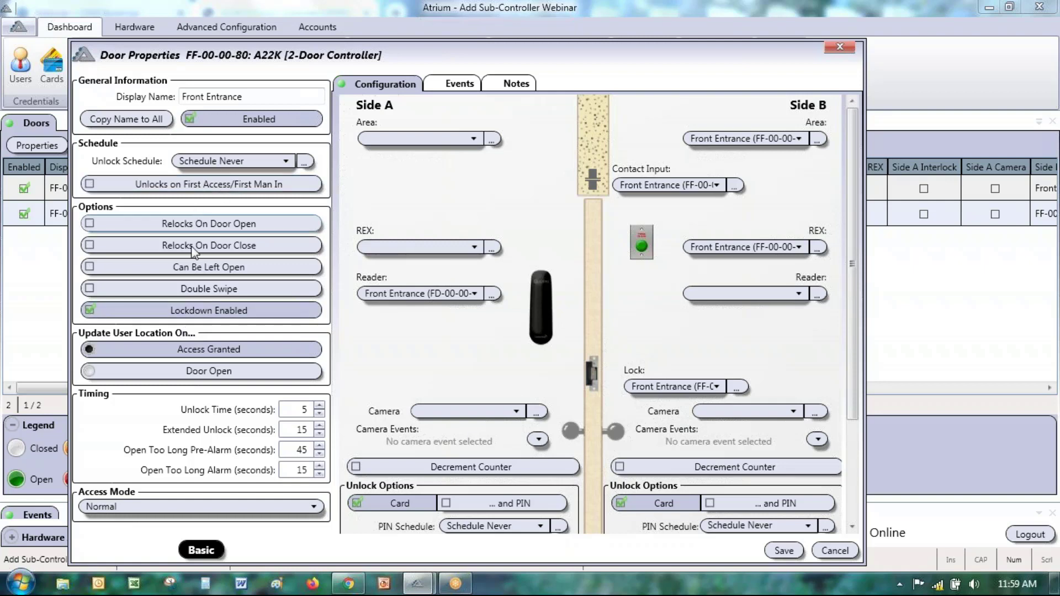
left_click(93, 267)
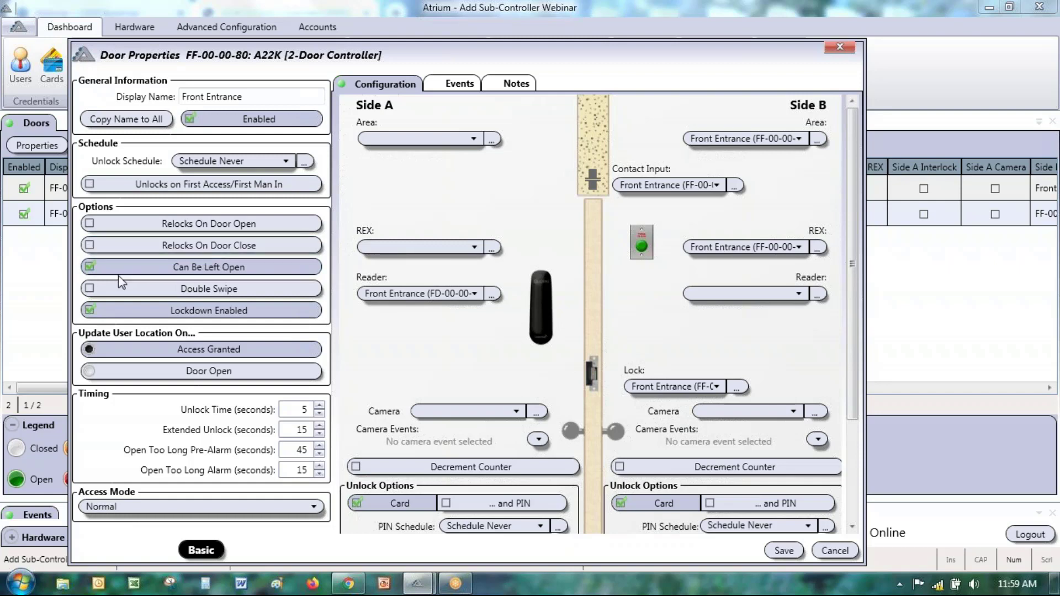
left_click(89, 267)
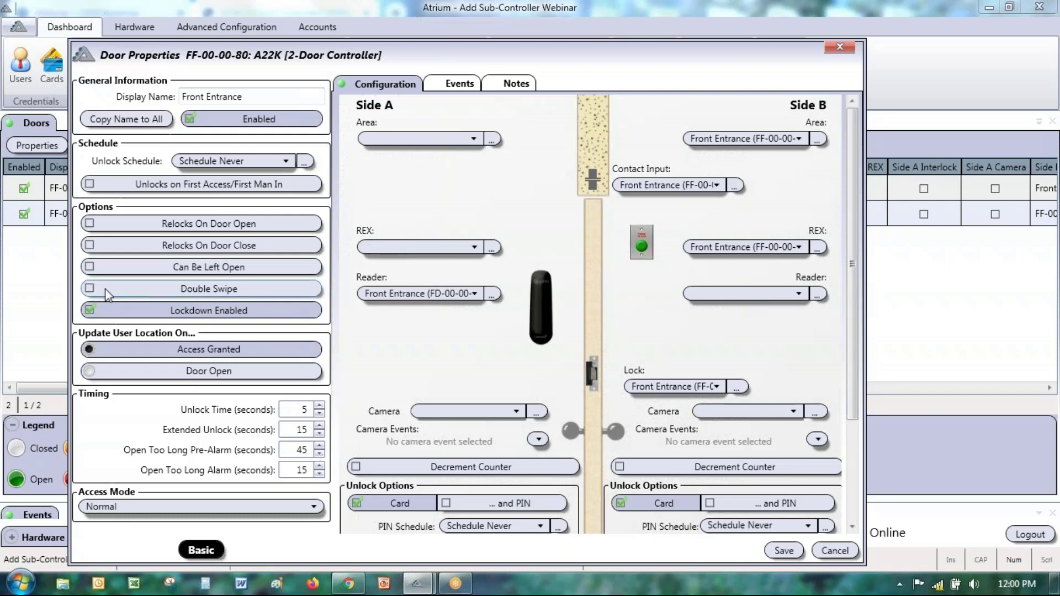
Turn Double Swipe on and off again, and turn Lockdown Enabled off and back on for the door
left_click(89, 290)
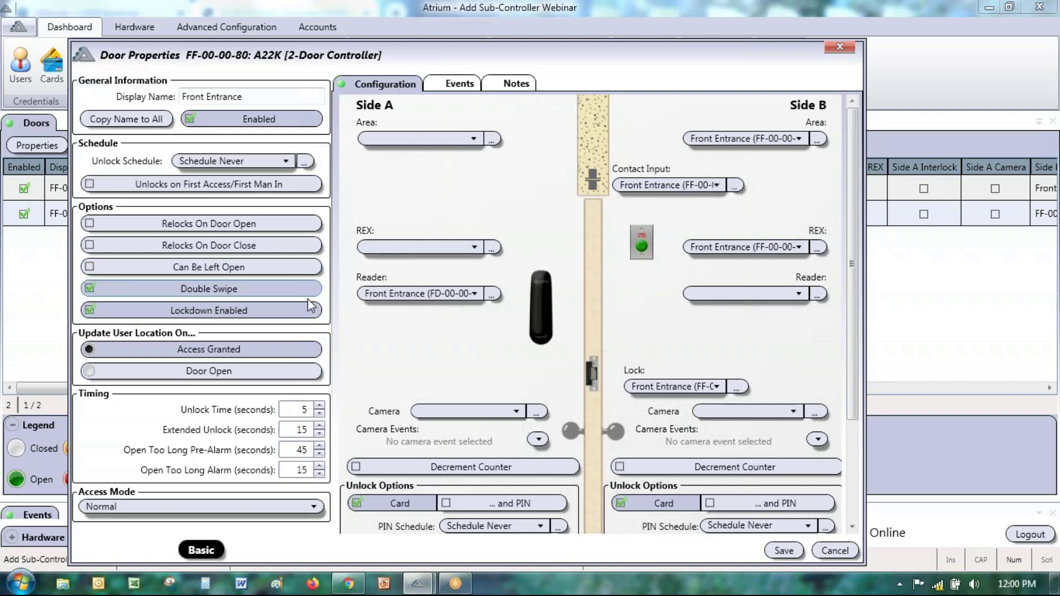
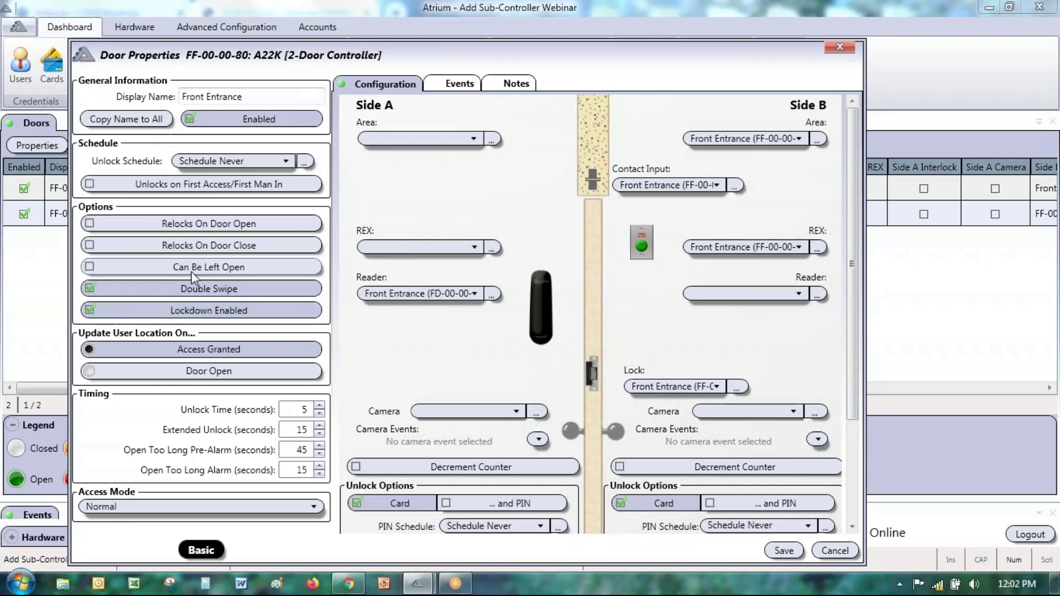
left_click(90, 289)
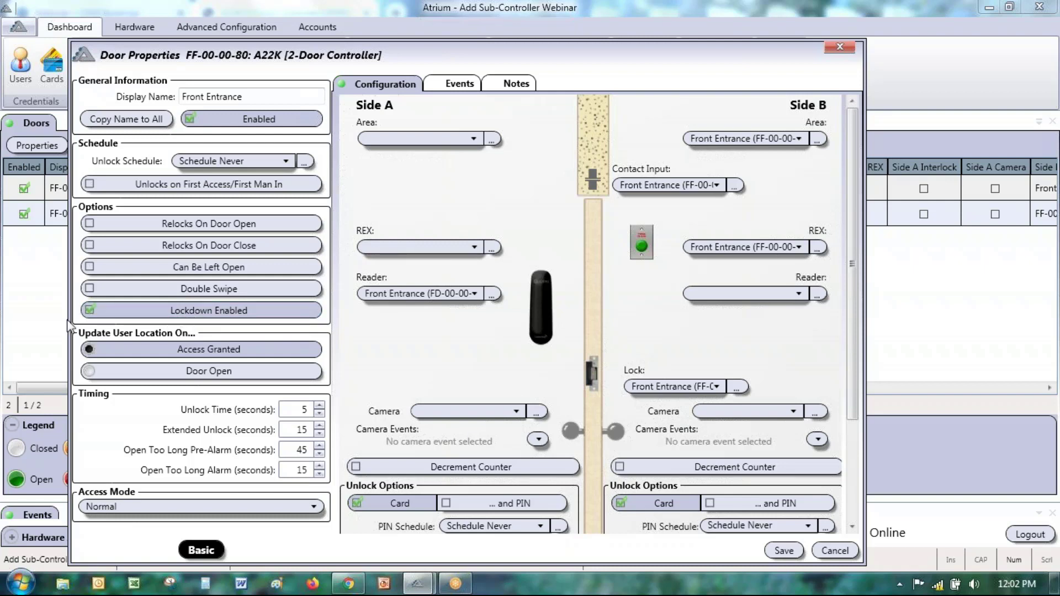
left_click(88, 311)
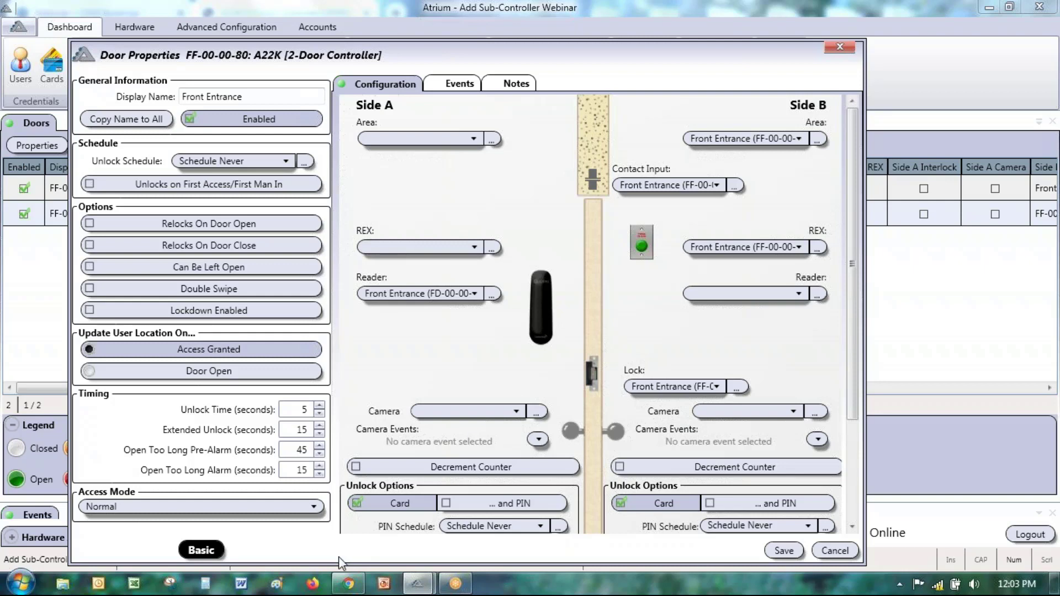
left_click(92, 316)
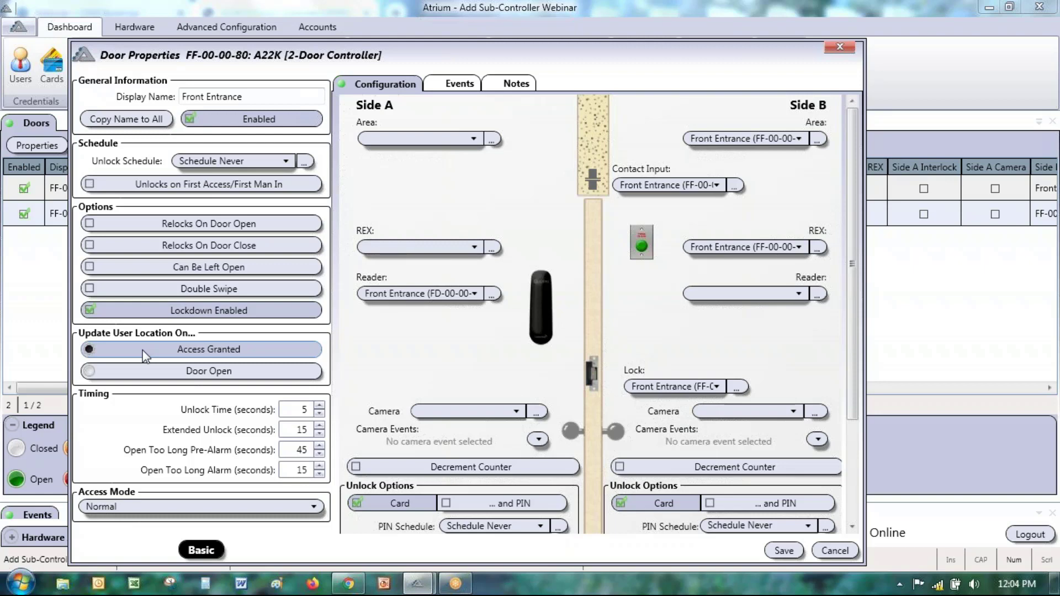
Set the user location to update on Door Open, and close the door properties without saving
left_click(90, 373)
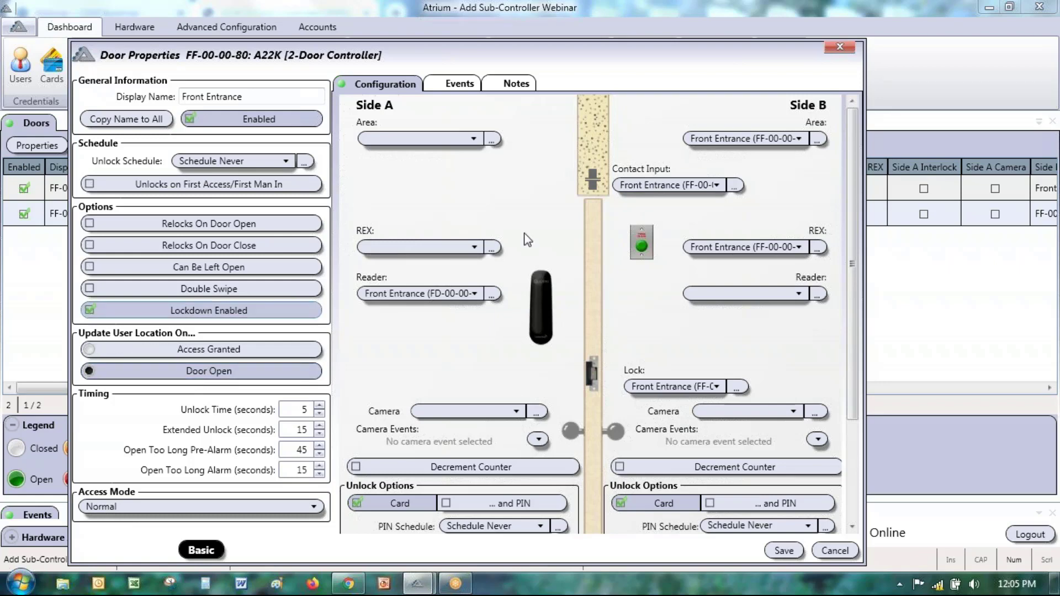
left_click_drag(516, 51, 639, 260)
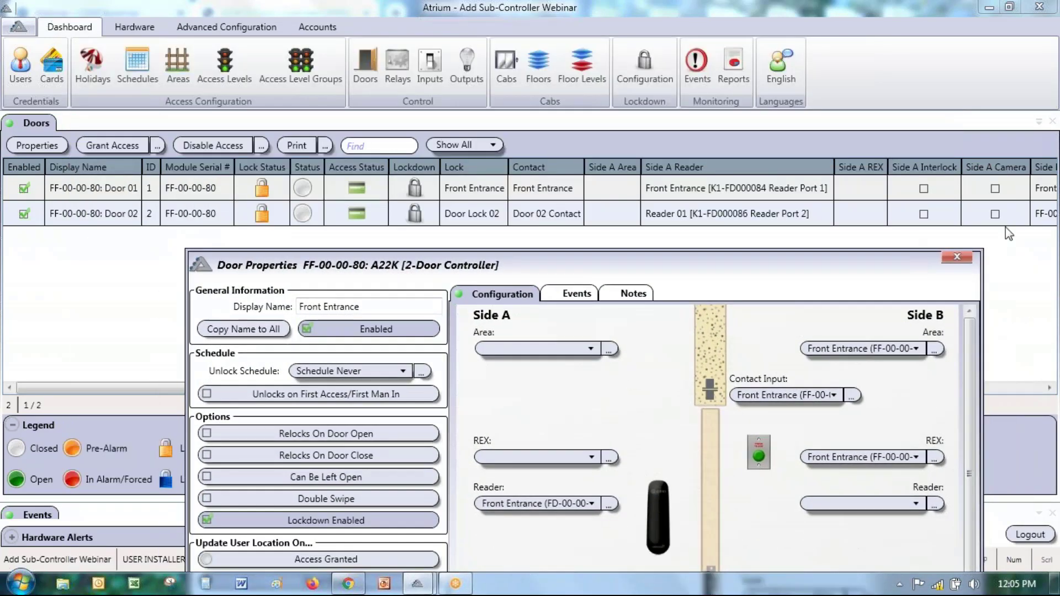
left_click(957, 257)
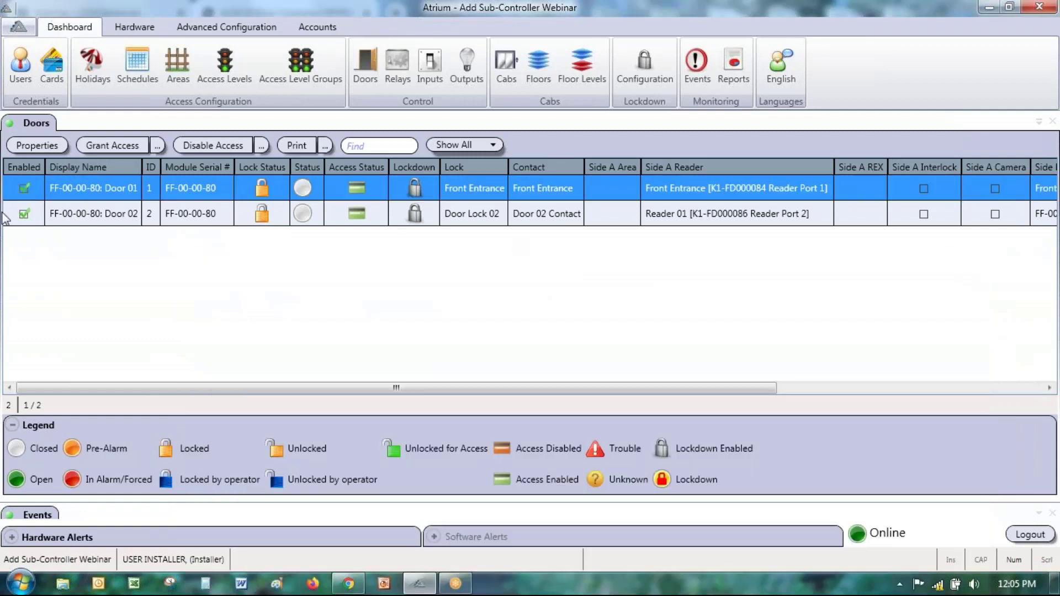
Open the list of users and turn on Show Location Status
left_click(14, 81)
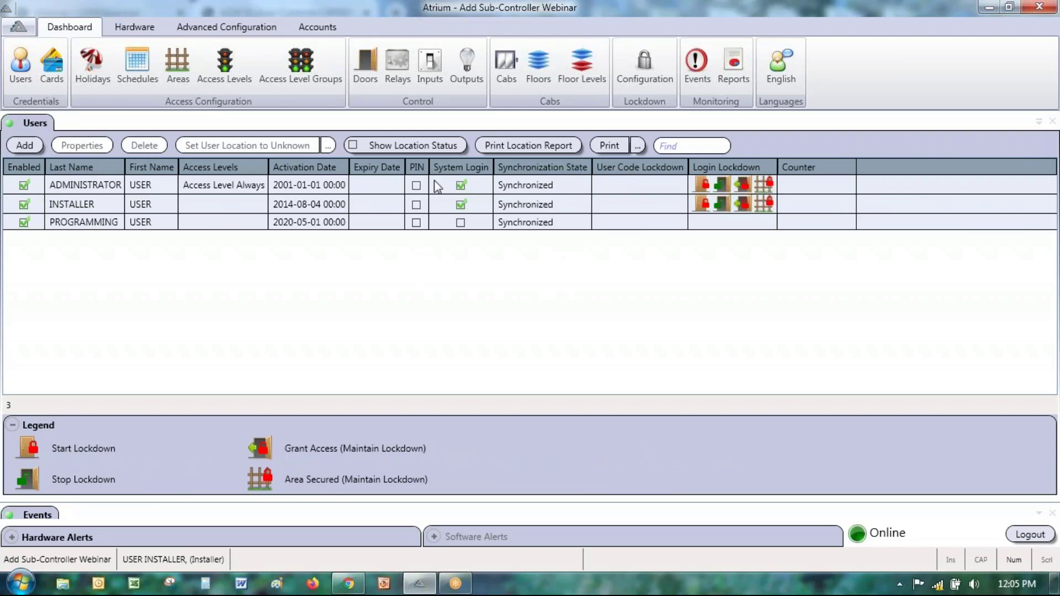
left_click(353, 147)
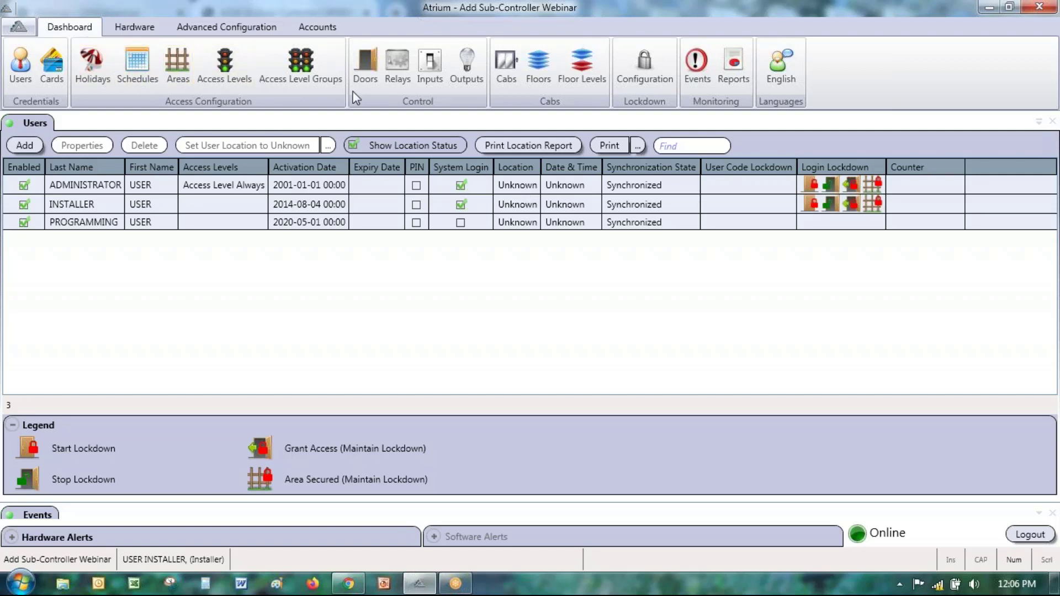
Return to the doors list and open the properties of Door 01 with the advanced settings shown
left_click(366, 67)
left_click(73, 194)
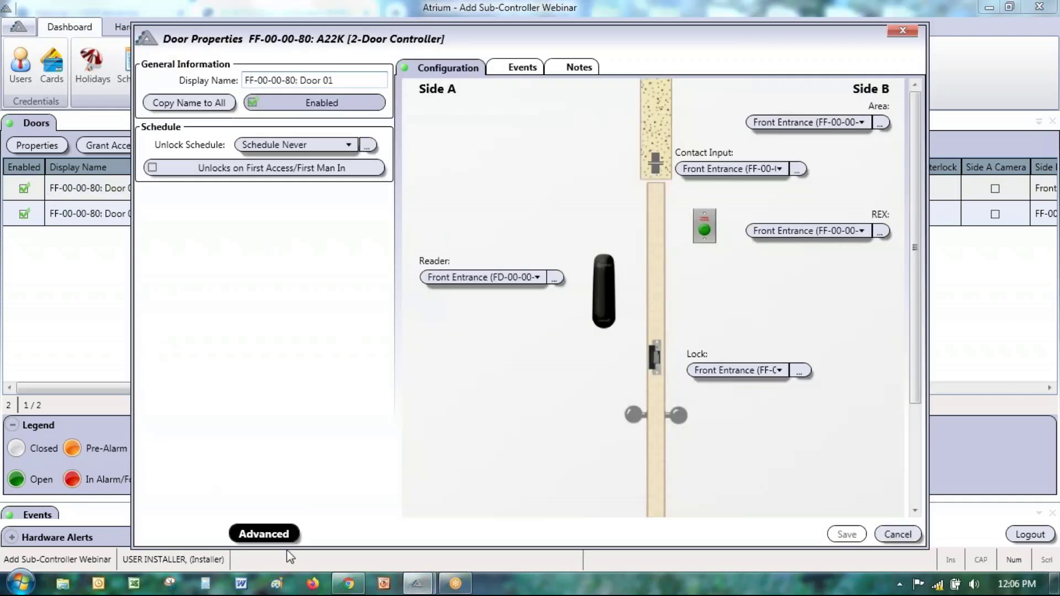
left_click(264, 534)
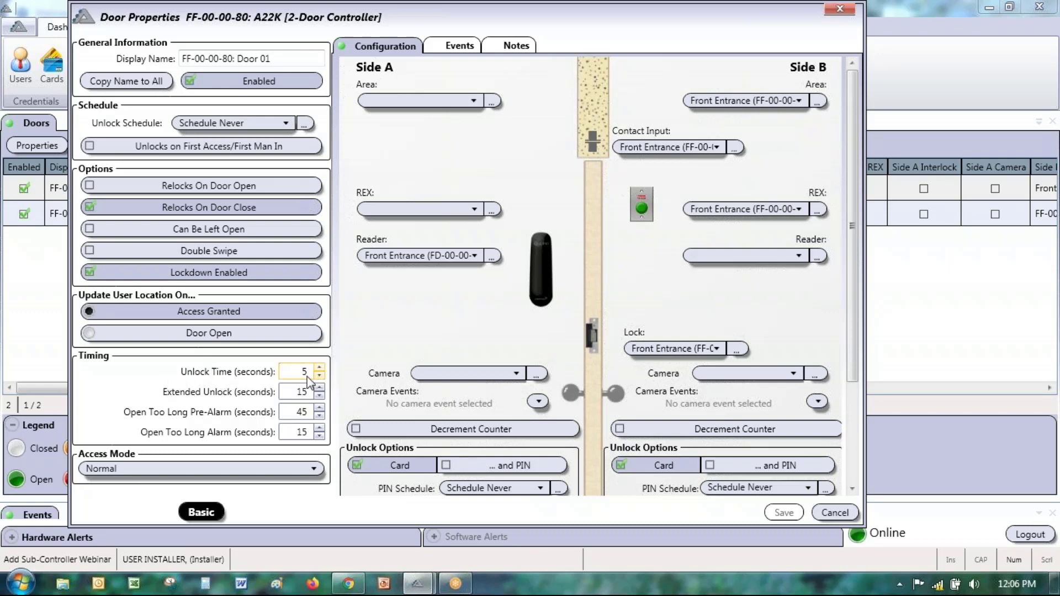
Try different unlock times for Door 01, including 255 seconds, and close its properties without saving
left_click(319, 367)
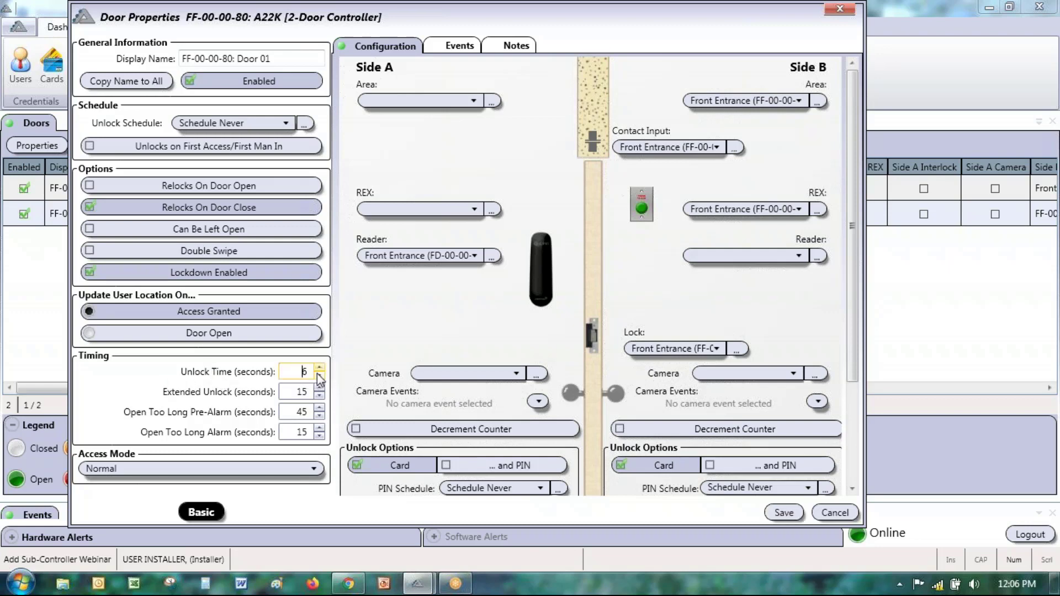
left_click(320, 375)
type("255")
key("Delete")
left_click_drag(307, 374, 291, 374)
left_click(260, 458)
type("52")
key("BackSpace")
type("5")
key("BackSpace")
double_click(292, 374)
double_click(304, 392)
left_click(293, 377)
left_click(835, 513)
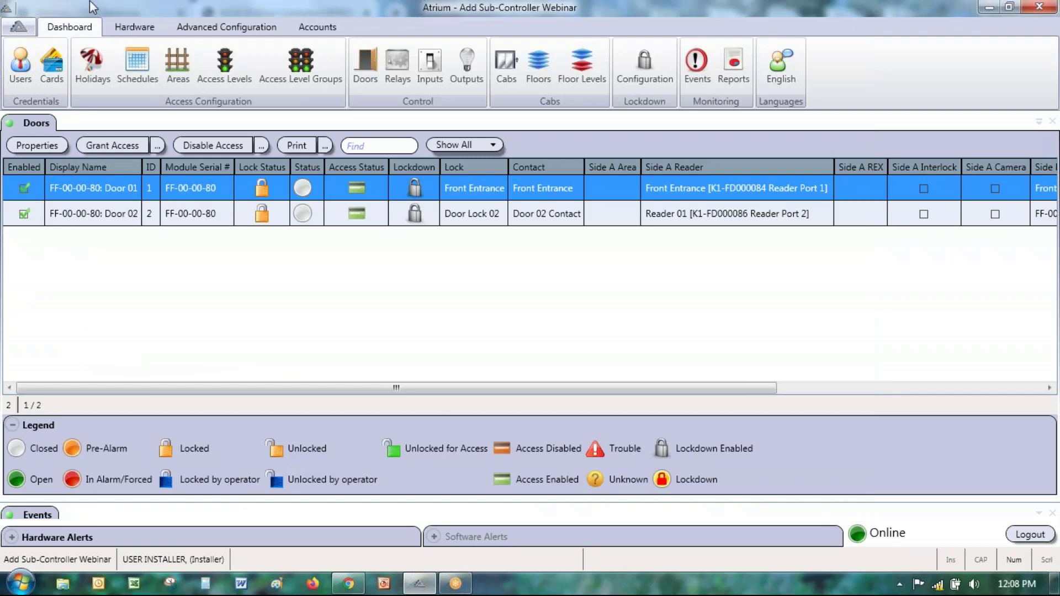
Open the properties of the ADMINISTRATOR user from the list of users
left_click(21, 62)
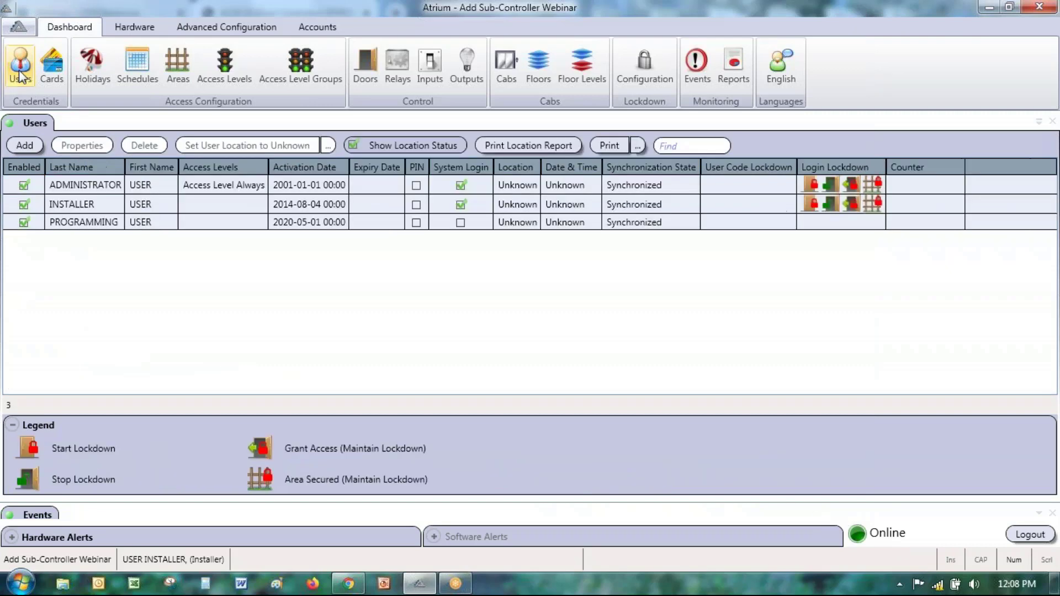
left_click(86, 188)
double_click(85, 189)
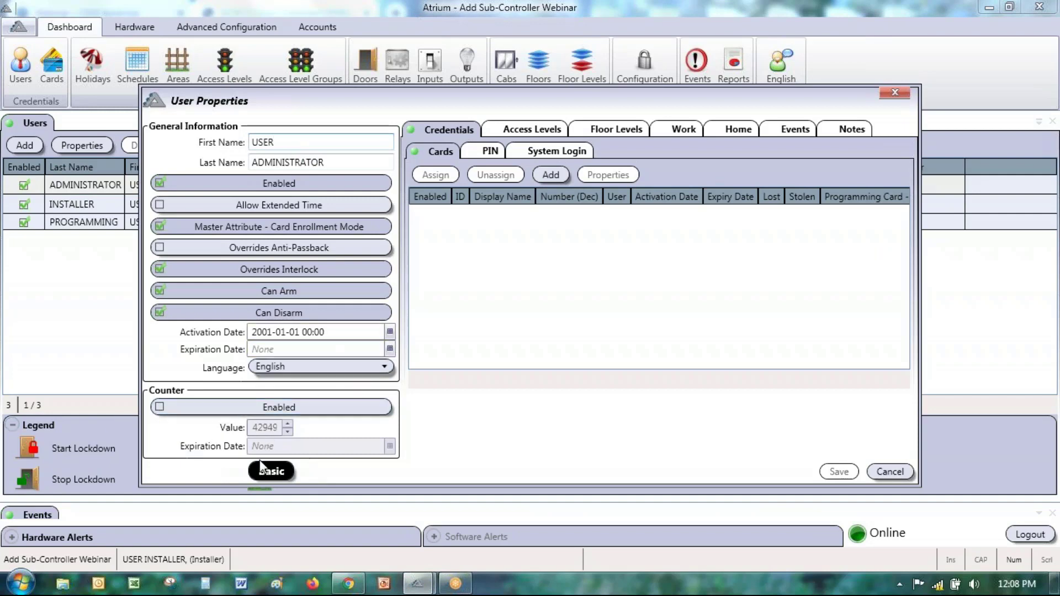
Try switching Allow Extended Time on and off for the ADMINISTRATOR user, and close the properties without saving
left_click_drag(337, 102, 300, 32)
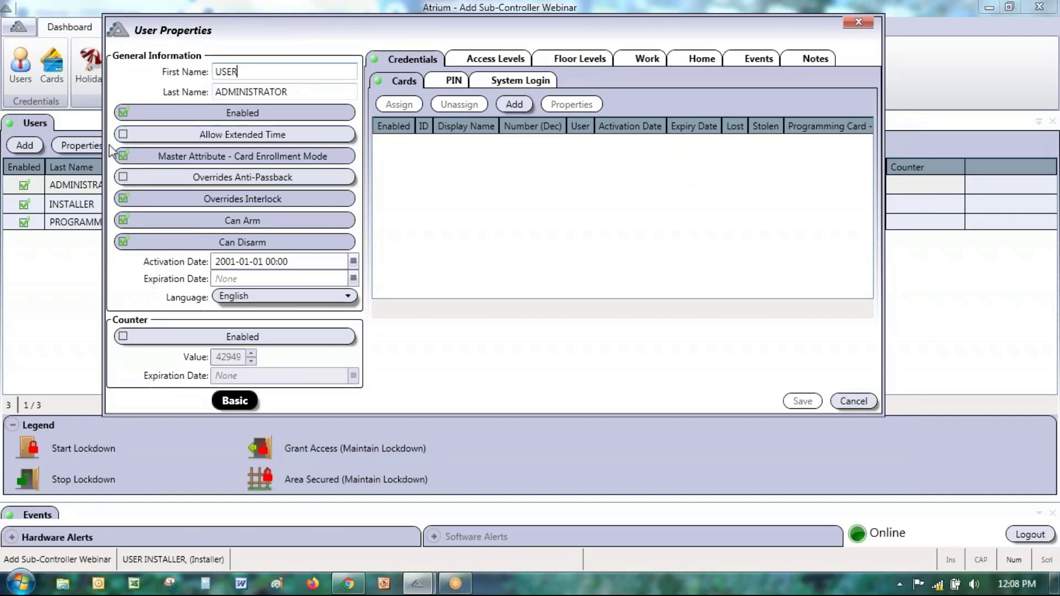
left_click(125, 135)
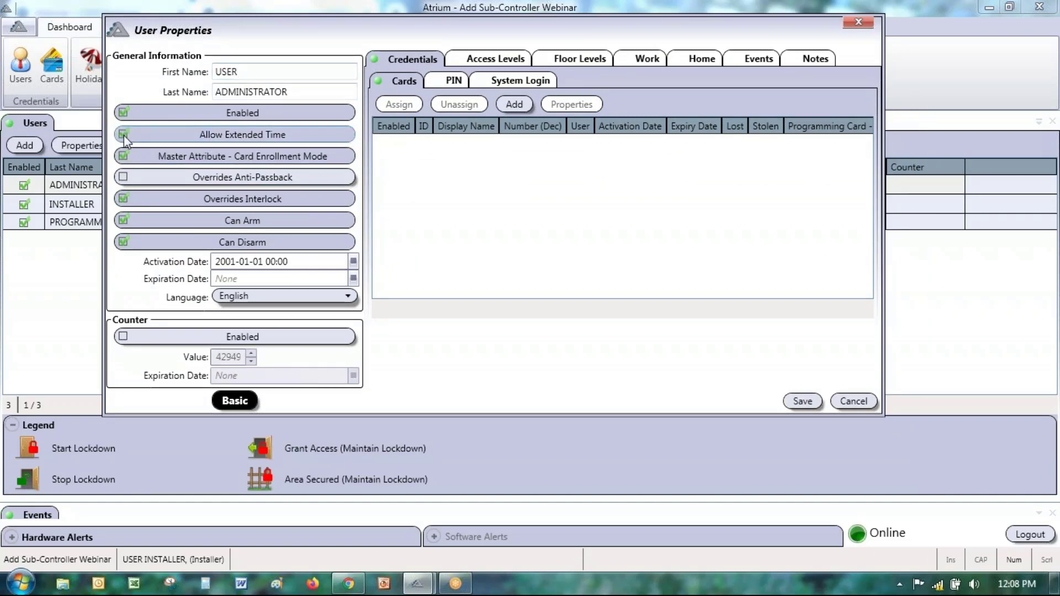
left_click_drag(276, 27, 441, 53)
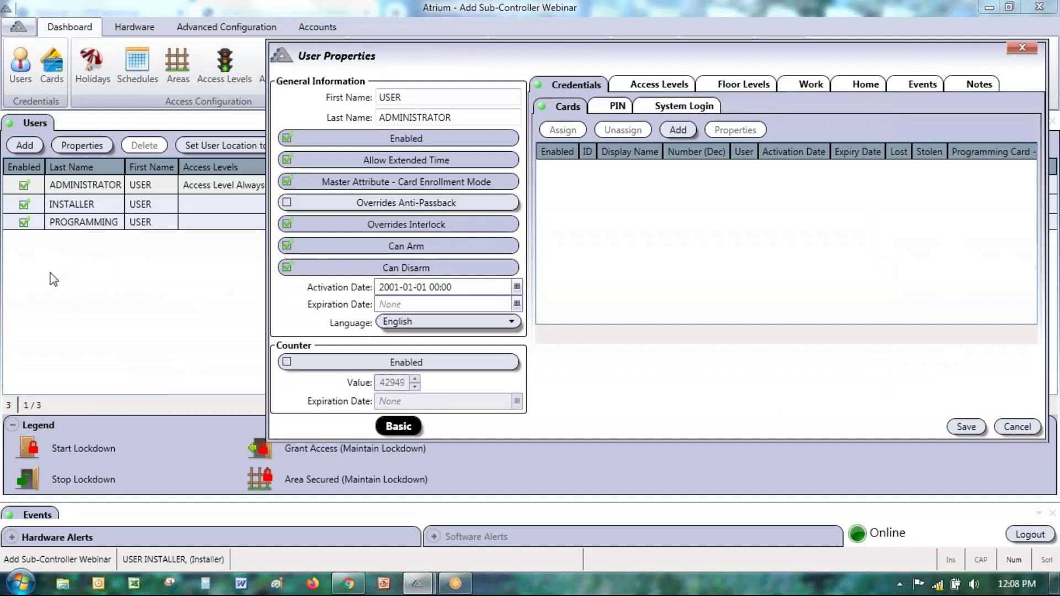
left_click(352, 165)
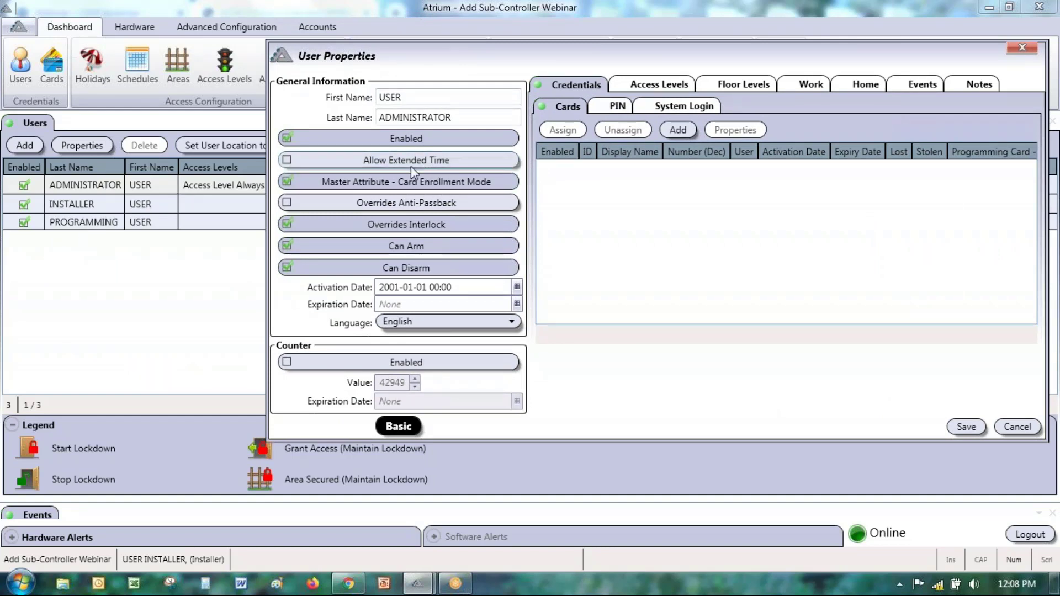
left_click(289, 165)
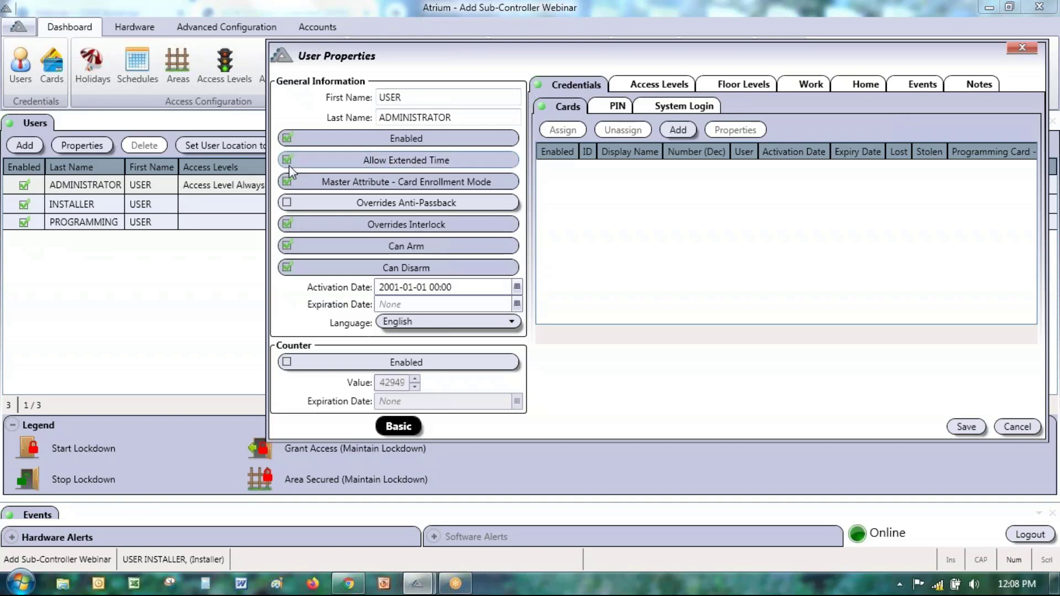
left_click(1008, 427)
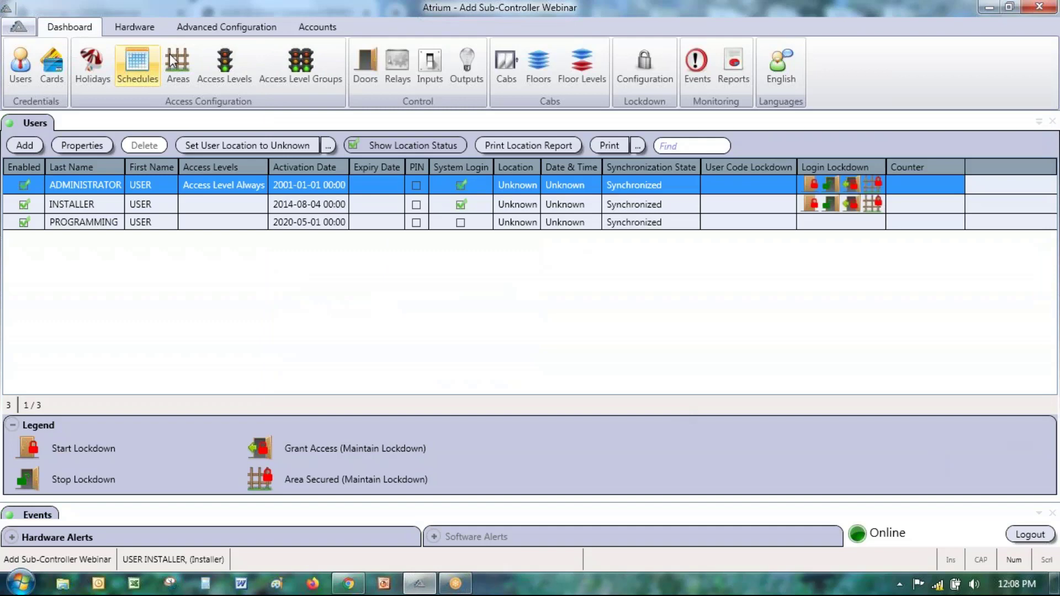
Return to the doors list and reopen the properties of Door 01 with the advanced settings shown
left_click(373, 77)
left_click(100, 190)
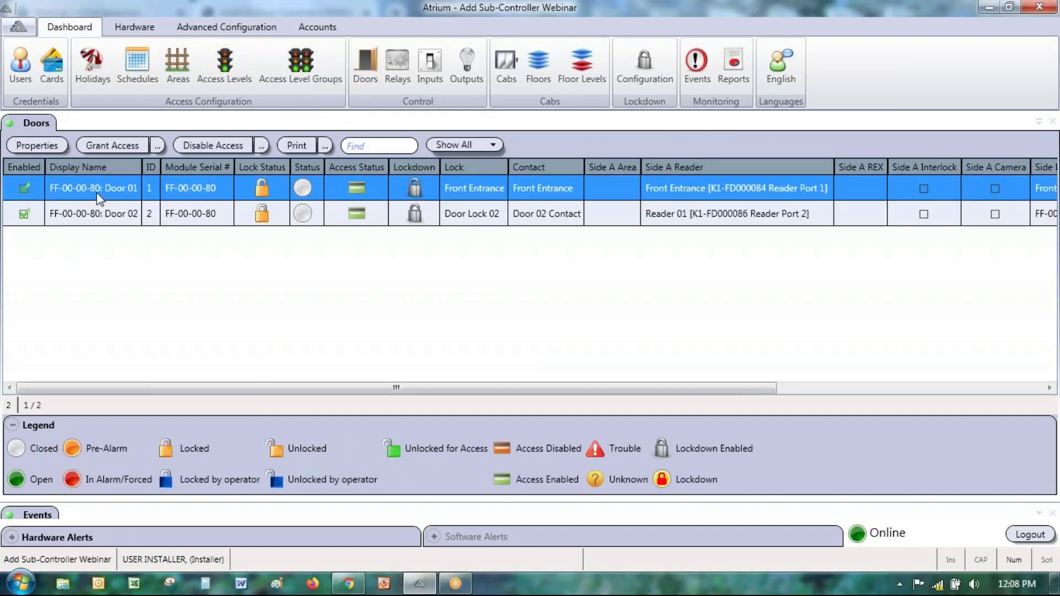
double_click(98, 195)
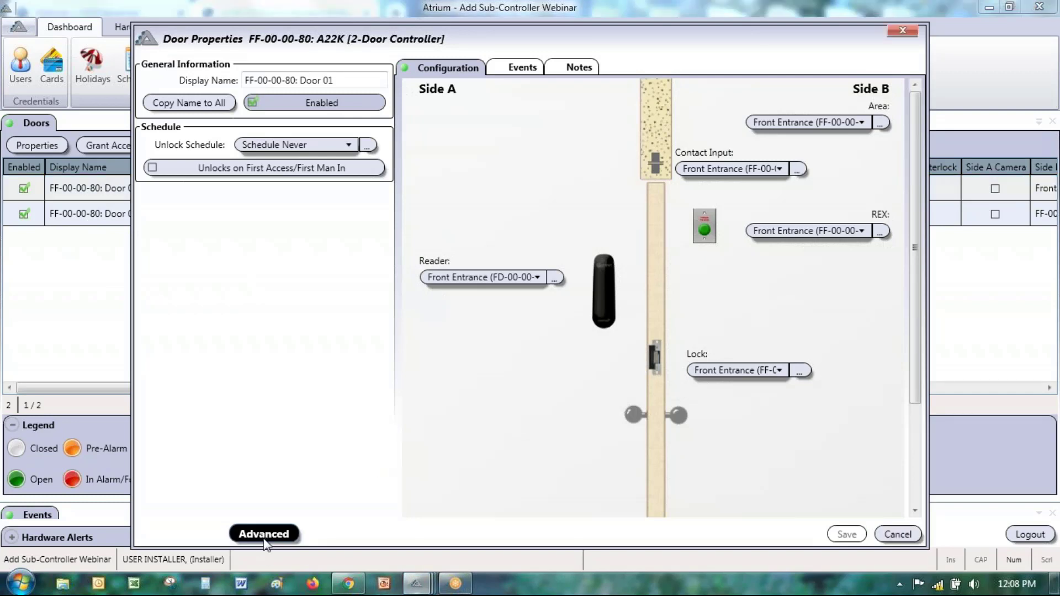
left_click(264, 534)
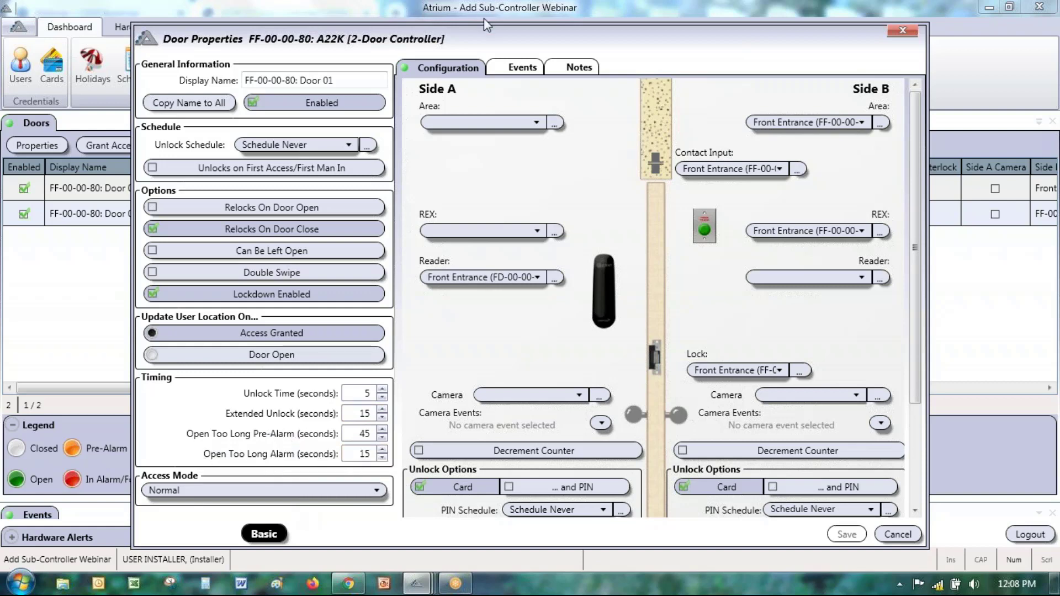
left_click_drag(471, 36, 518, 28)
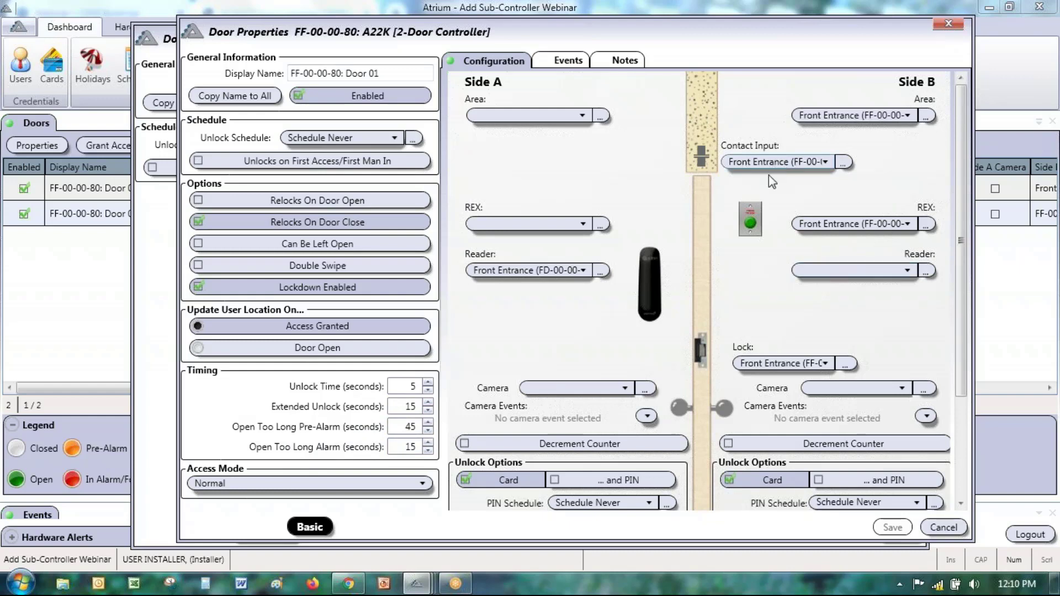
Try the Apartment access mode for Door 01, and set the access mode back to Normal
left_click(317, 488)
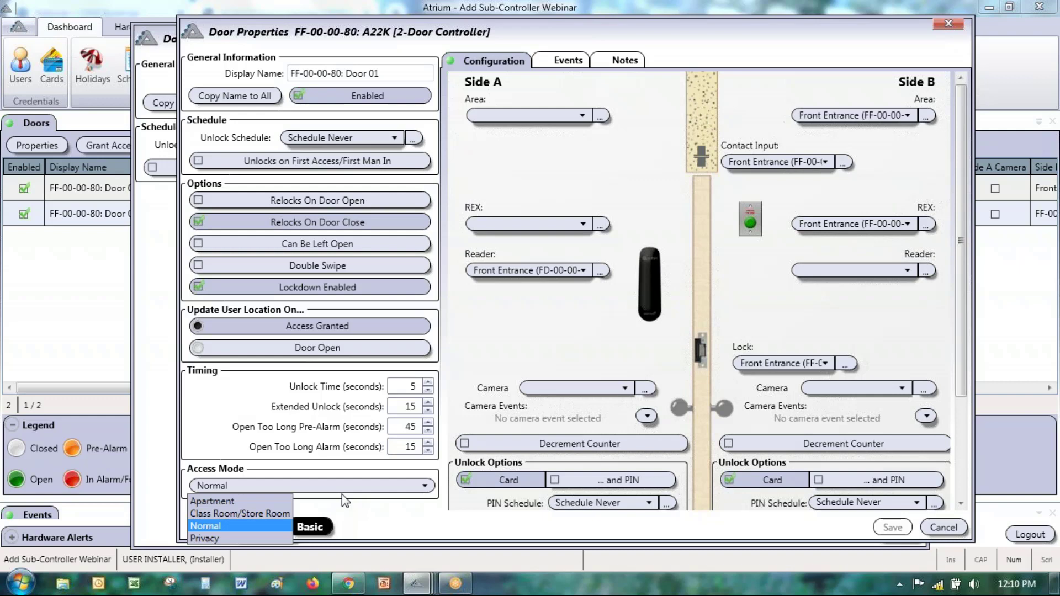
left_click(242, 503)
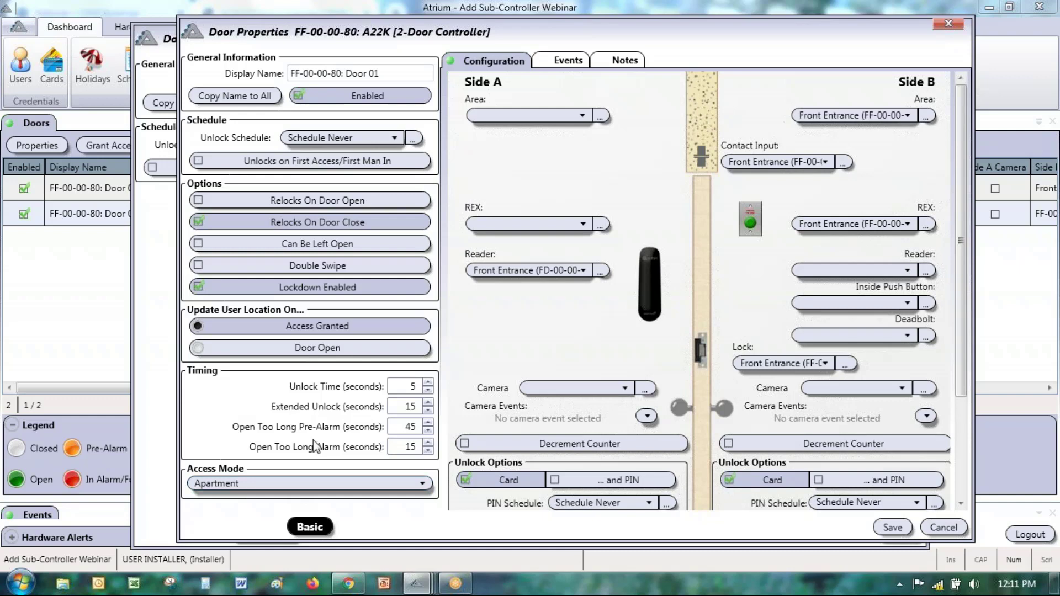
left_click(310, 488)
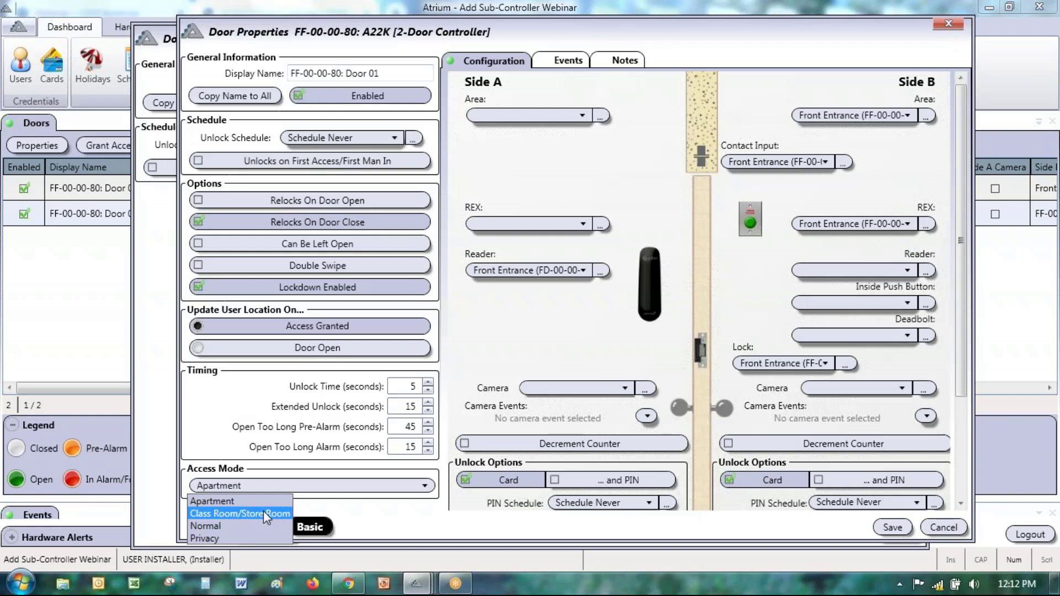
left_click(215, 528)
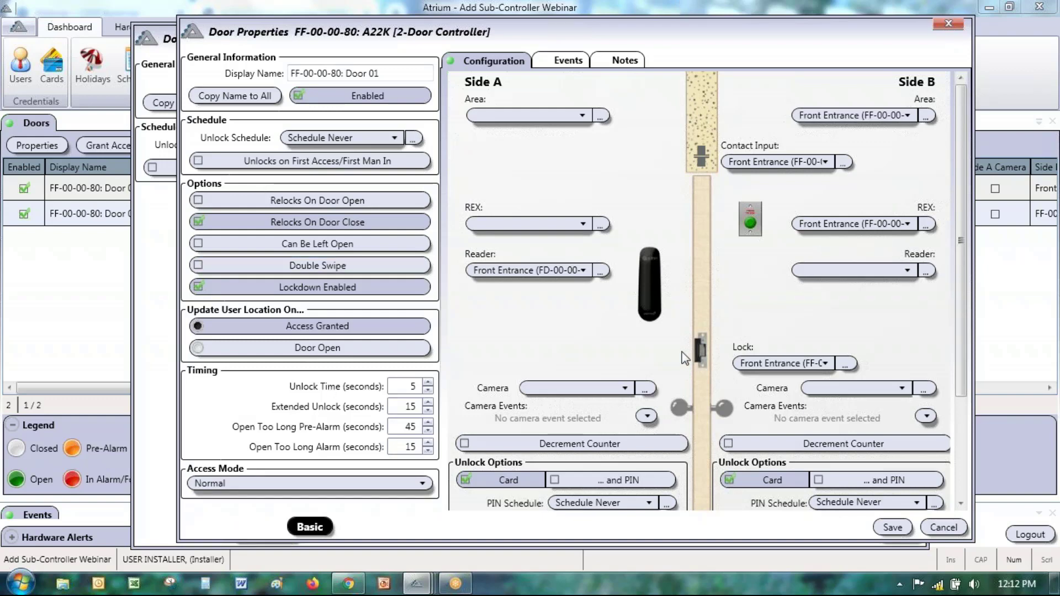
Try the Privacy access mode with Input 01 (FF-00-00-80-5) as the inside push button, and return the access mode to Normal
left_click(285, 489)
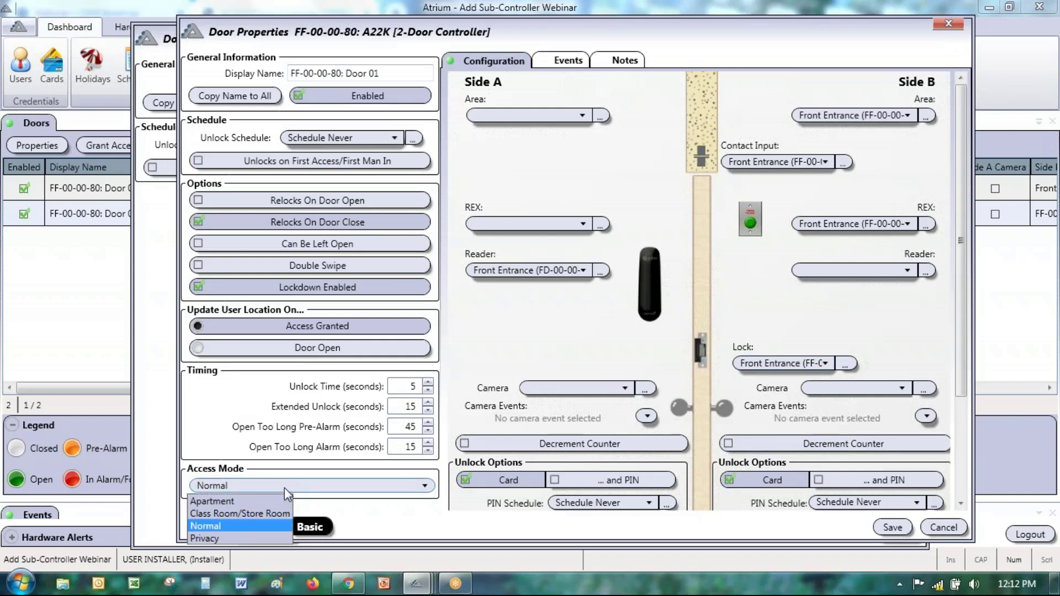
left_click(249, 539)
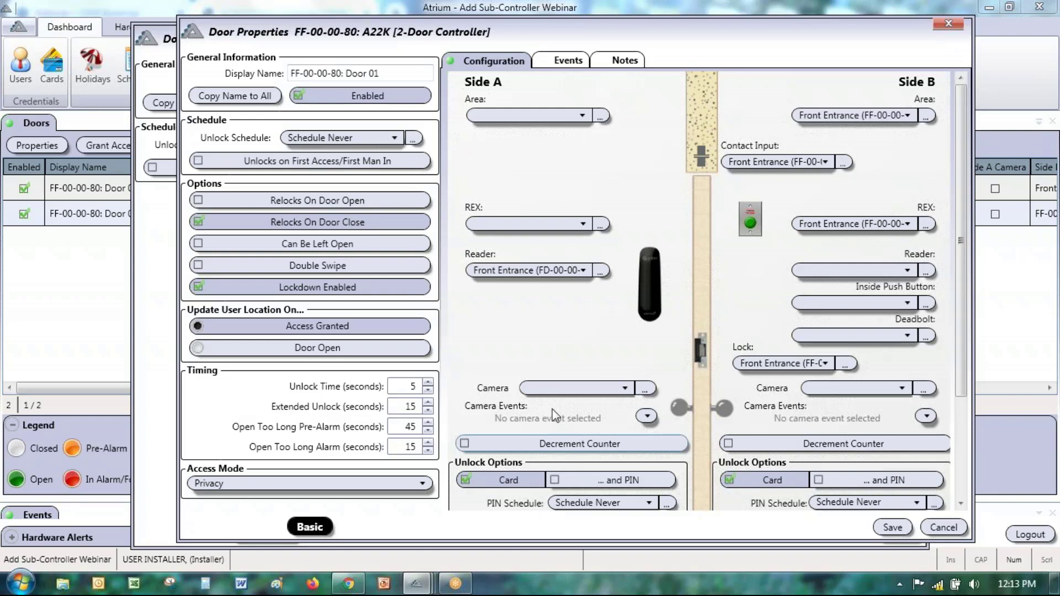
left_click(907, 303)
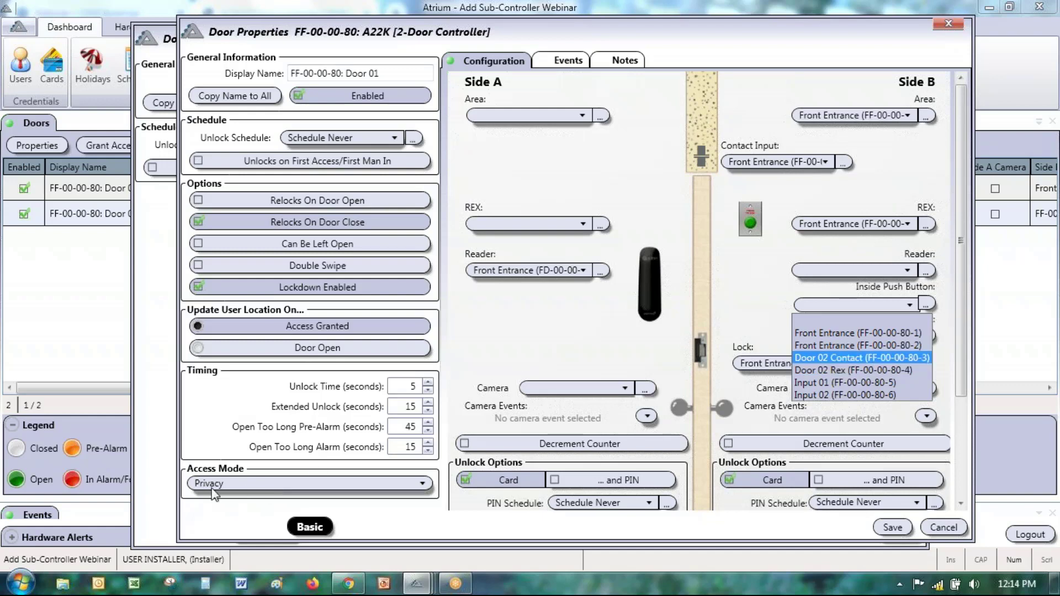
left_click(860, 383)
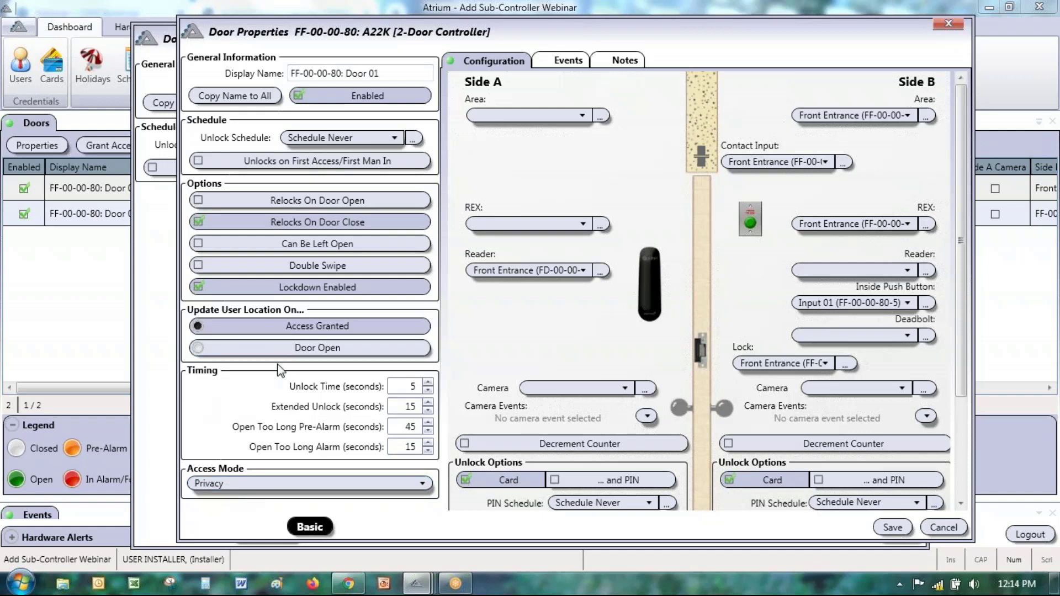
left_click(226, 485)
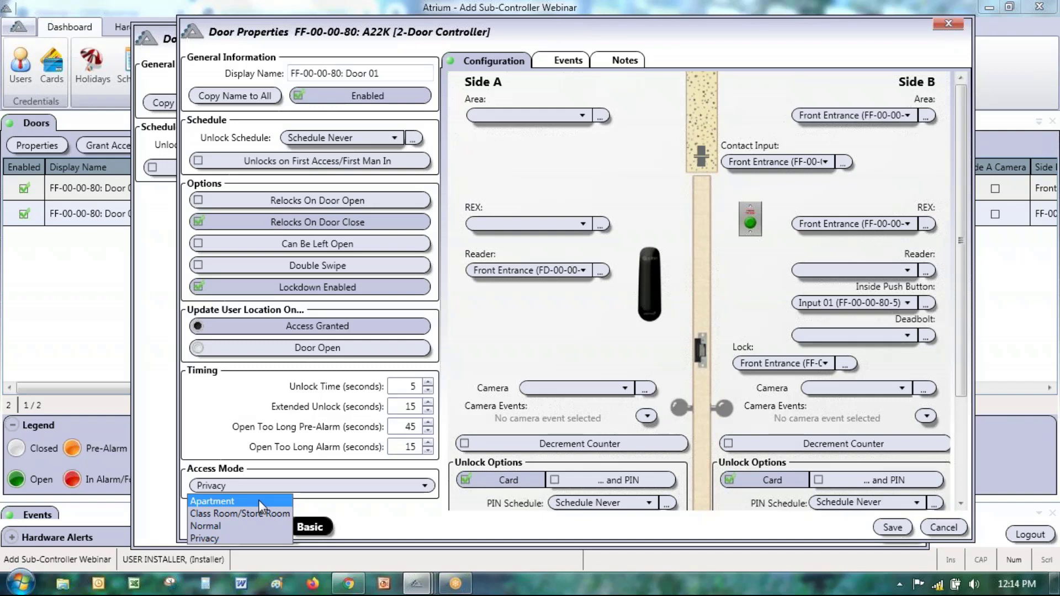
left_click(329, 484)
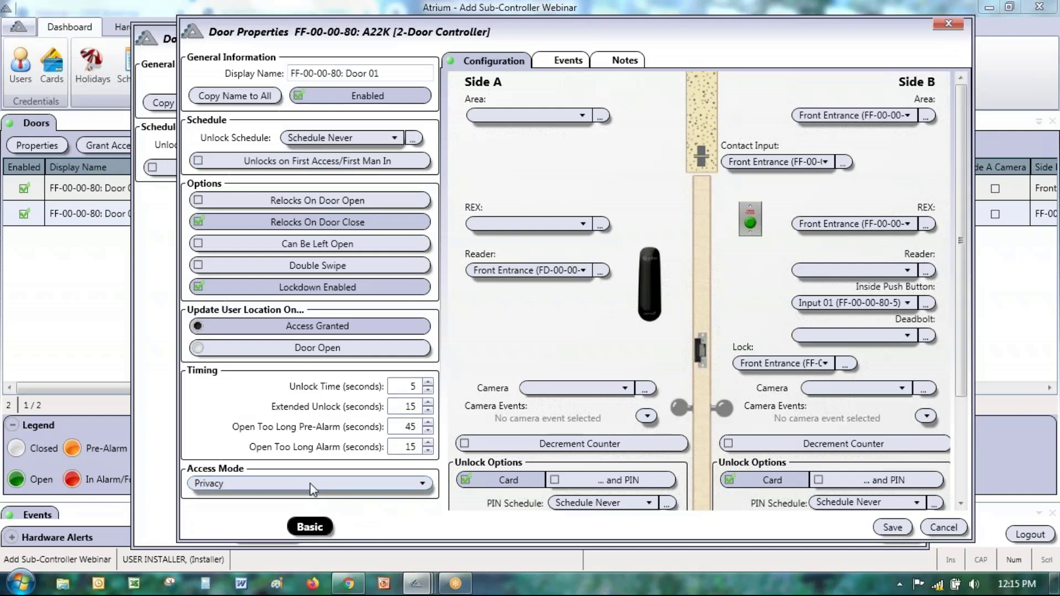
left_click(310, 485)
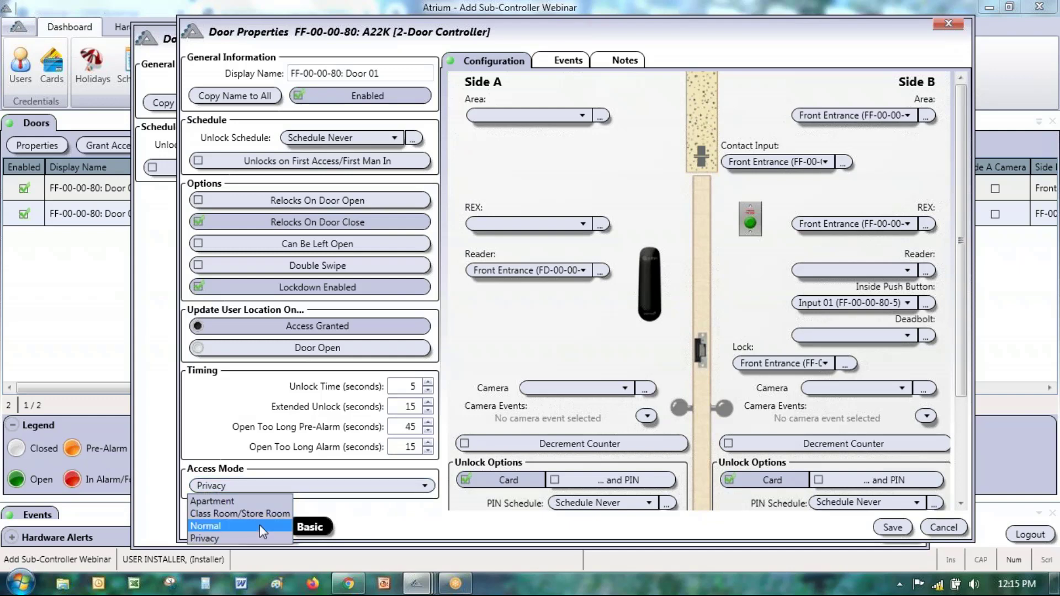
left_click(235, 526)
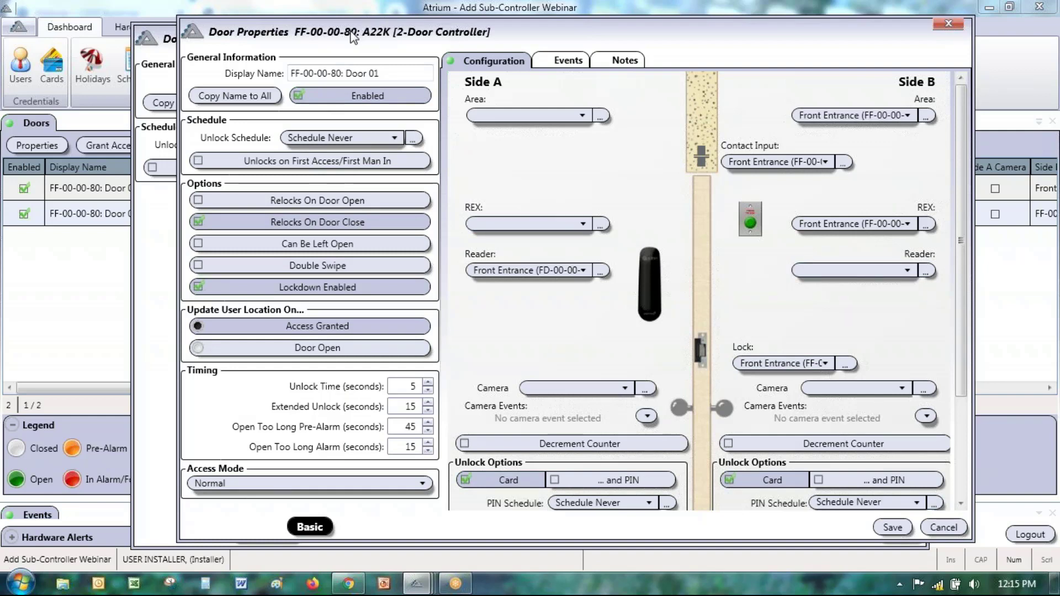
View the areas available for Side A of Door 01 without choosing one
left_click_drag(353, 38, 257, 39)
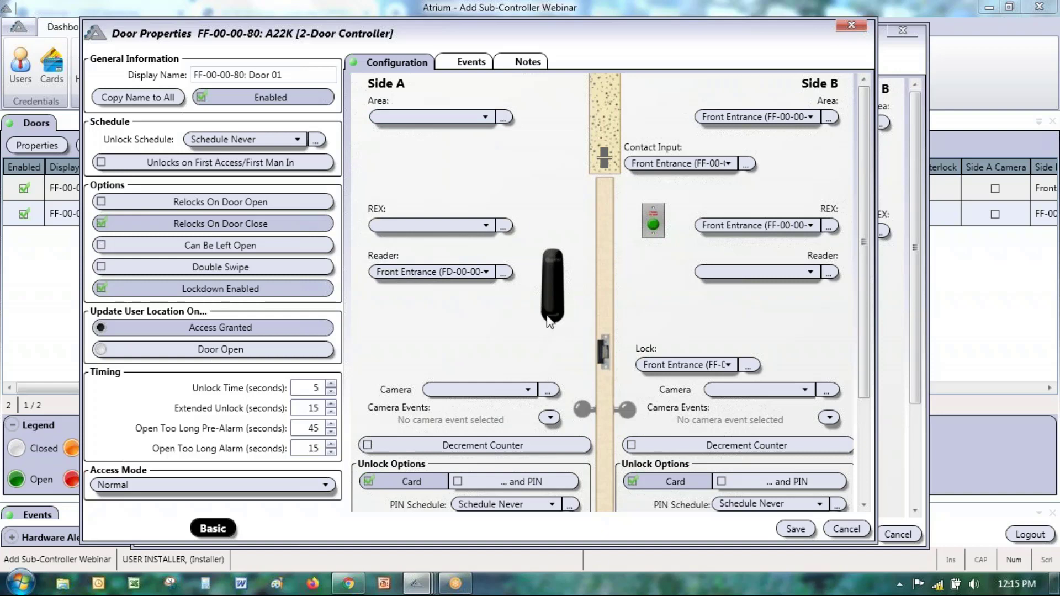
left_click(420, 118)
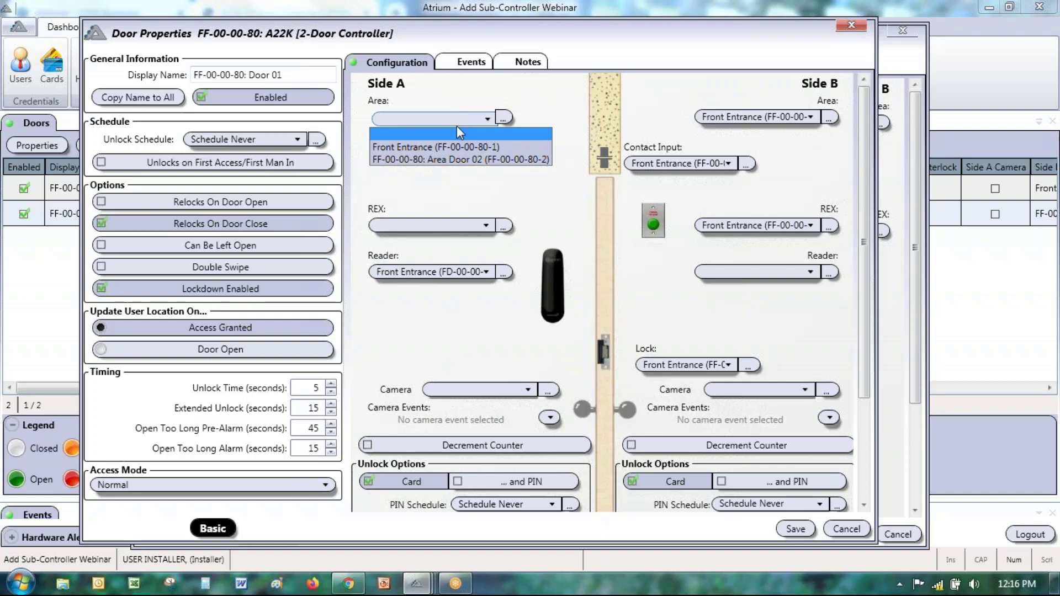
left_click(432, 109)
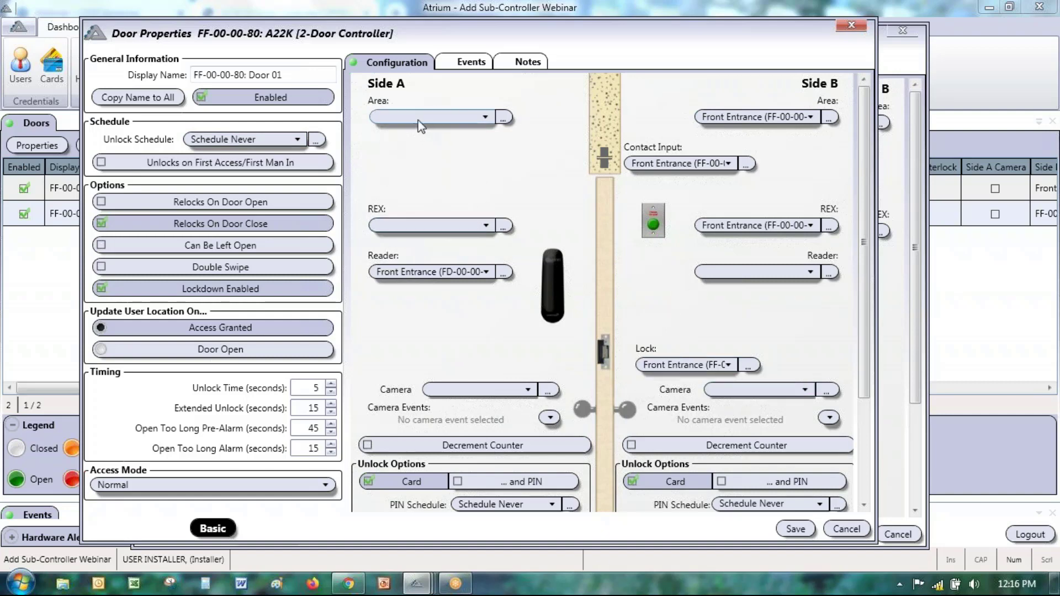
Clear the Side B REX input and assign Reader 01 (FD-00-00-86-1) on K1 Reader Port 2 as the Side B reader
left_click(719, 225)
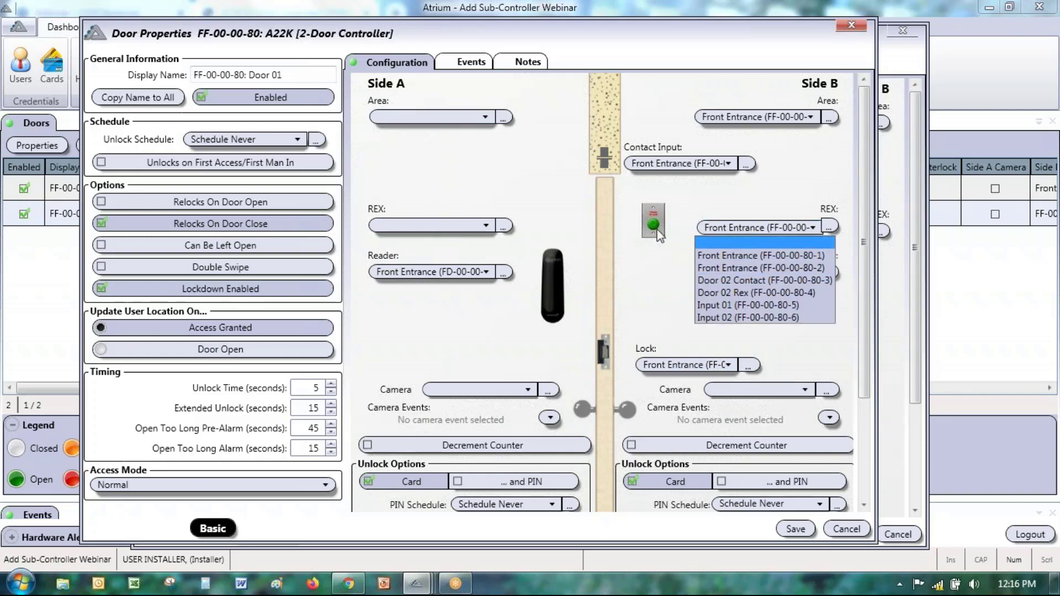
left_click(721, 240)
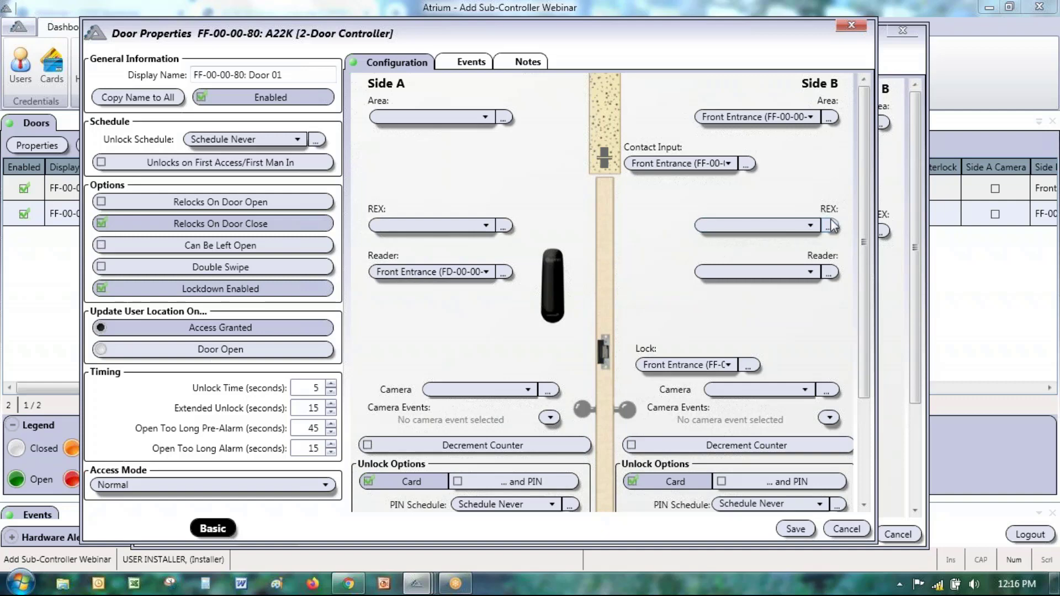
left_click(812, 272)
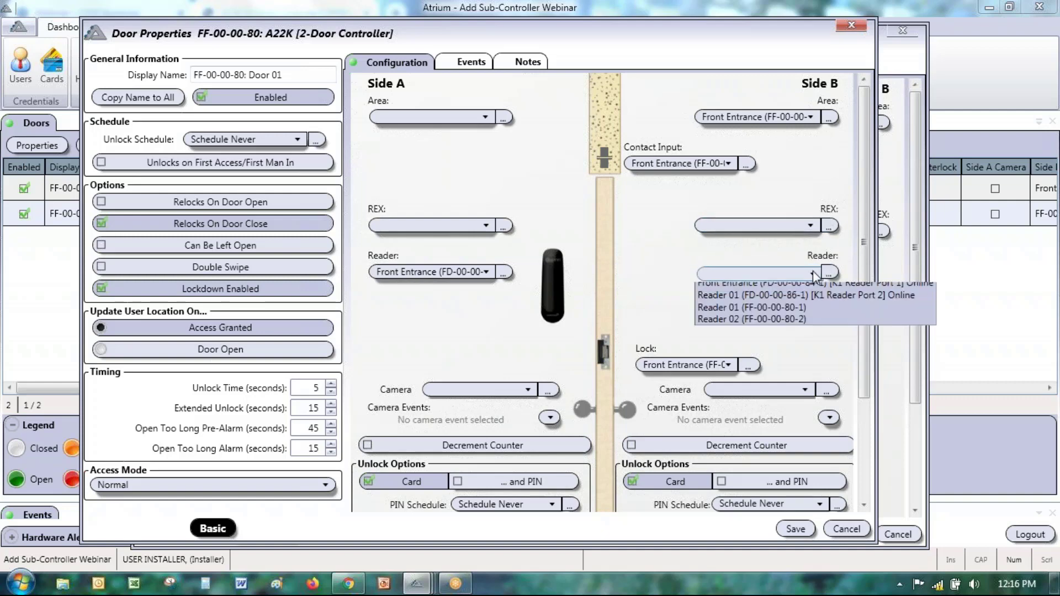
left_click(800, 314)
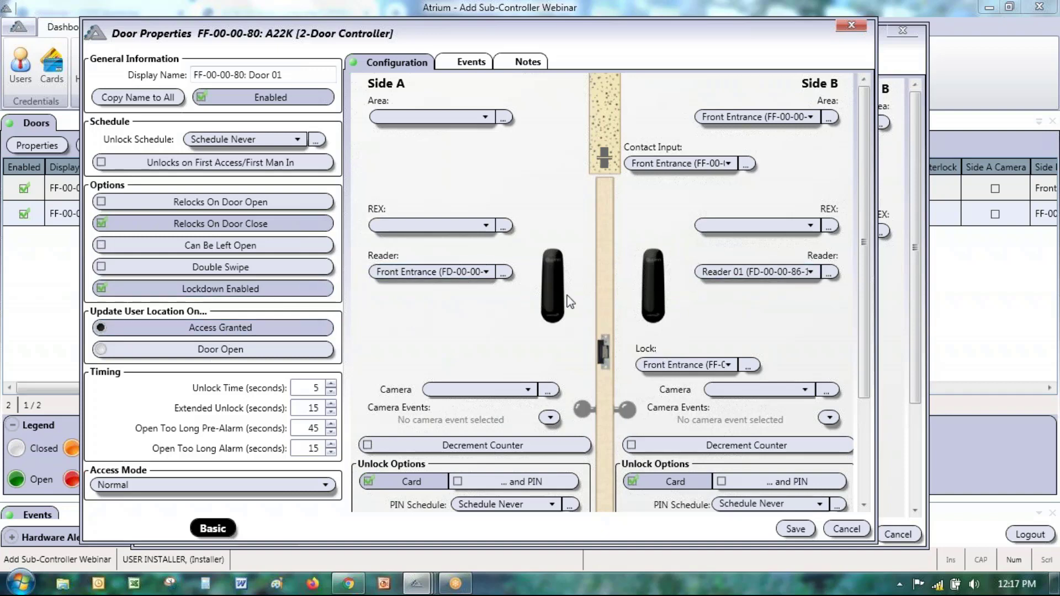
Clear the Side B reader and set the Side B REX back to Front Entrance
left_click(760, 273)
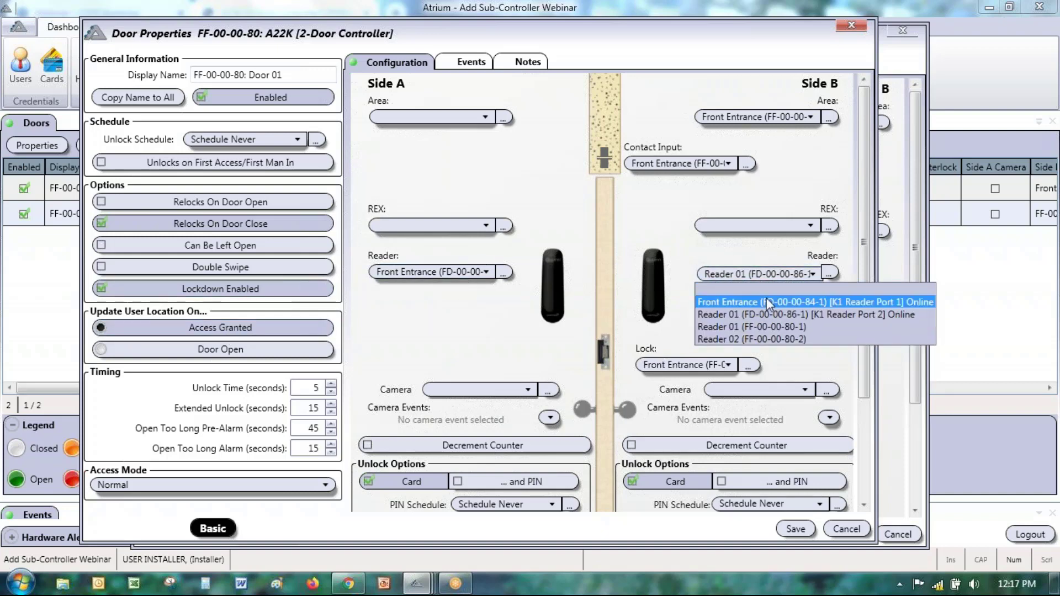
left_click(763, 288)
left_click(763, 227)
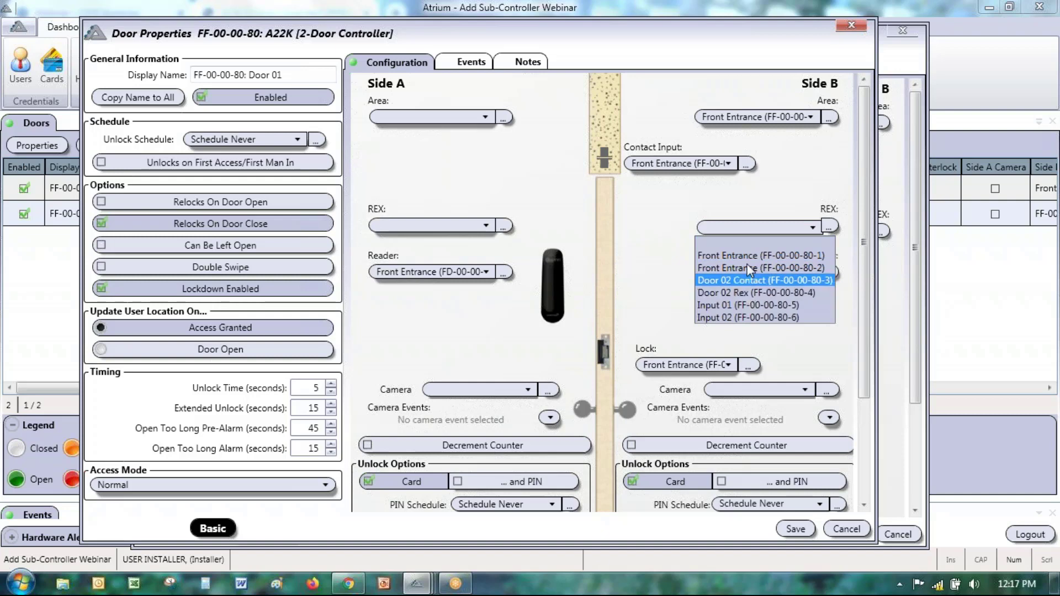
left_click(747, 257)
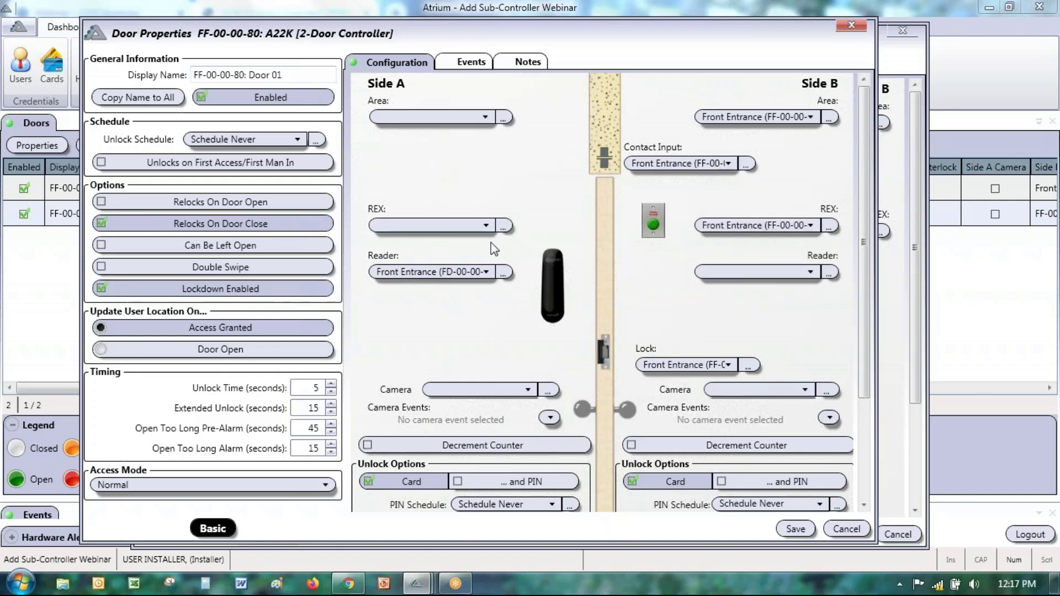
Assign Input 01 (FF-00-00-80-5) as the Side A REX of Door 01, and view the reader and contact input choices
left_click(489, 225)
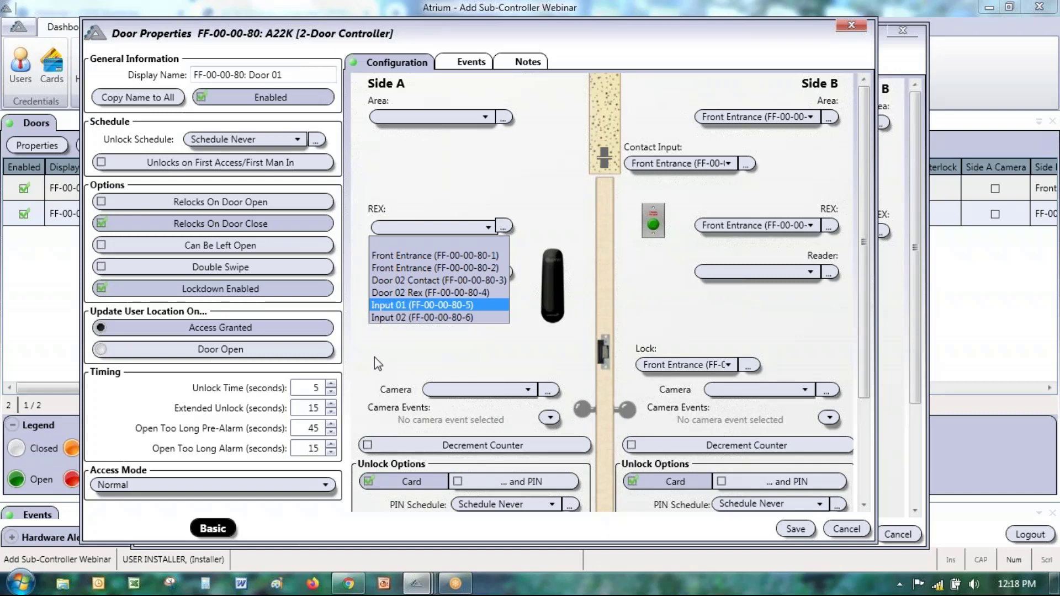
left_click(399, 306)
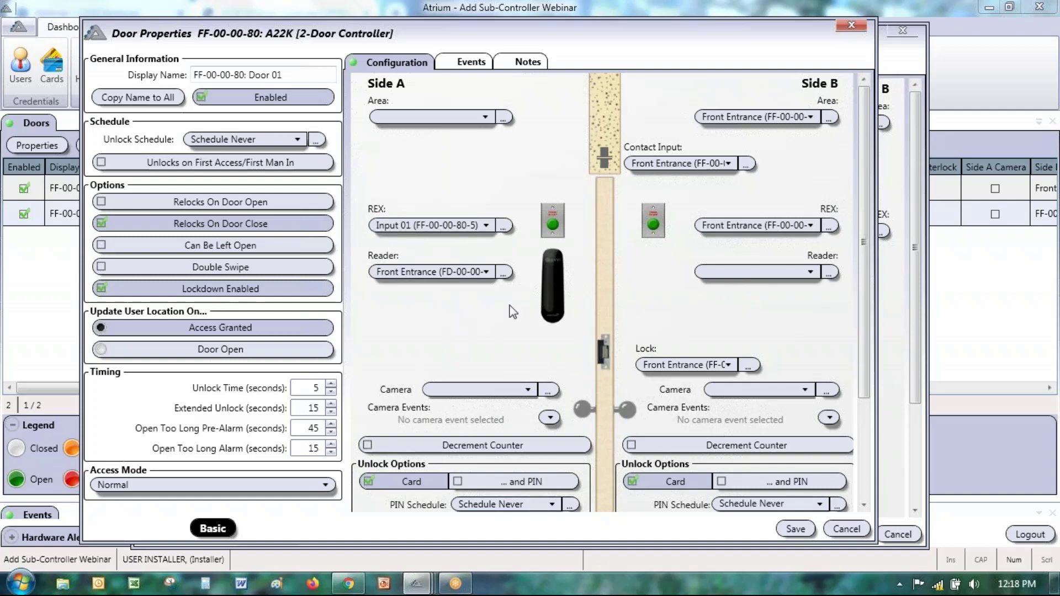
left_click(439, 275)
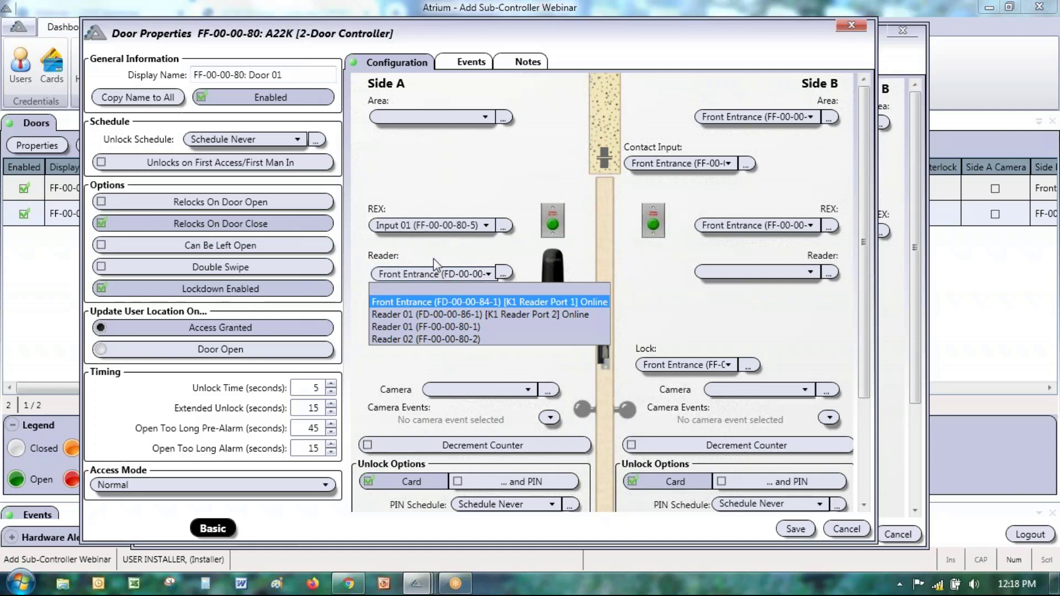
left_click(434, 286)
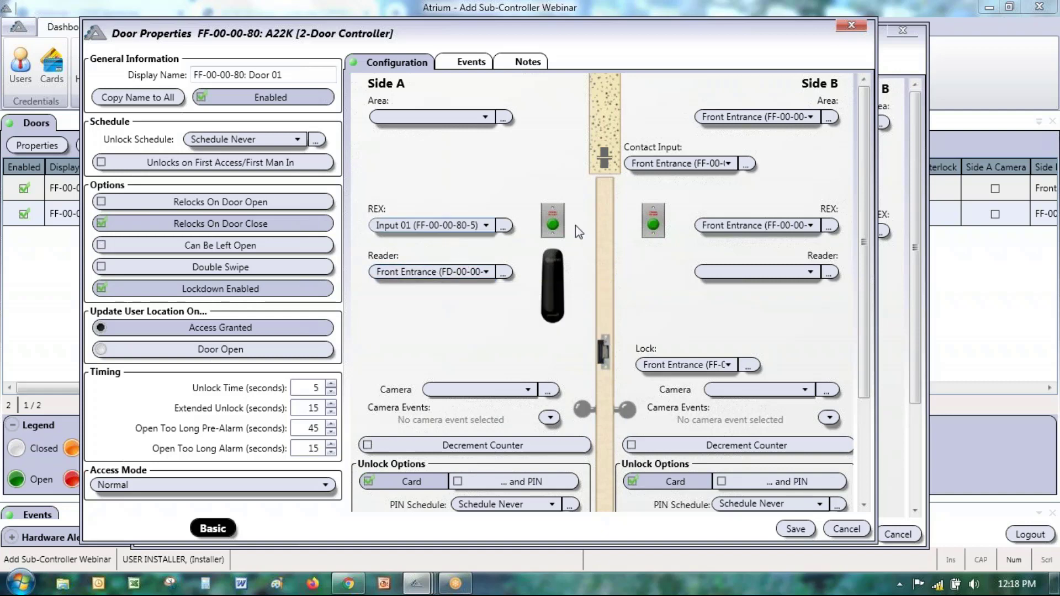
left_click(671, 165)
left_click(671, 178)
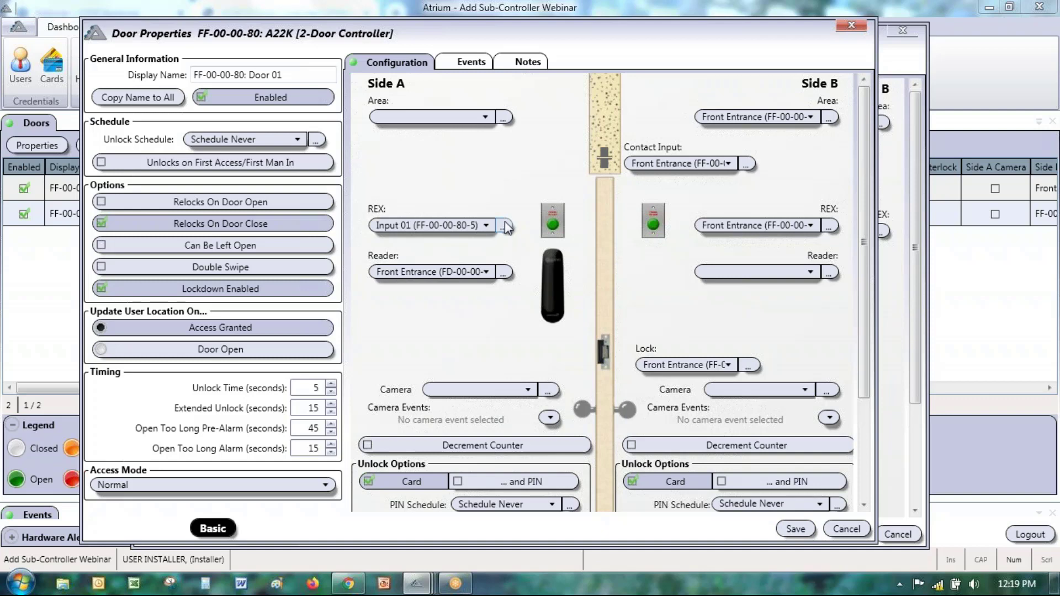
Clear the Side A REX and assign Input 01 (FF-00-00-80-5) to it again
left_click(485, 222)
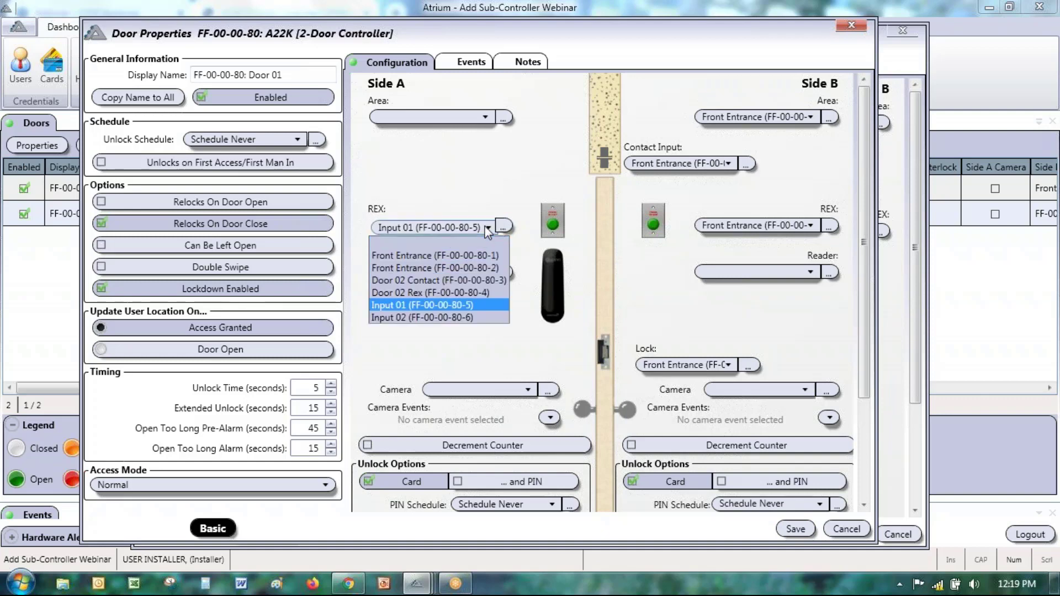
left_click(456, 242)
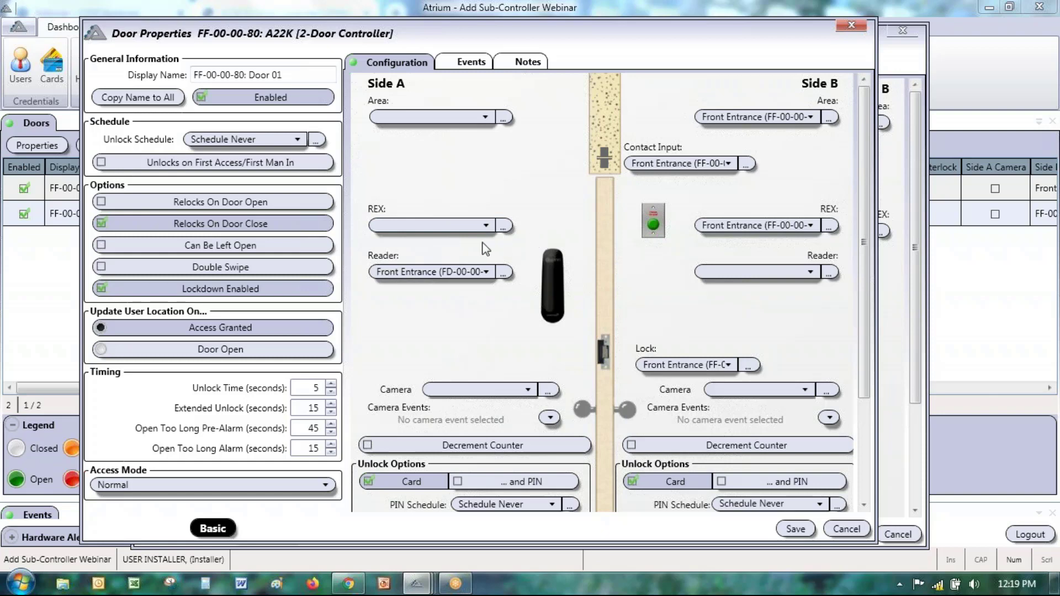
left_click(488, 227)
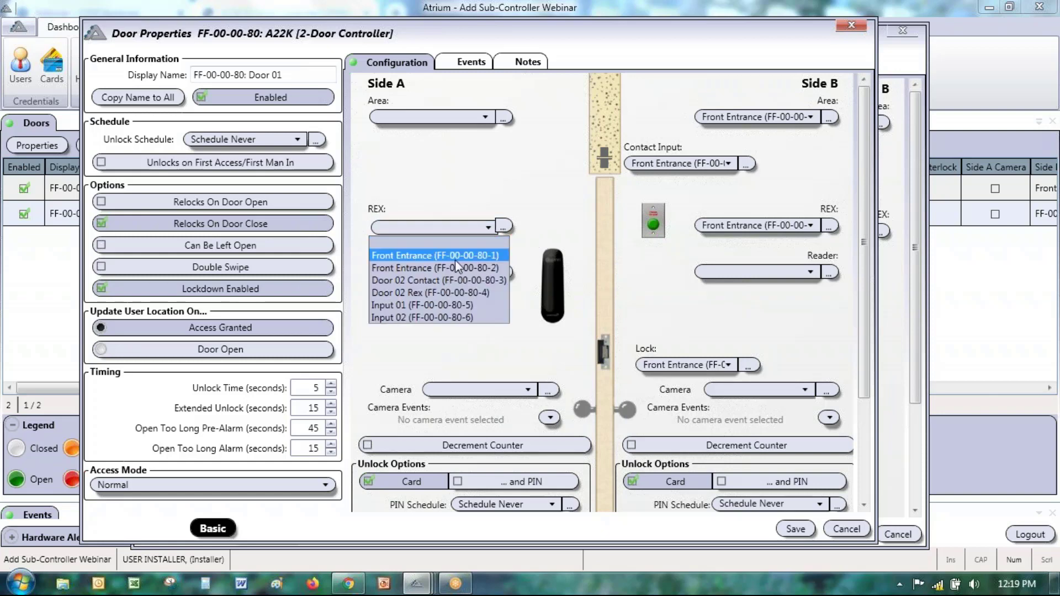
left_click(452, 306)
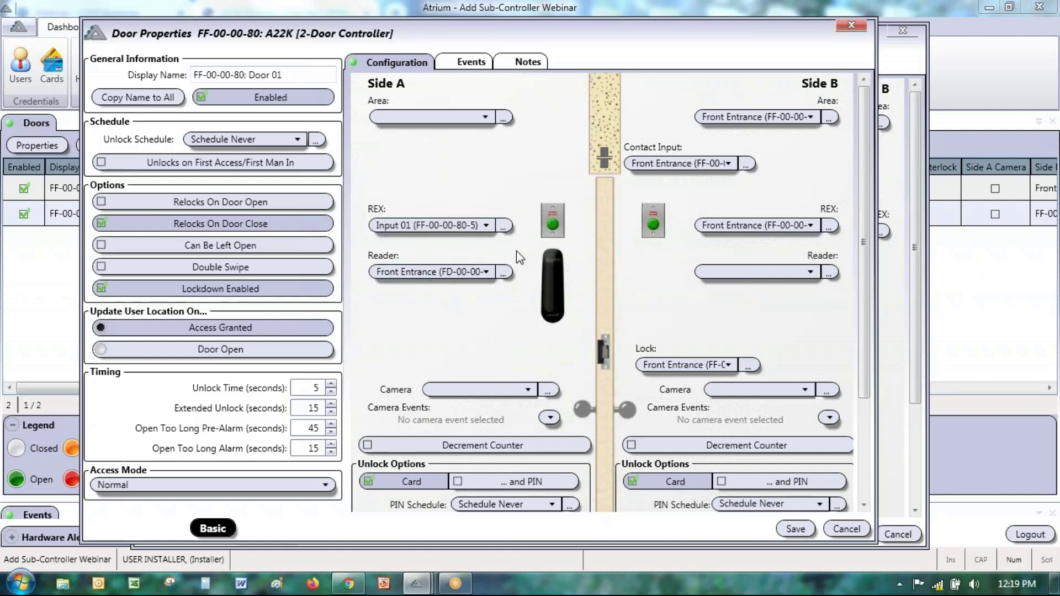
View the module and input selection for the Side A REX without changing it, and clear the Side A REX
left_click(504, 227)
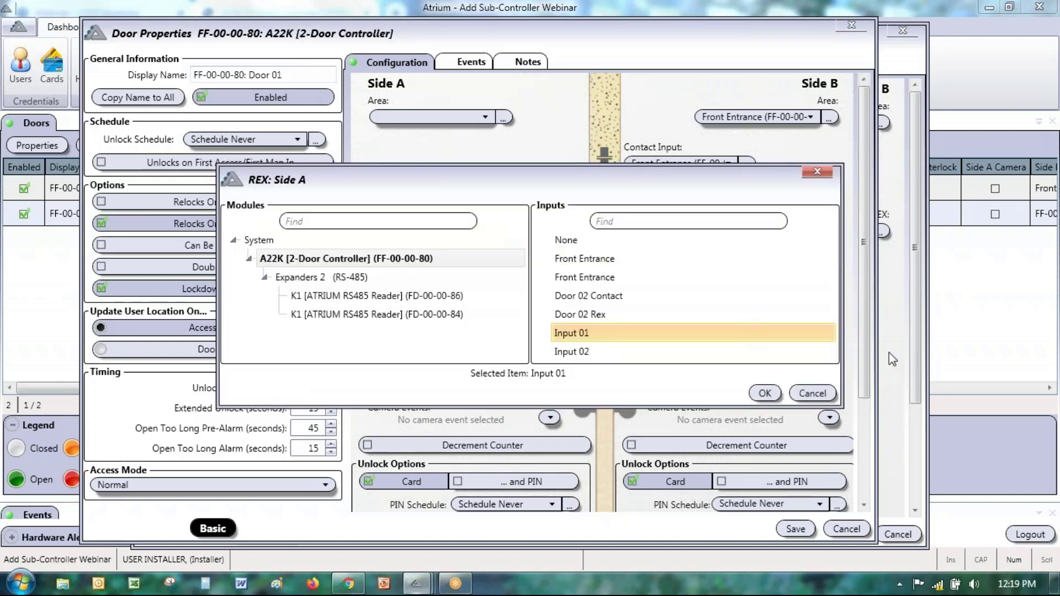
left_click(813, 393)
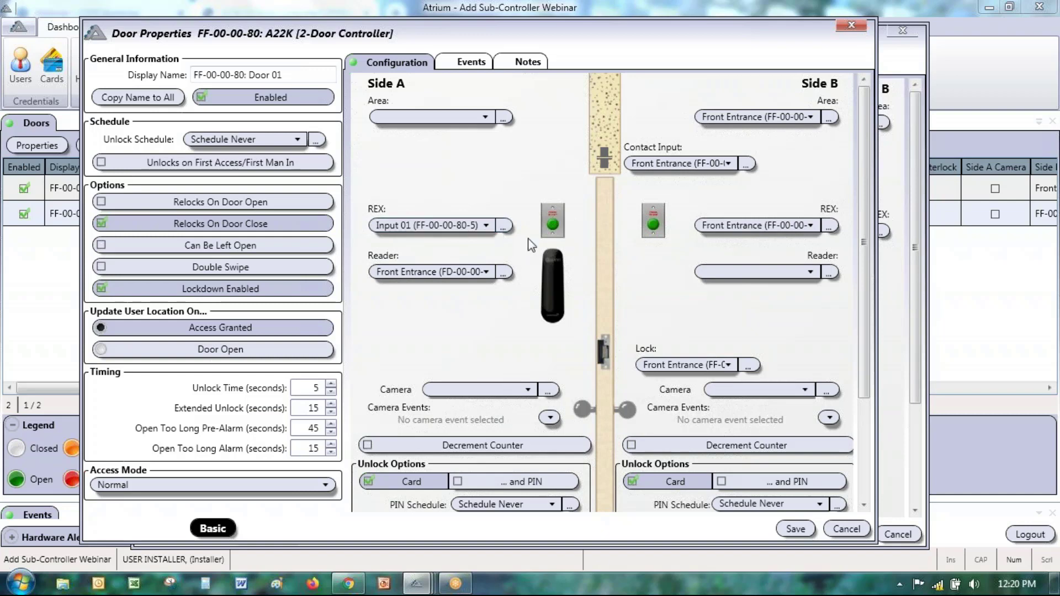
left_click(488, 226)
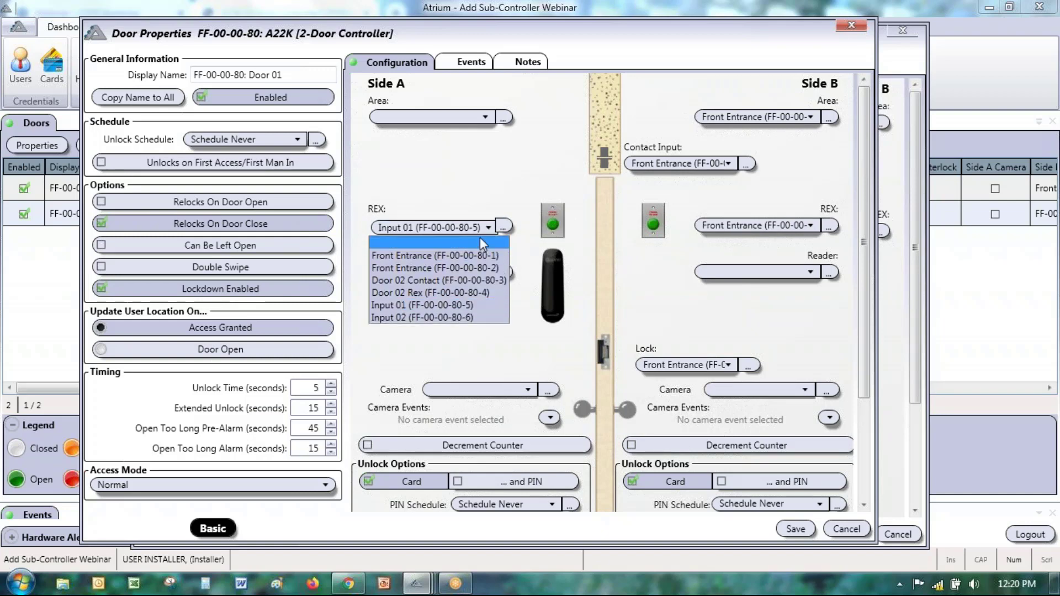
left_click(481, 241)
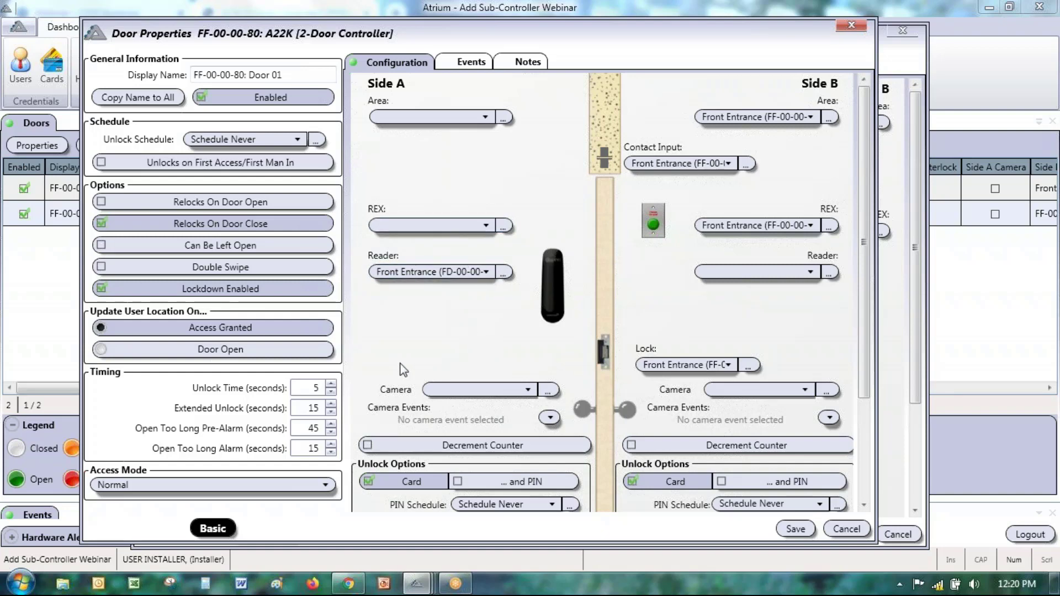
Review the lock and Side A reader choices of Door 01, keeping Front Entrance for both, and close its properties without saving
mouse_move(409, 38)
left_mouse_down()
mouse_move(476, 72)
mouse_move(500, 62)
mouse_move(422, 23)
left_mouse_up()
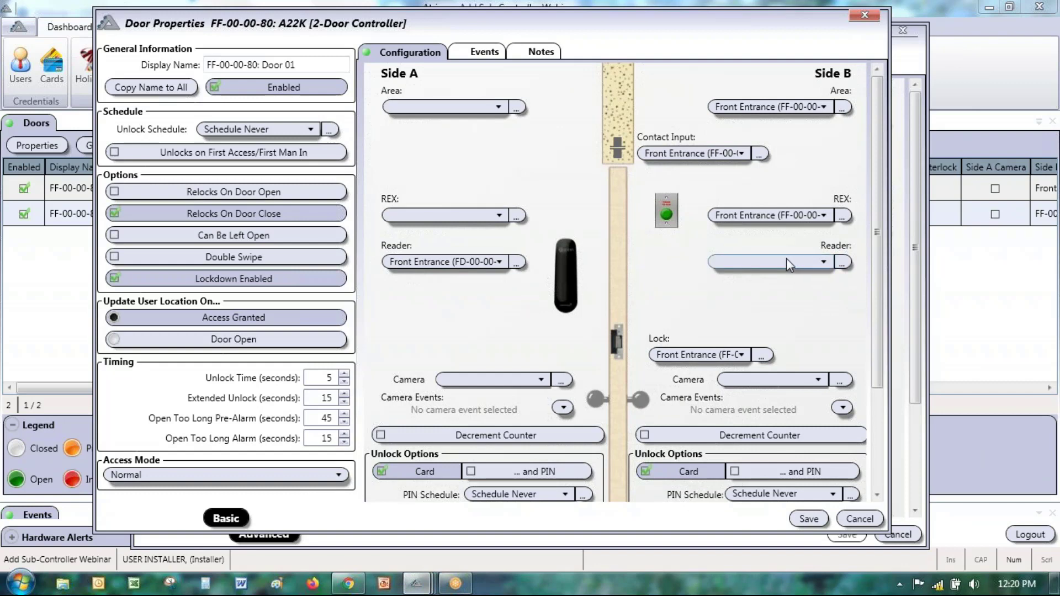
left_click(666, 356)
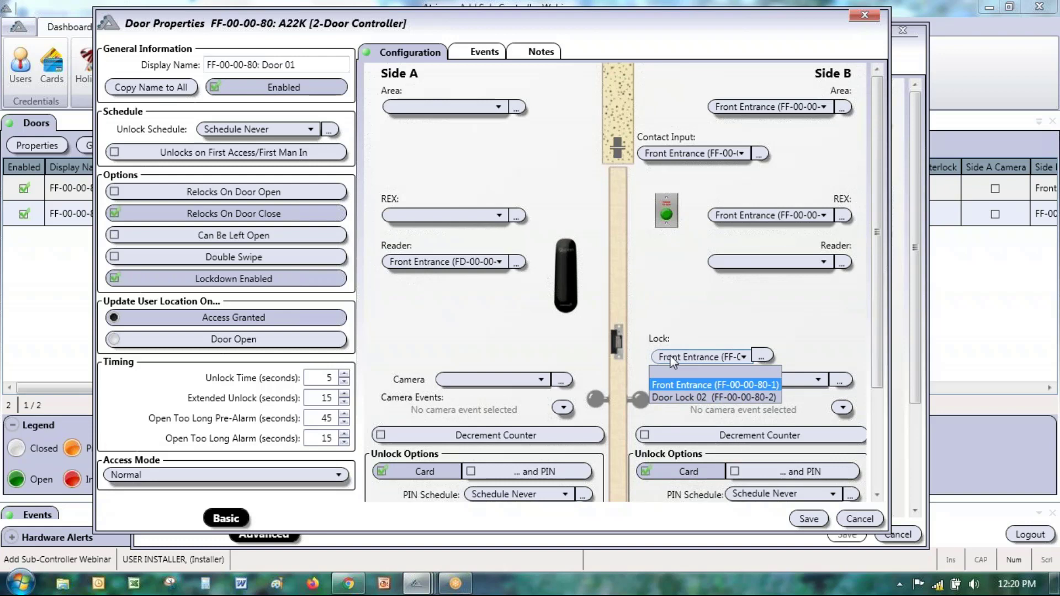
left_click(661, 324)
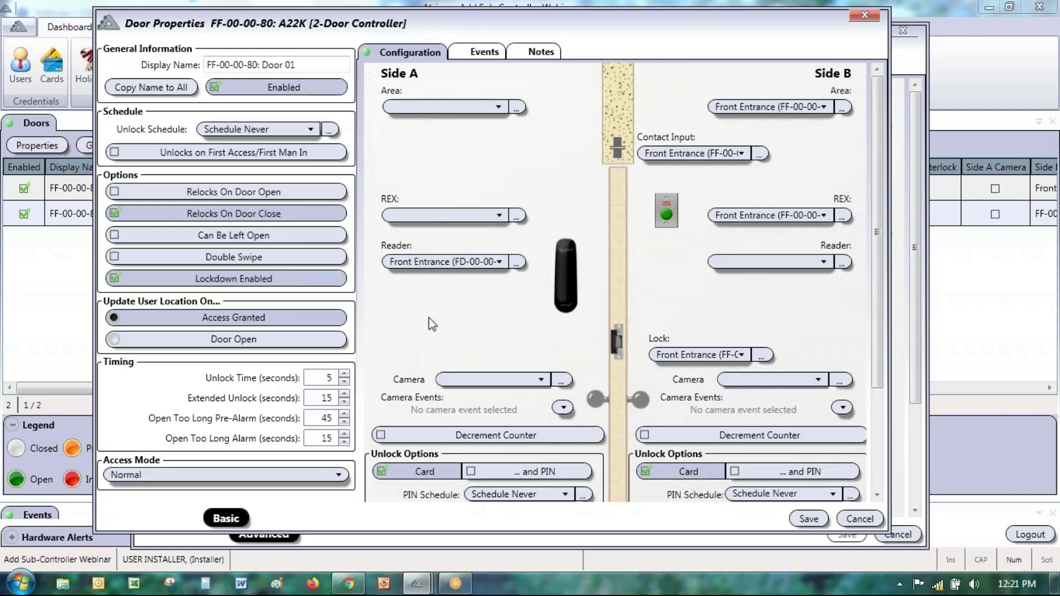
left_click(499, 263)
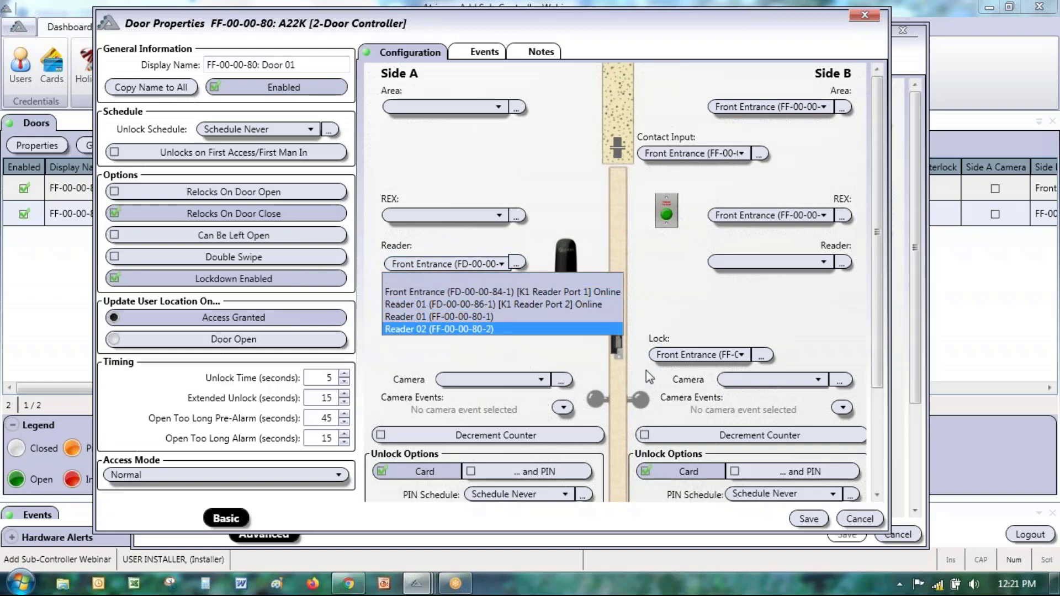
left_click(686, 357)
left_click(686, 357)
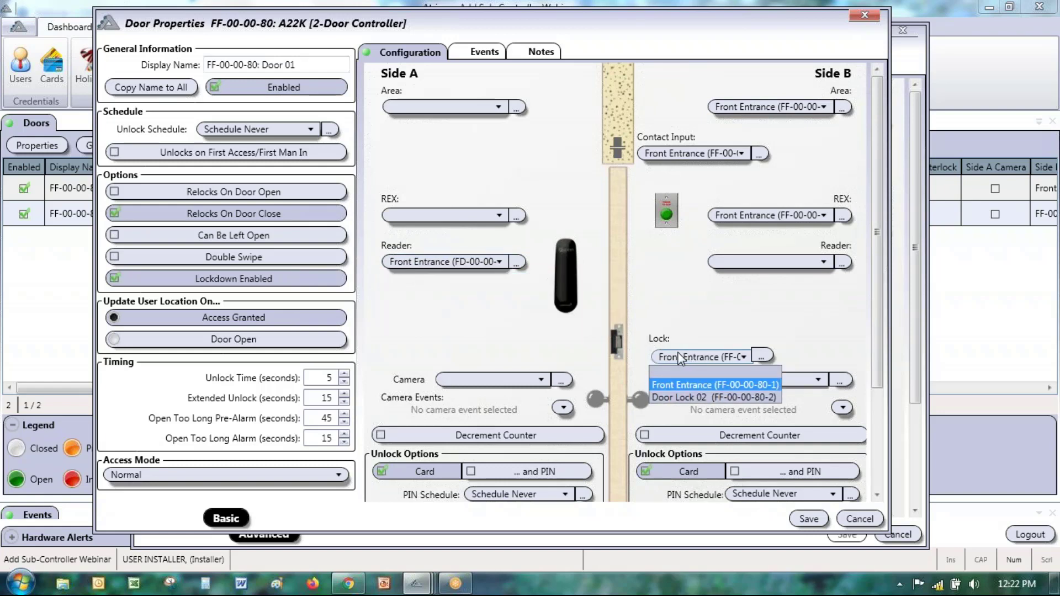
left_click(694, 384)
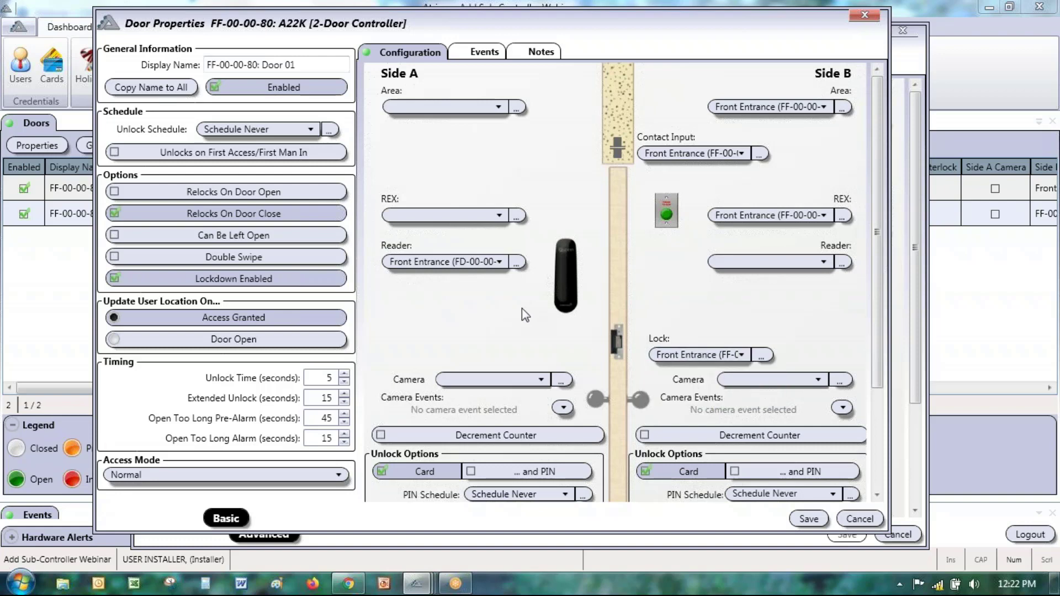
left_click(457, 263)
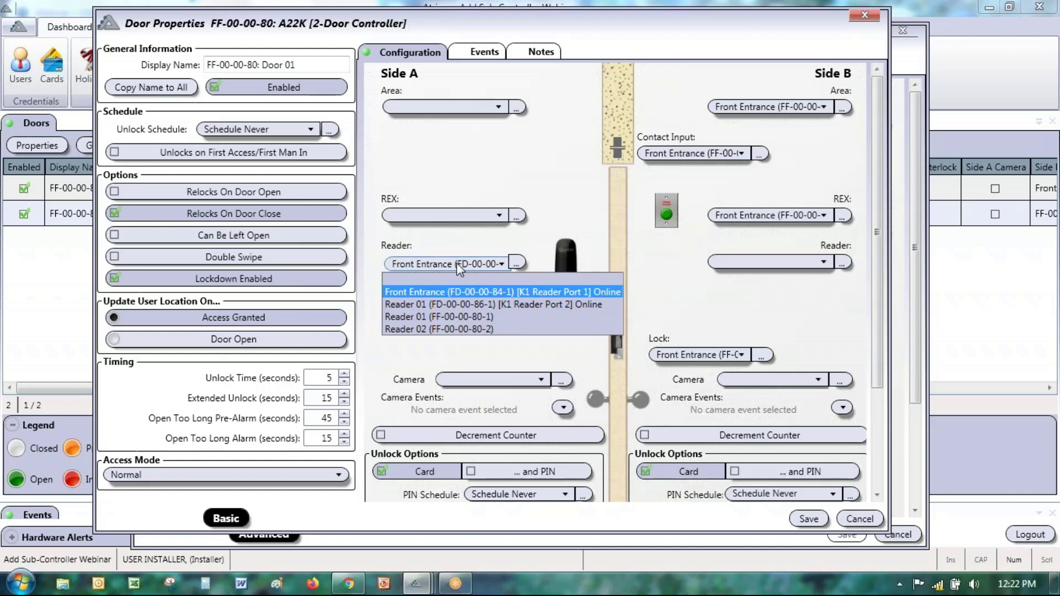
left_click(732, 360)
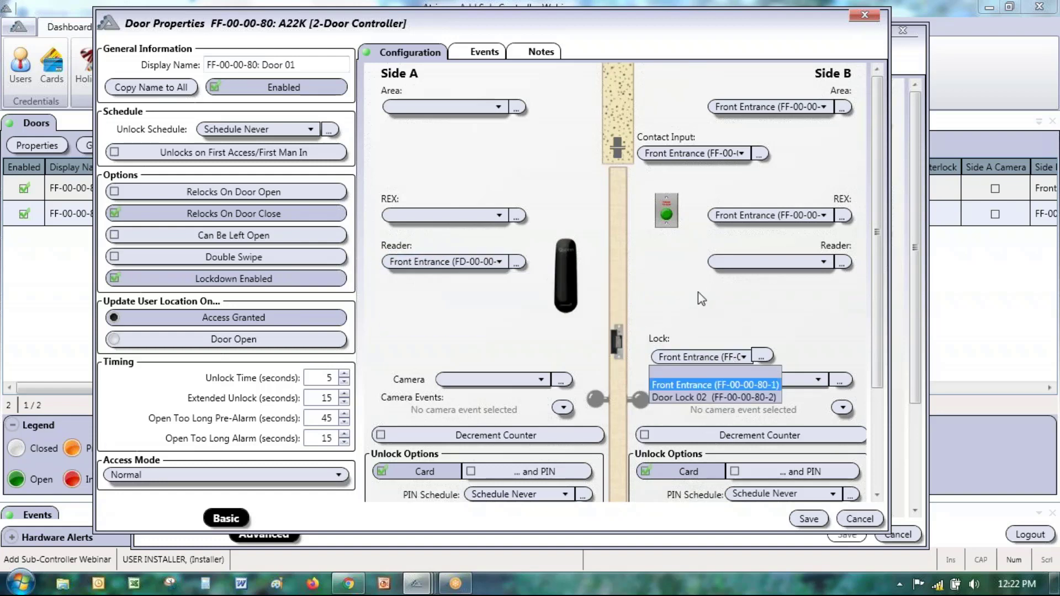
left_click(484, 302)
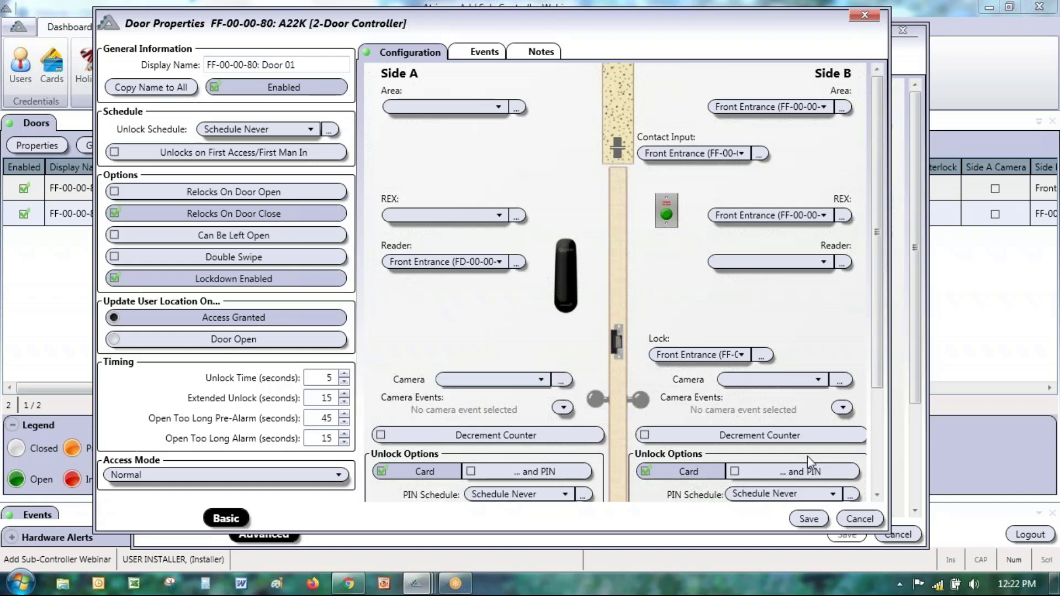
left_click(857, 519)
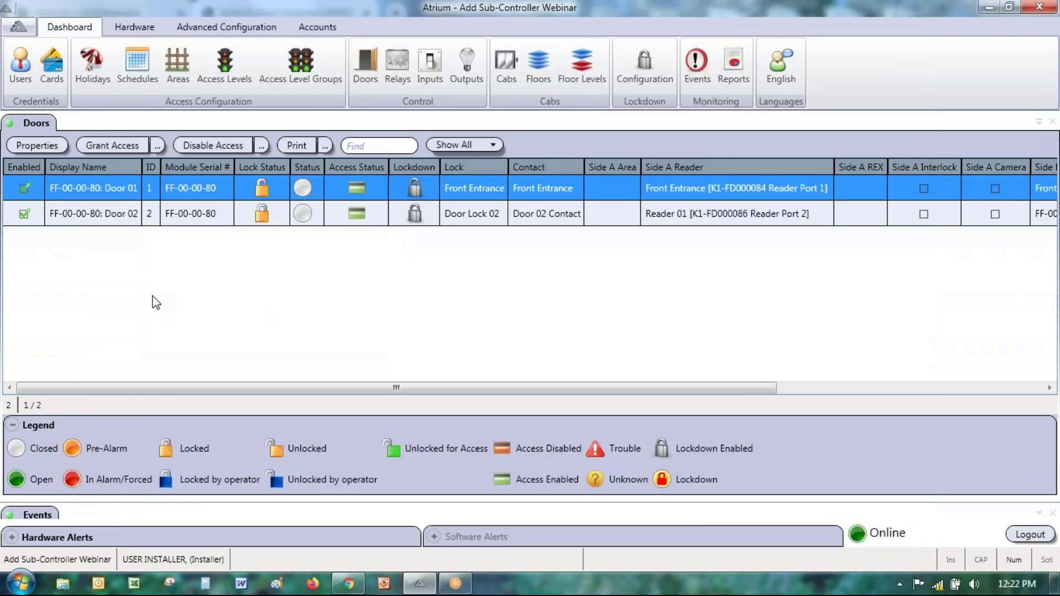
Add a camera named Dootr Camera to the A22K 2-Door Controller in the system overview and save it
left_click(134, 27)
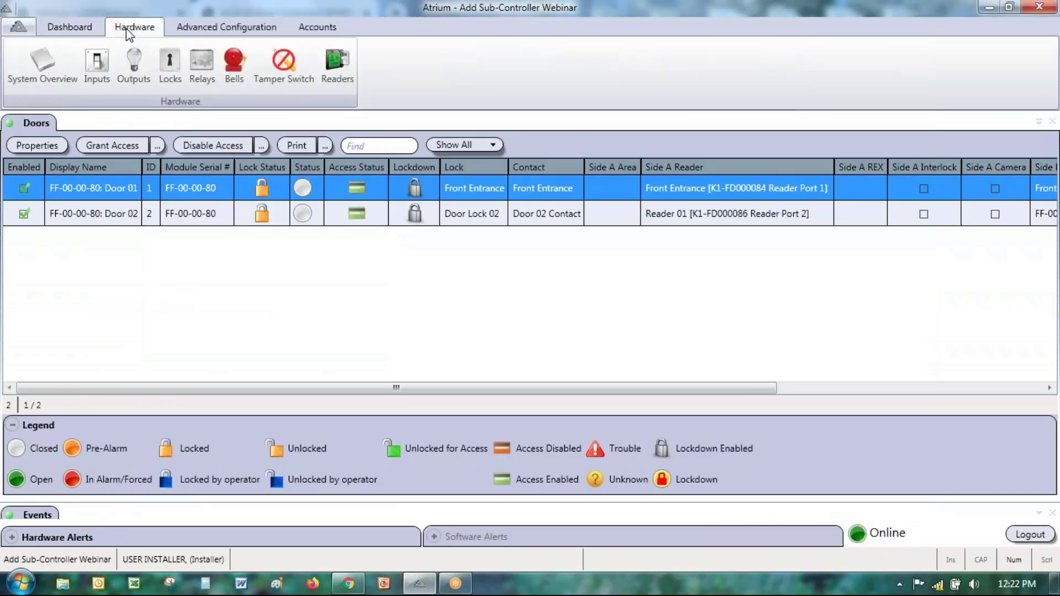
left_click(41, 72)
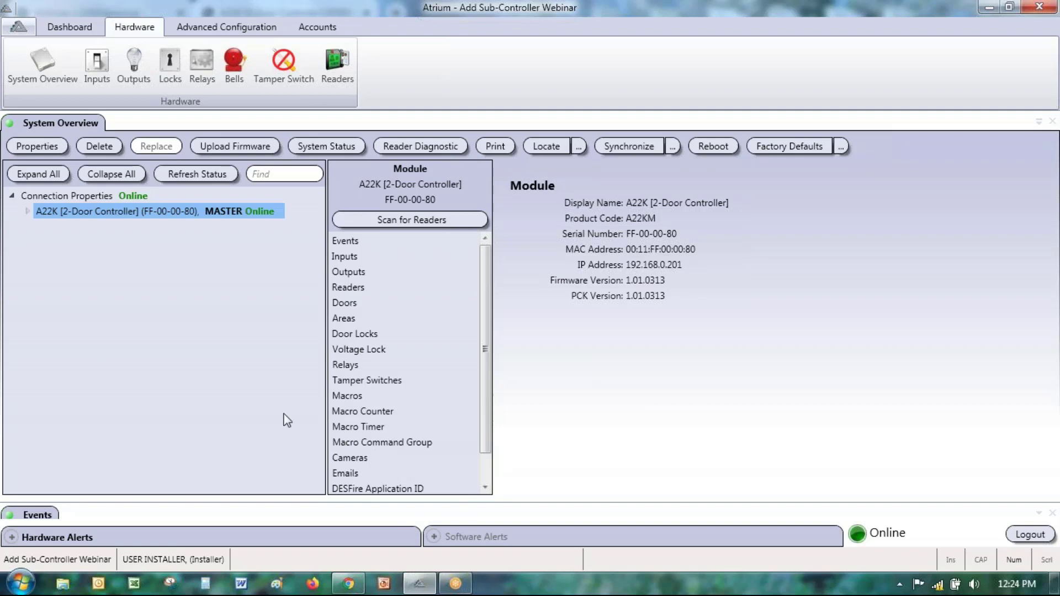
left_click(334, 459)
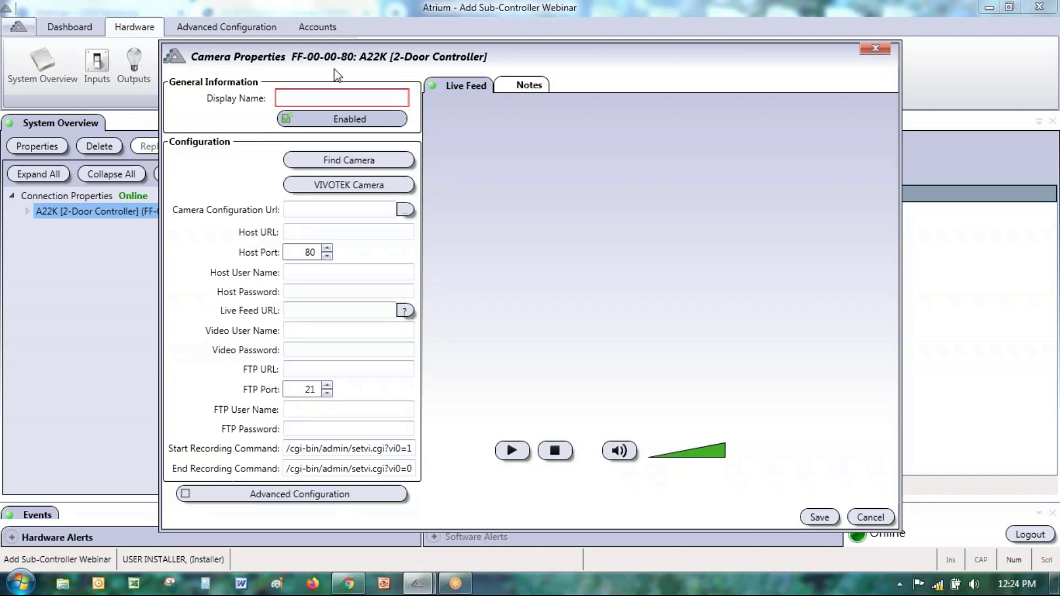
type("Dootr Camera")
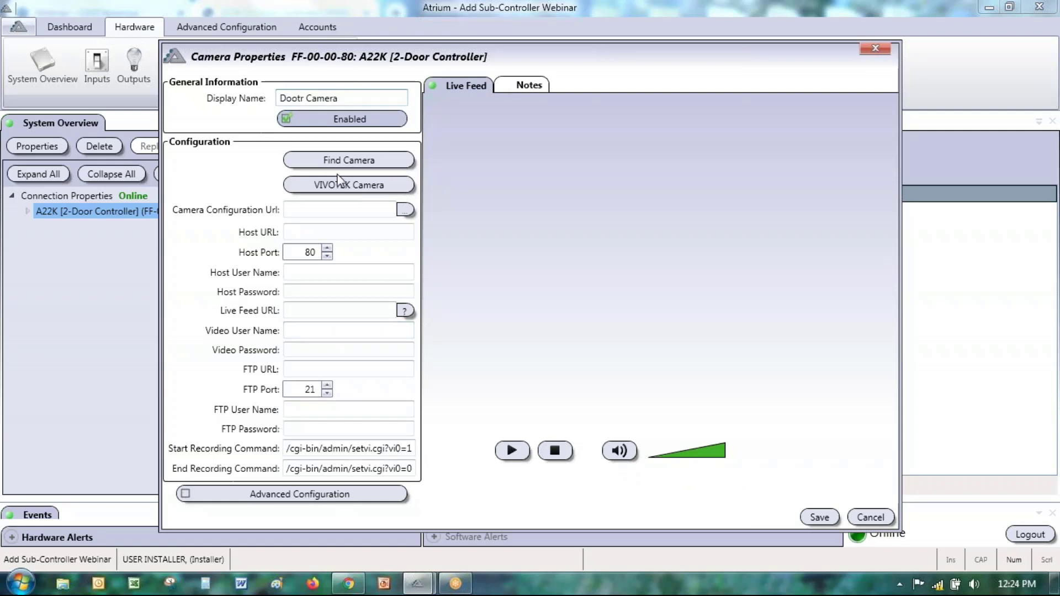
left_click(820, 518)
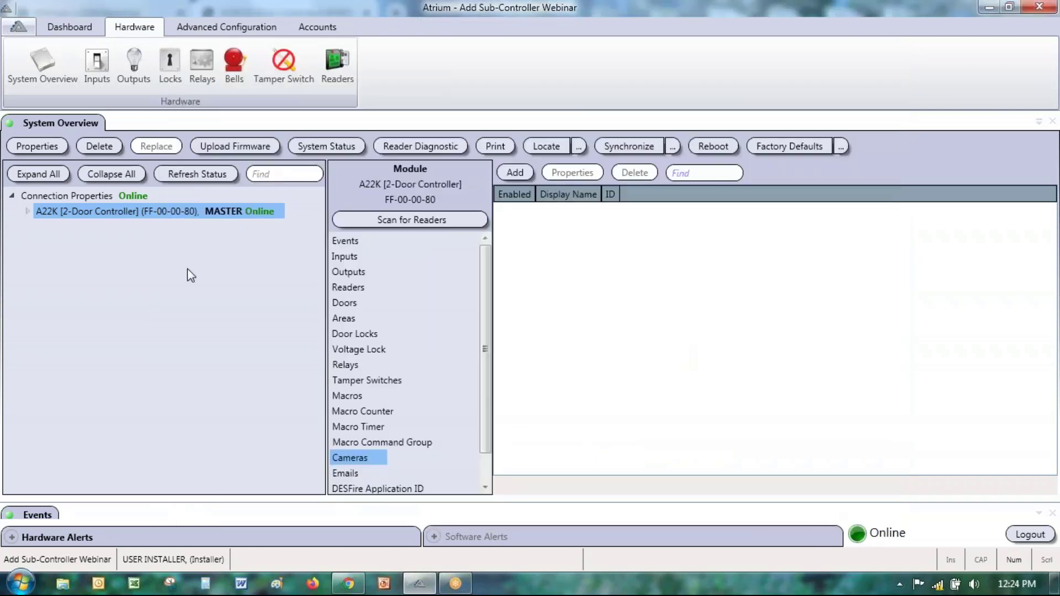
Reopen Door 01's properties with advanced settings and assign Dootr Camera (FF-00-00-80-1) as the Side A camera
left_click(70, 26)
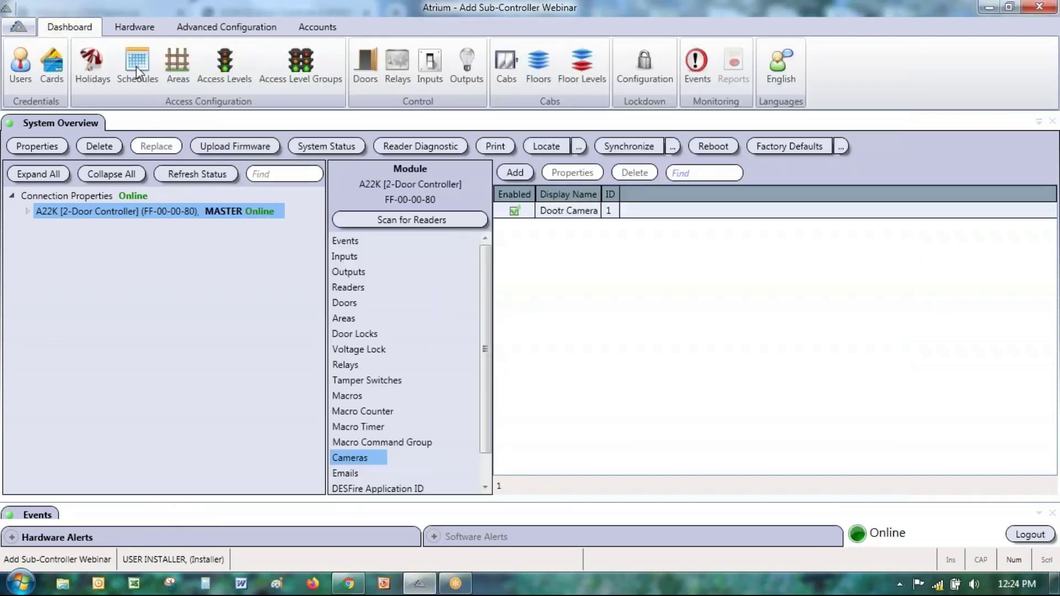
left_click(364, 78)
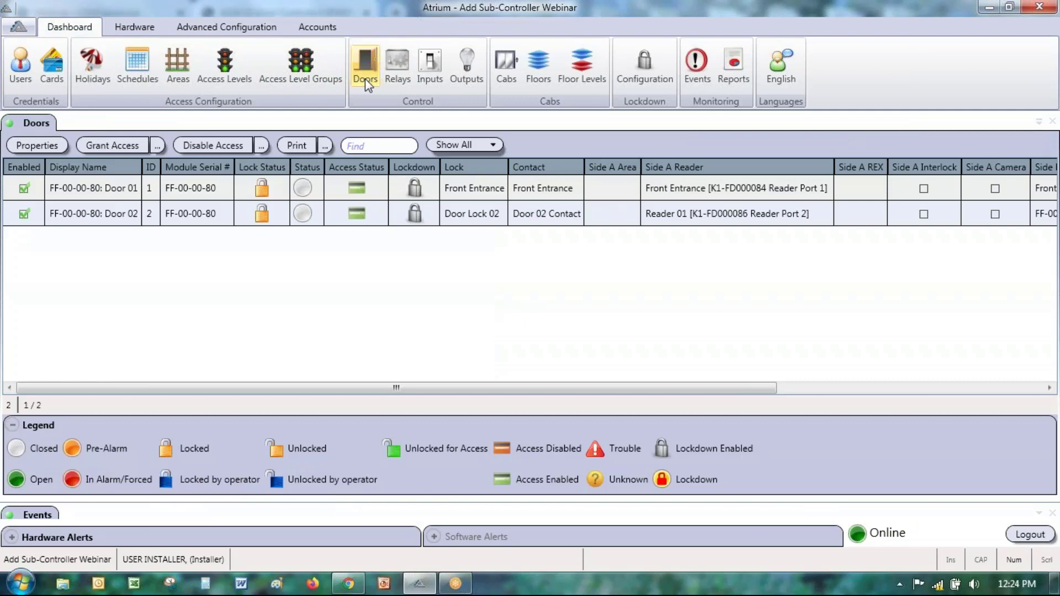
left_click(71, 193)
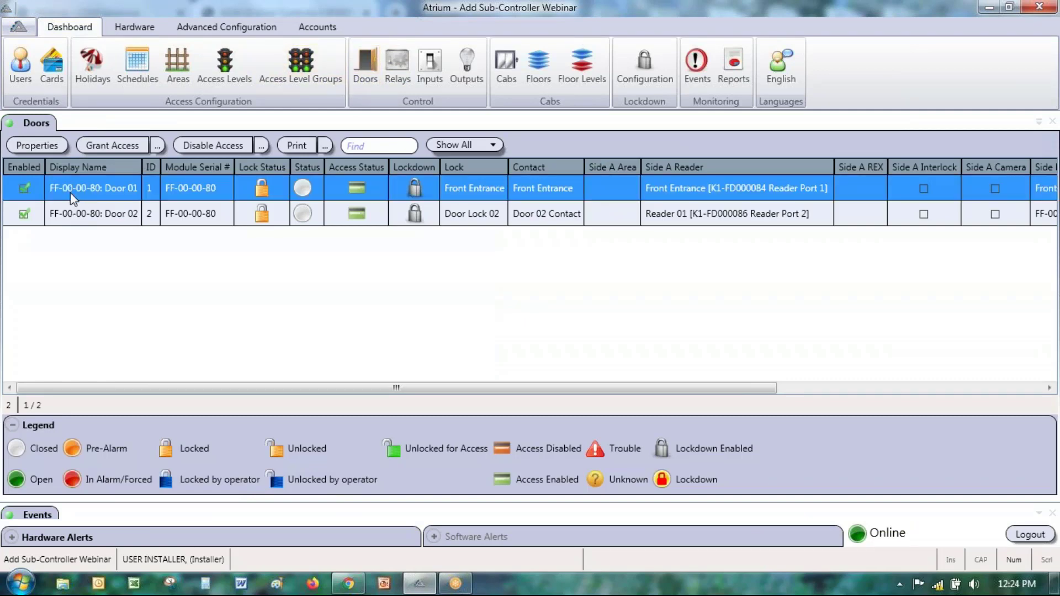
double_click(71, 191)
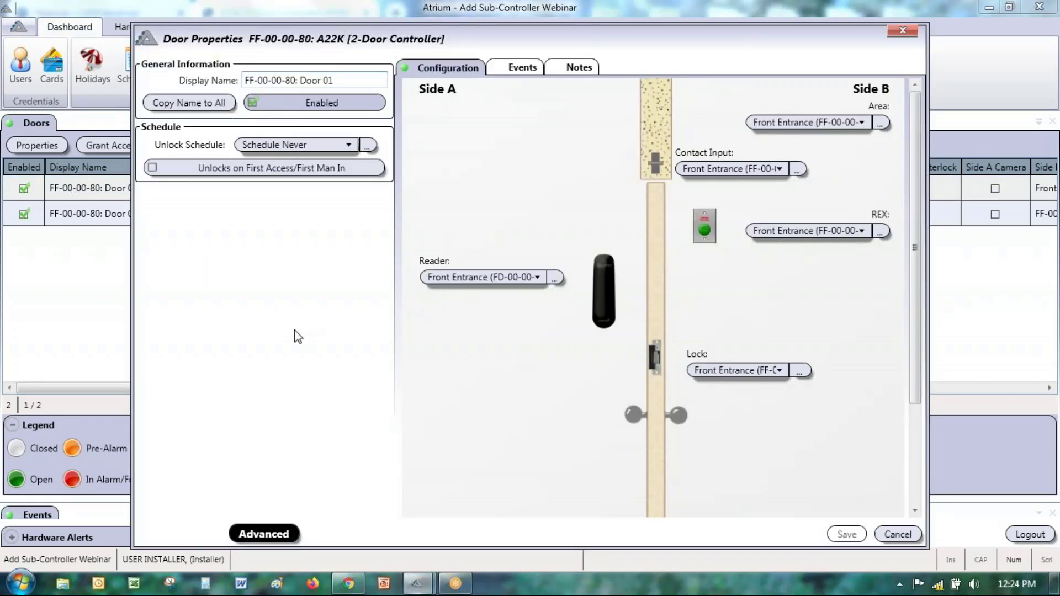
left_click(257, 537)
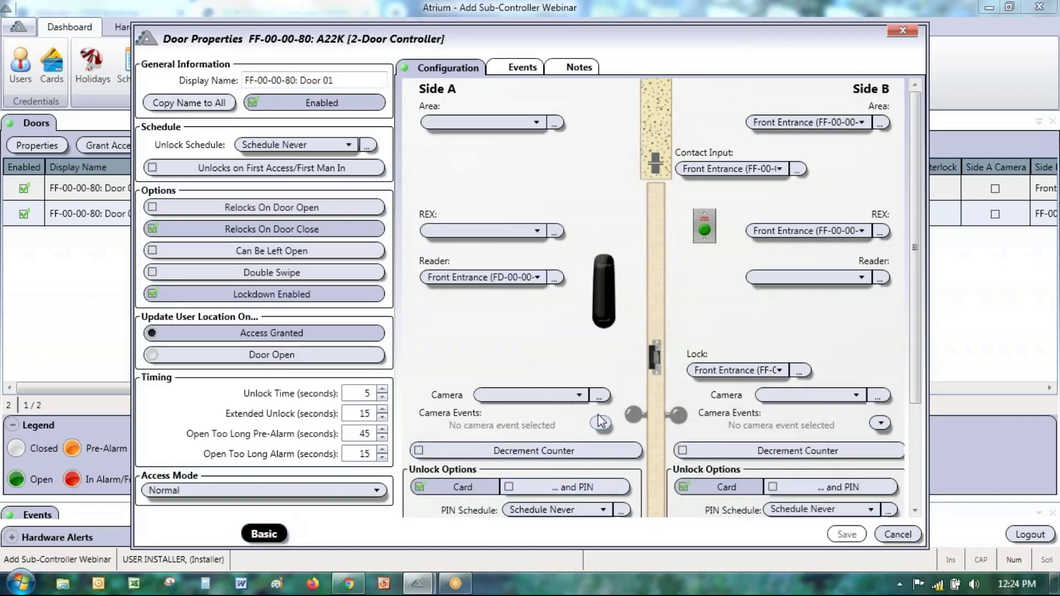
left_click(583, 397)
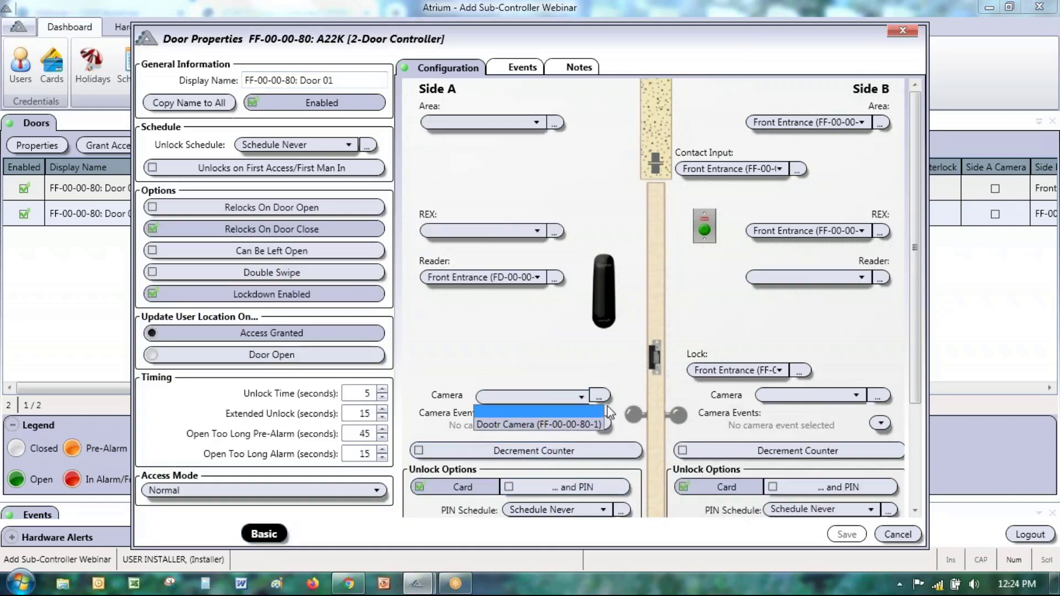
left_click(568, 425)
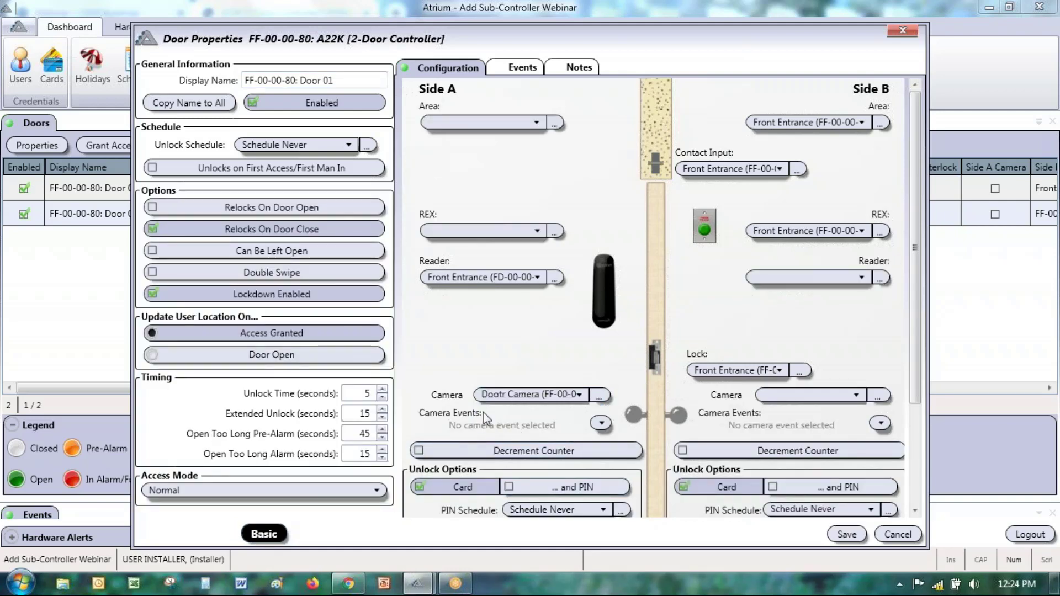
Select Door Forced, Door Open too Long and Door Trouble (Contact) as the Side A camera events of Door 01
left_click(598, 426)
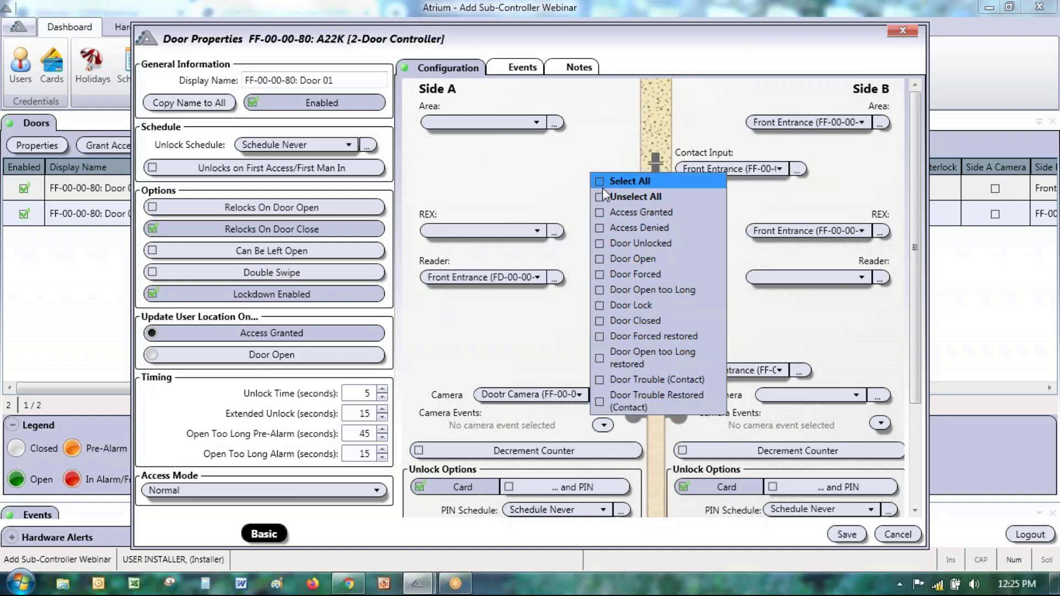
left_click(602, 273)
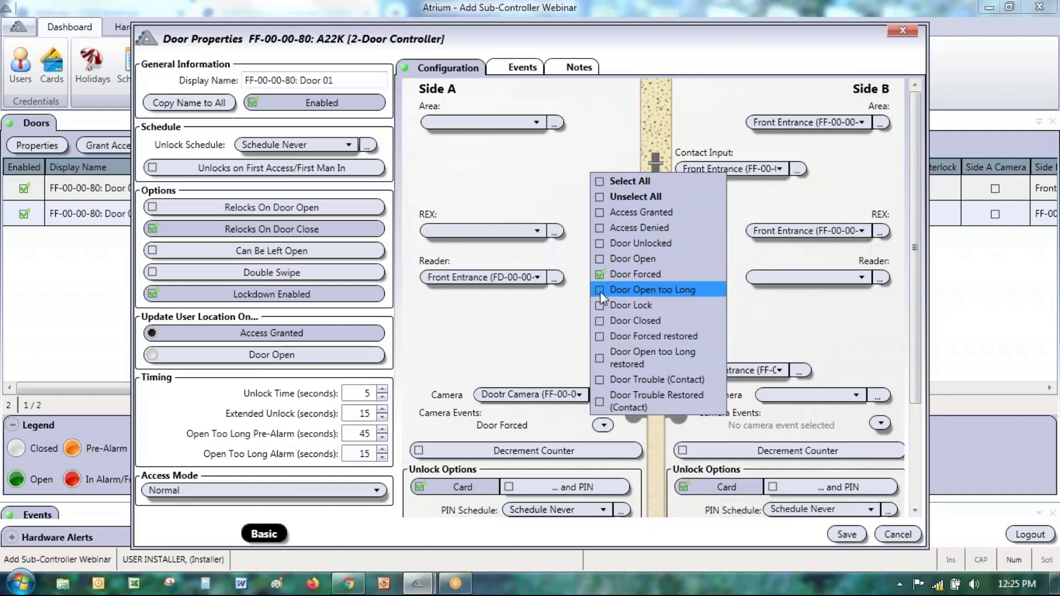
left_click(601, 290)
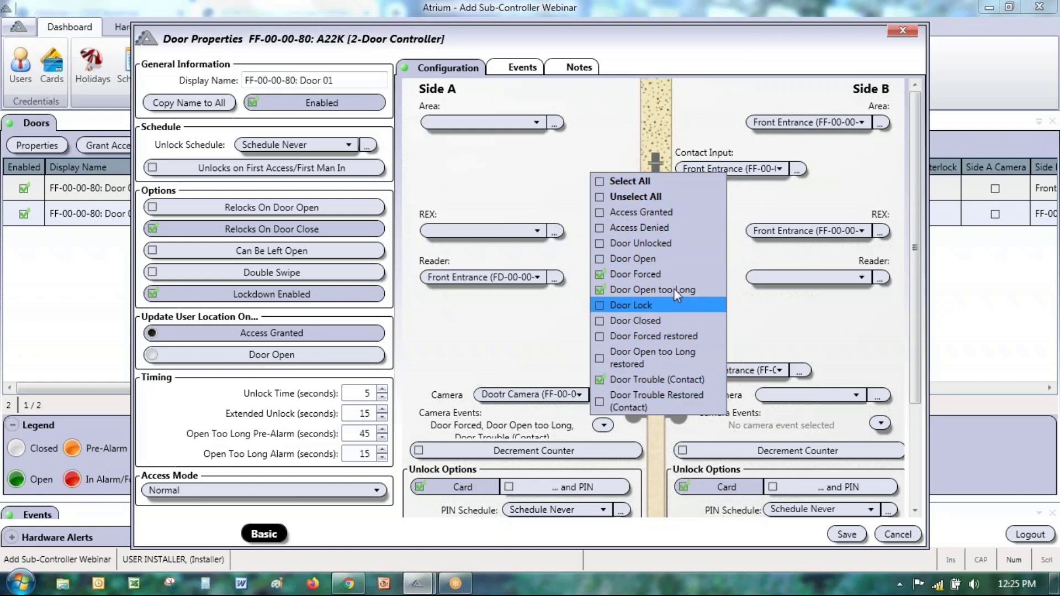
left_click(518, 336)
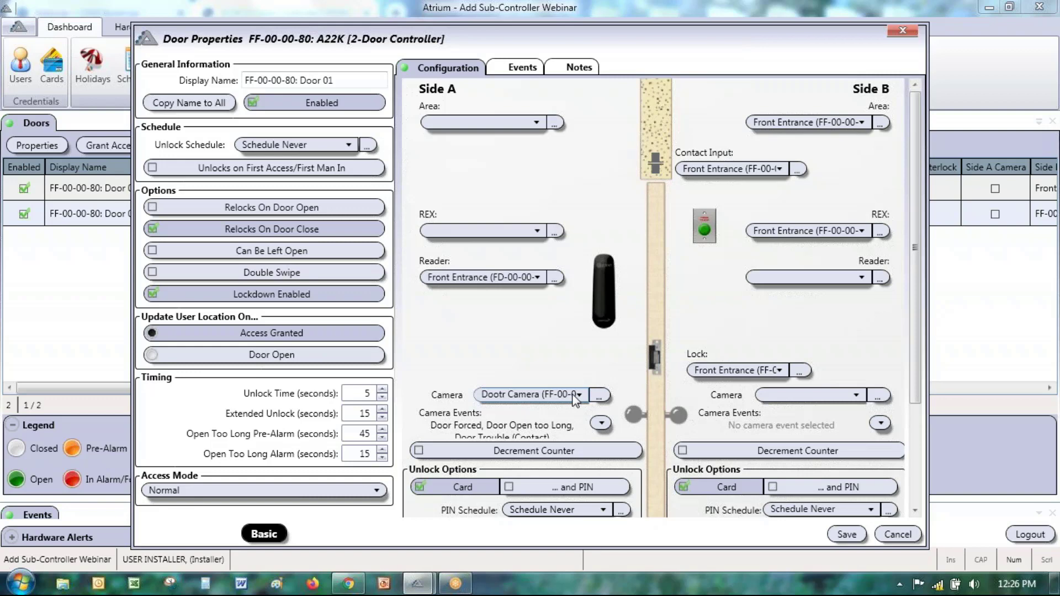
Review the Side B camera choices of Door 01, leaving the camera unassigned
scroll(577, 261, "down", 3)
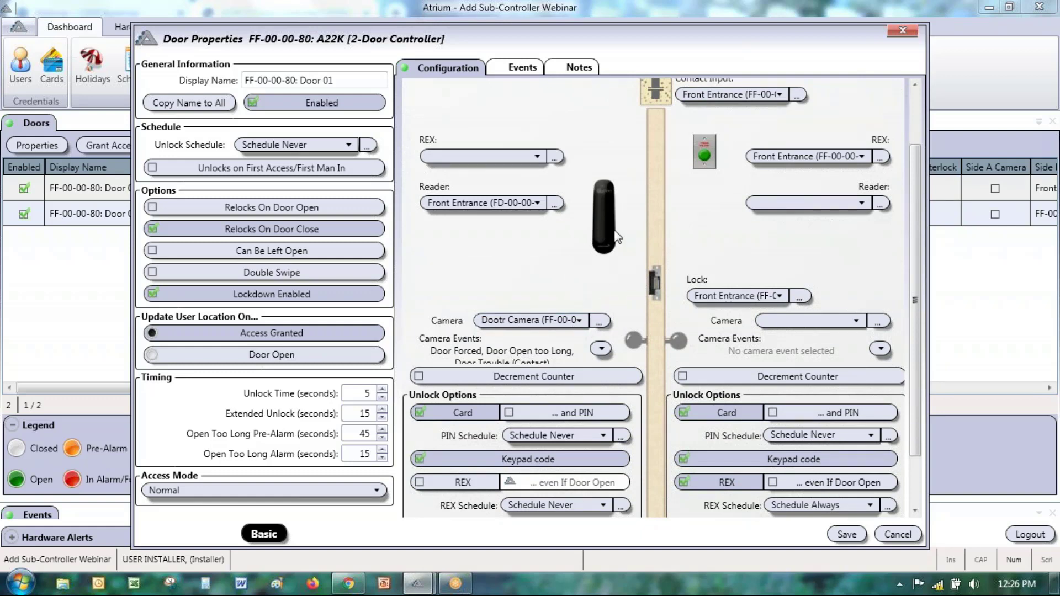
left_click(817, 322)
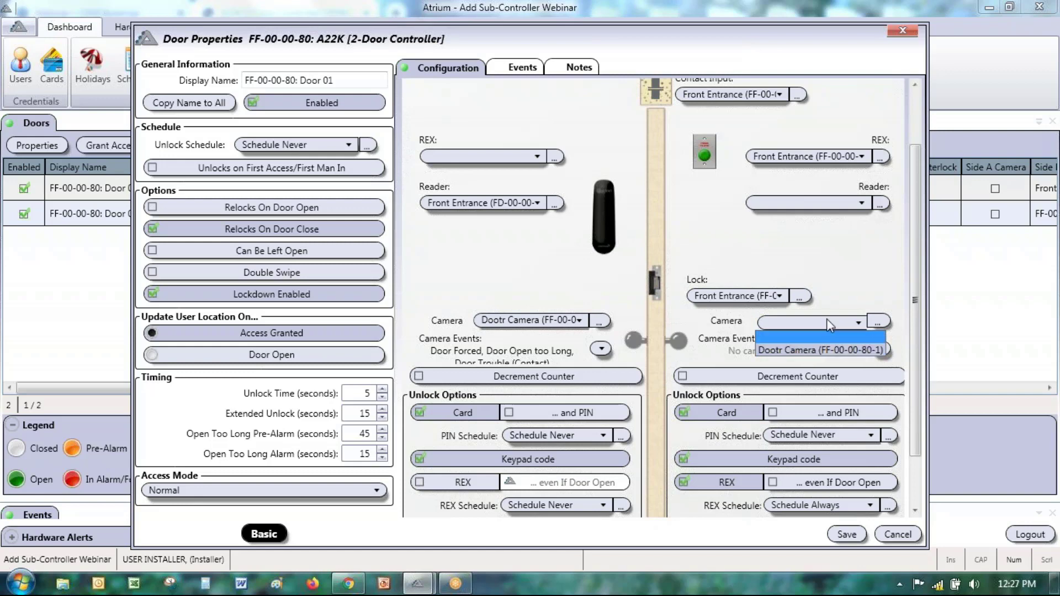
left_click(822, 257)
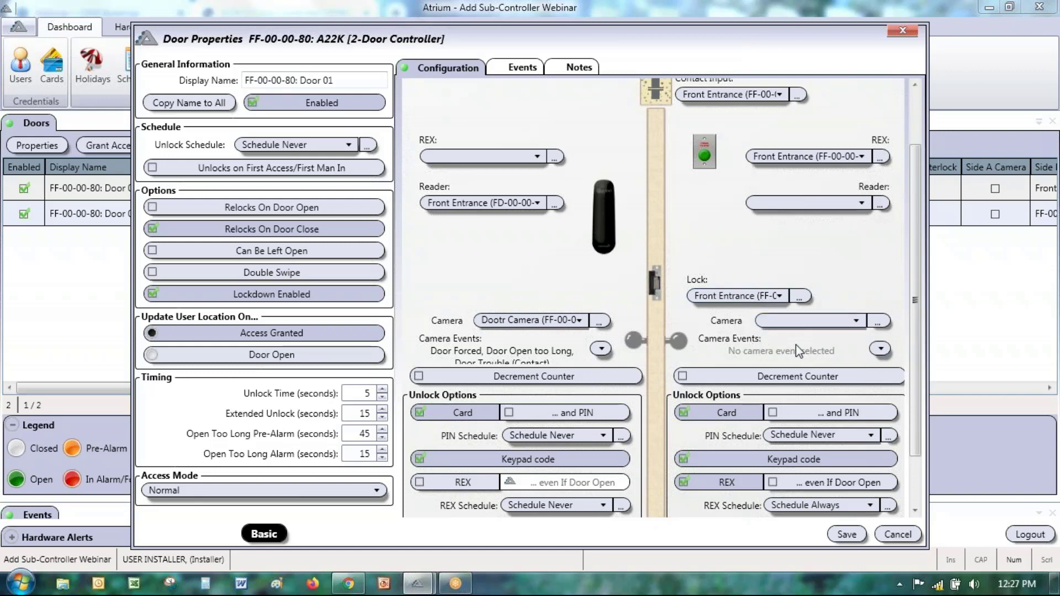
Turn the Side A Decrement Counter on and off again, and close Door 01's properties without saving
left_click(418, 379)
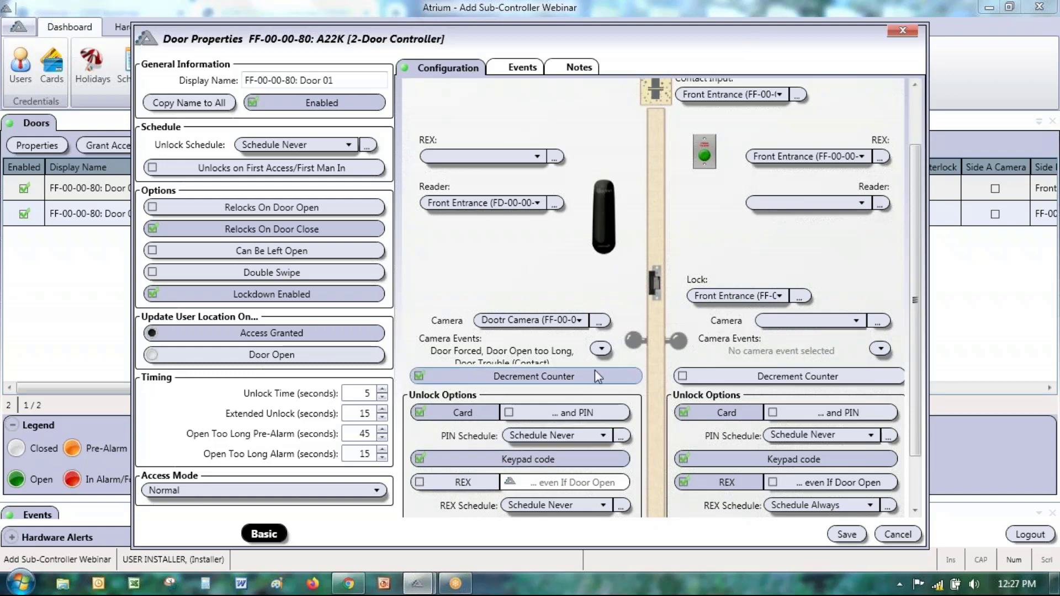
left_click(419, 376)
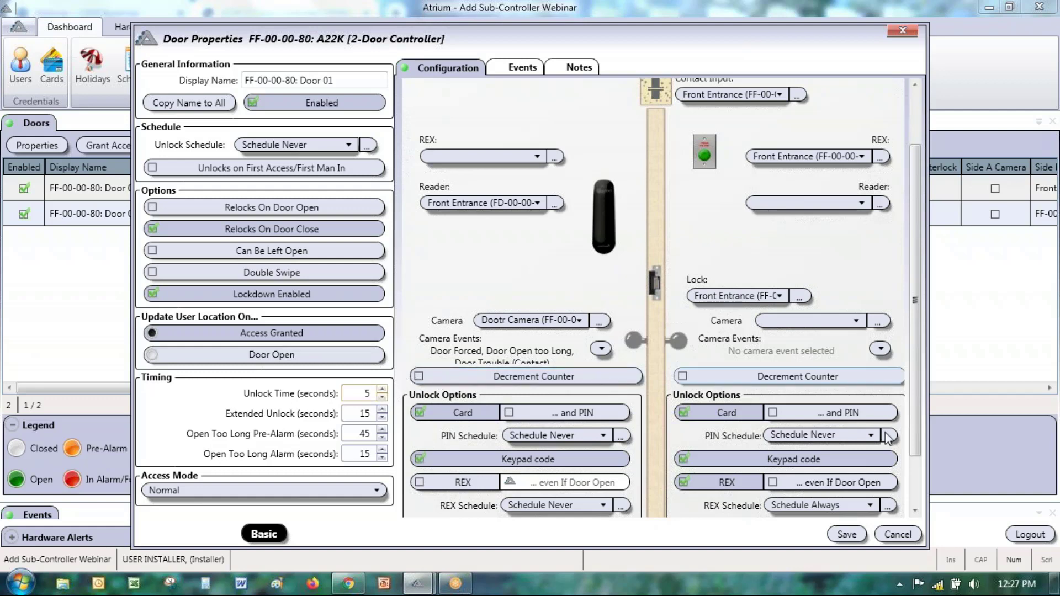
left_click(898, 534)
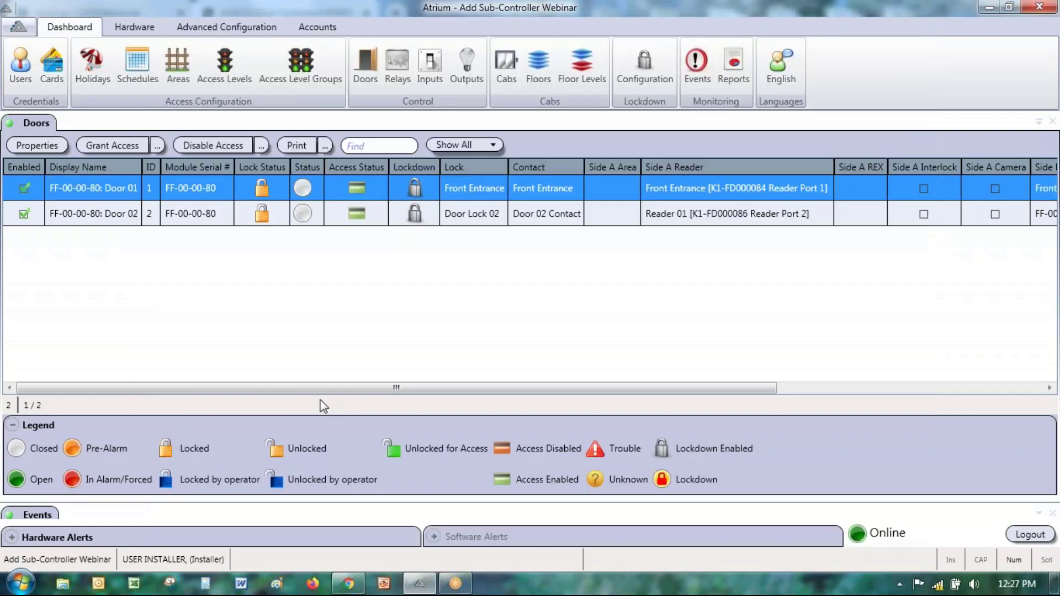
Open the ADMINISTRATOR user's properties, enable the user's counter and set its value to 15
left_click(21, 83)
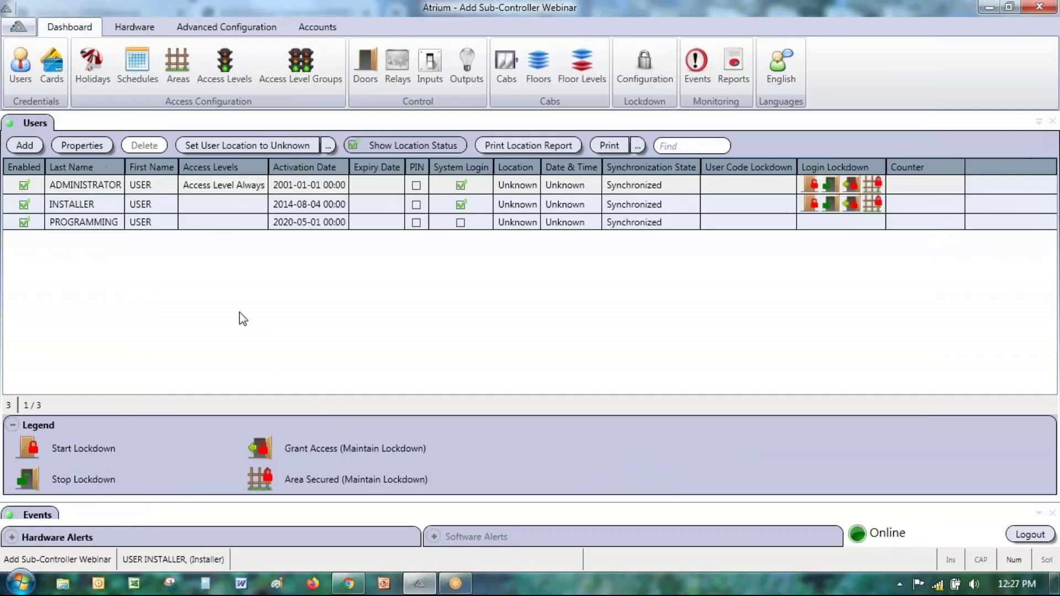
double_click(69, 185)
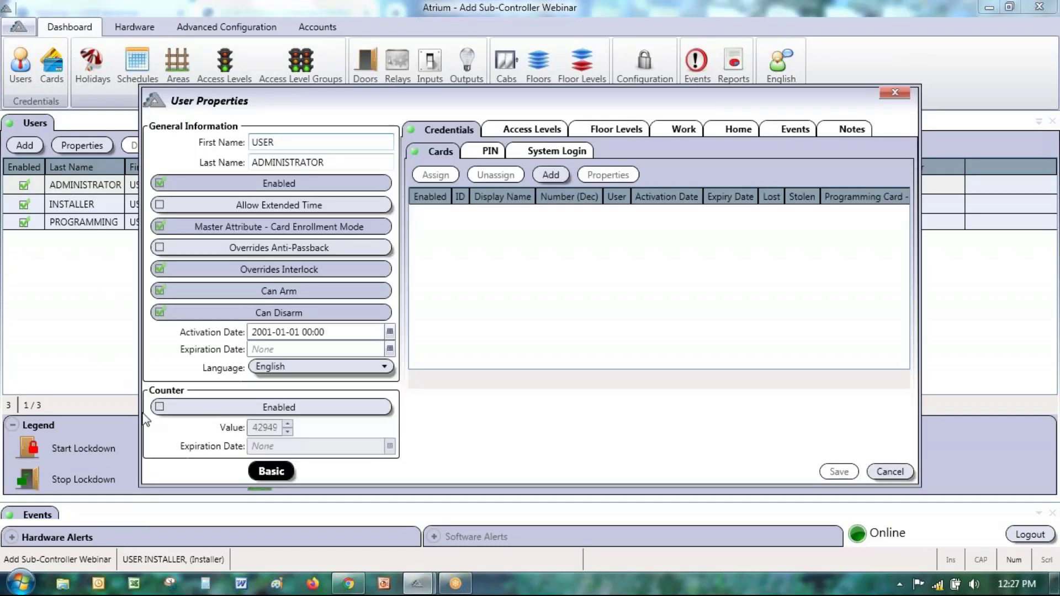
left_click(160, 409)
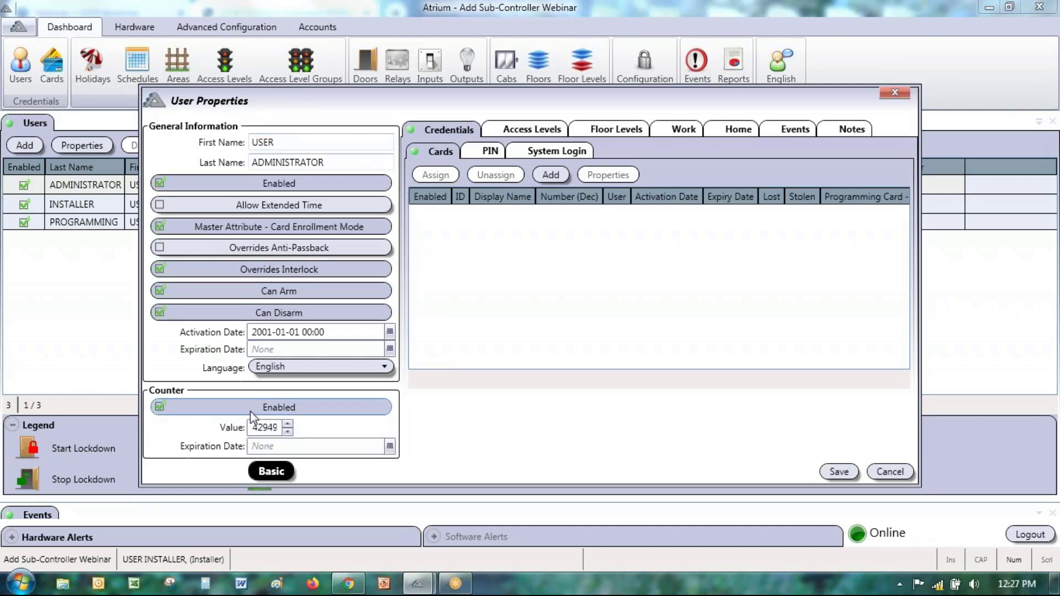
double_click(257, 431)
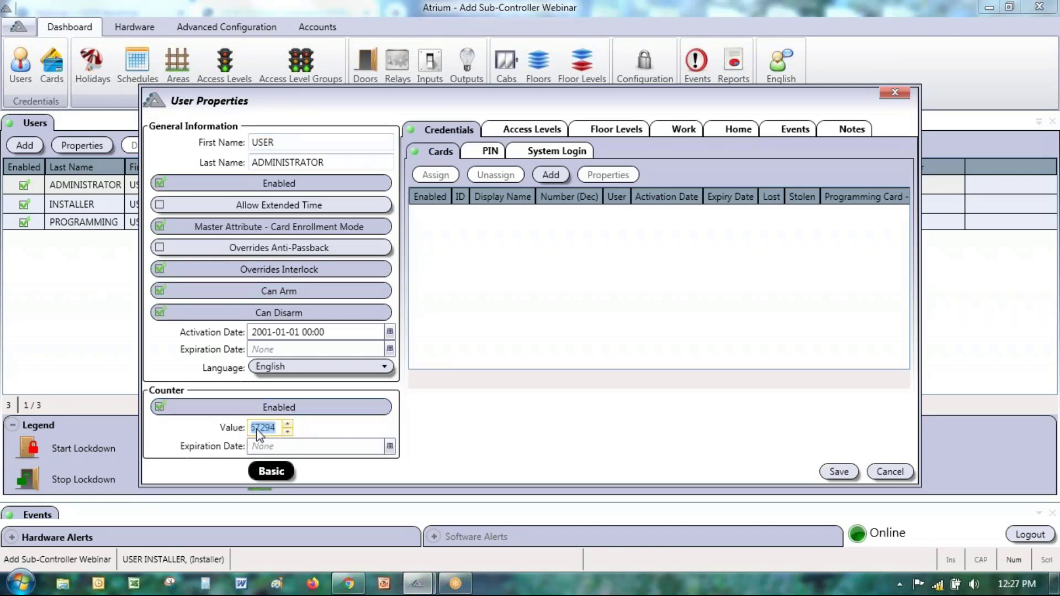
type("15")
left_click(260, 446)
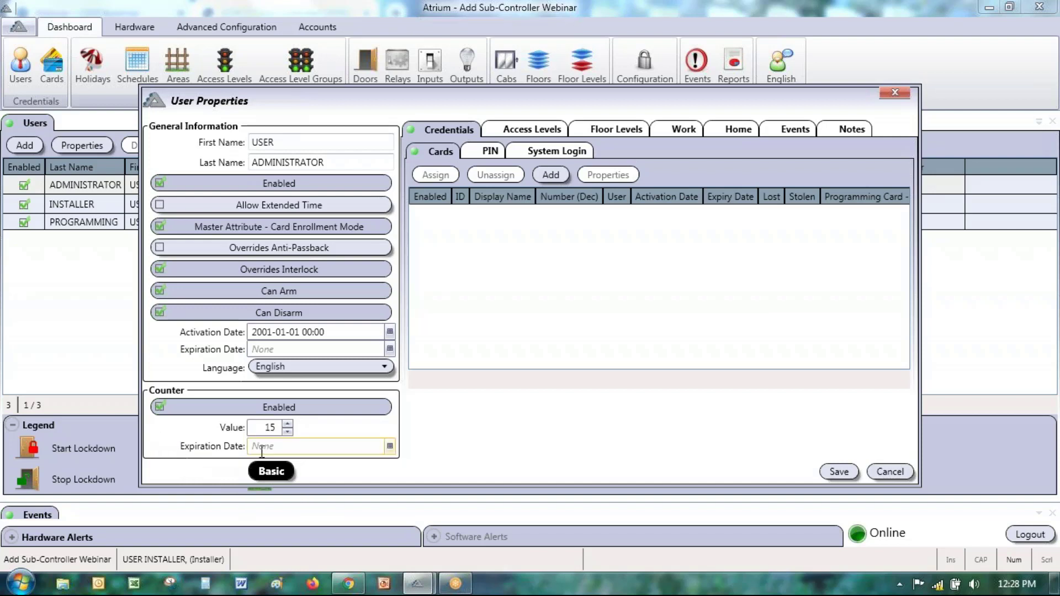
left_click(390, 446)
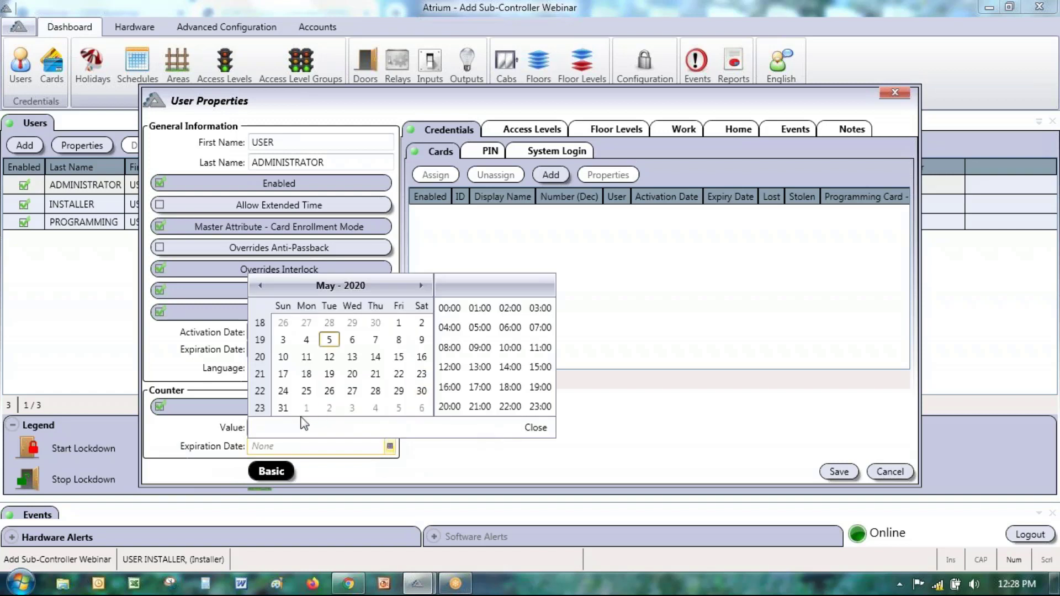
left_click(283, 408)
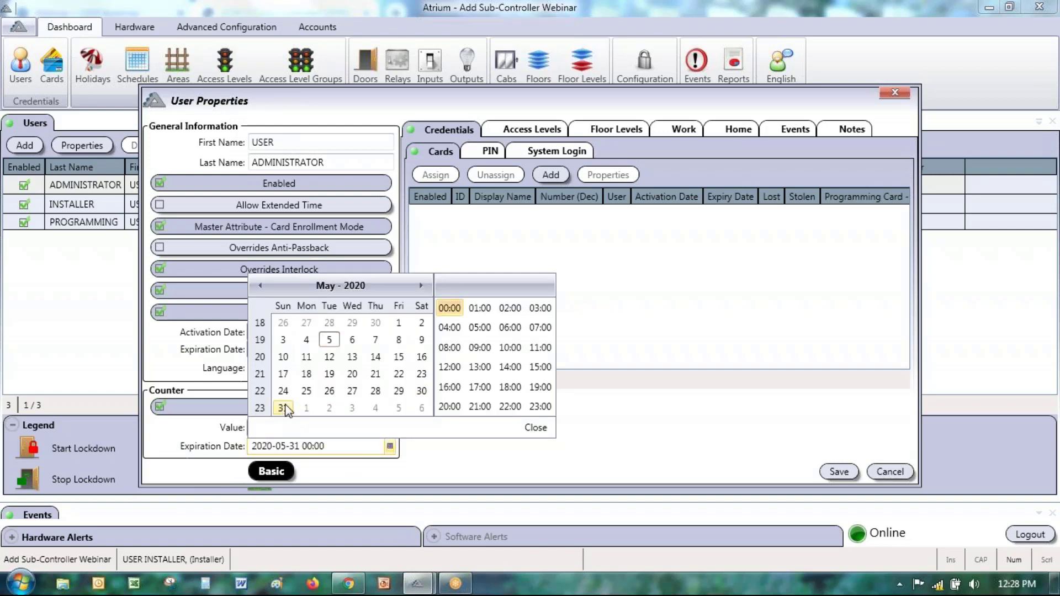
left_click(402, 459)
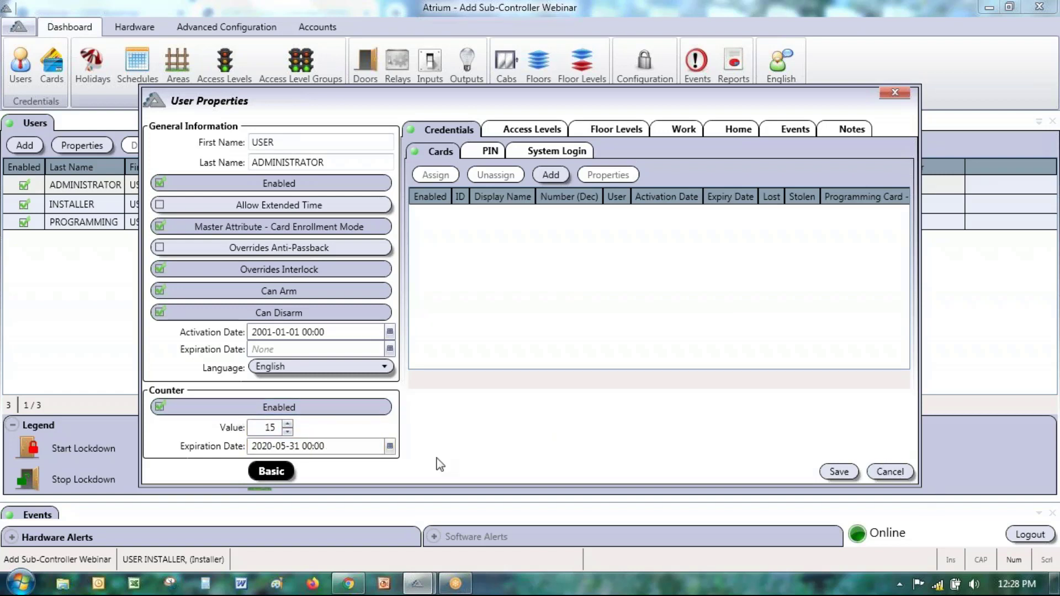
left_click(891, 473)
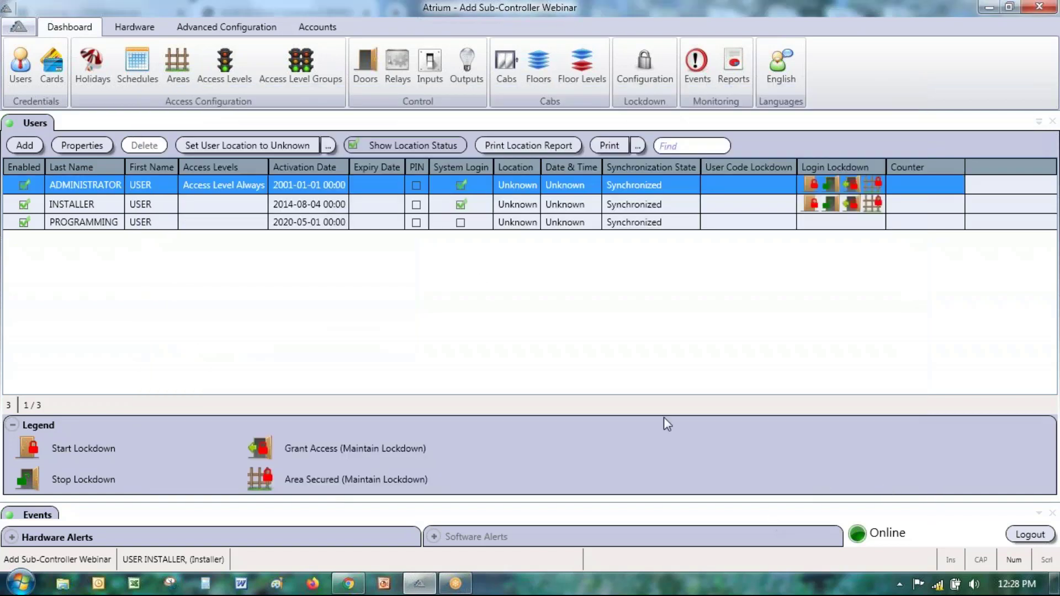
Return to the doors list and reopen Door 01's properties with the advanced settings shown
left_click(375, 61)
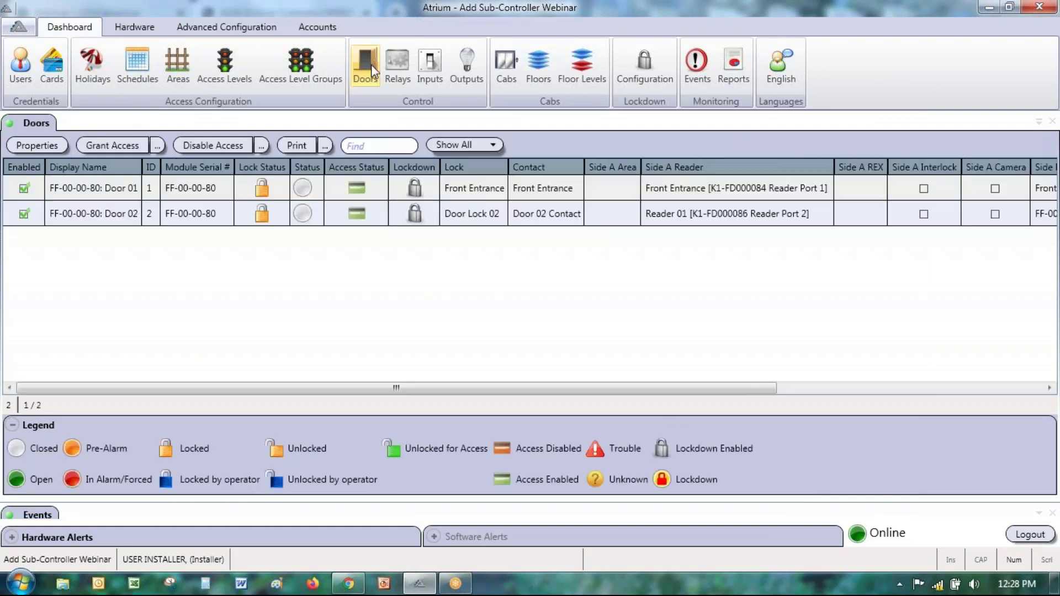
left_click(76, 188)
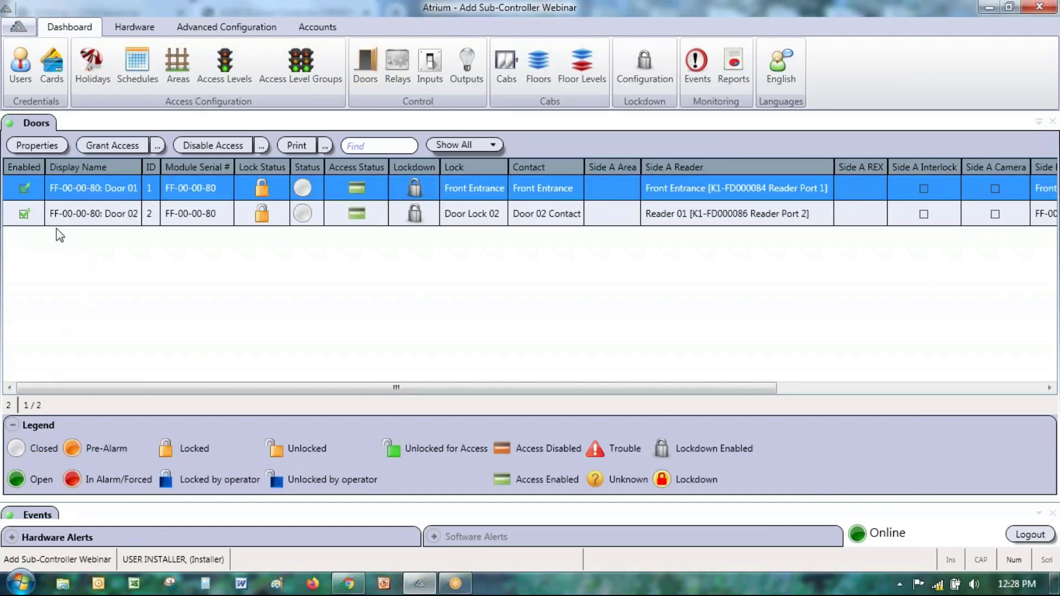
double_click(112, 191)
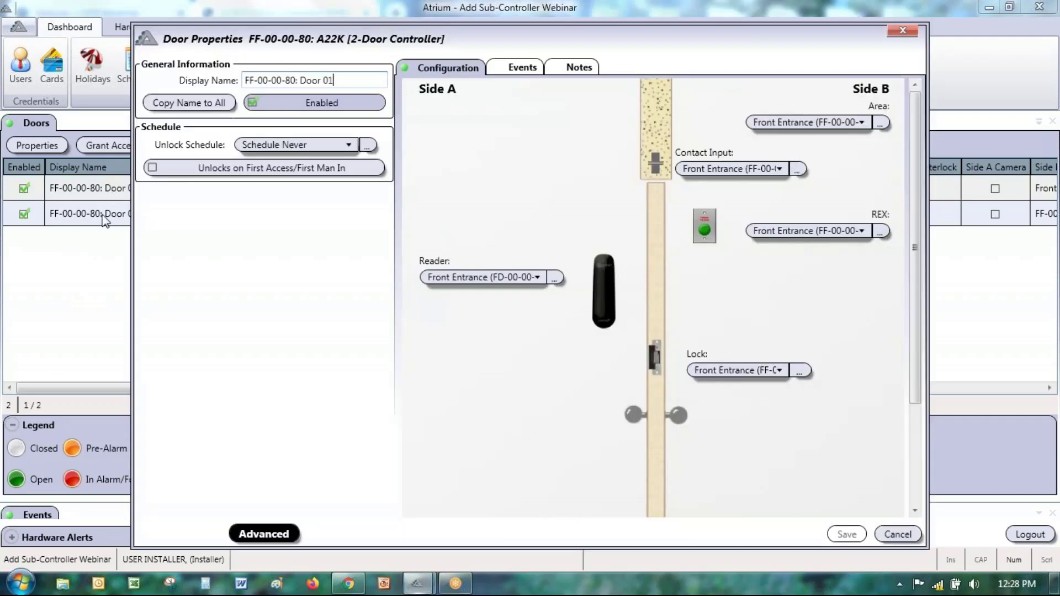
left_click(267, 531)
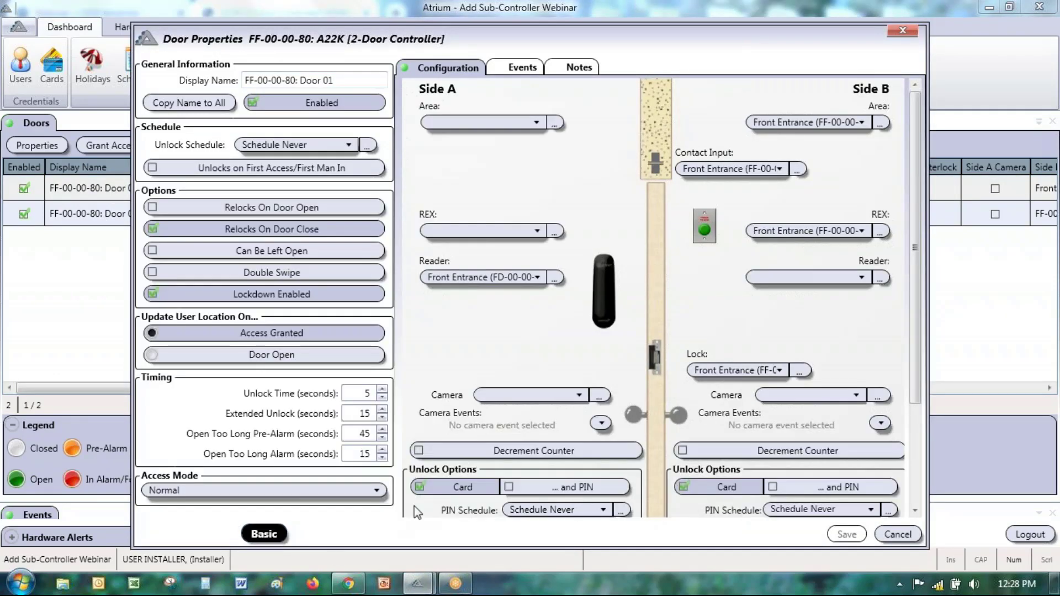
Enable Decrement Counter on Side A, point out the door's display name, and disable the counter option again
left_click(440, 456)
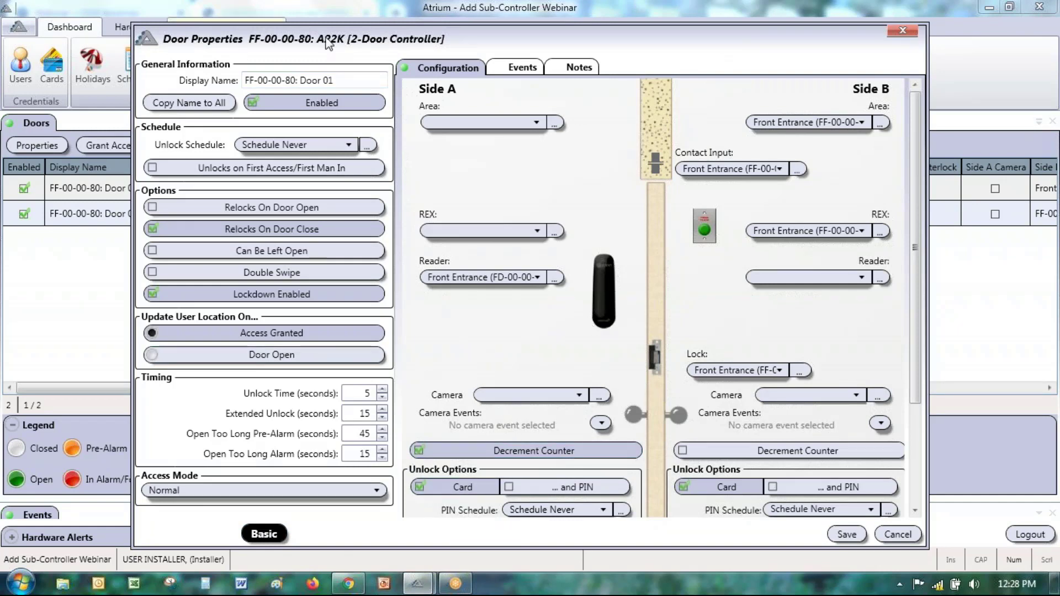
left_click_drag(344, 80, 243, 80)
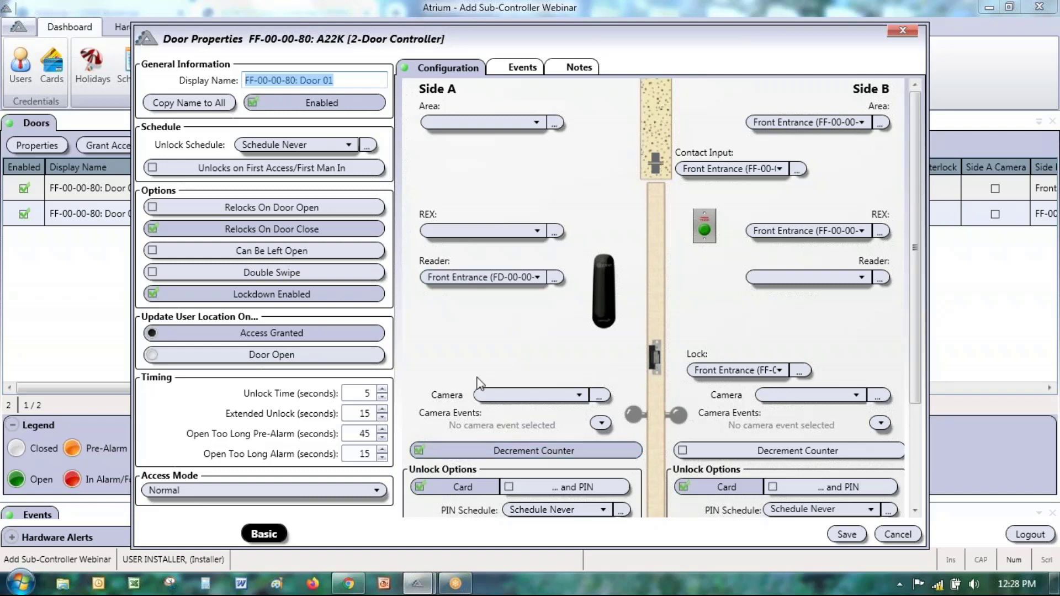
left_click(418, 451)
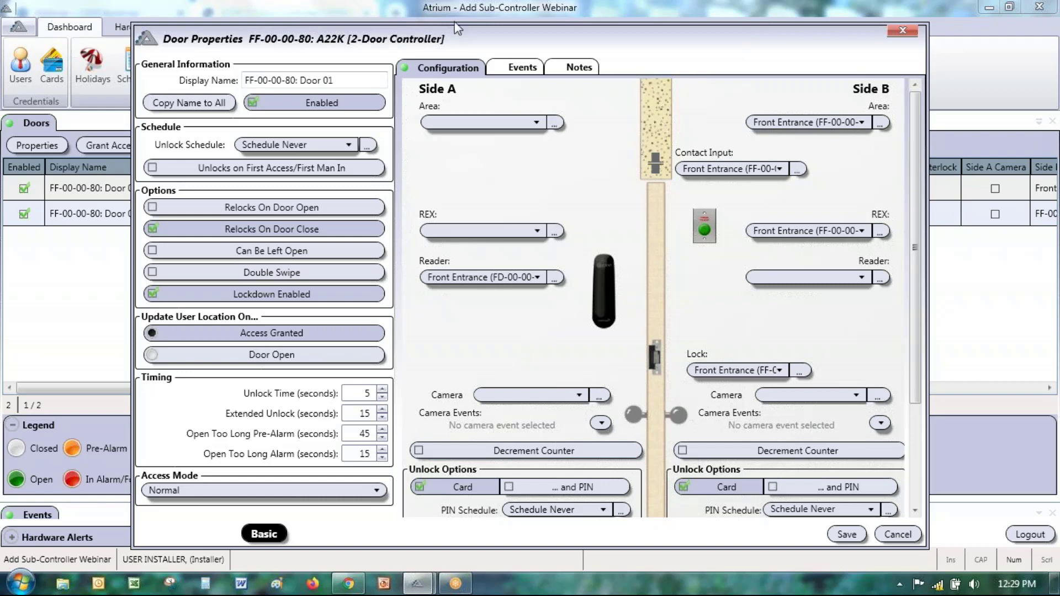
Disable the Card unlock option on Side A of Door 01
left_click_drag(392, 42, 326, 20)
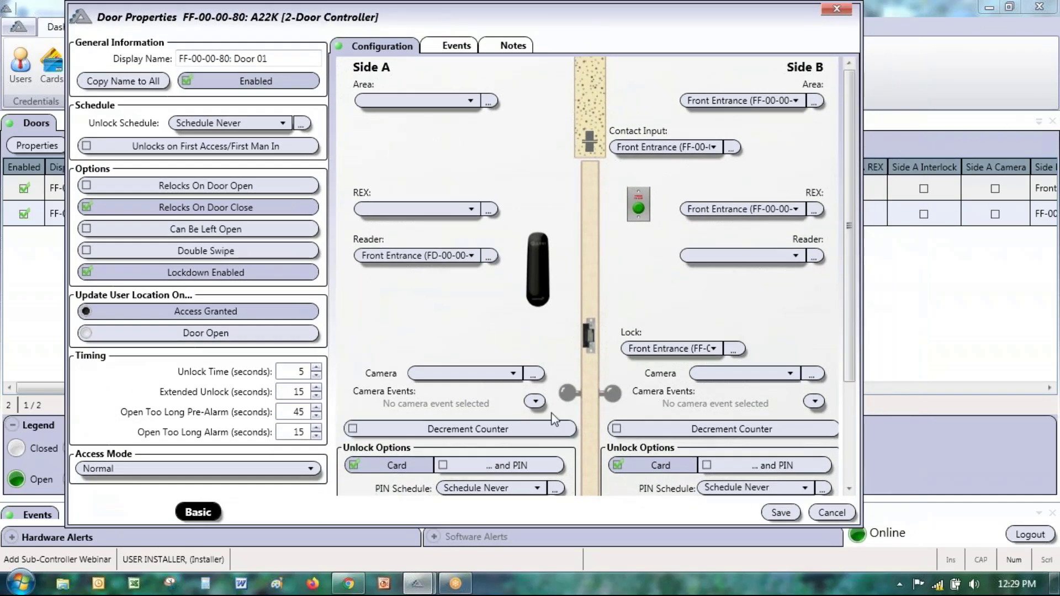
scroll(608, 364, "down", 4)
scroll(606, 362, "down", 1)
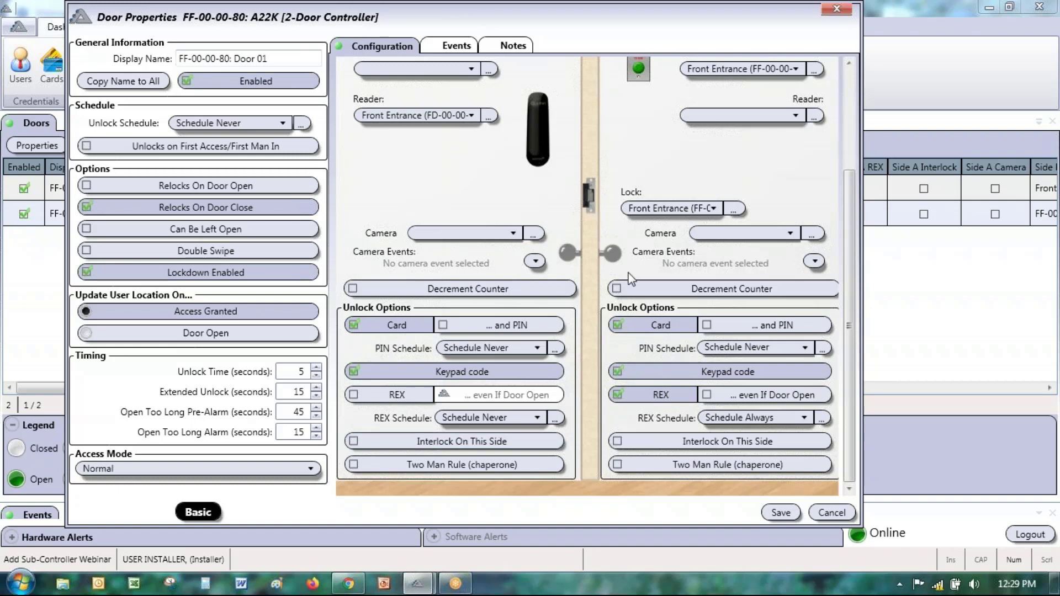
scroll(675, 139, "up", 1)
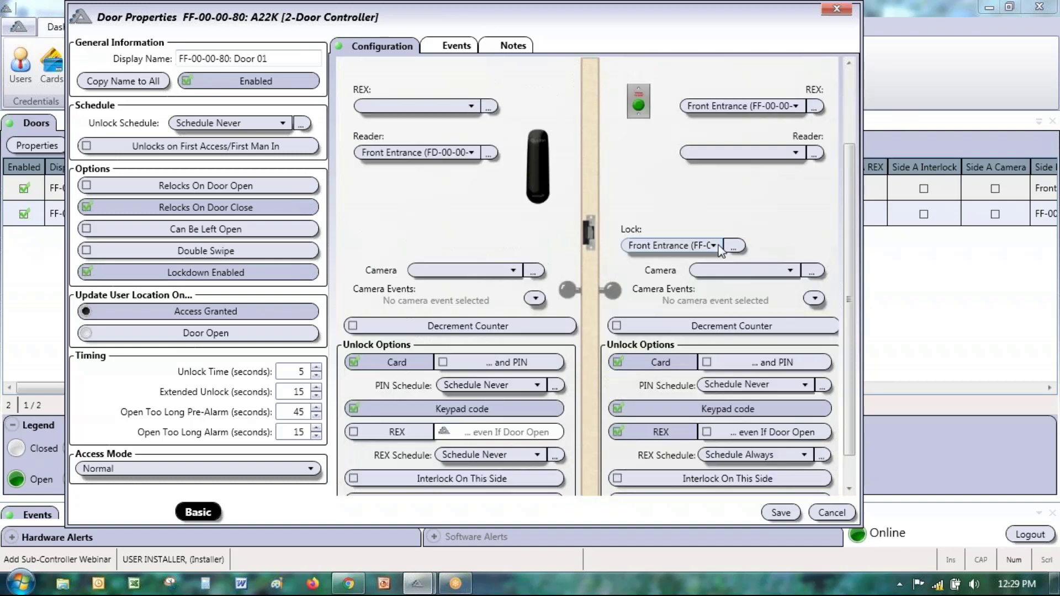
scroll(773, 232, "down", 1)
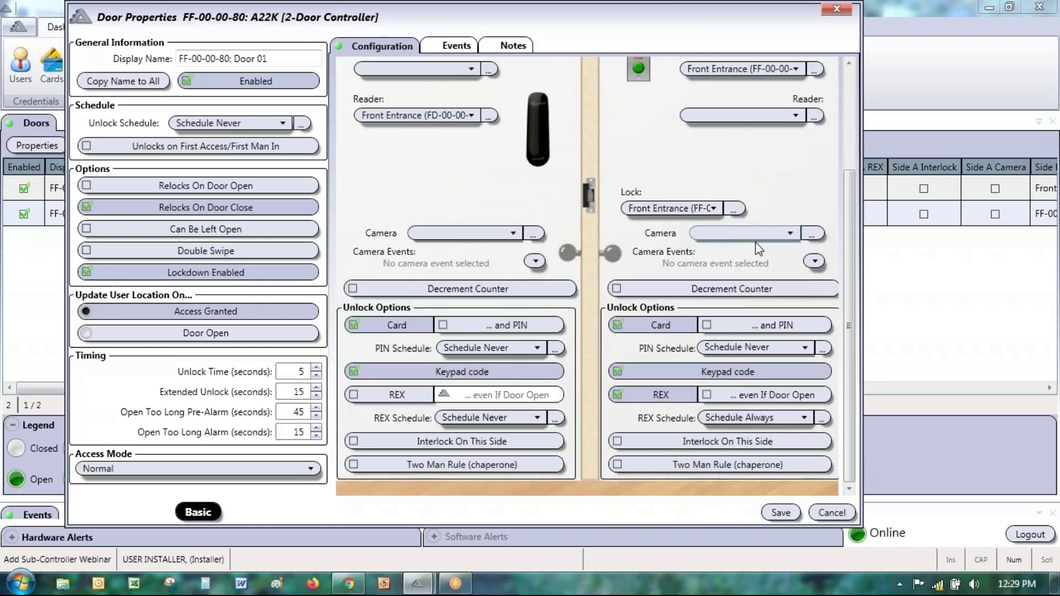
left_click(354, 325)
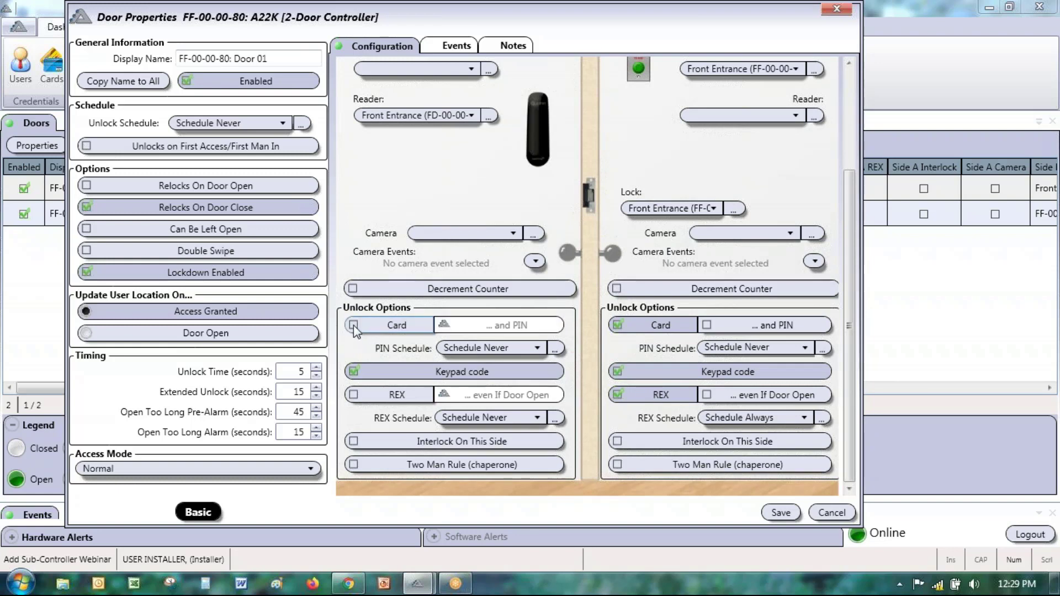
Set the Side A PIN Schedule to Schedule Always and enable the Card unlock option combined with PIN
left_click(493, 348)
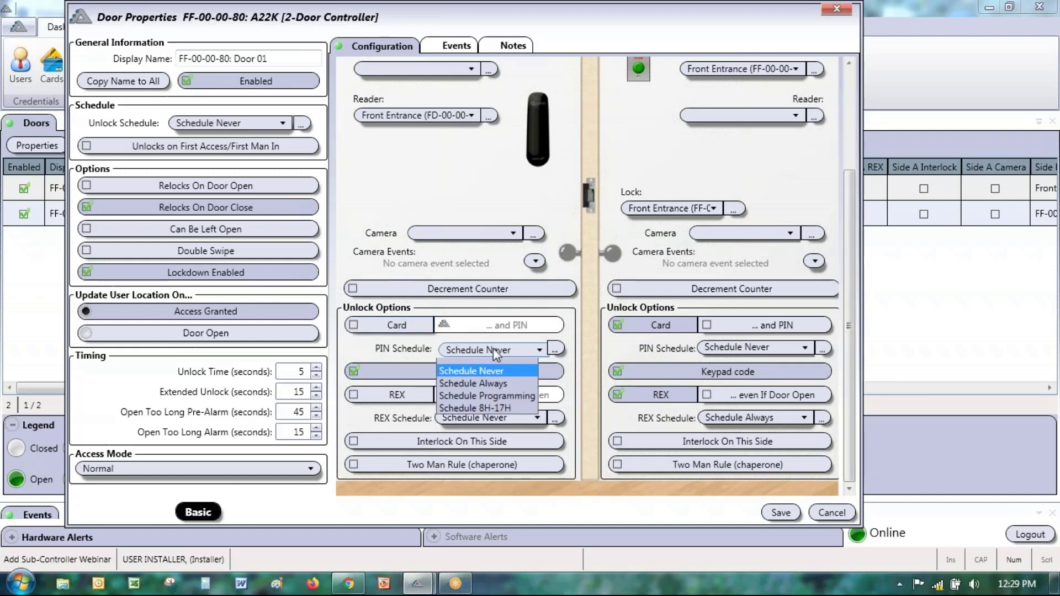
left_click(498, 390)
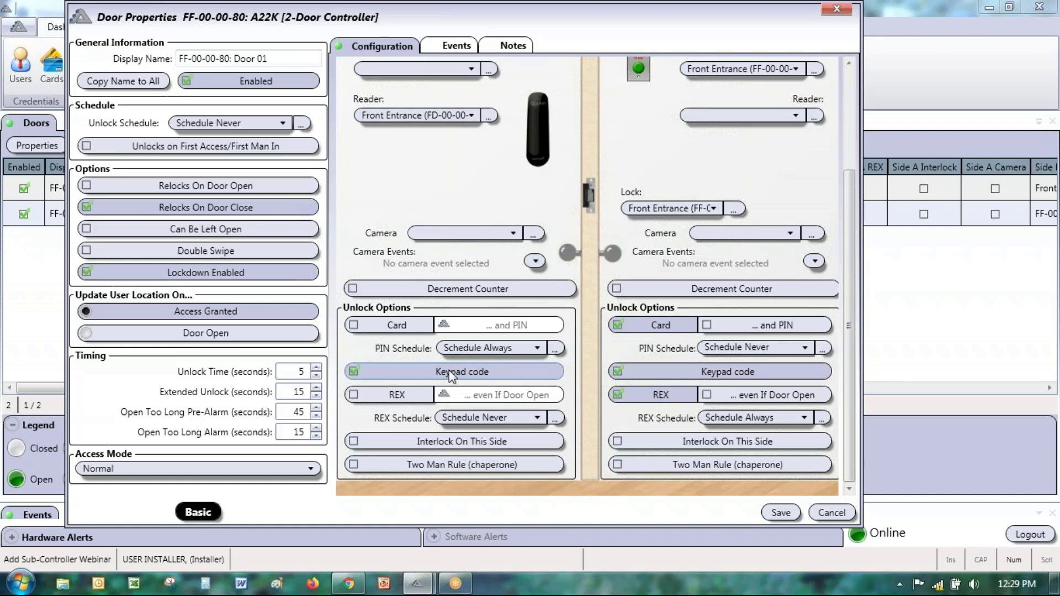
left_click(353, 325)
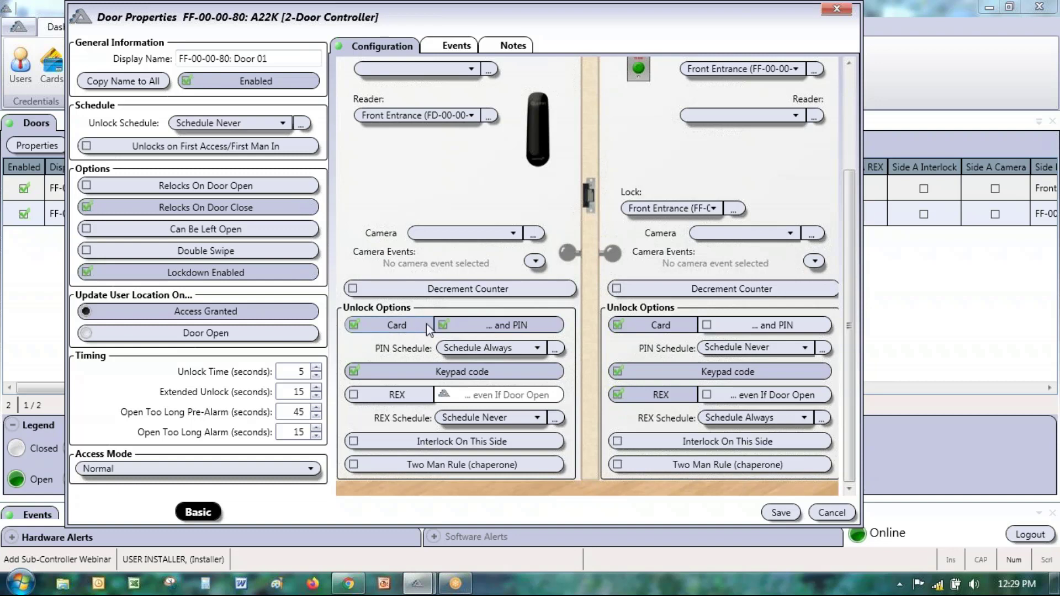
left_click(443, 326)
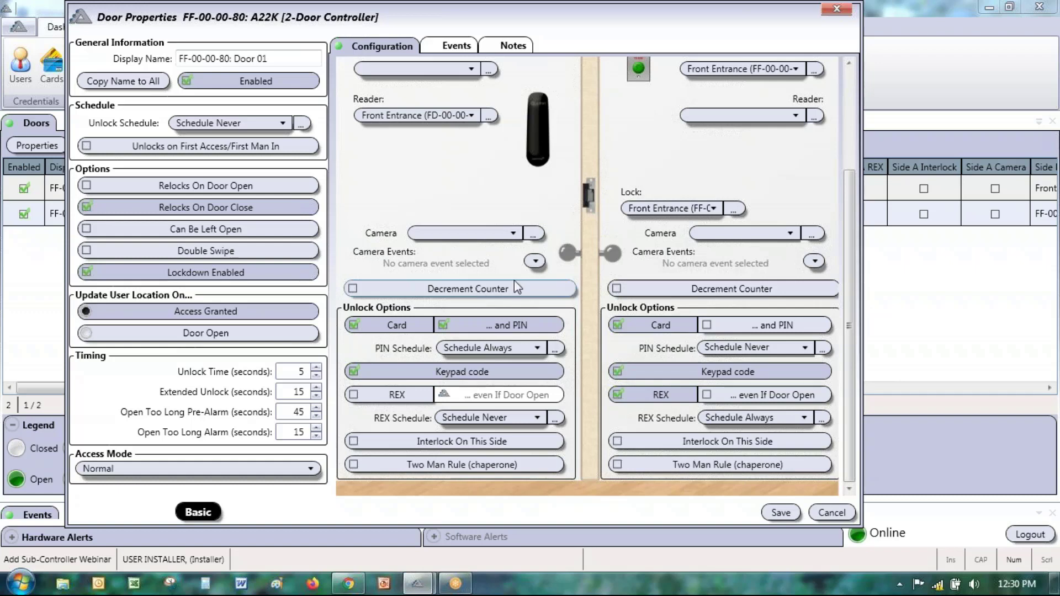
Turn off the PIN requirement combined with Card on Side A, switch it on again, and leave it disabled
left_click(444, 324)
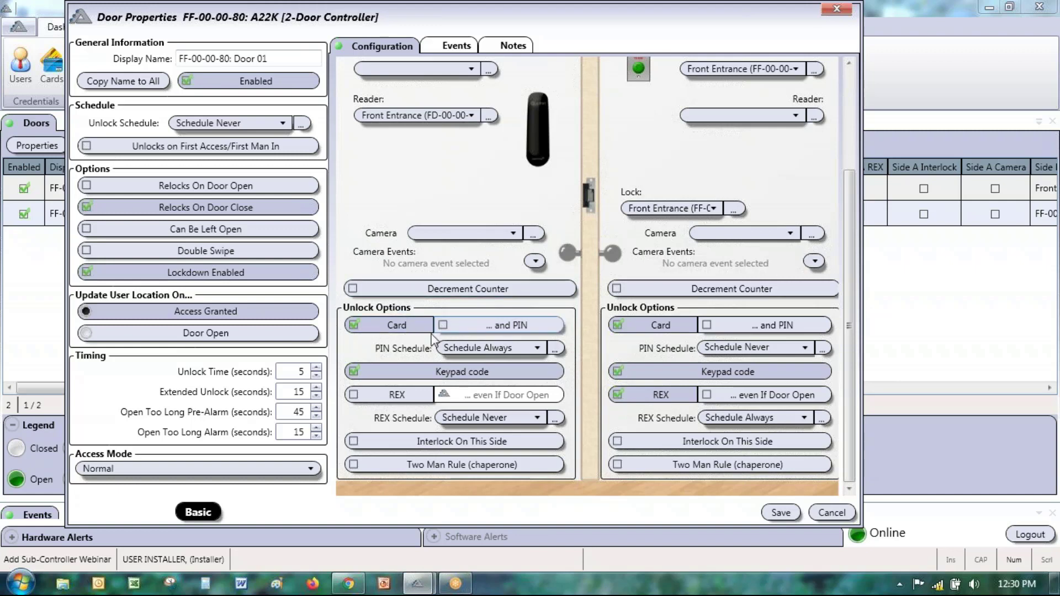
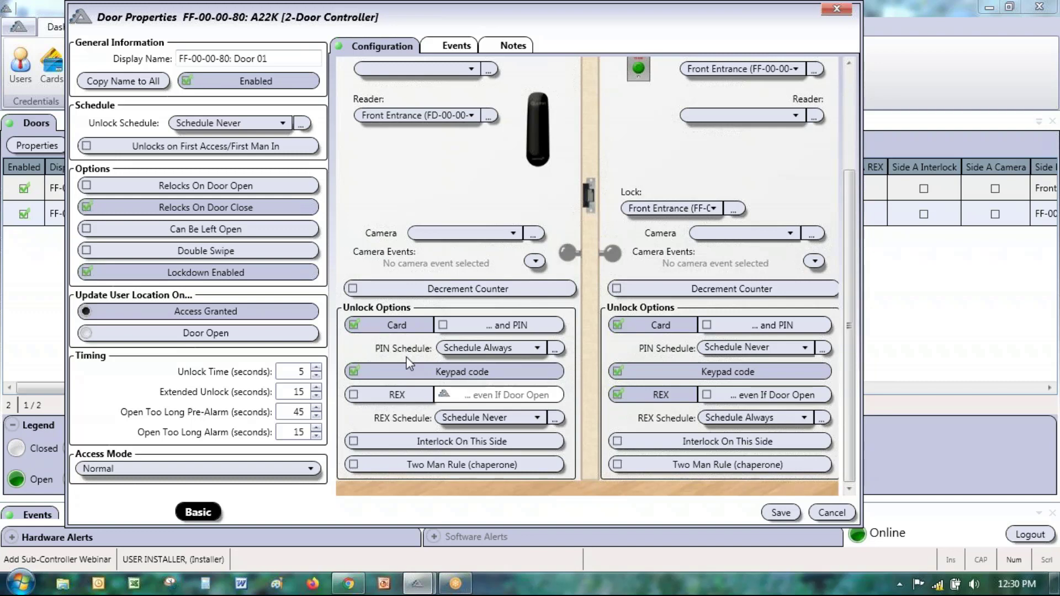
left_click(443, 325)
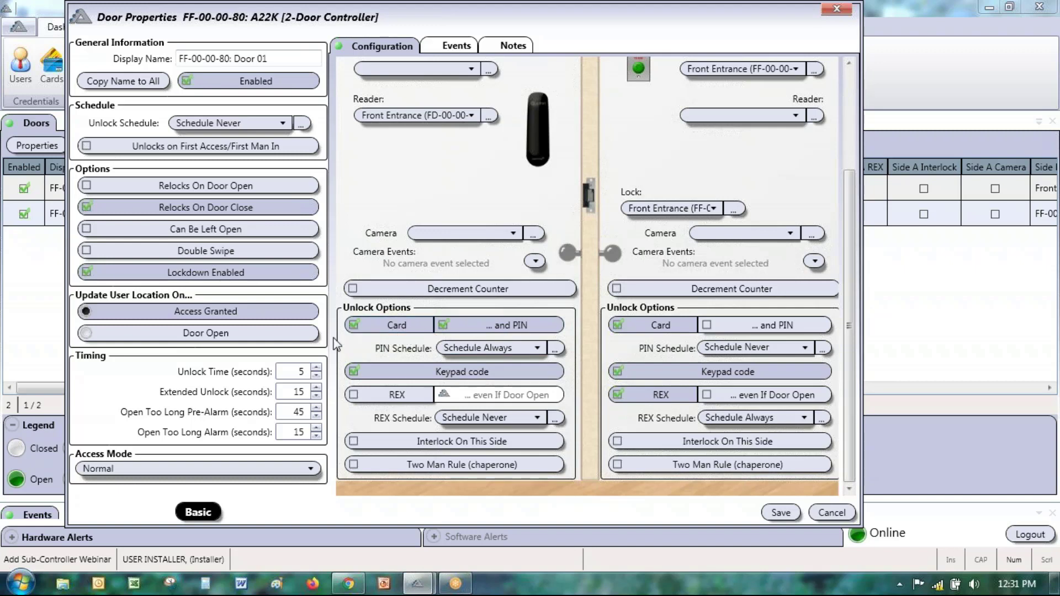
left_click(444, 325)
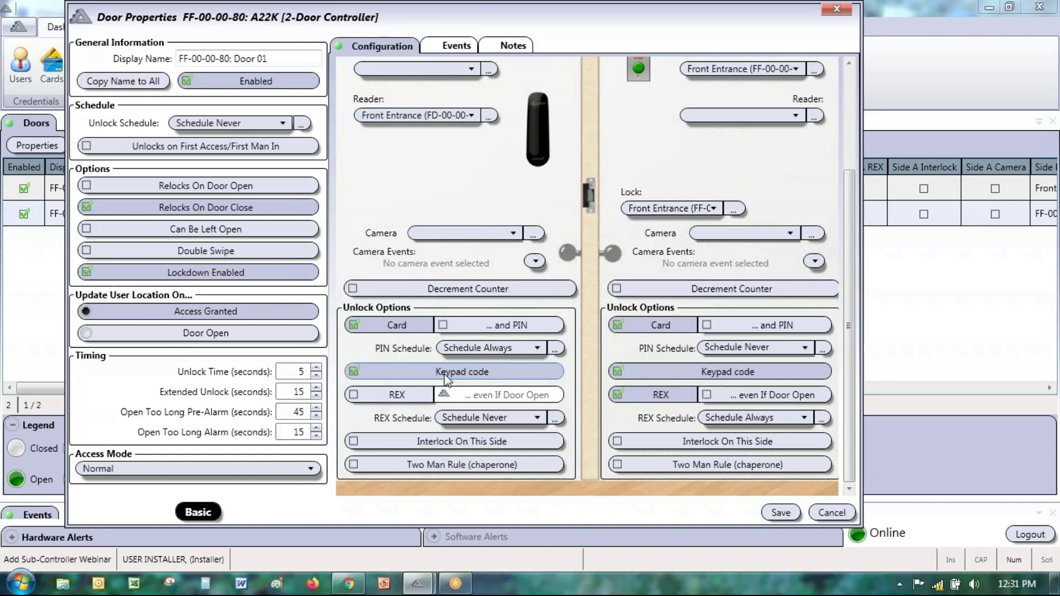
Disable the Keypad code option on Side A, clear its PIN Schedule, and set the schedule back to Schedule Always
left_click(467, 349)
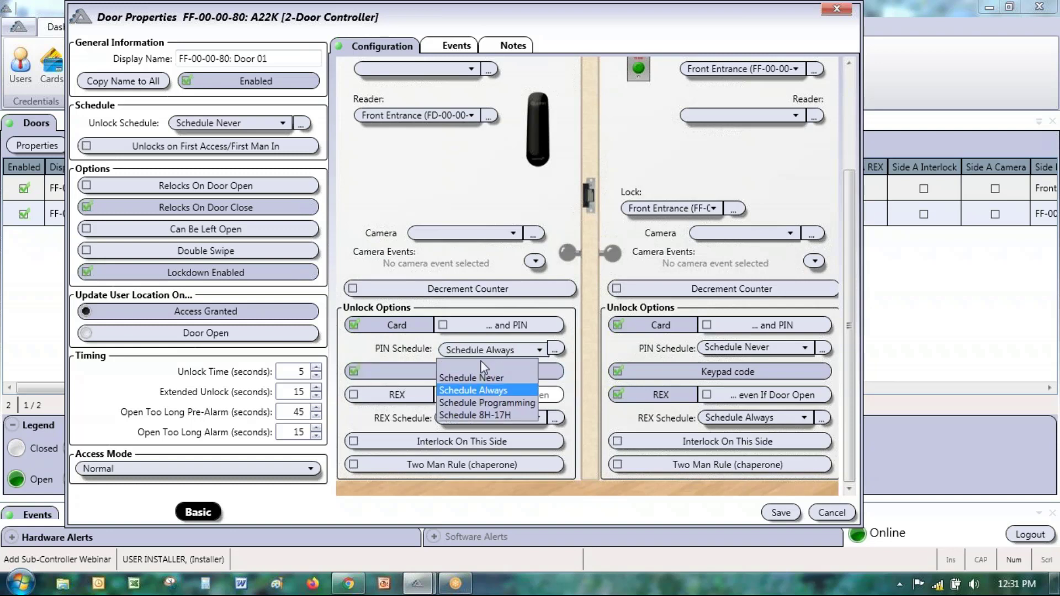
left_click(466, 365)
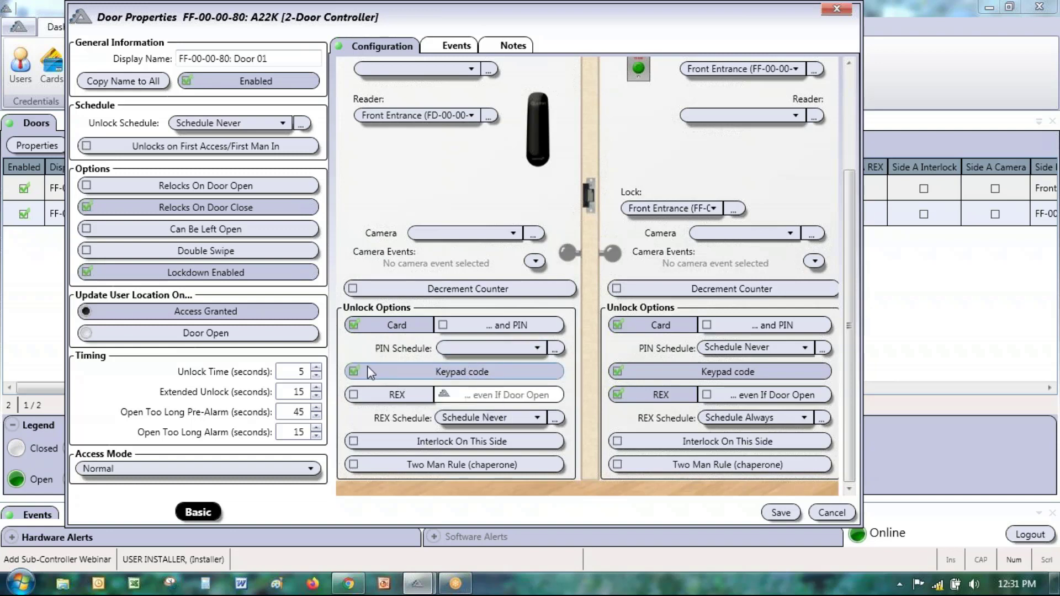
left_click(353, 372)
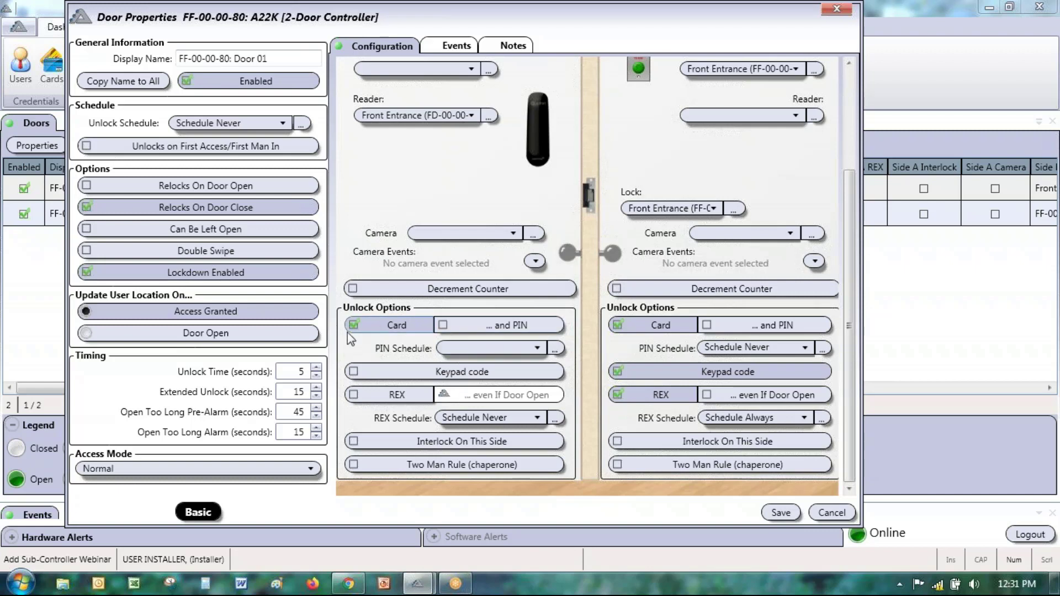
left_click(468, 348)
left_click(488, 390)
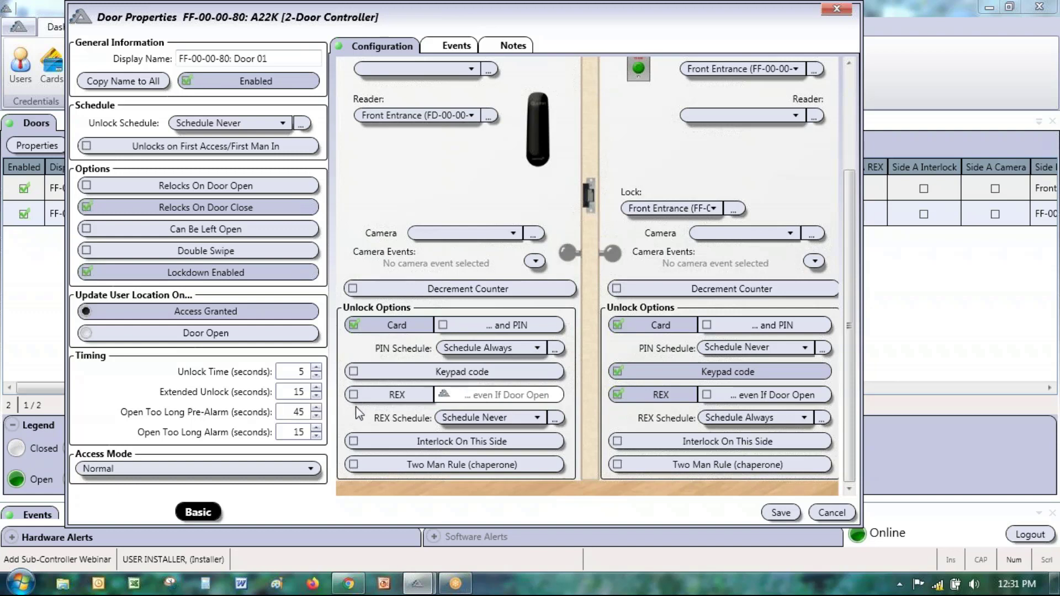
Enable the PIN requirement on Side A, look at the PIN Schedule choices, re-enable Keypad code, and disable the PIN requirement again
left_click(443, 324)
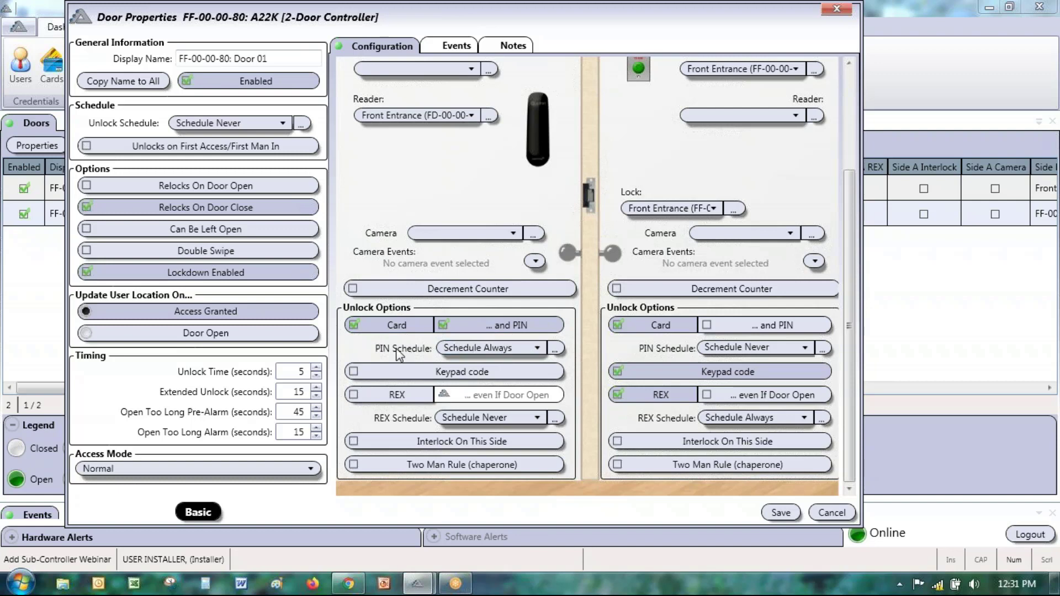
left_click(472, 350)
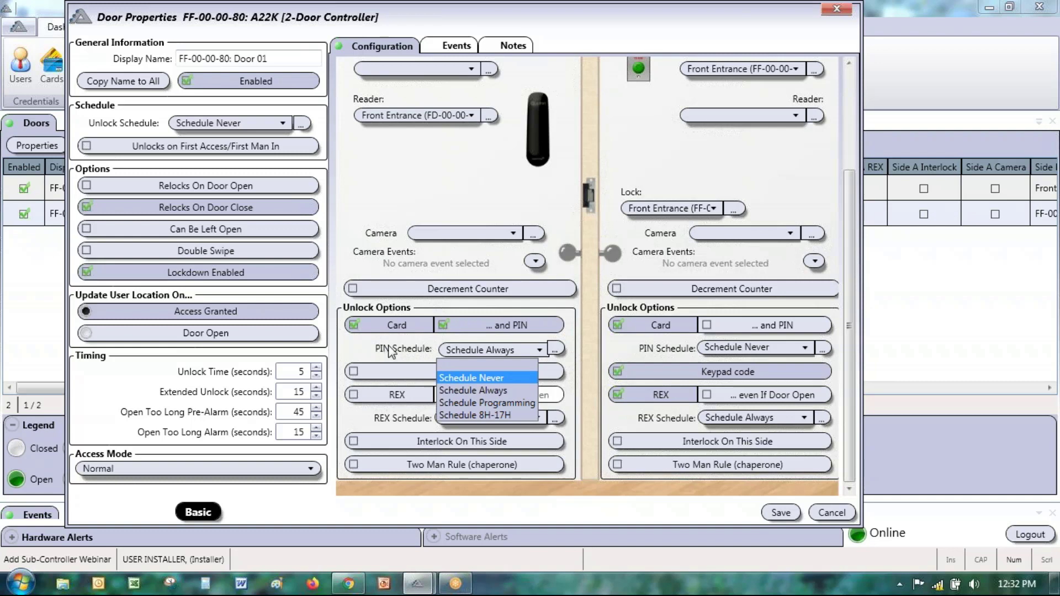
left_click(511, 352)
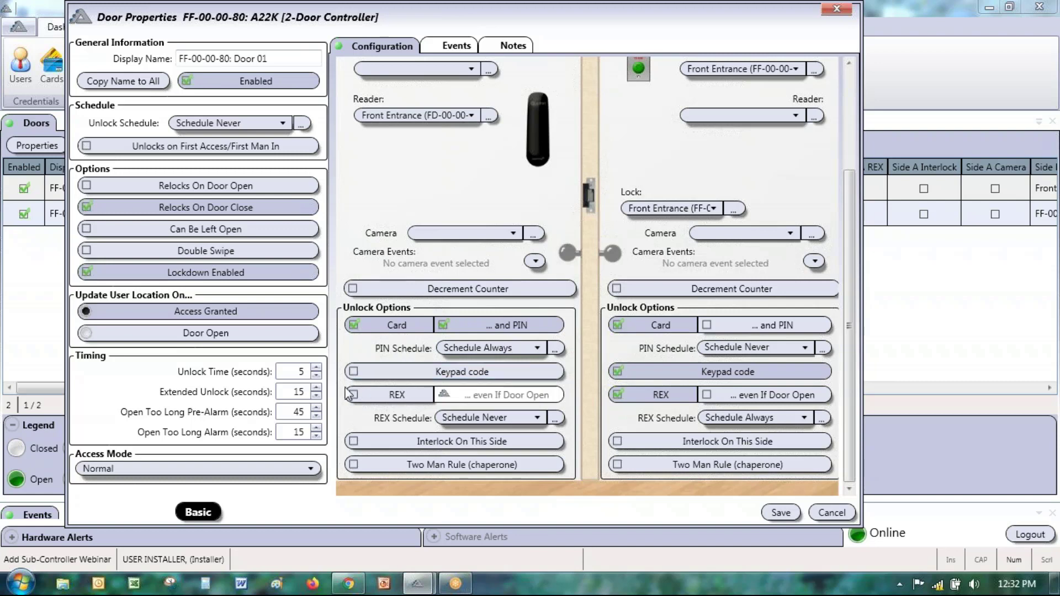
left_click(353, 373)
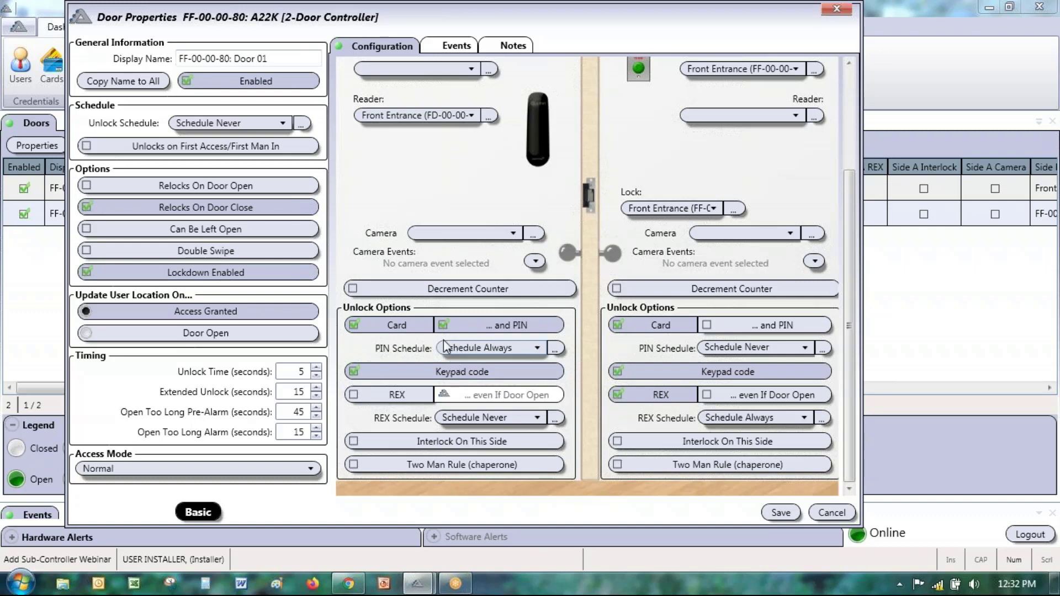
left_click(449, 326)
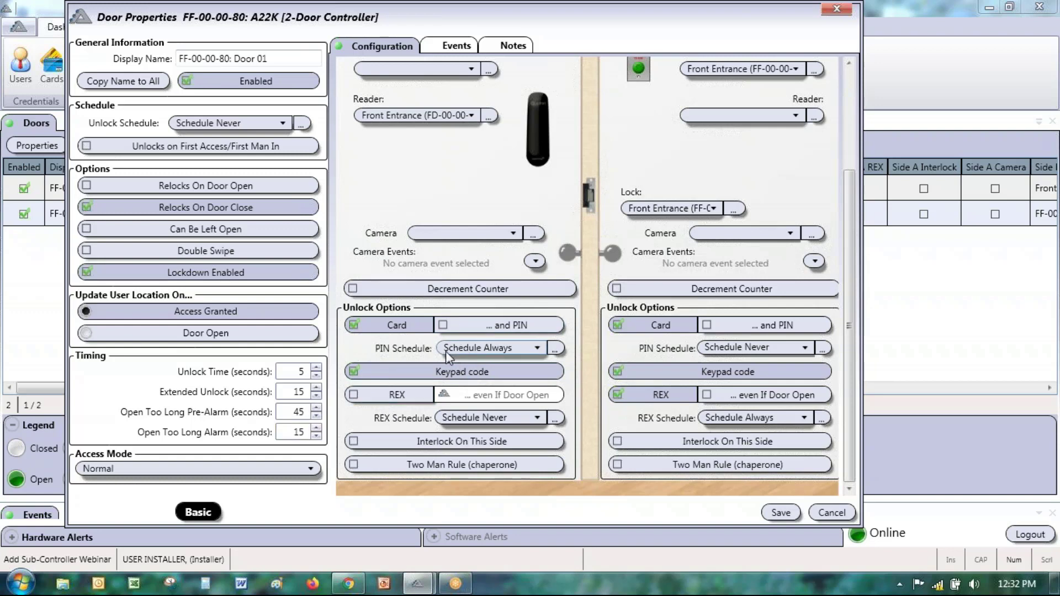
Enable the REX unlock option on Side A and assign Input 01 (FF-00-00-80-5) as that side's REX
left_click(353, 396)
scroll(390, 377, "up", 1)
scroll(390, 380, "up", 2)
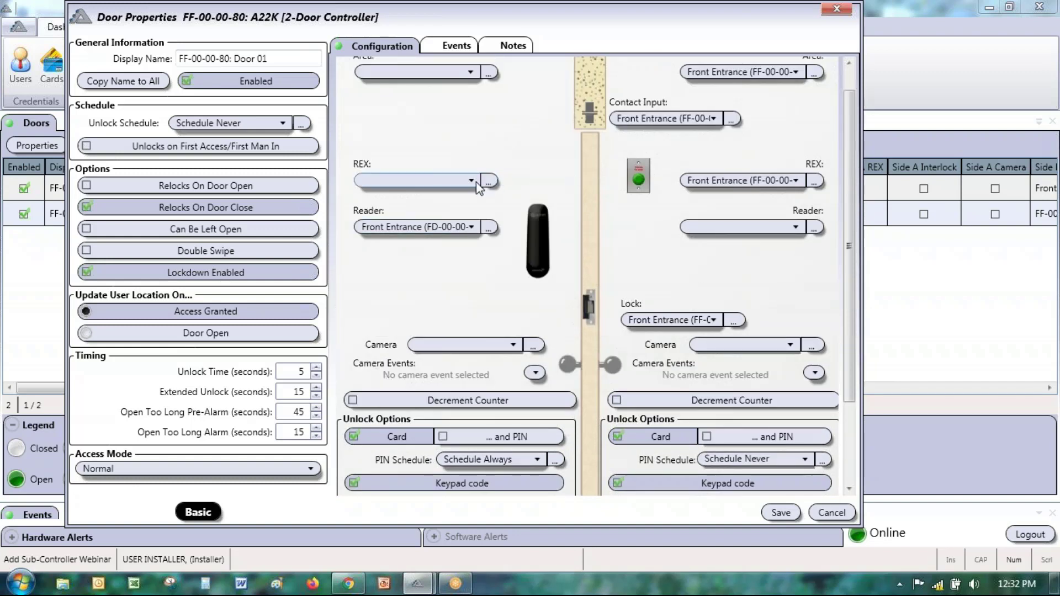
scroll(533, 166, "down", 3)
scroll(530, 172, "up", 3)
left_click(472, 183)
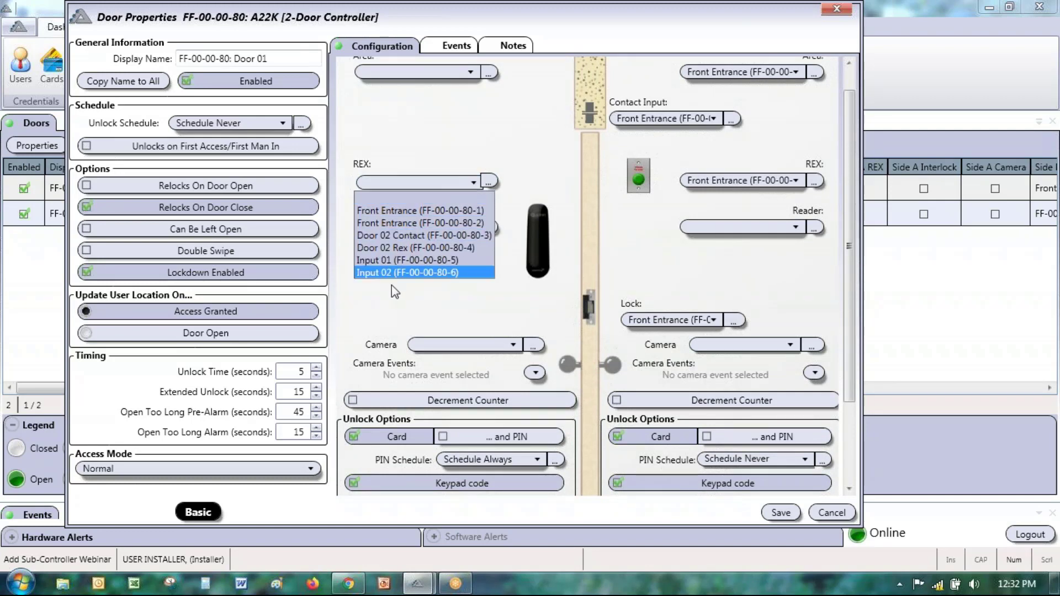
left_click(397, 260)
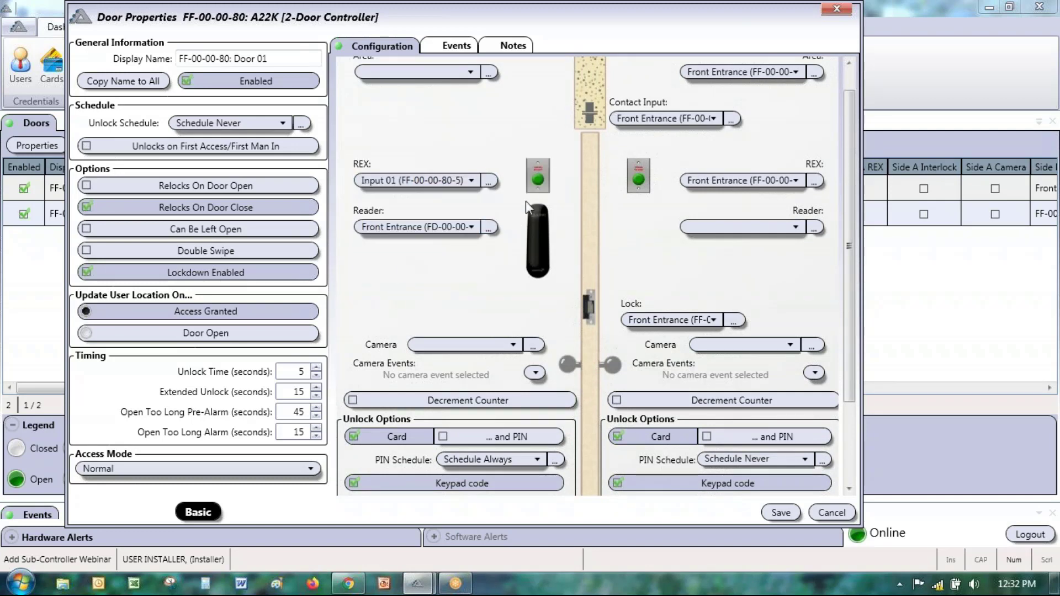
Set the Side A REX Schedule to Schedule Always
scroll(547, 347, "down", 2)
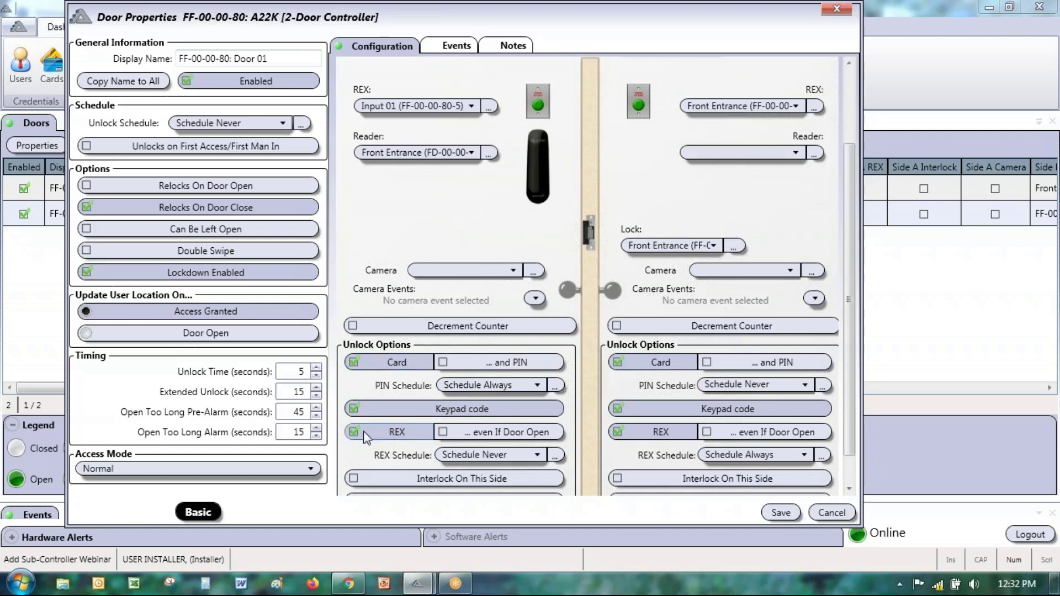
left_click(506, 455)
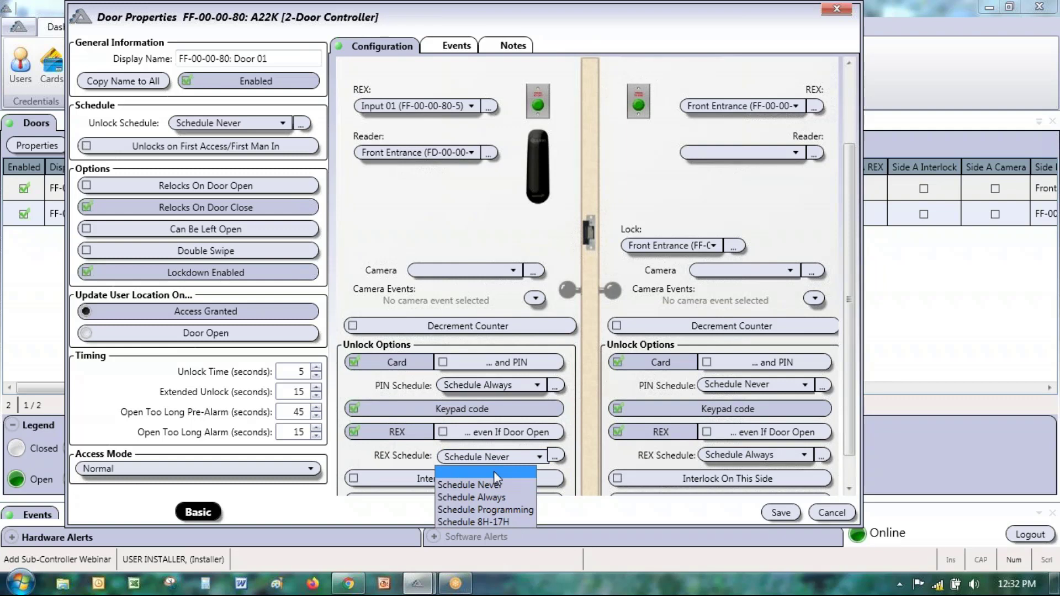
left_click(497, 497)
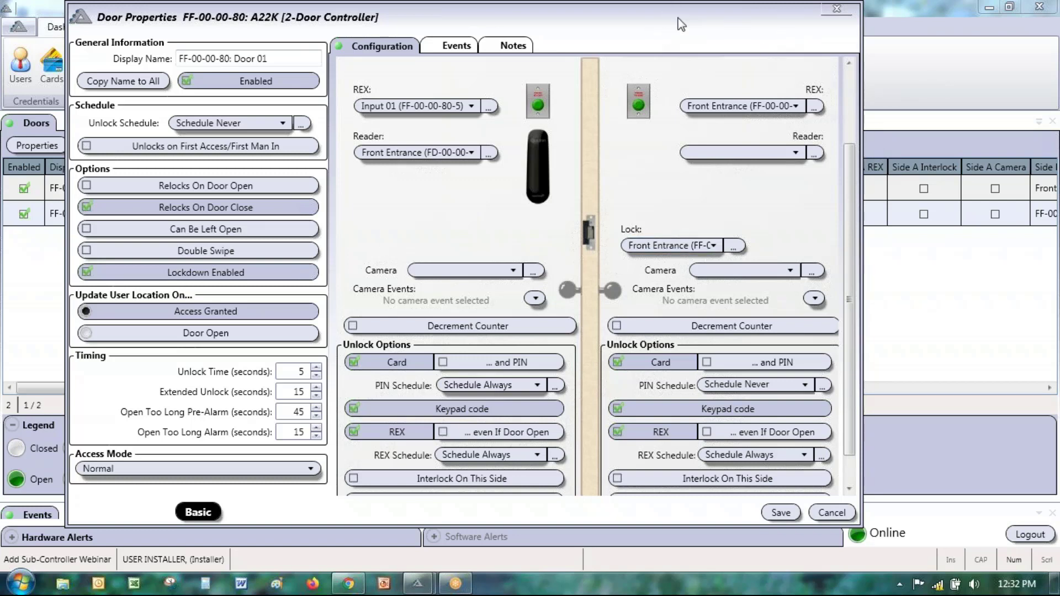
Enable the Side A REX option that unlocks even if the door is open
left_click_drag(684, 14, 729, 22)
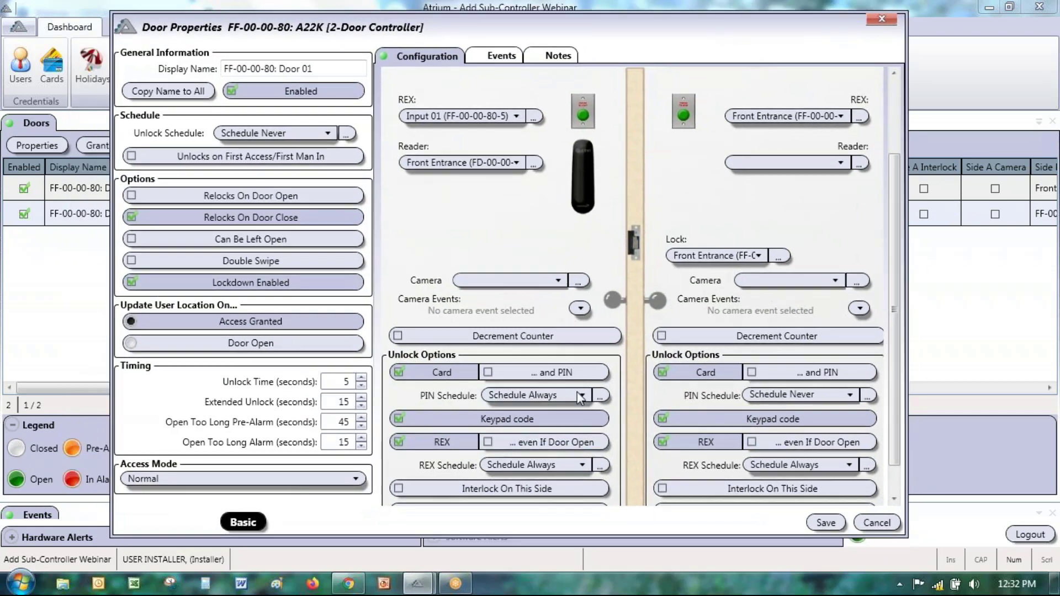
scroll(538, 404, "down", 2)
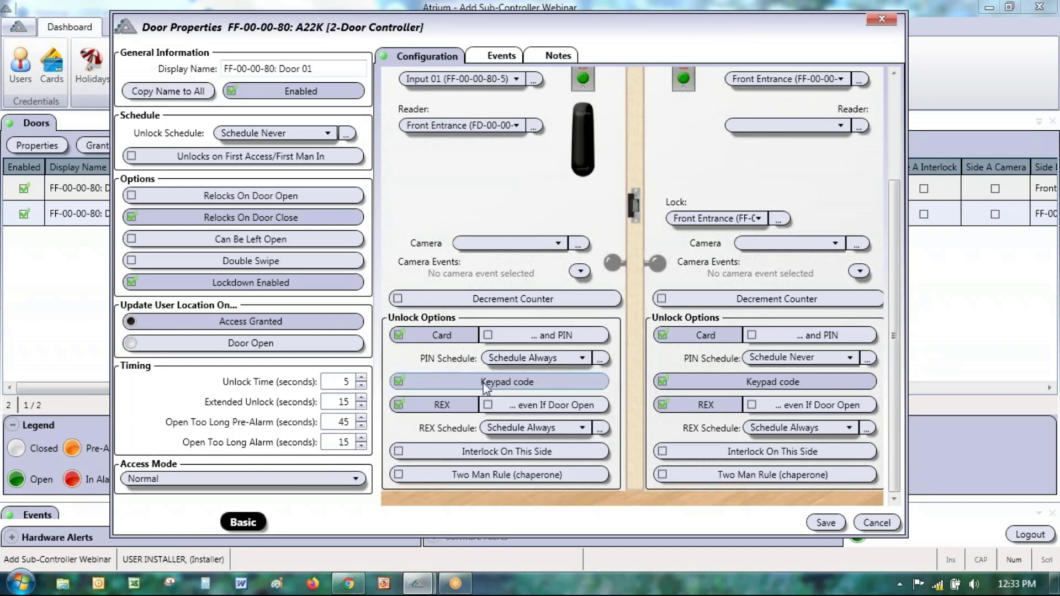
left_click(488, 405)
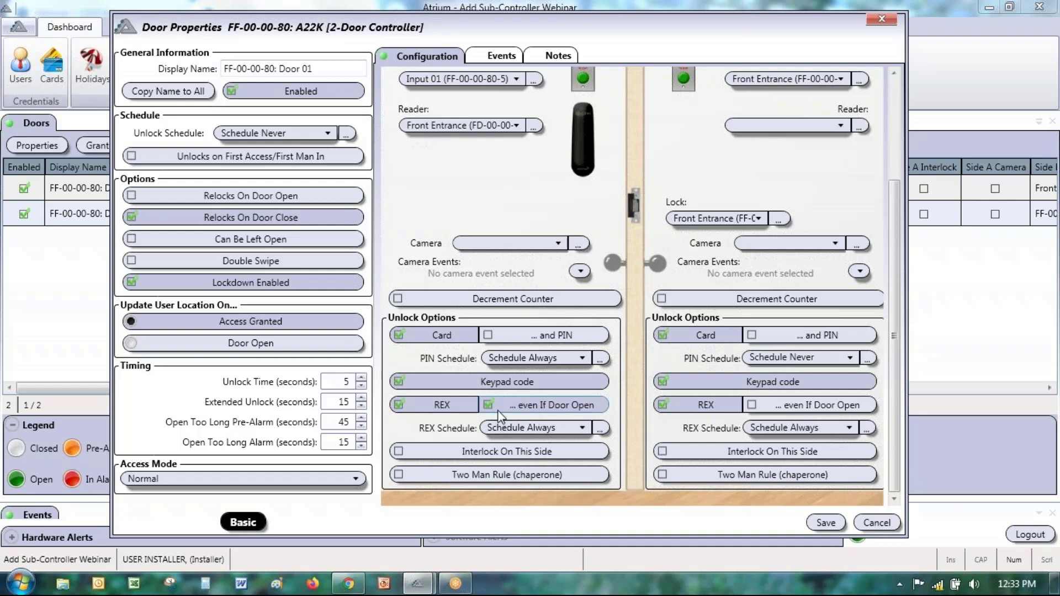
left_click(536, 409)
left_click(535, 408)
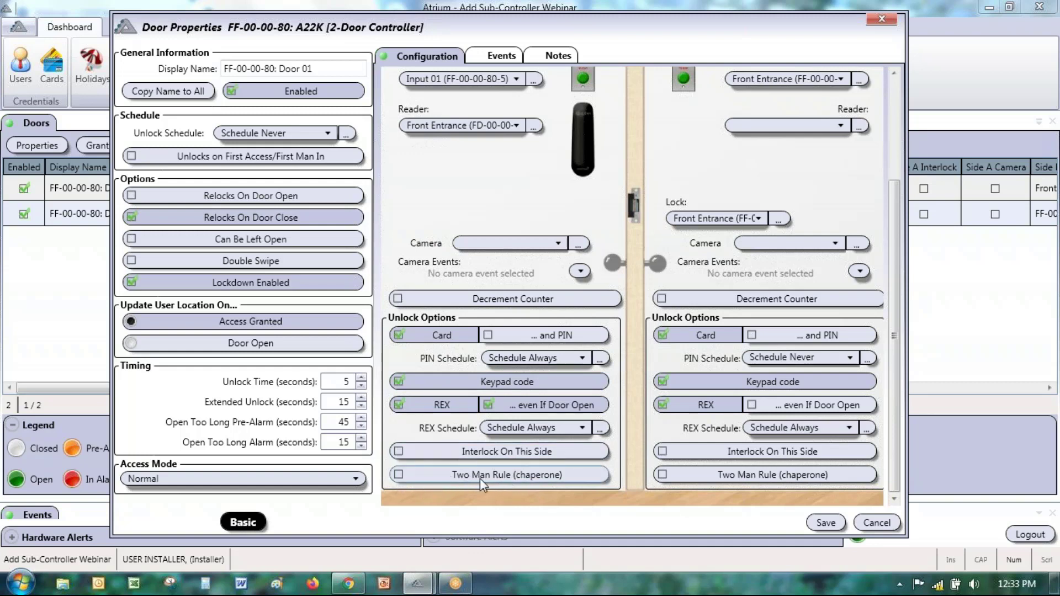
Switch the Side A Two Man Rule on and off again, enable Interlock On This Side, and save Door 01
left_click(400, 475)
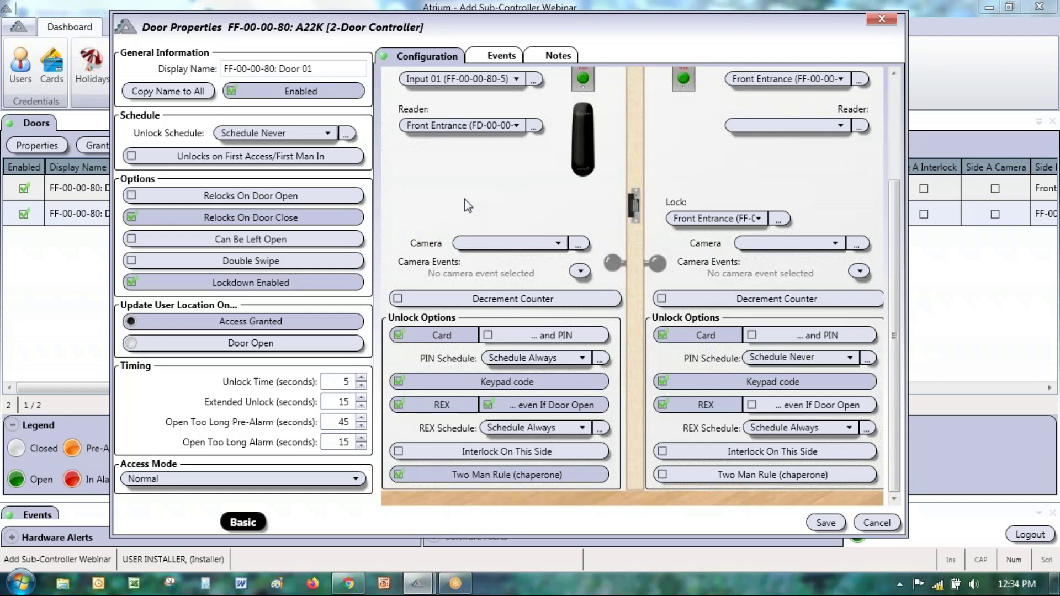
left_click(399, 475)
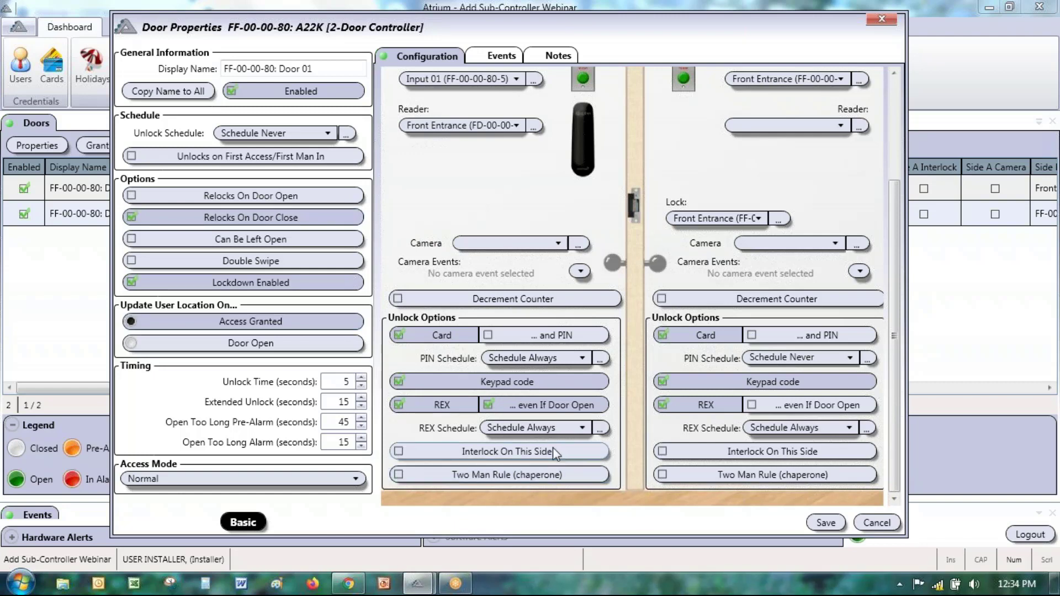
left_click(469, 451)
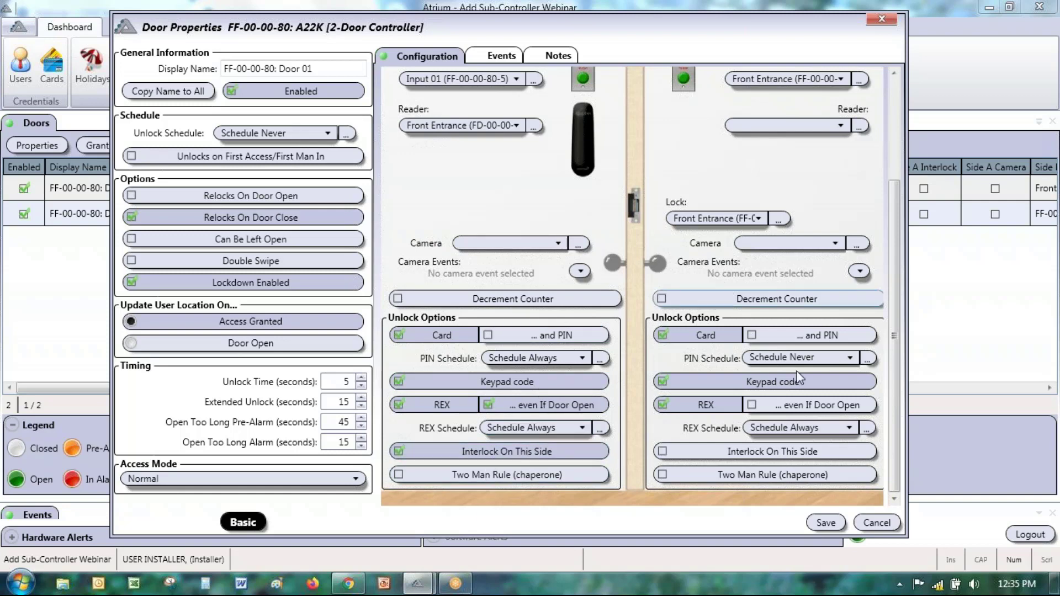
left_click(824, 522)
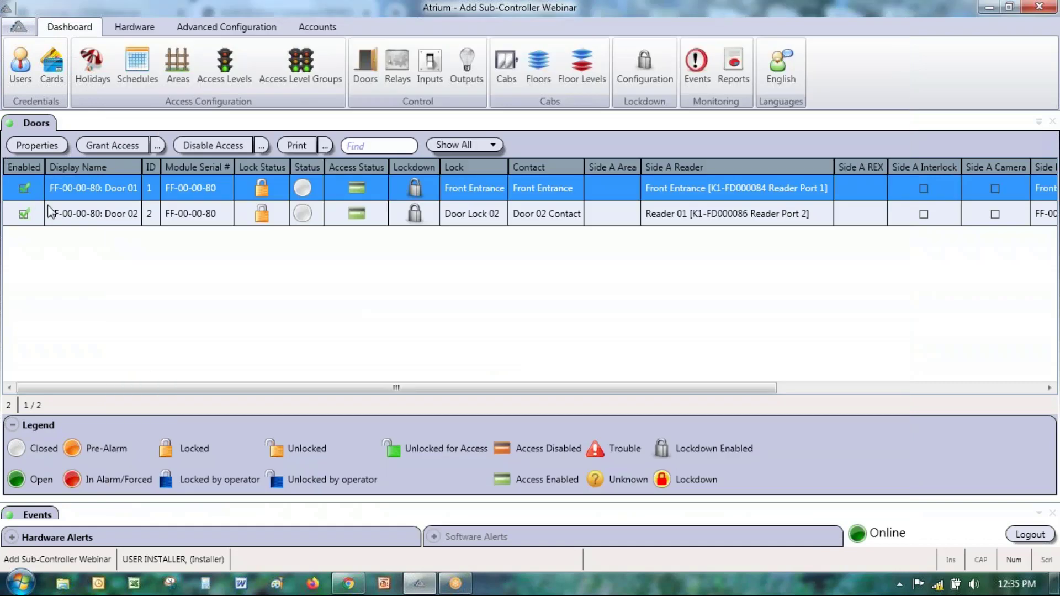
Open Door 02's properties with the advanced settings shown and enable Interlock On This Side for Side A
left_click(74, 218)
double_click(73, 218)
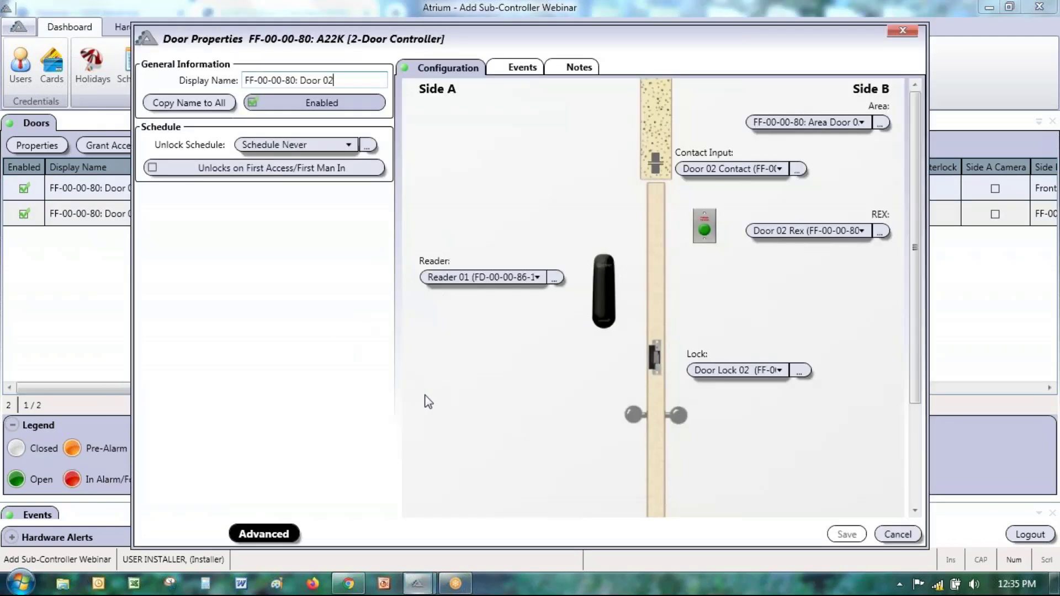
left_click(264, 534)
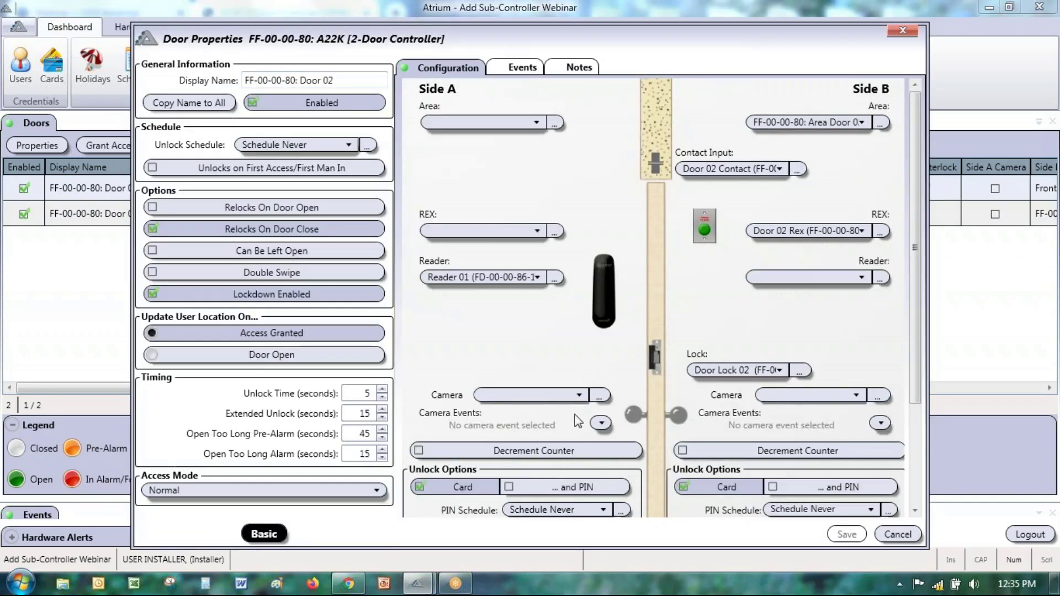
scroll(549, 374, "down", 1)
scroll(549, 374, "down", 1)
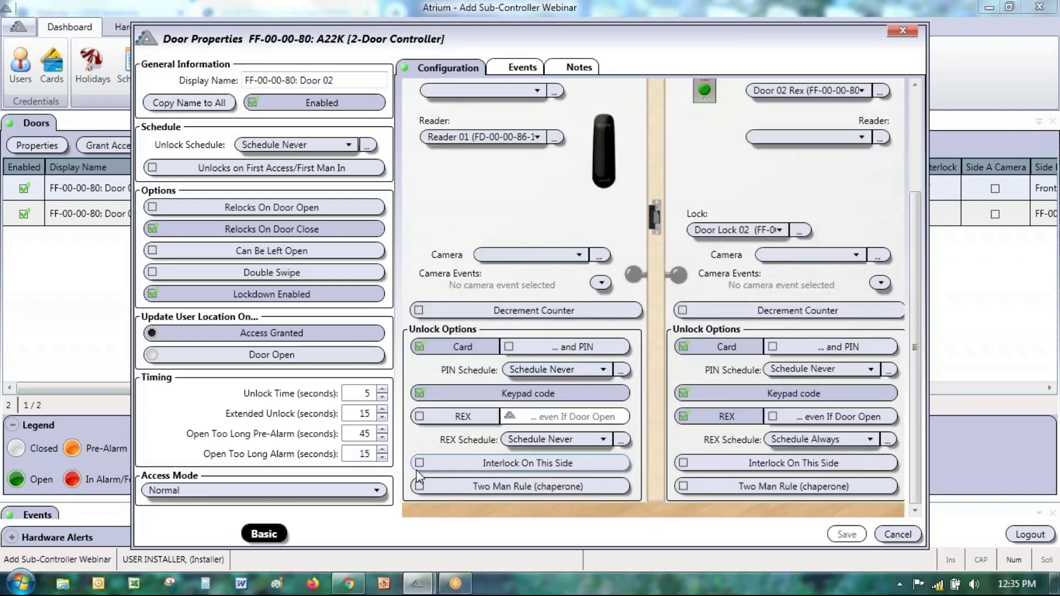
left_click(420, 463)
Examine Door 02's Side A and Side B devices and unlock options alongside the doors list
scroll(486, 143, "up", 1)
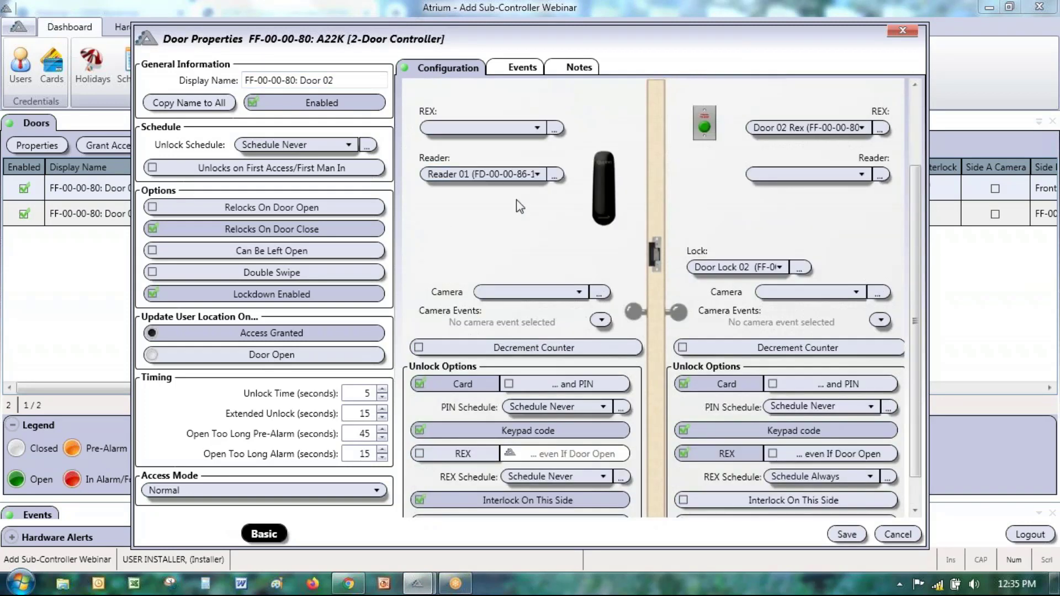
scroll(430, 381, "down", 1)
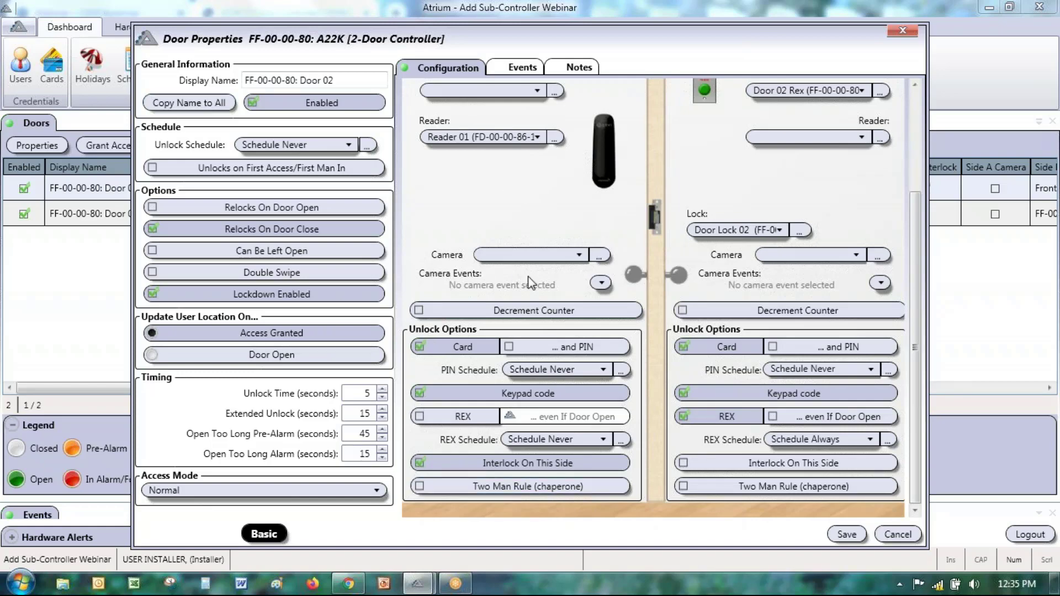
scroll(529, 283, "up", 4)
left_click_drag(269, 44, 244, 23)
scroll(531, 189, "down", 5)
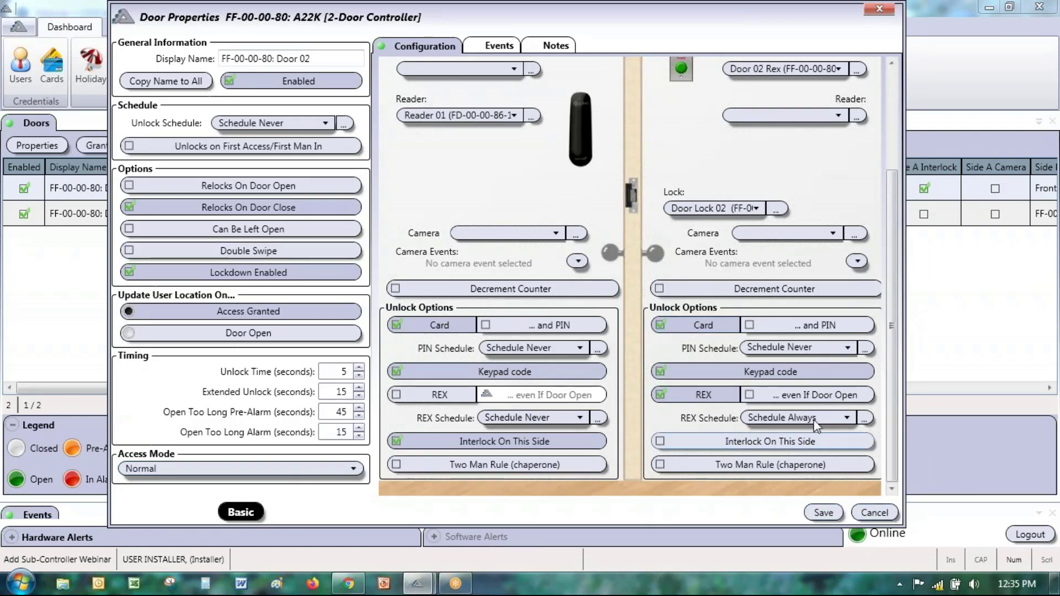
left_click_drag(313, 22, 325, 60)
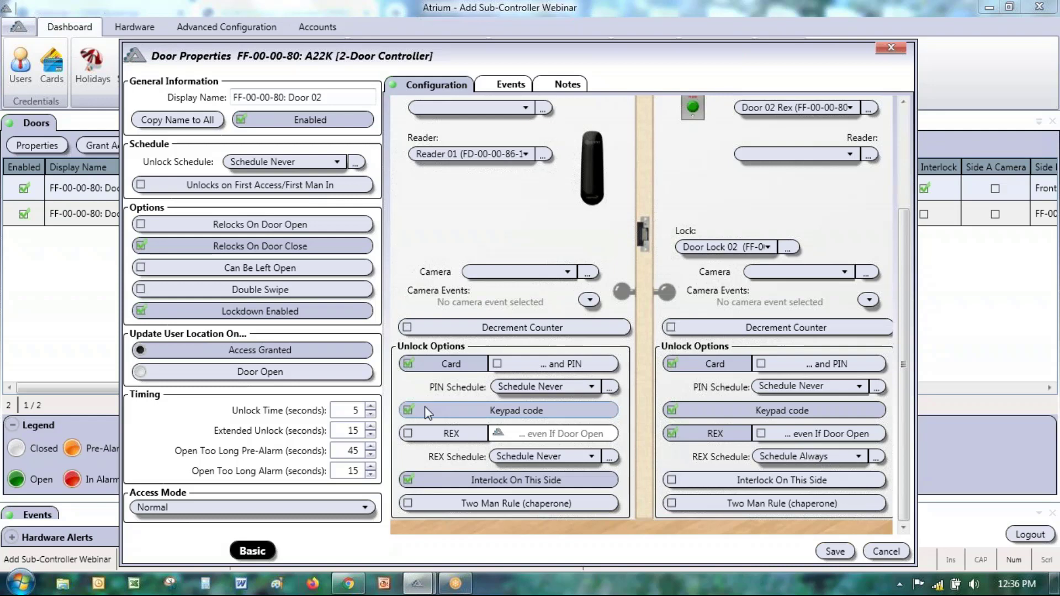
left_click_drag(449, 57, 365, 75)
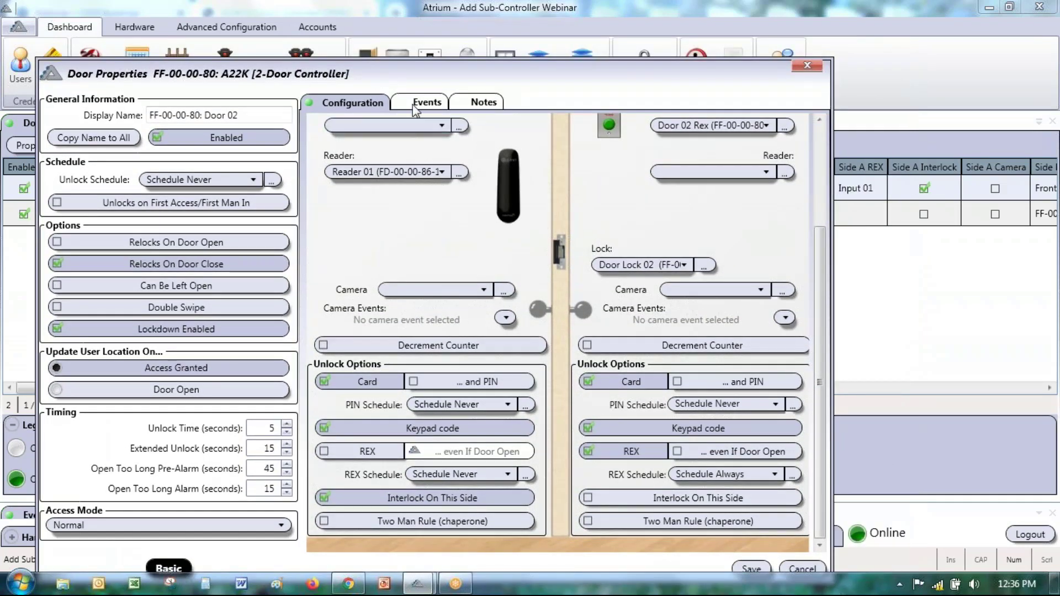
Review Door 02's event history, switching the detailed view off and on and selecting the Edited and Door Unlocked by Operator entries
left_click(428, 104)
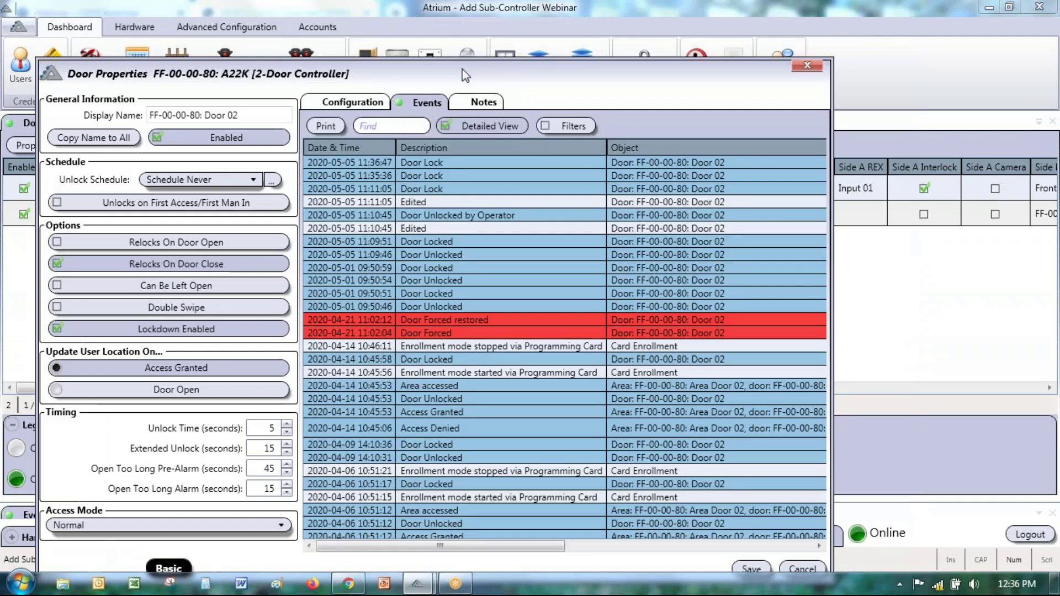
left_click_drag(462, 69, 525, 57)
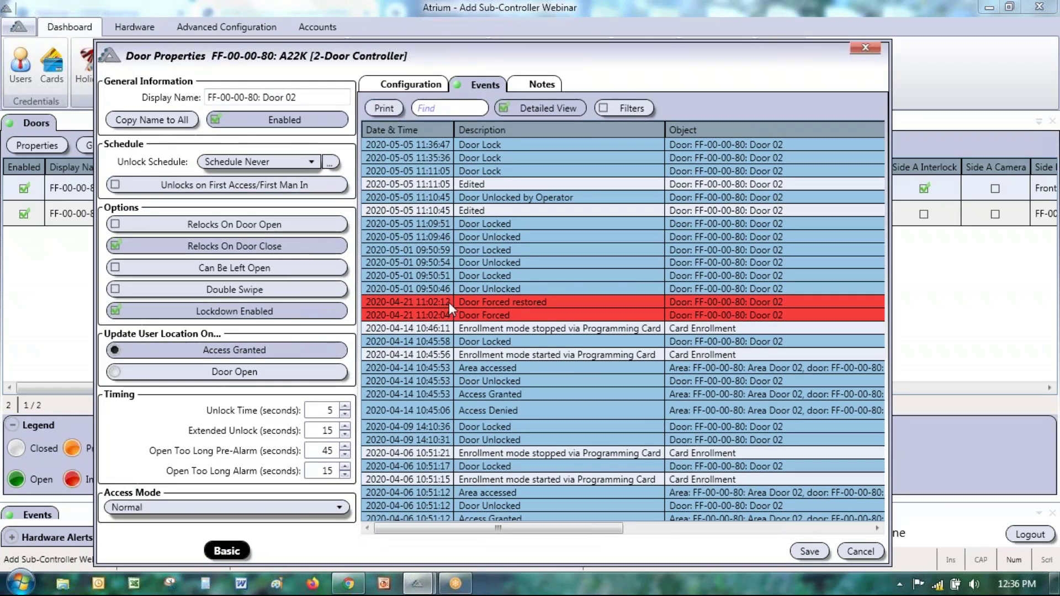
left_click(501, 108)
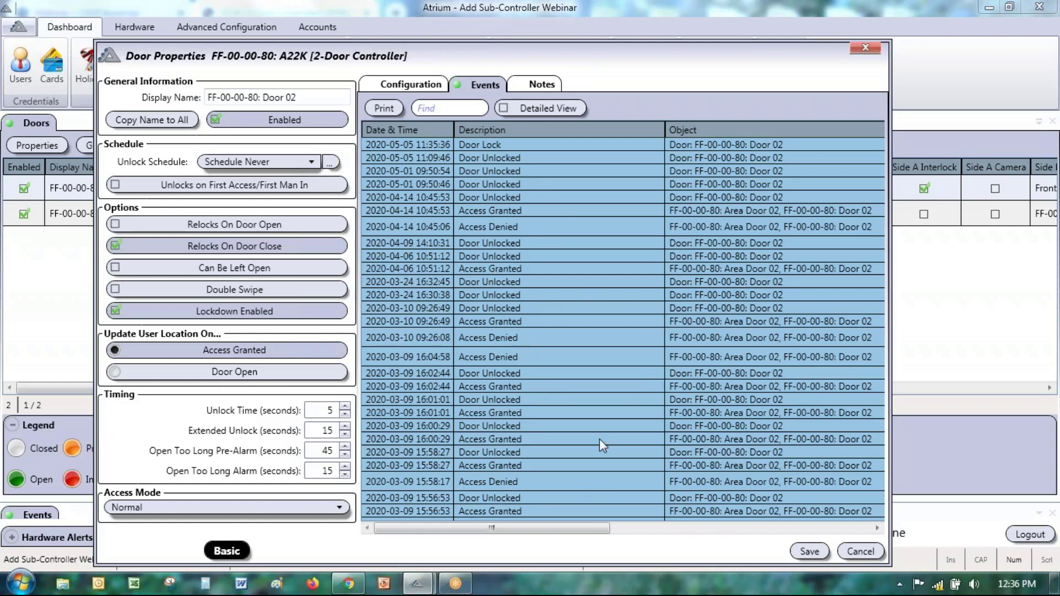
left_click(502, 109)
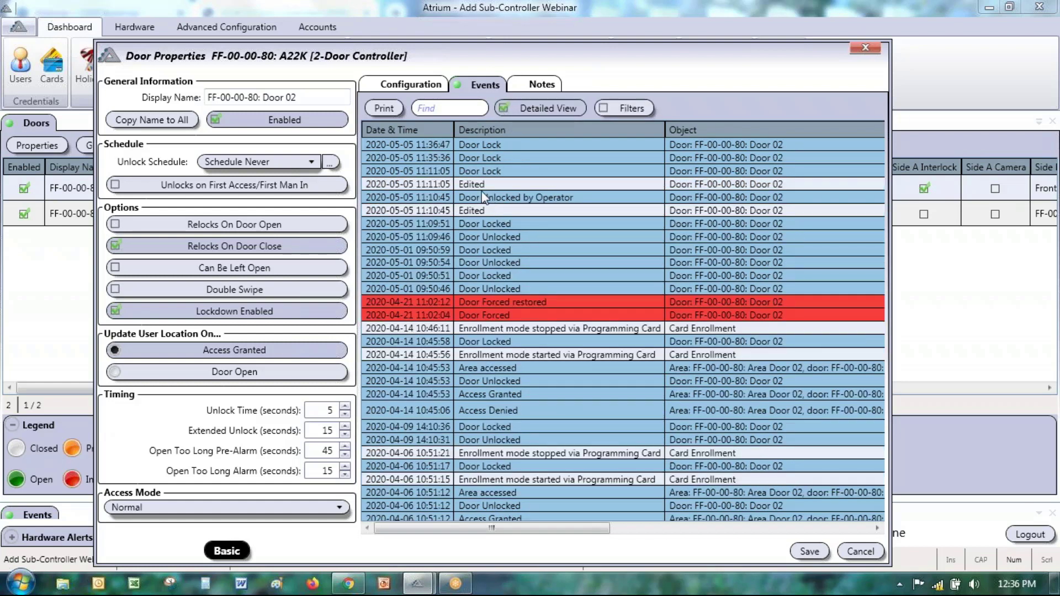
left_click(488, 211)
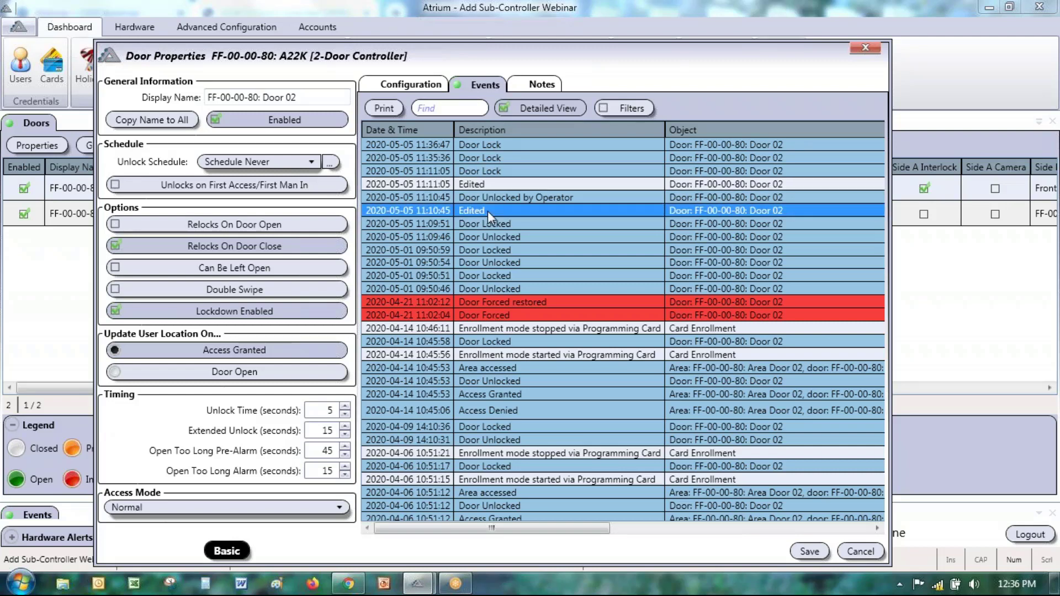
left_click(526, 197)
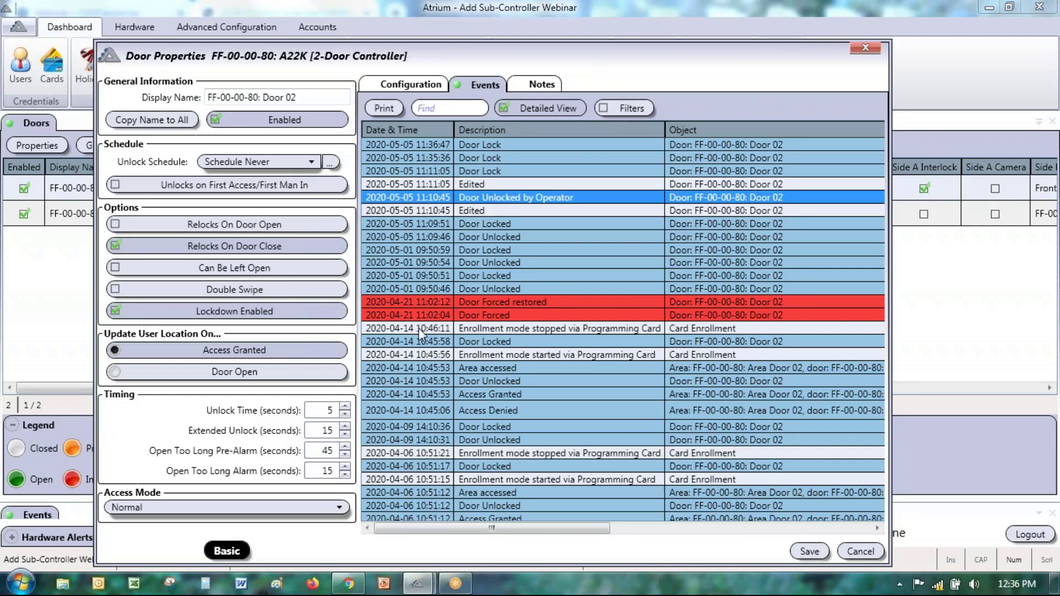
Generate a printable events report for Door 02 and view its available export formats without exporting
left_click(382, 109)
left_click(481, 257)
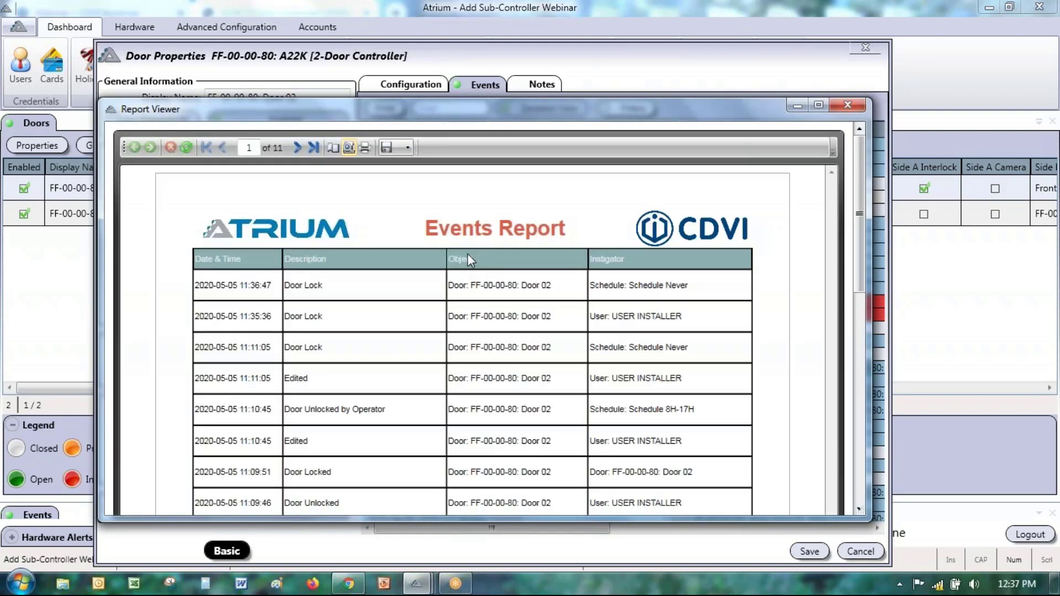
scroll(476, 277, "down", 1)
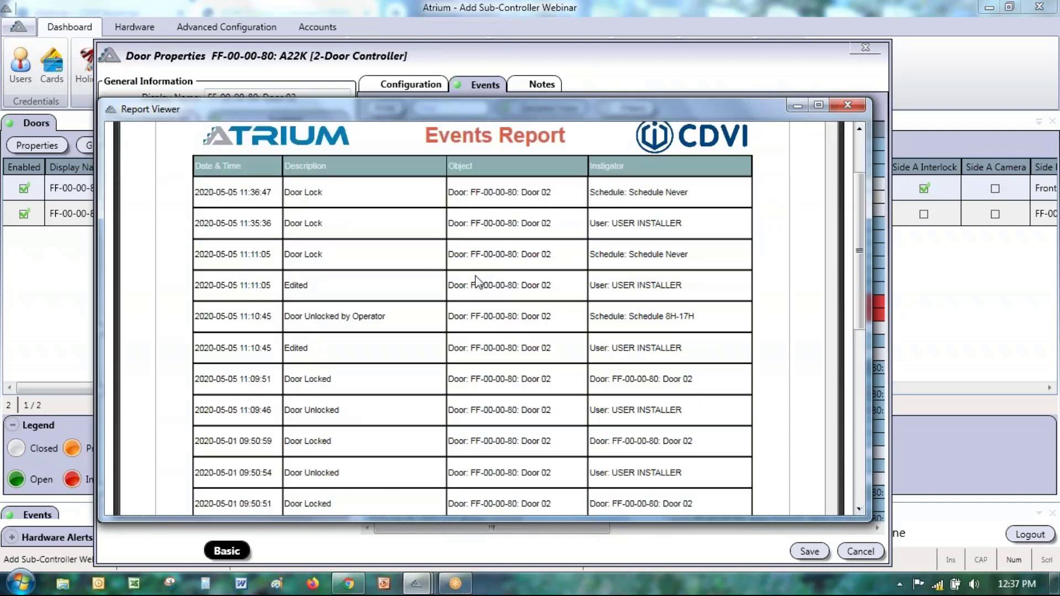
scroll(475, 276, "up", 1)
left_click(408, 148)
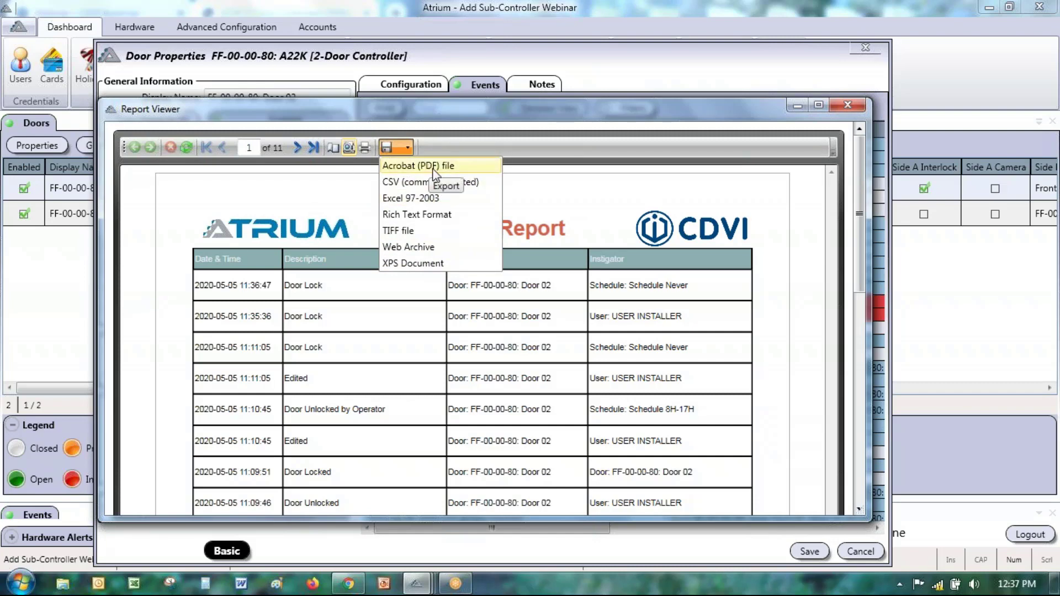
left_click(519, 147)
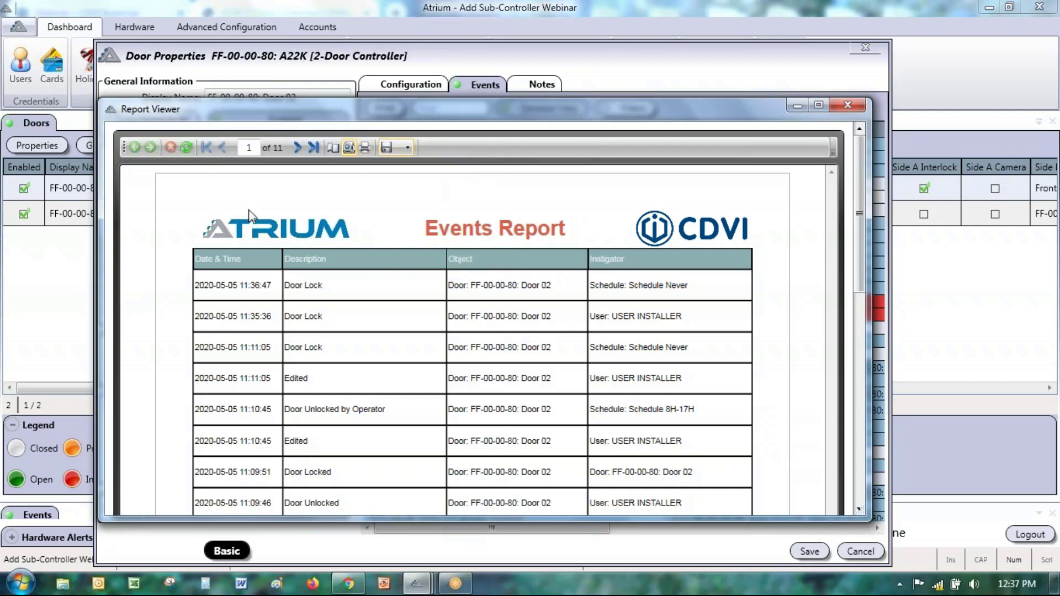
Browse the events report up to page 4 and close the report viewer
left_click(297, 148)
left_click(297, 148)
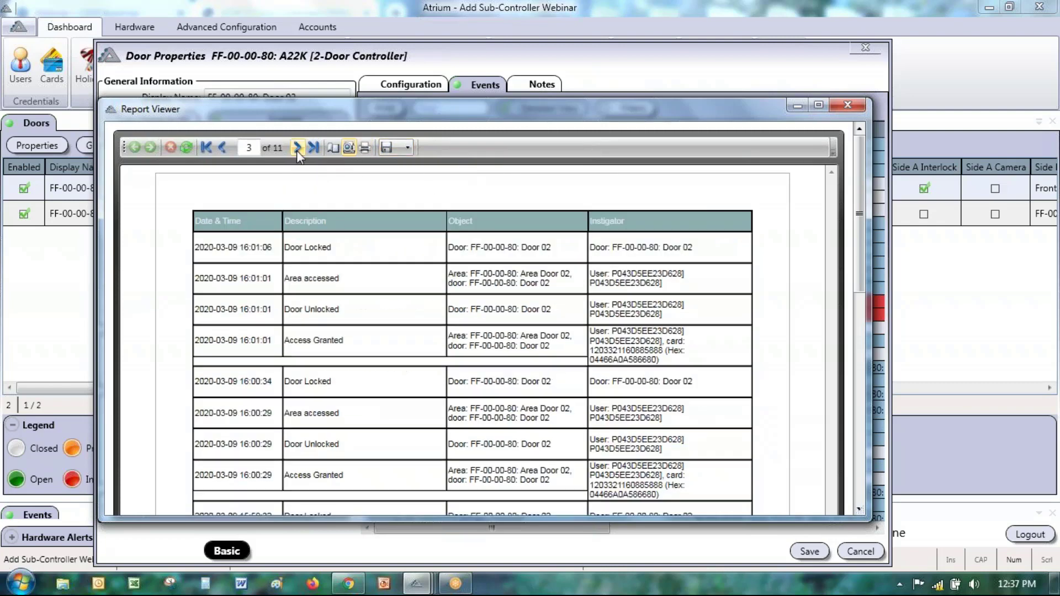
left_click(297, 147)
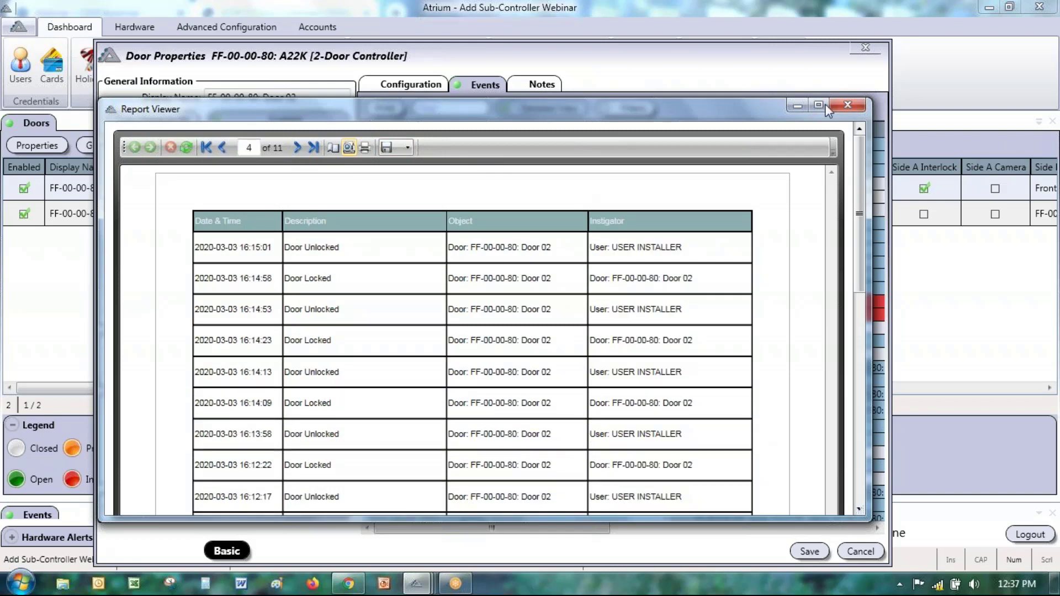
left_click(845, 107)
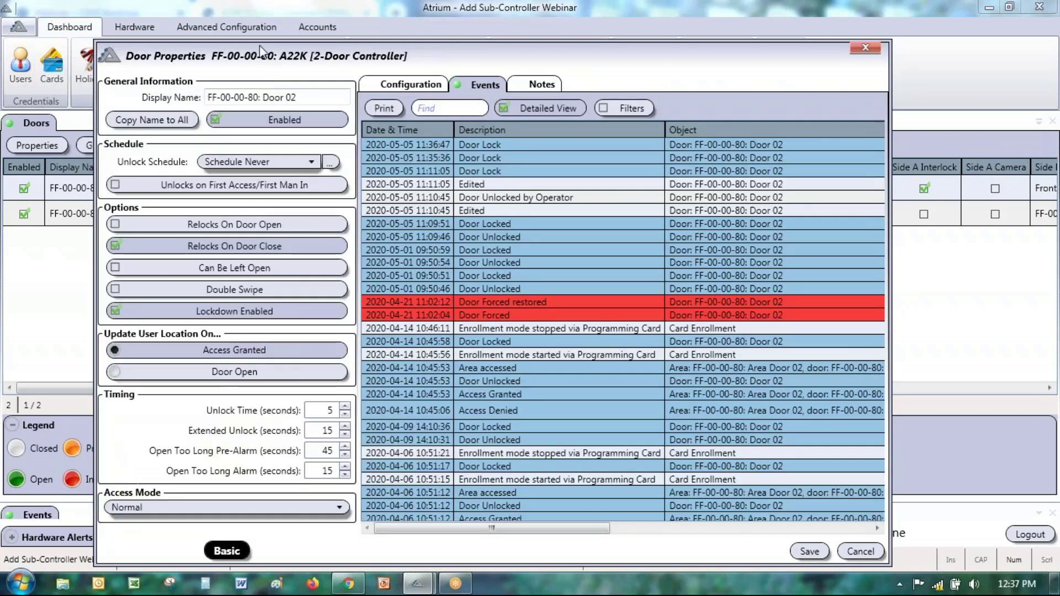
View Door 02's notes and close its properties without saving
left_click_drag(381, 52, 366, 72)
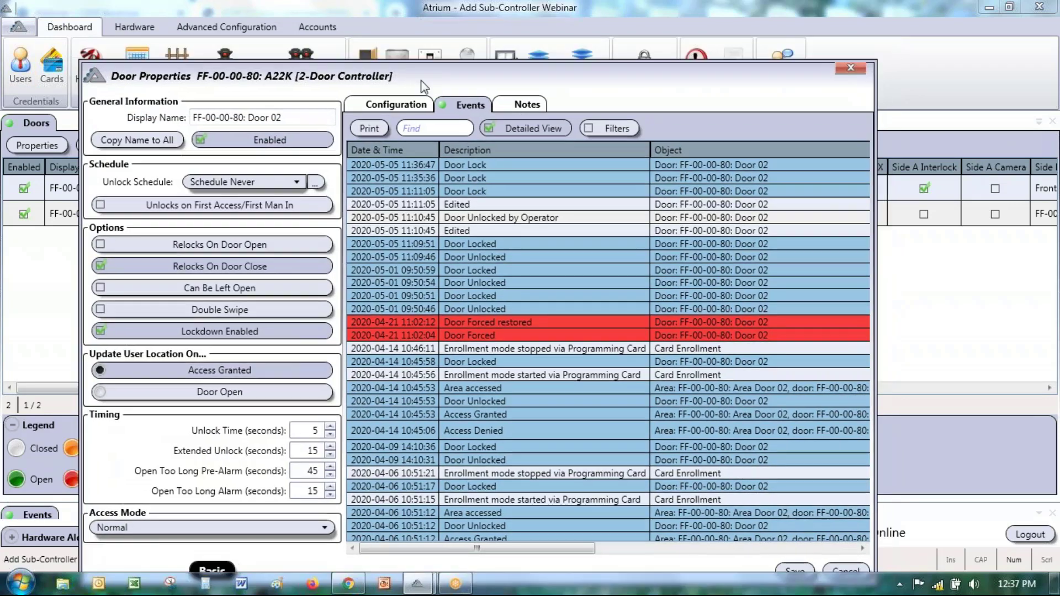
left_click(530, 105)
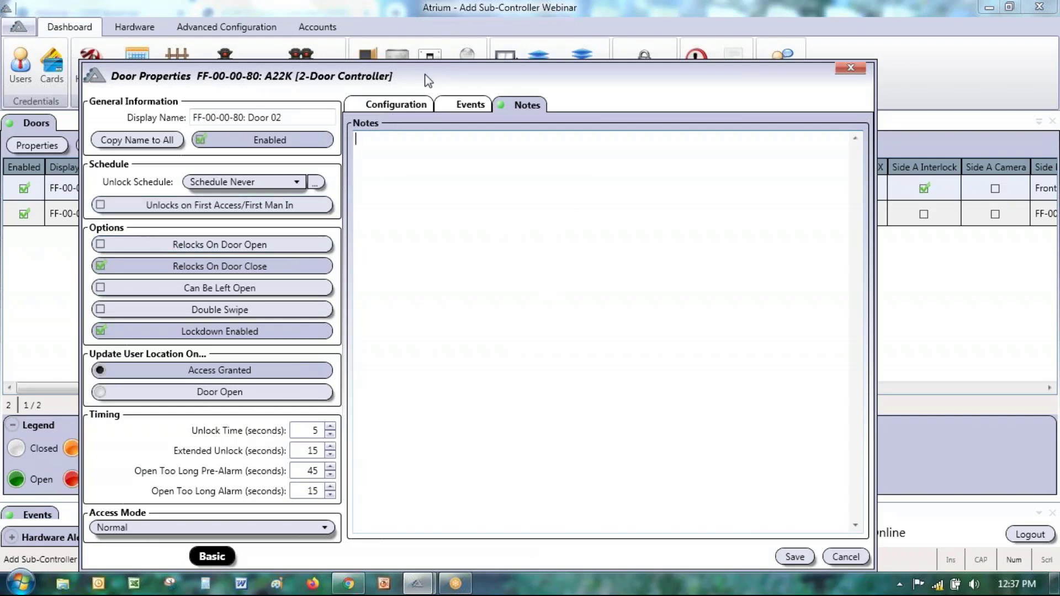
left_click_drag(429, 72, 494, 70)
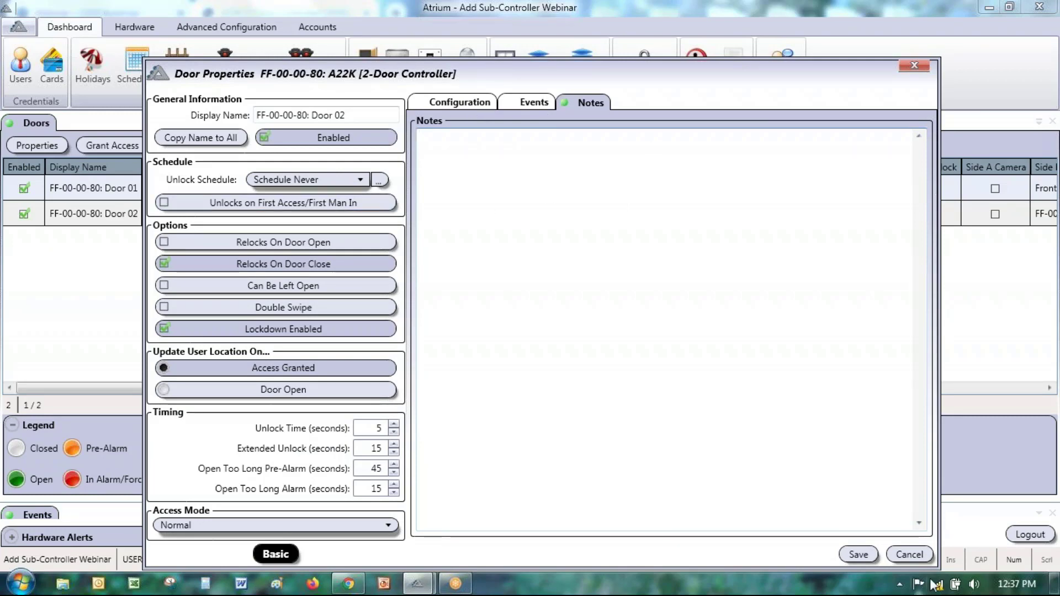
left_click(909, 553)
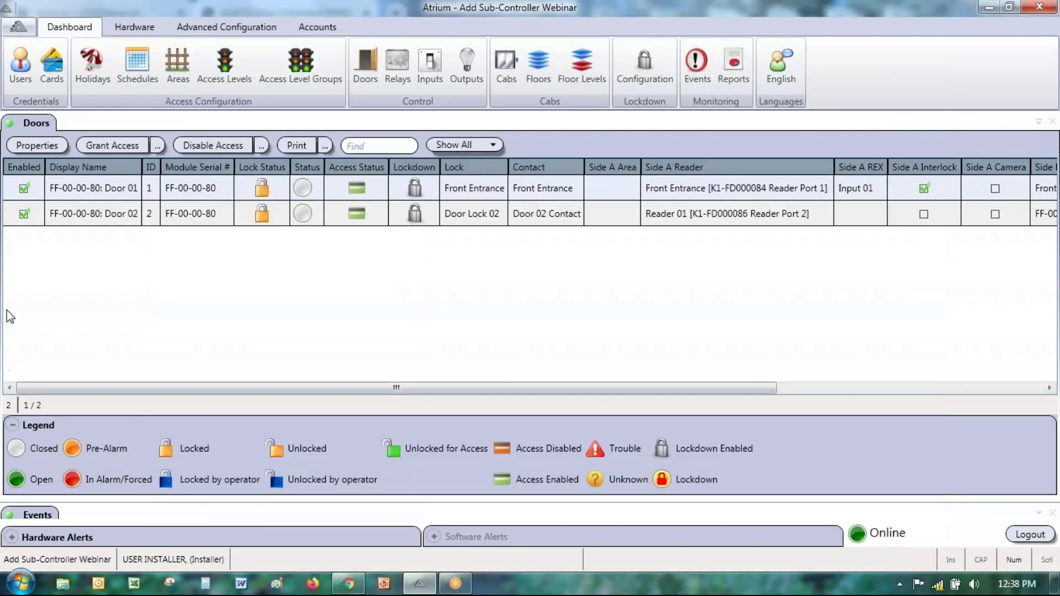
Generate the standard door report for all items, view it, and close it
left_click(325, 146)
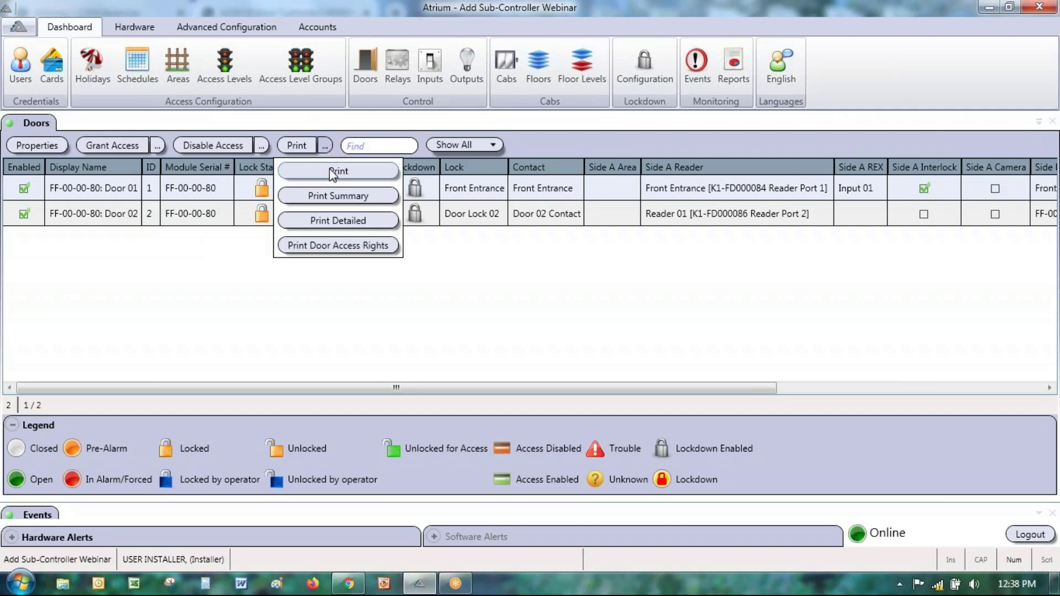
left_click(303, 176)
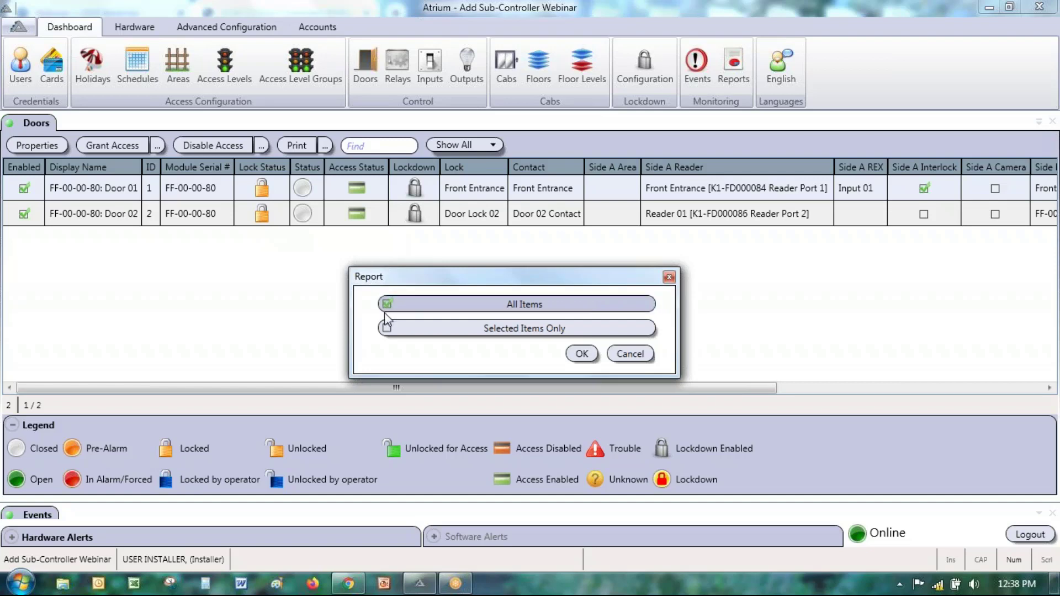
left_click(582, 353)
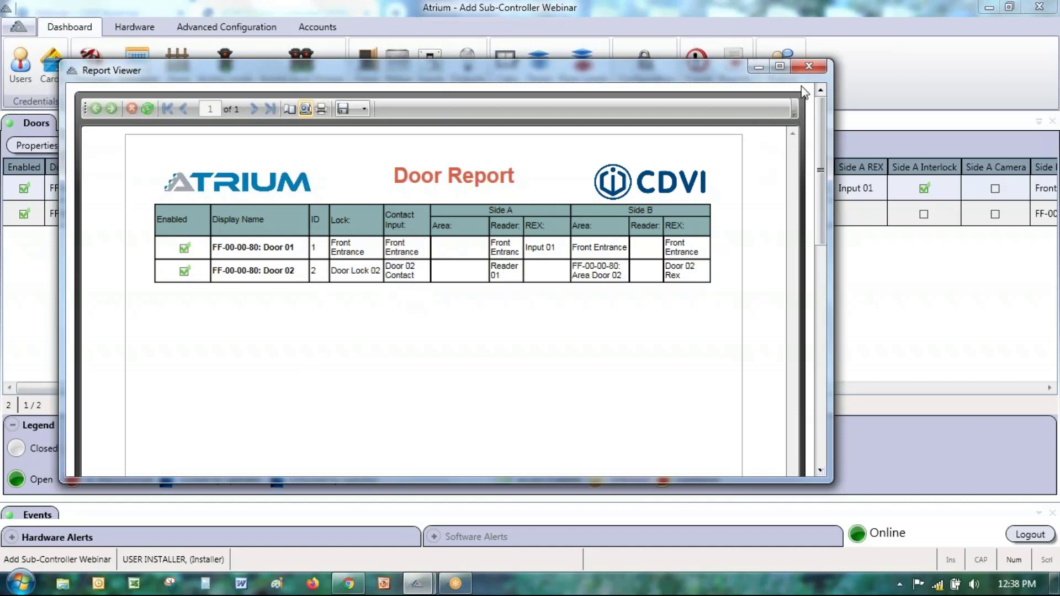
left_click(804, 69)
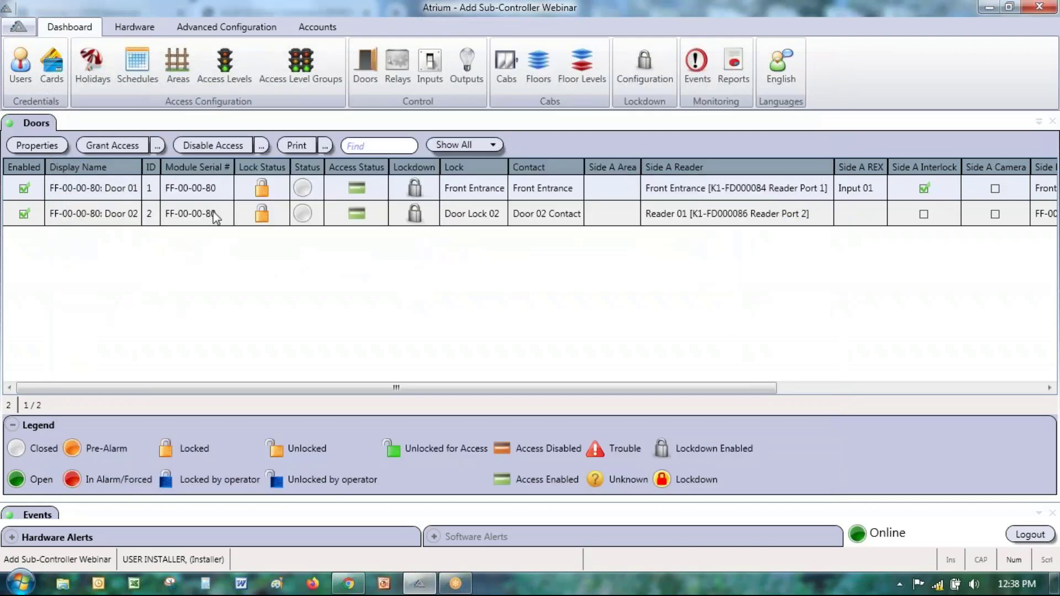
Generate the summary door report for all items, view it maximized, and close it
left_click(326, 146)
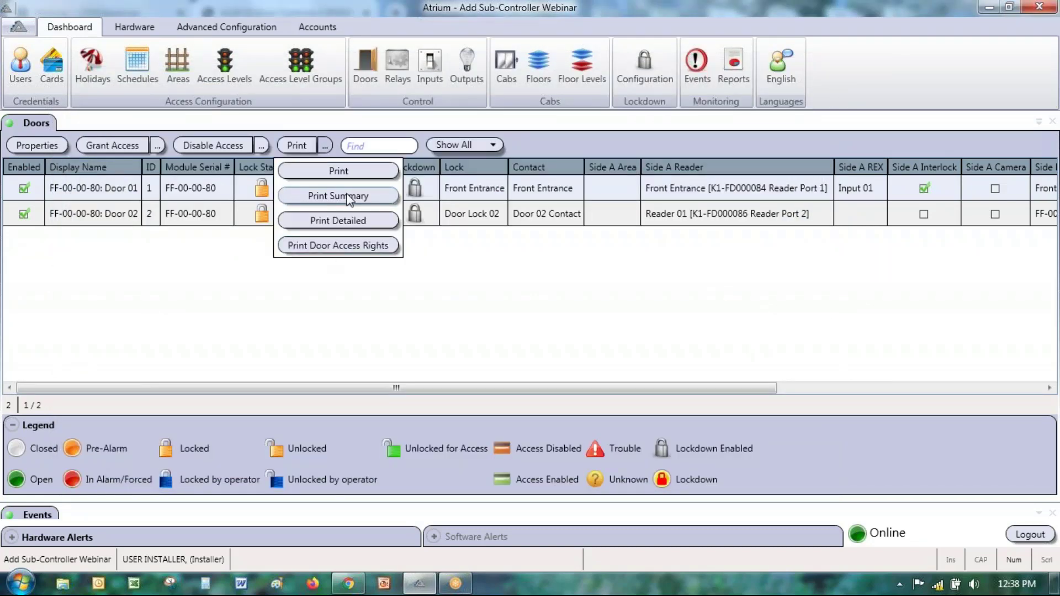
left_click(329, 196)
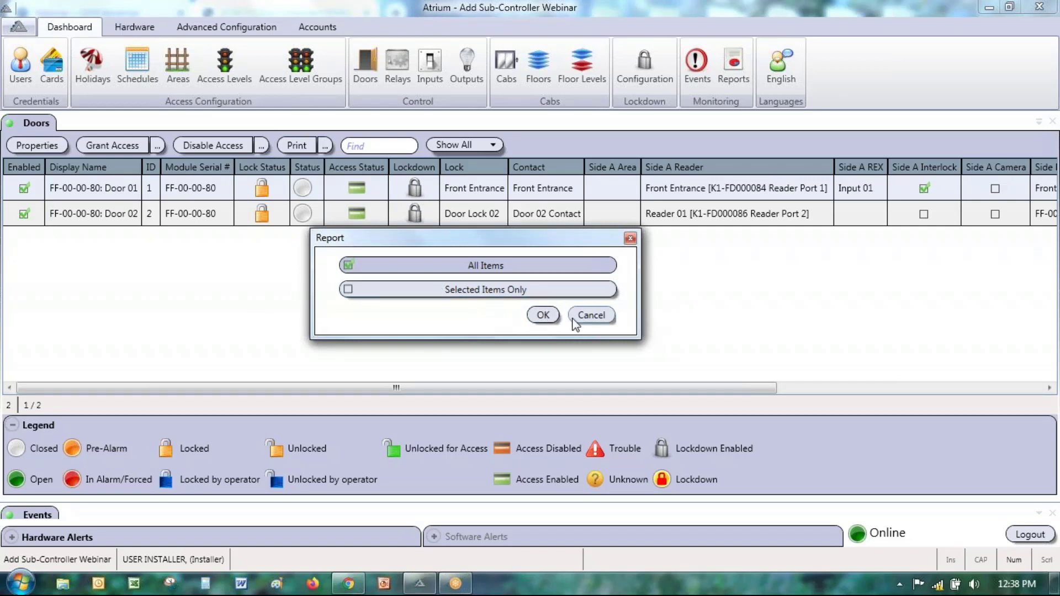
left_click(542, 316)
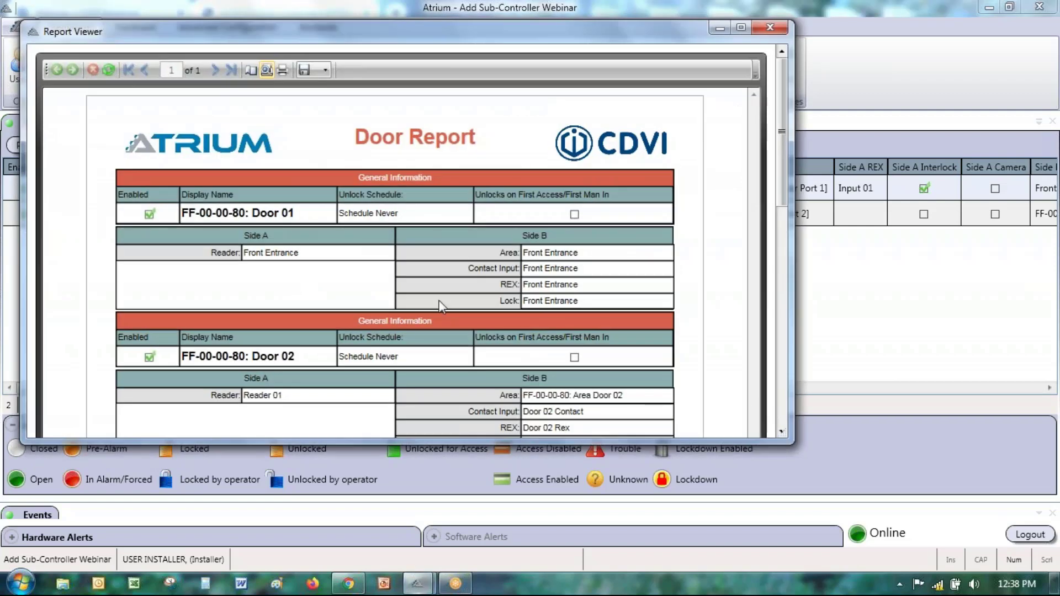
left_click_drag(681, 23, 680, 97)
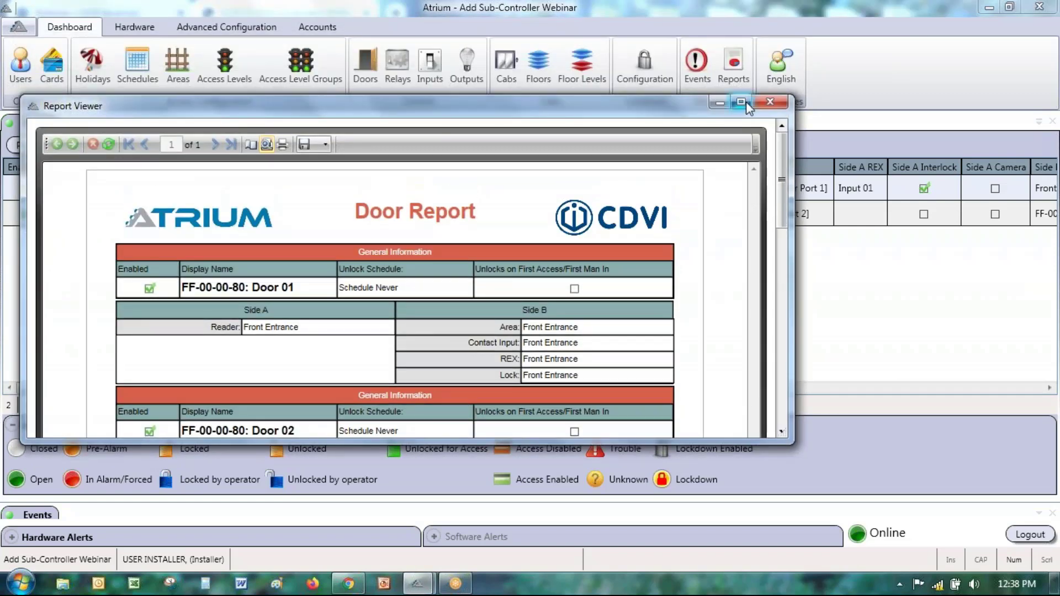
left_click(741, 102)
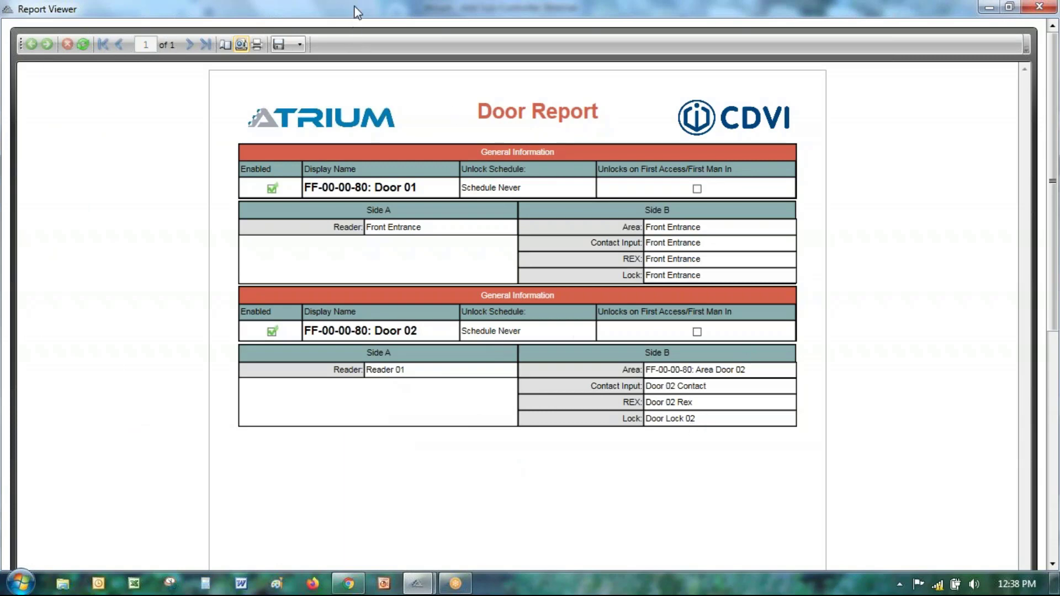
left_click_drag(355, 7, 350, 106)
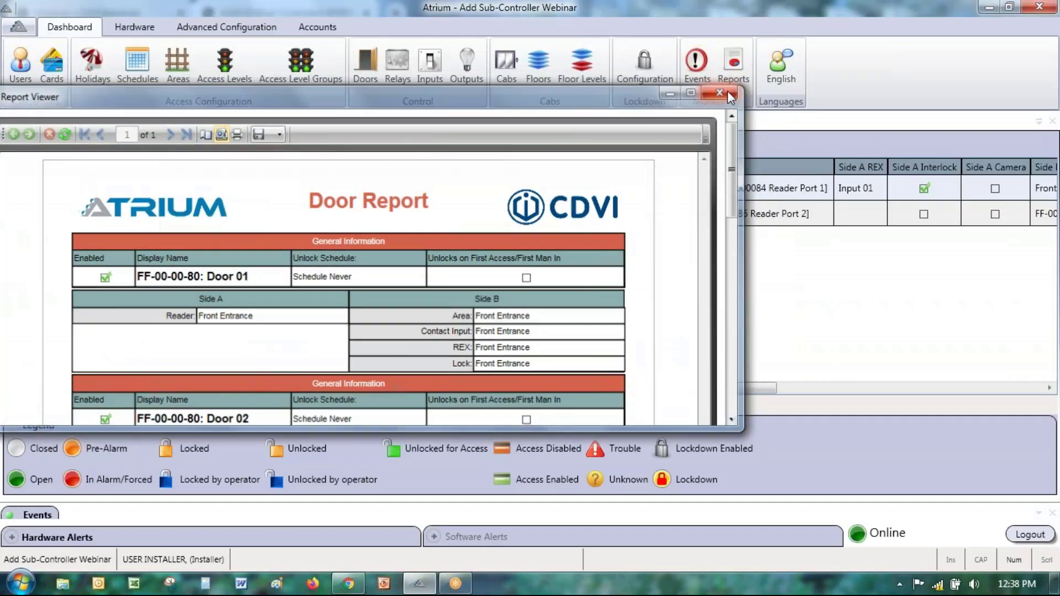
left_click(727, 91)
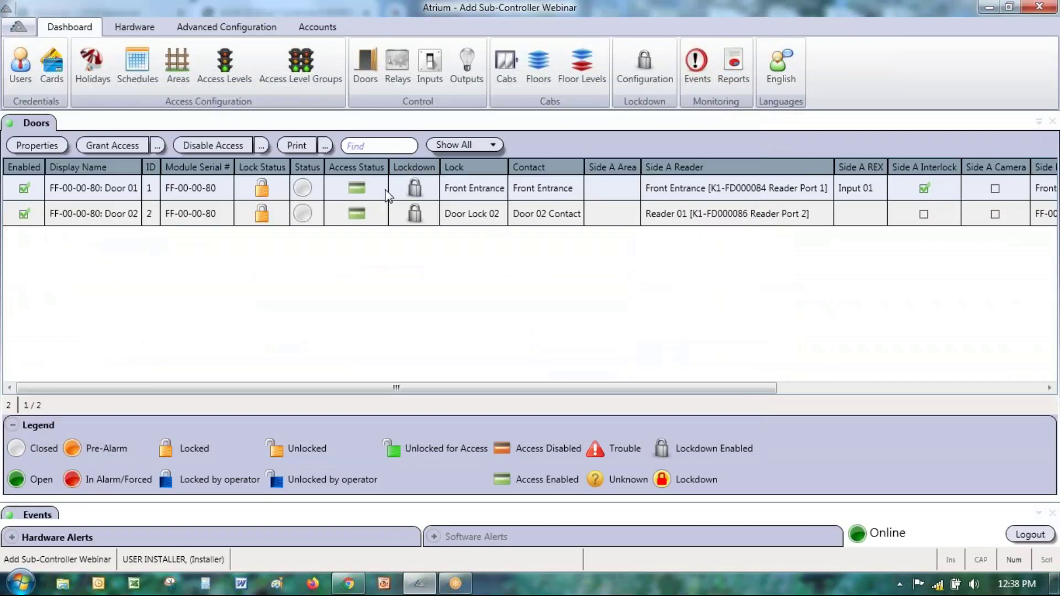
Generate the door access rights report for all items, review it maximized, and restore the report window's size
left_click(324, 146)
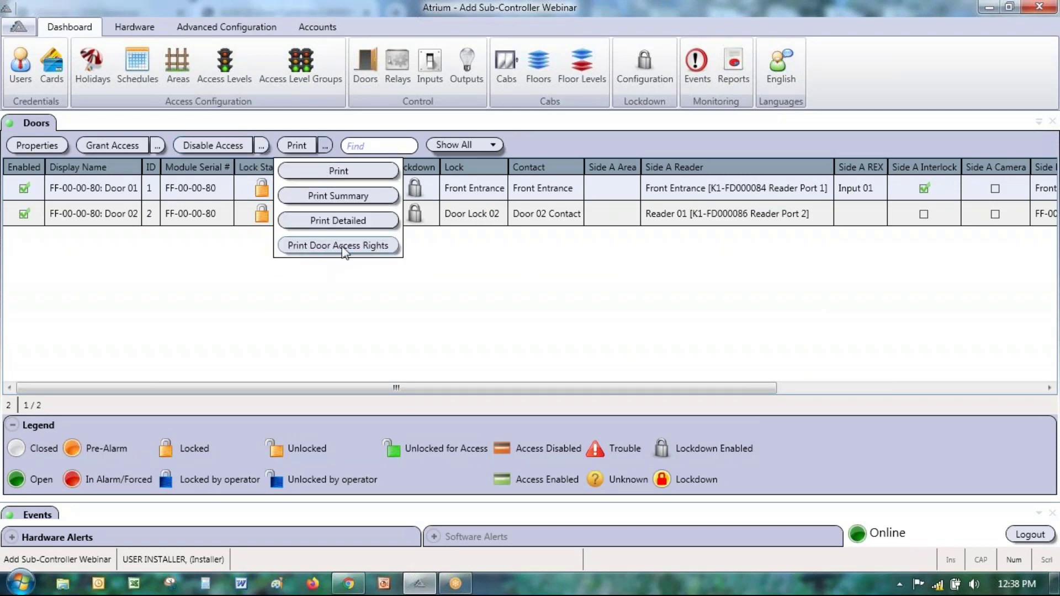
left_click(325, 245)
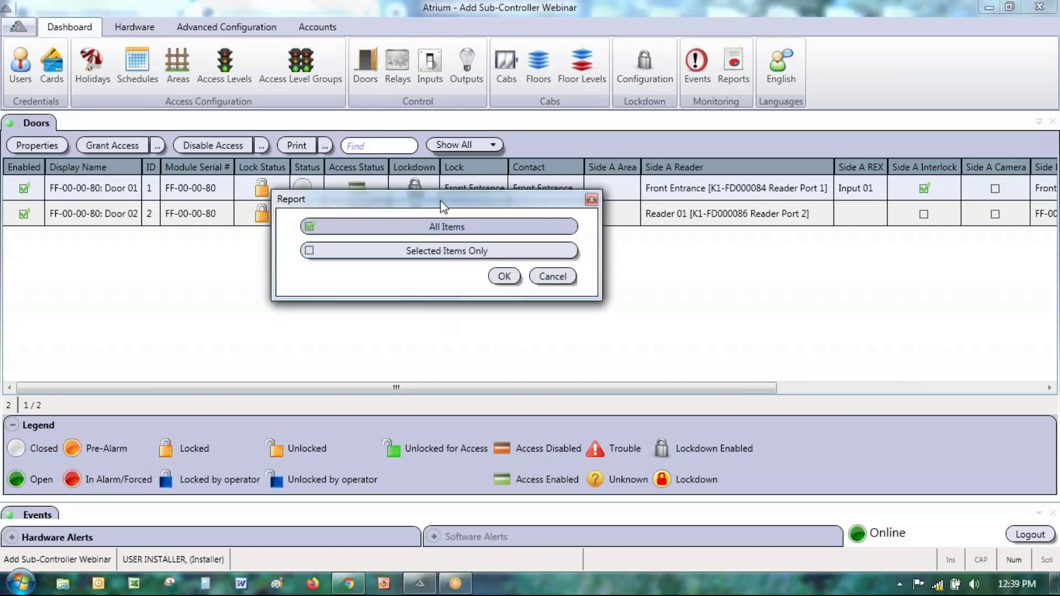
left_click_drag(442, 207, 530, 192)
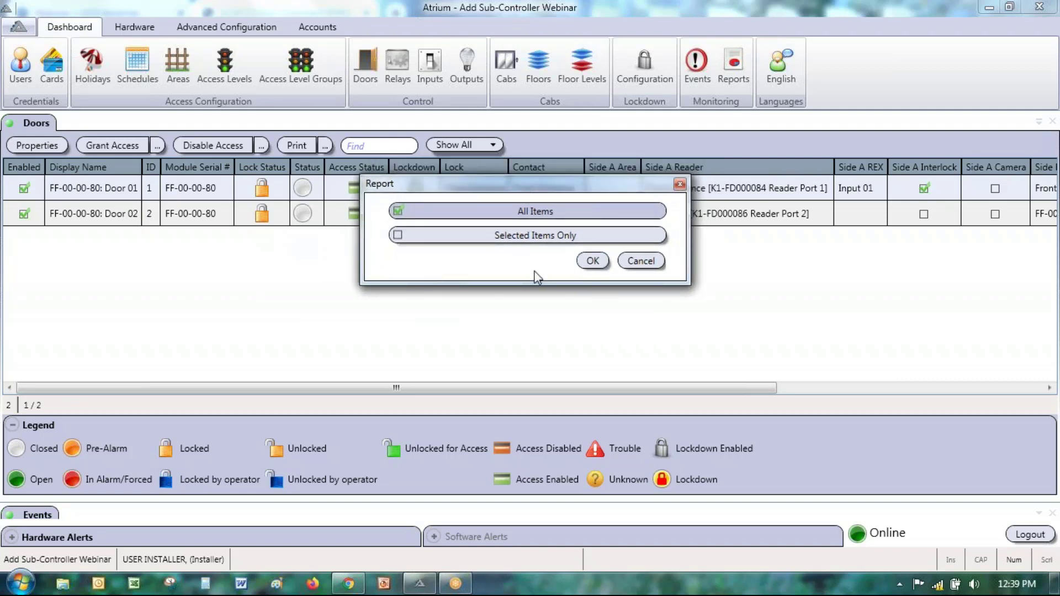
left_click(592, 260)
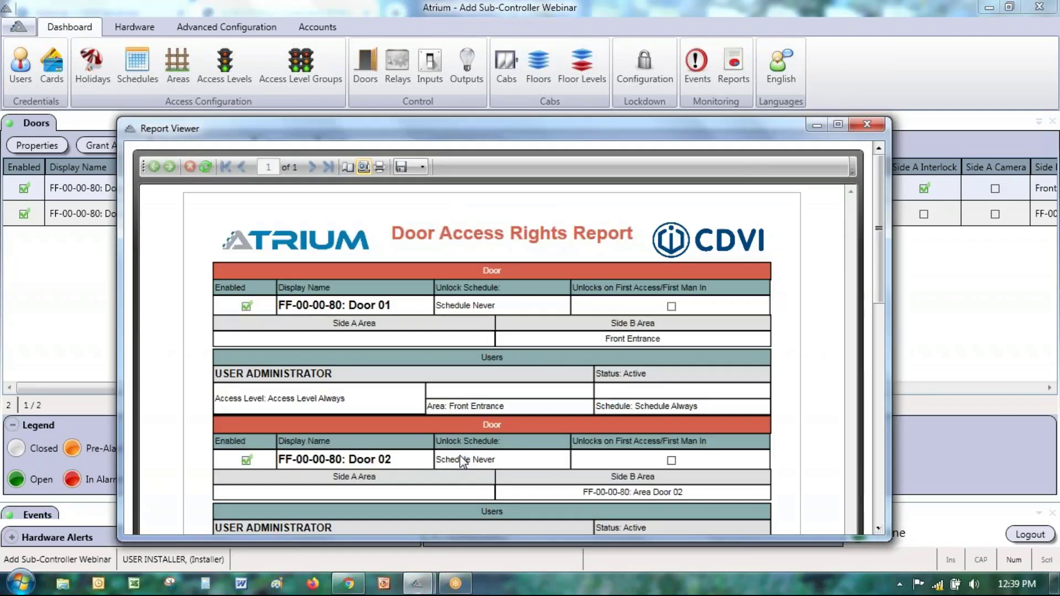
double_click(526, 134)
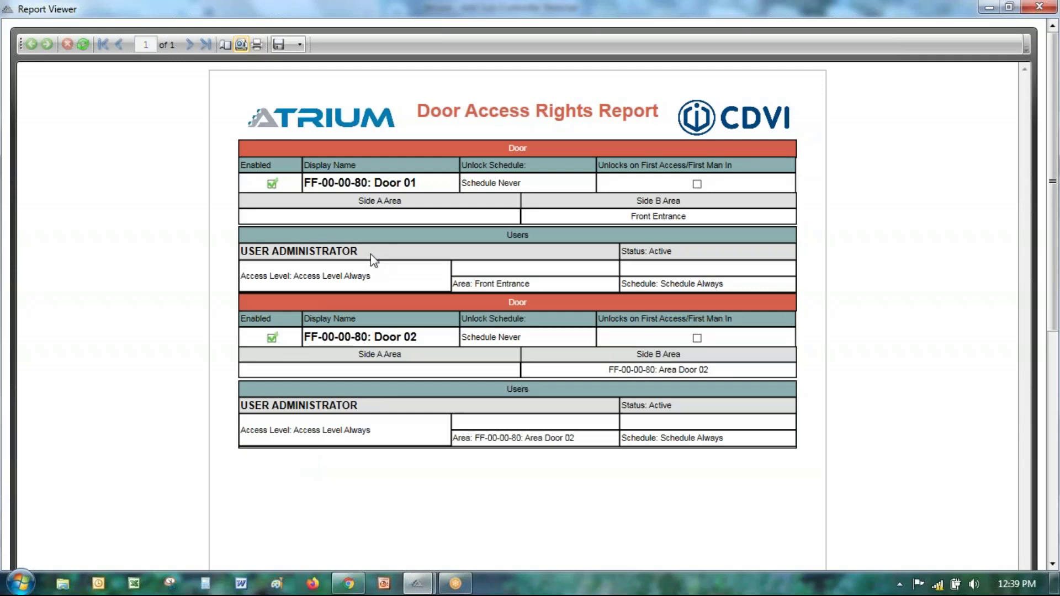
scroll(369, 254, "down", 1)
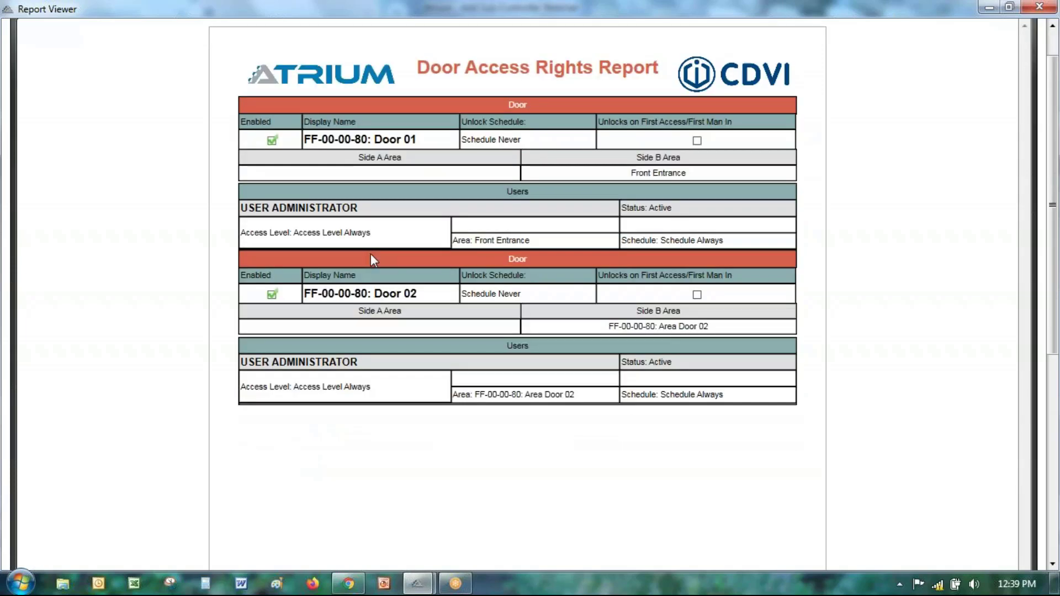
double_click(212, 12)
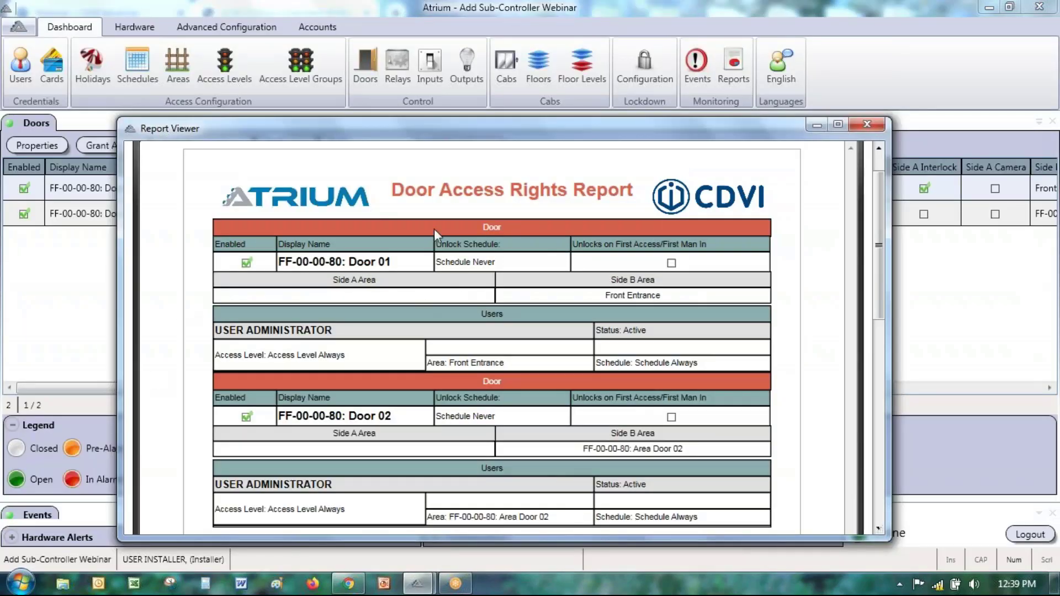
Close the door access rights report and generate the detailed door report for all items
scroll(635, 221, "up", 1)
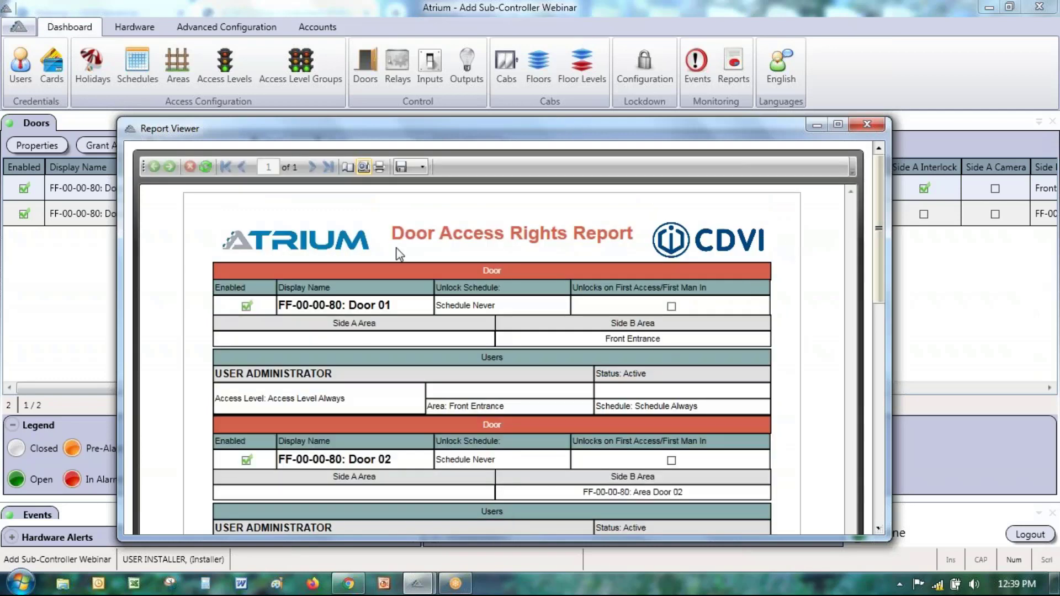
left_click(882, 124)
left_click(327, 146)
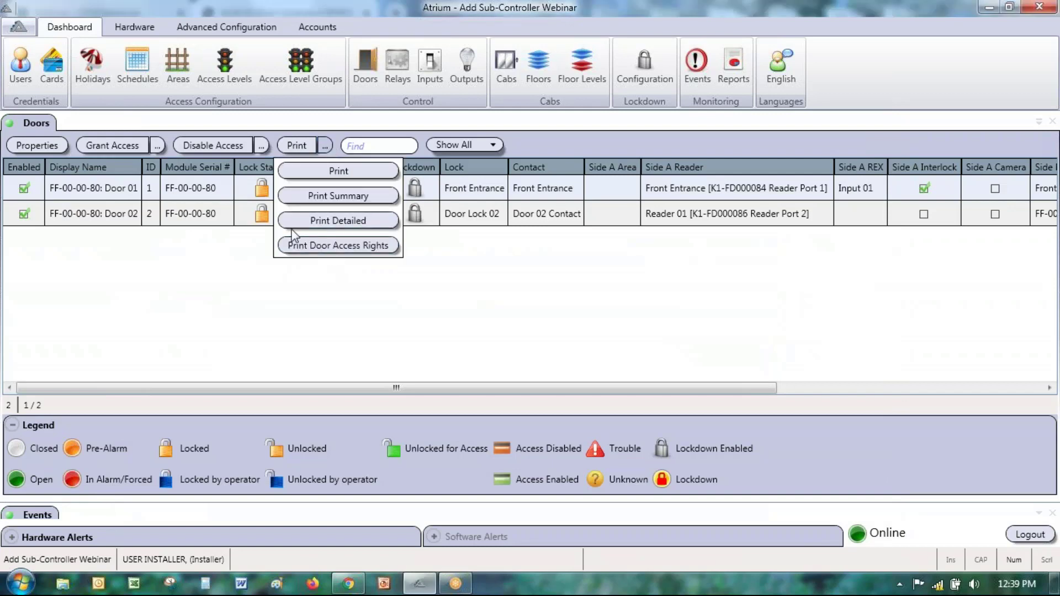
left_click(307, 222)
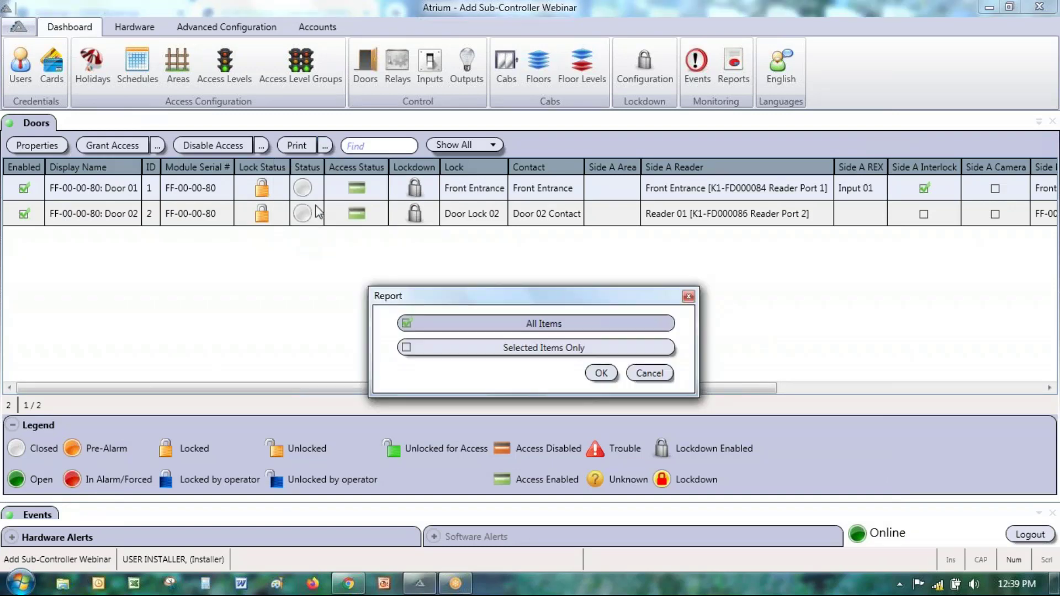
left_click(590, 375)
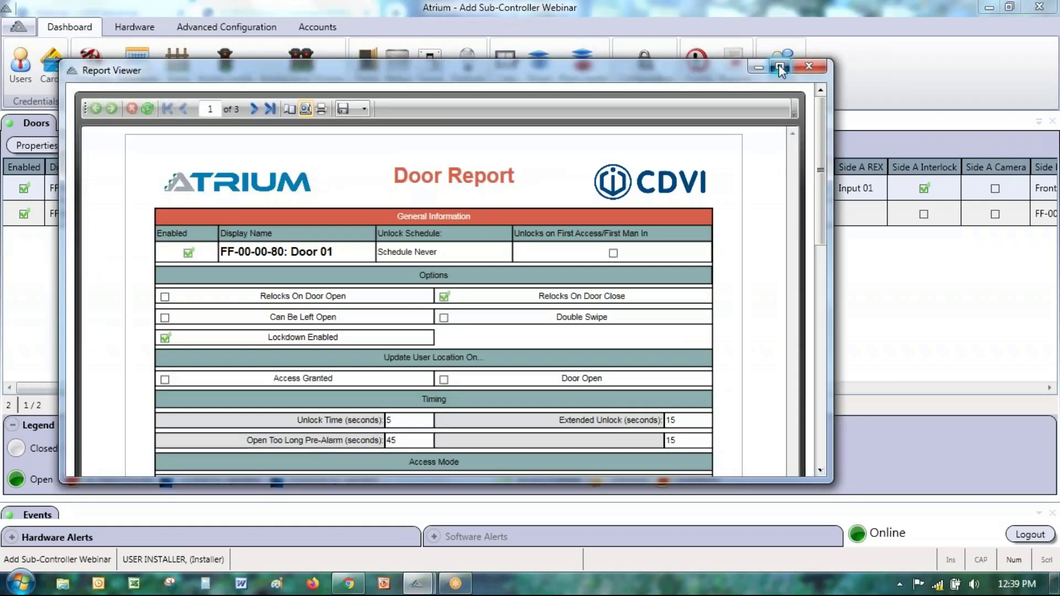
Review the detailed door report maximized, restore the report window's size and close it
left_click(778, 67)
scroll(466, 360, "down", 1)
scroll(442, 303, "up", 1)
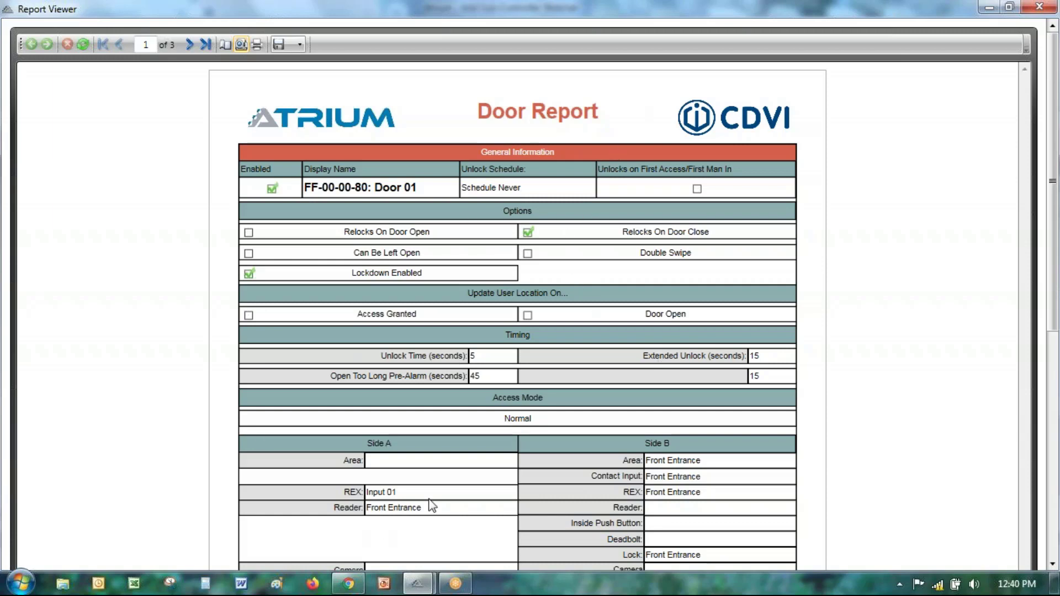
double_click(313, 11)
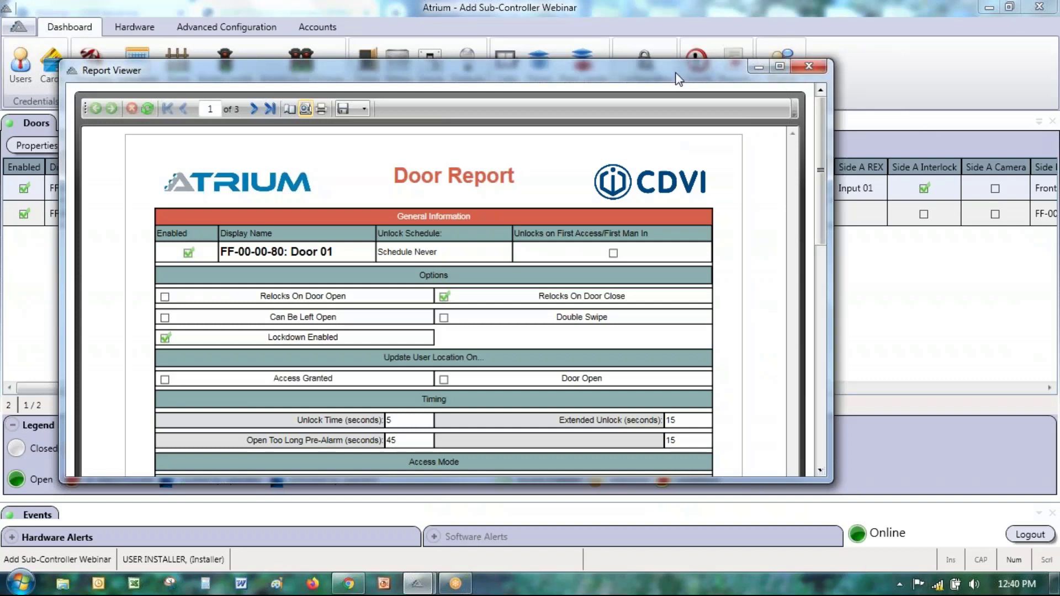
left_click_drag(676, 73, 802, 105)
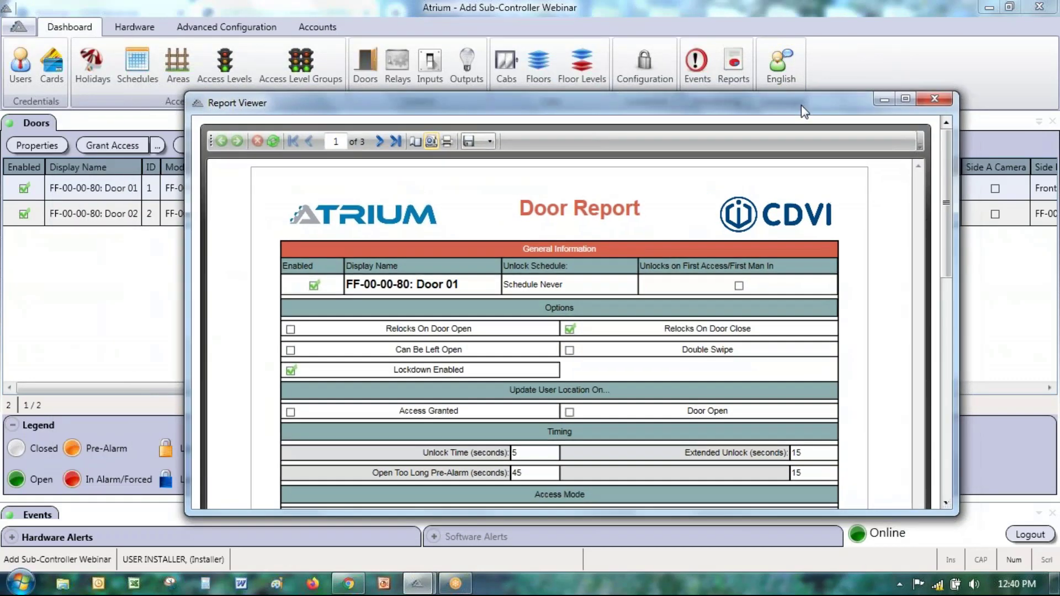
left_click(934, 99)
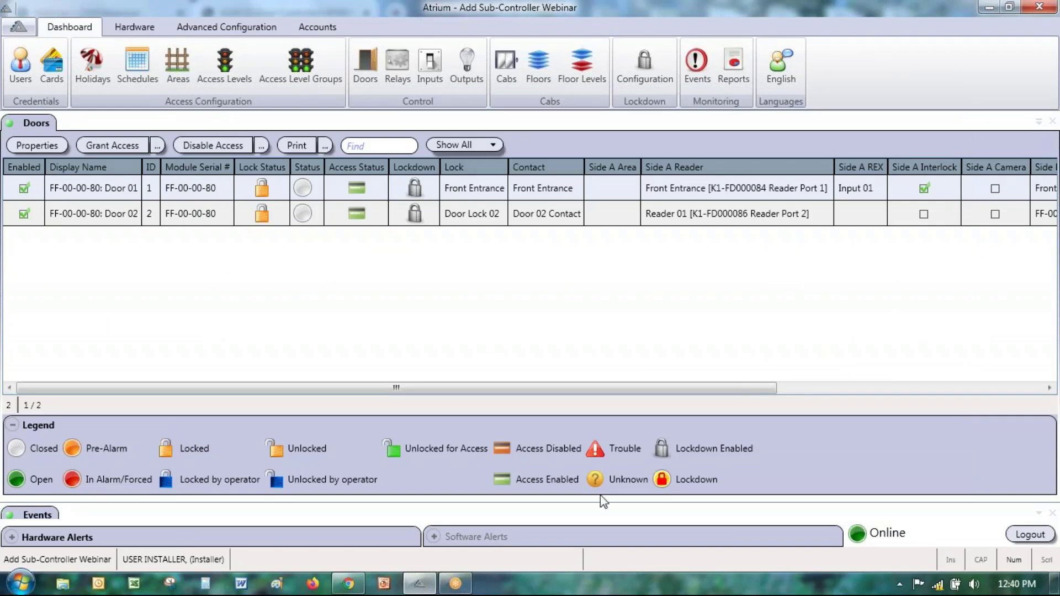